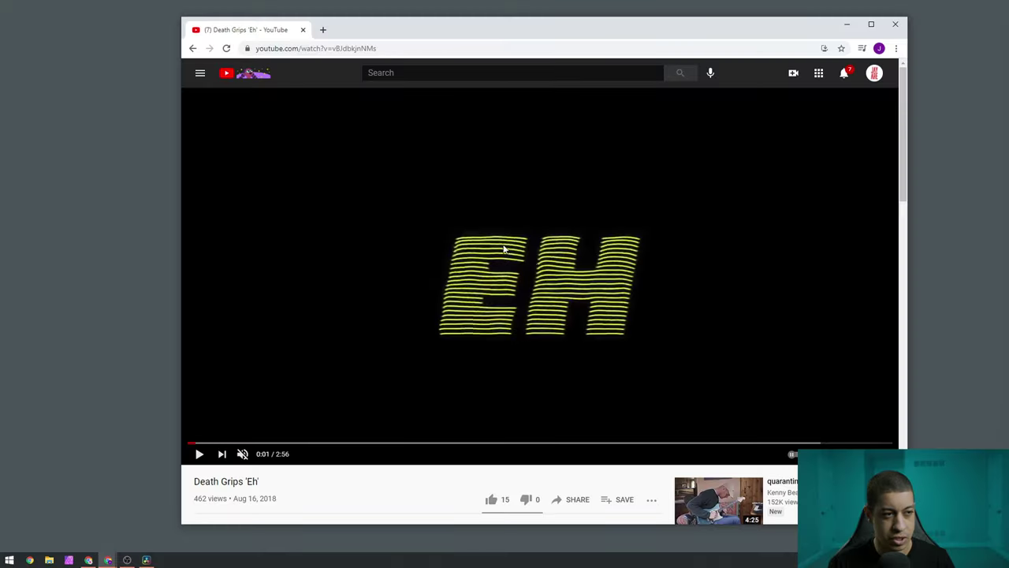
Skim the 'Eh' video's scan-line scenes from 0:11 through 1:35.
{"action": "left_click", "coordinate": [235, 443]}
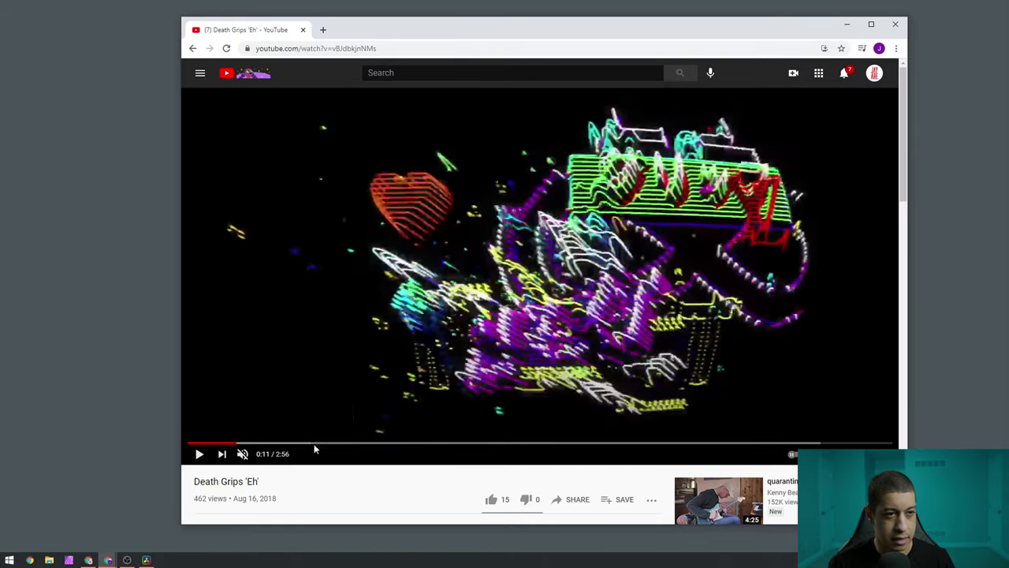
{"action": "left_click", "coordinate": [200, 456]}
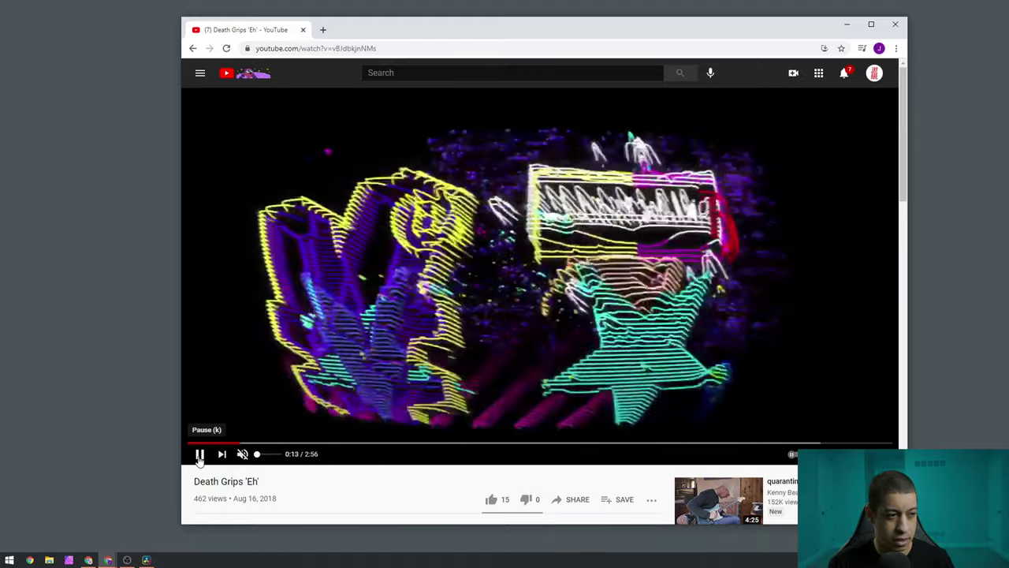
{"action": "left_click", "coordinate": [199, 457]}
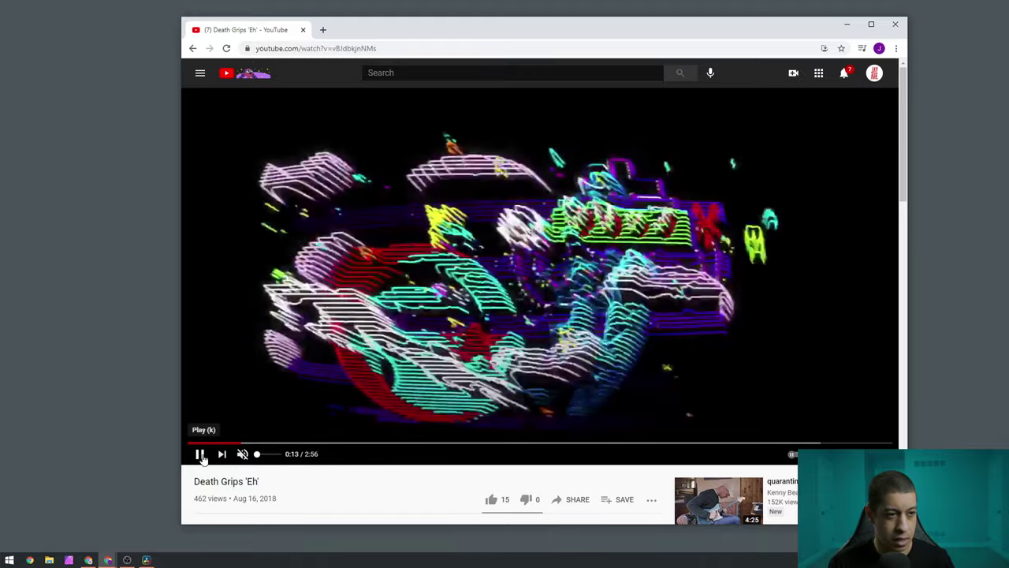
{"action": "left_click", "coordinate": [430, 447]}
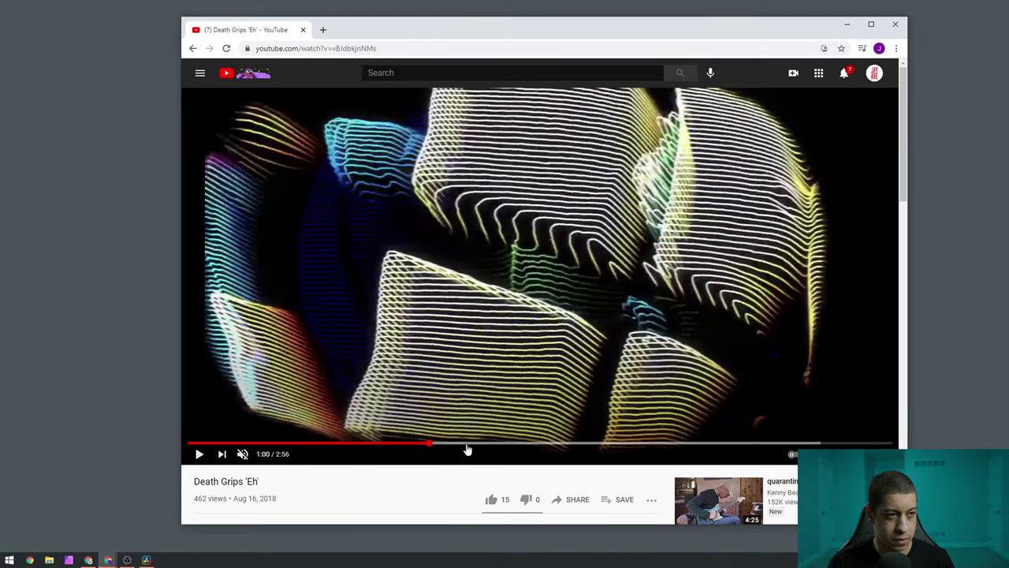
{"action": "left_click", "coordinate": [490, 446]}
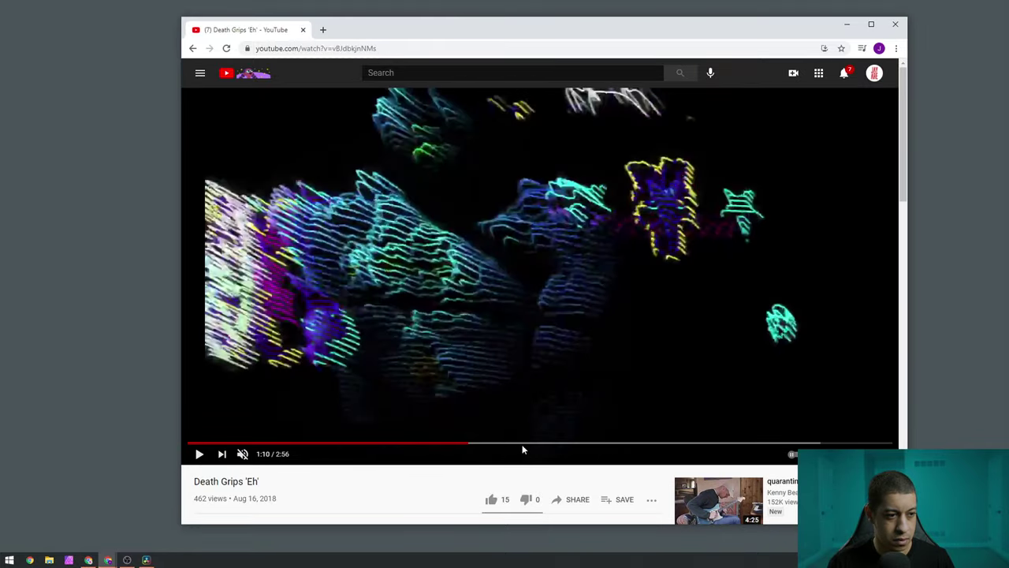
{"action": "left_click", "coordinate": [527, 446]}
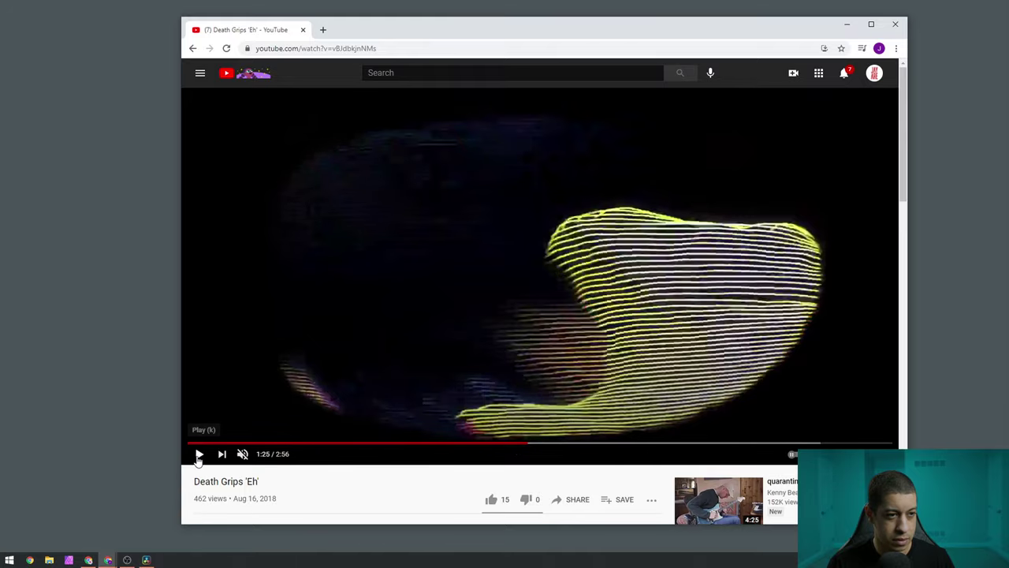
{"action": "left_click", "coordinate": [199, 457]}
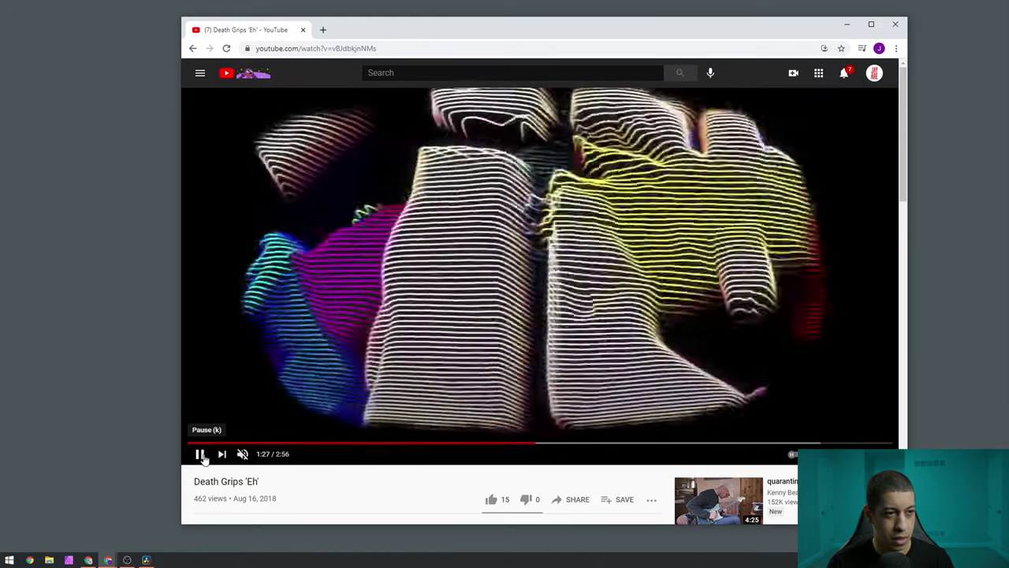
{"action": "left_click", "coordinate": [200, 456]}
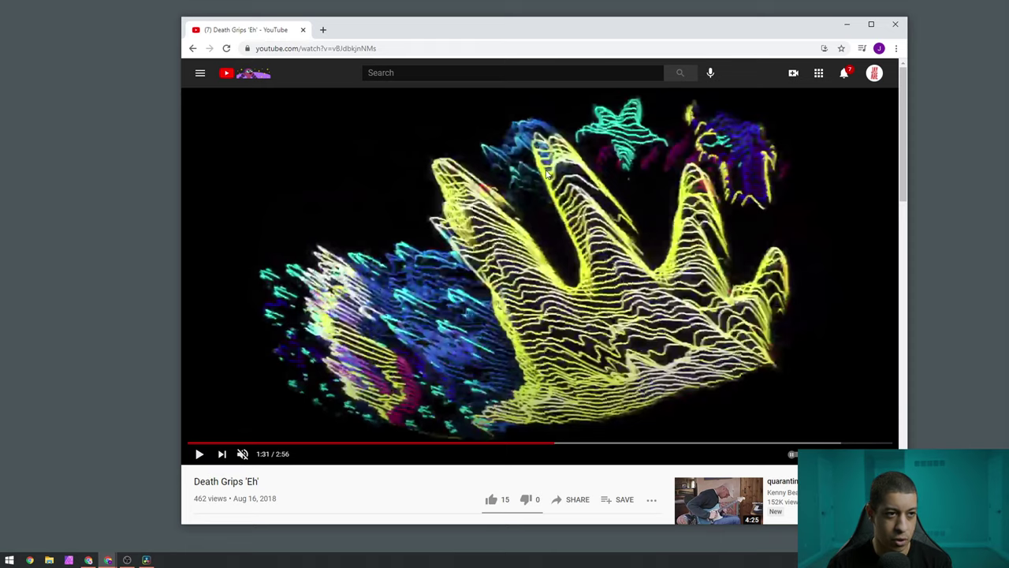
{"action": "left_click", "coordinate": [199, 455]}
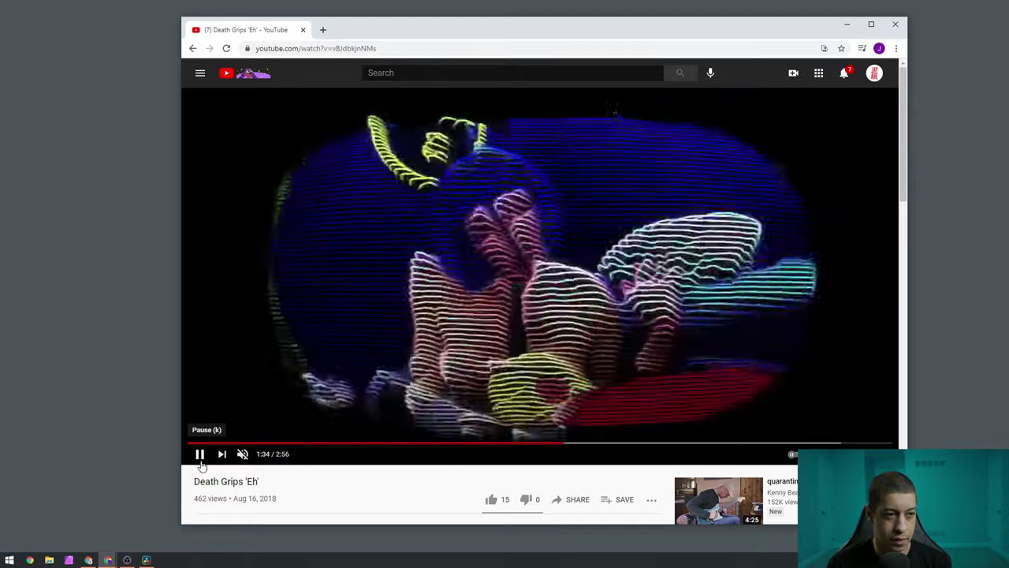
{"action": "left_click", "coordinate": [201, 458]}
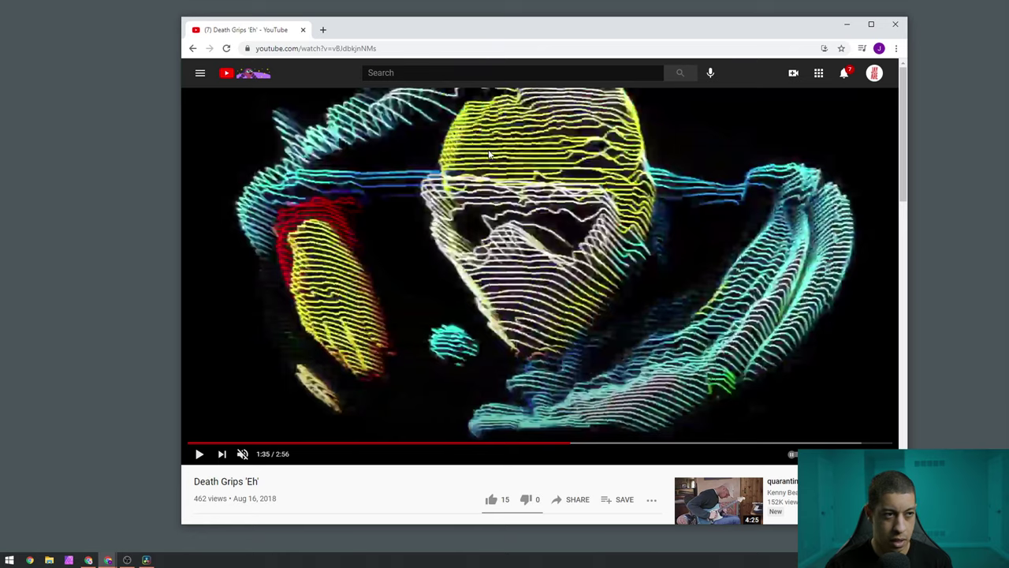
Keep reviewing the video from 2:04 to 2:27, then rewind and pause at 0:39.
{"action": "left_click", "coordinate": [607, 355]}
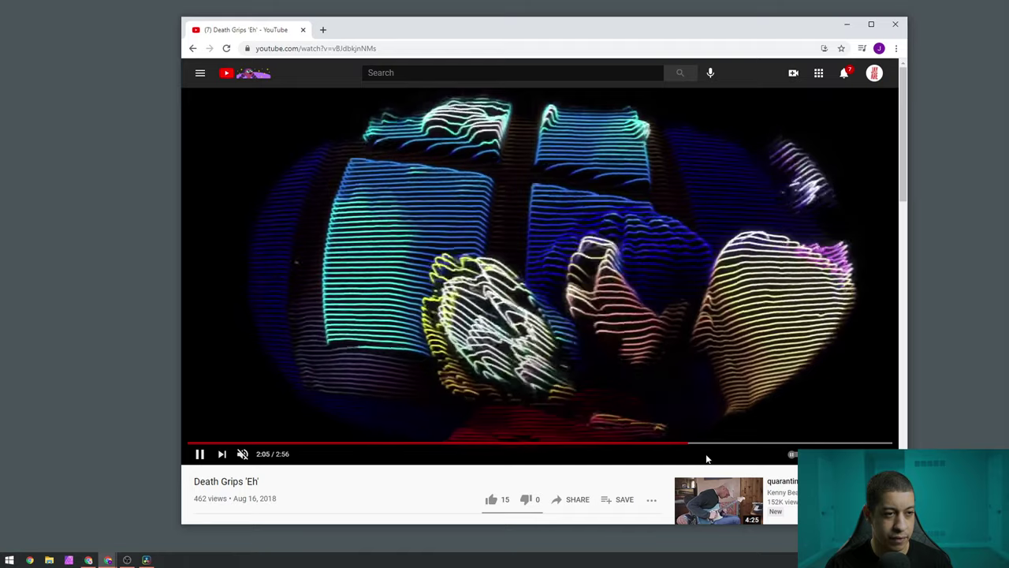
{"action": "left_click", "coordinate": [702, 391]}
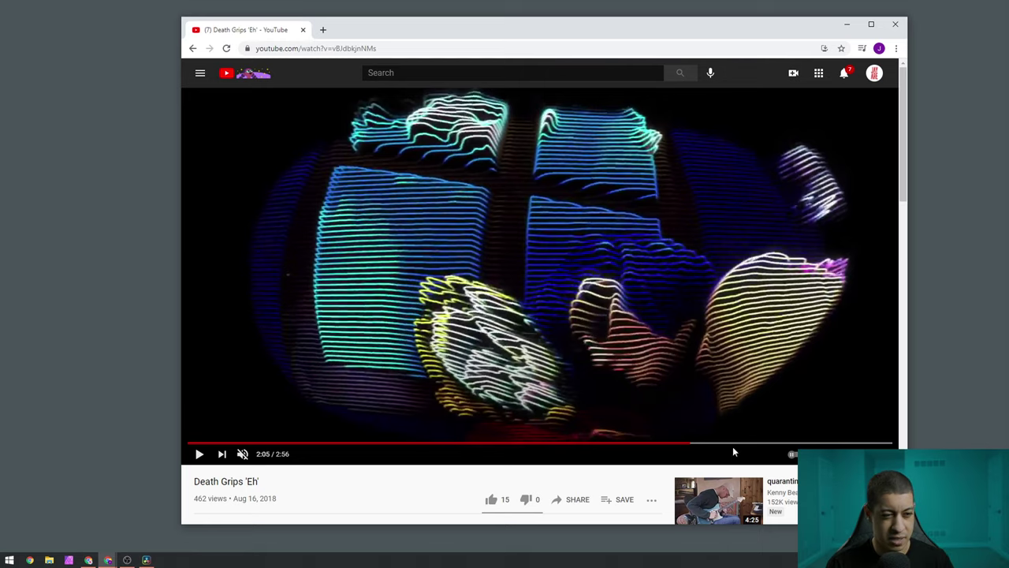
{"action": "left_click", "coordinate": [736, 444]}
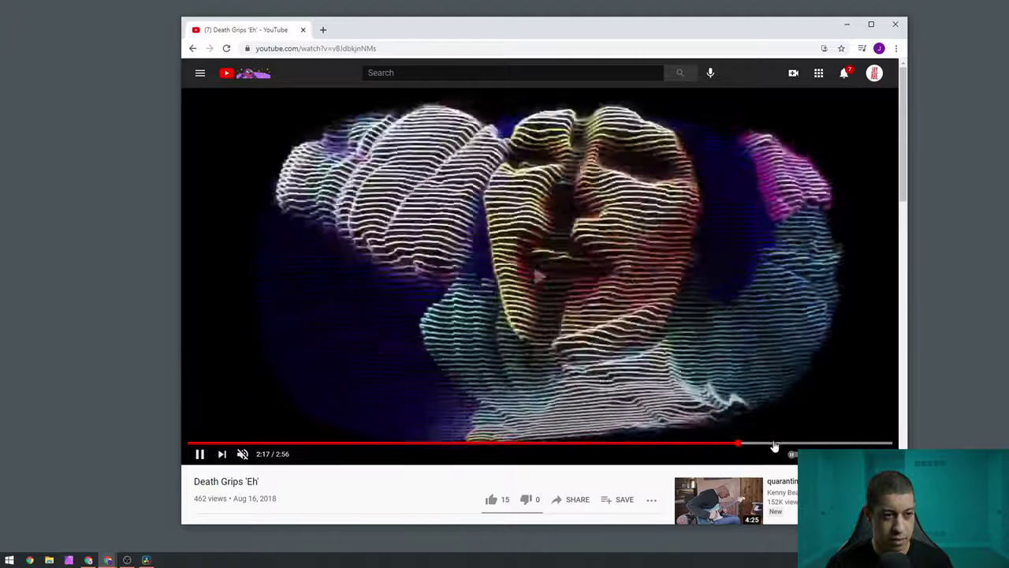
{"action": "key", "text": "space"}
{"action": "key", "text": "space"}
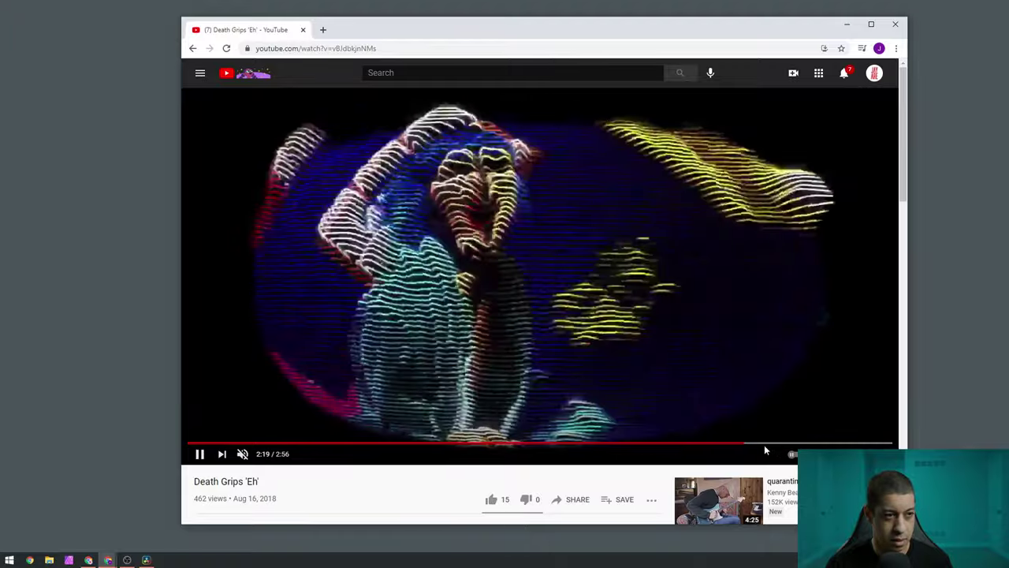
{"action": "key", "text": "space"}
{"action": "key", "text": "space"}
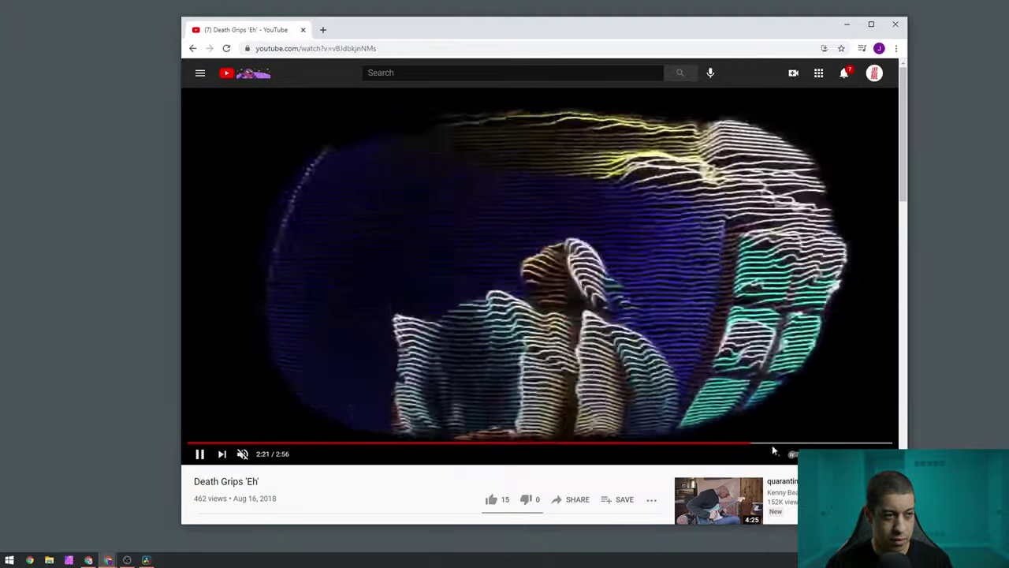
{"action": "left_click", "coordinate": [532, 277]}
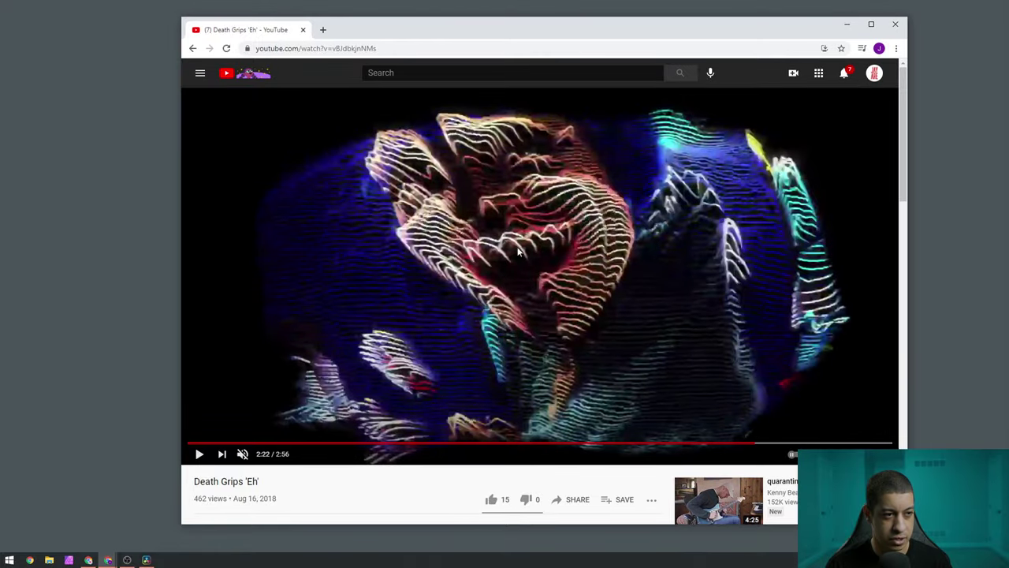
{"action": "left_click", "coordinate": [632, 366]}
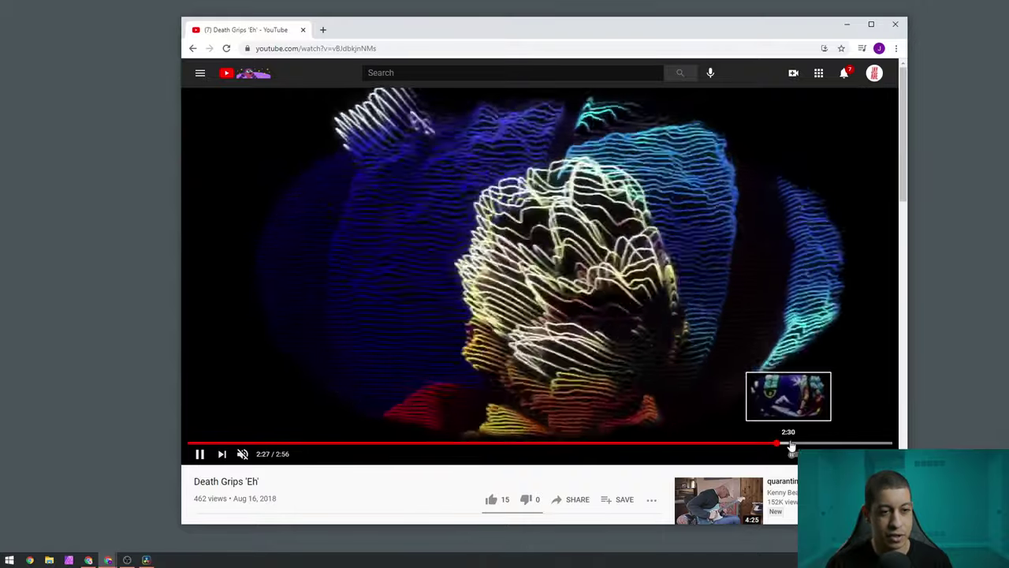
{"action": "key", "text": "space"}
{"action": "left_click_drag", "start_coordinate": [792, 448], "coordinate": [506, 443]}
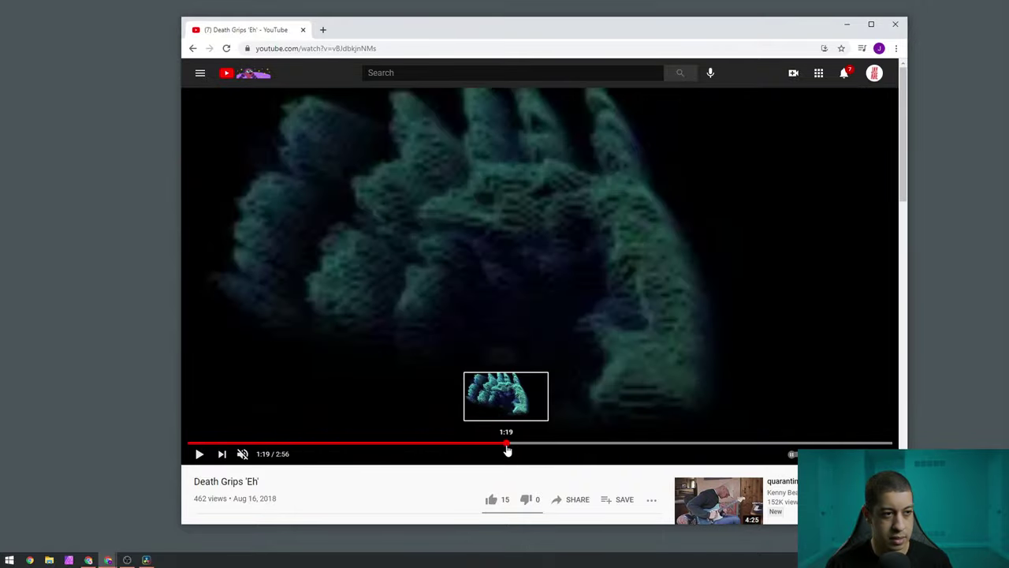
{"action": "left_click", "coordinate": [610, 428]}
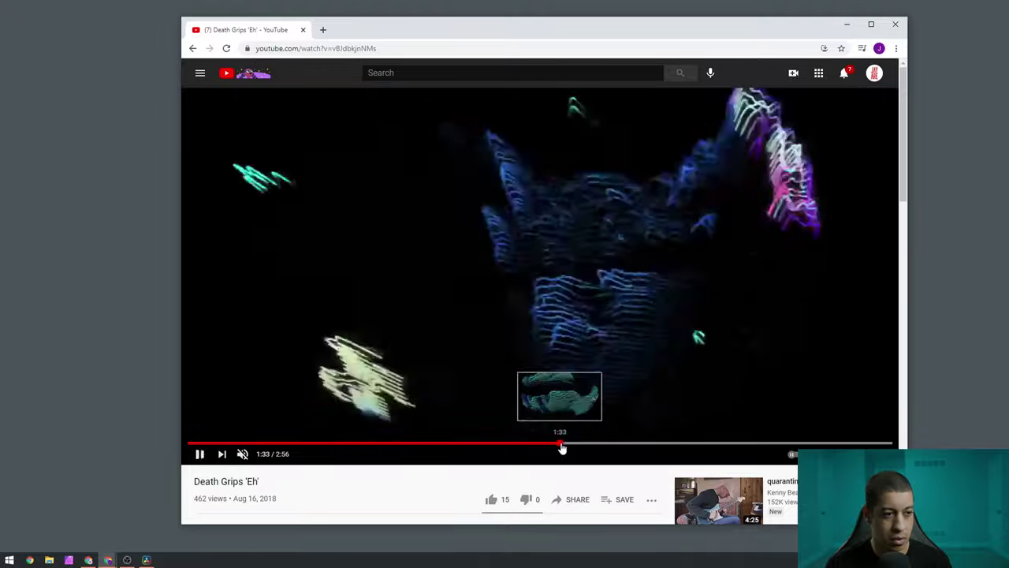
{"action": "left_click_drag", "start_coordinate": [547, 446], "coordinate": [564, 447]}
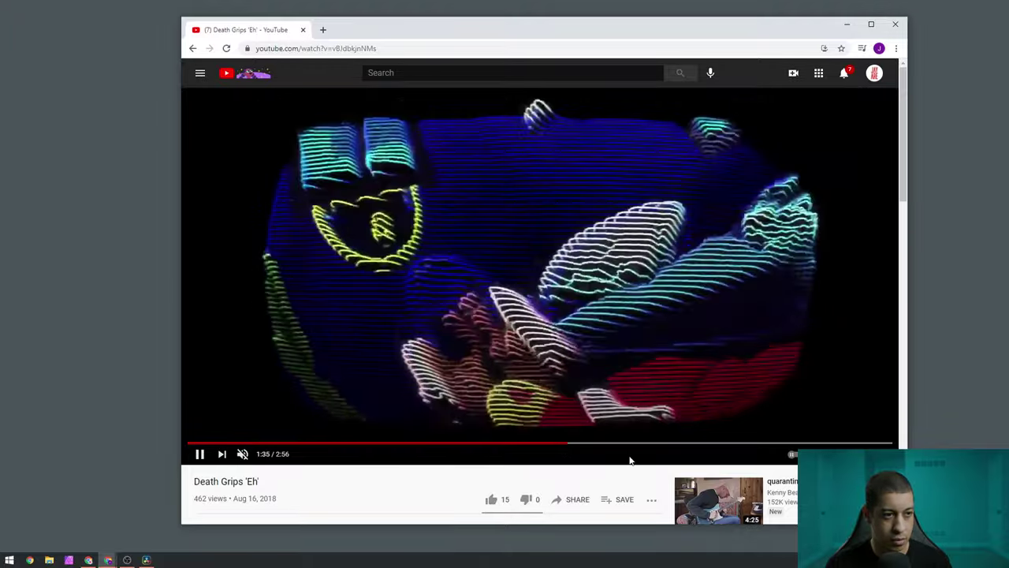
{"action": "left_click", "coordinate": [341, 441]}
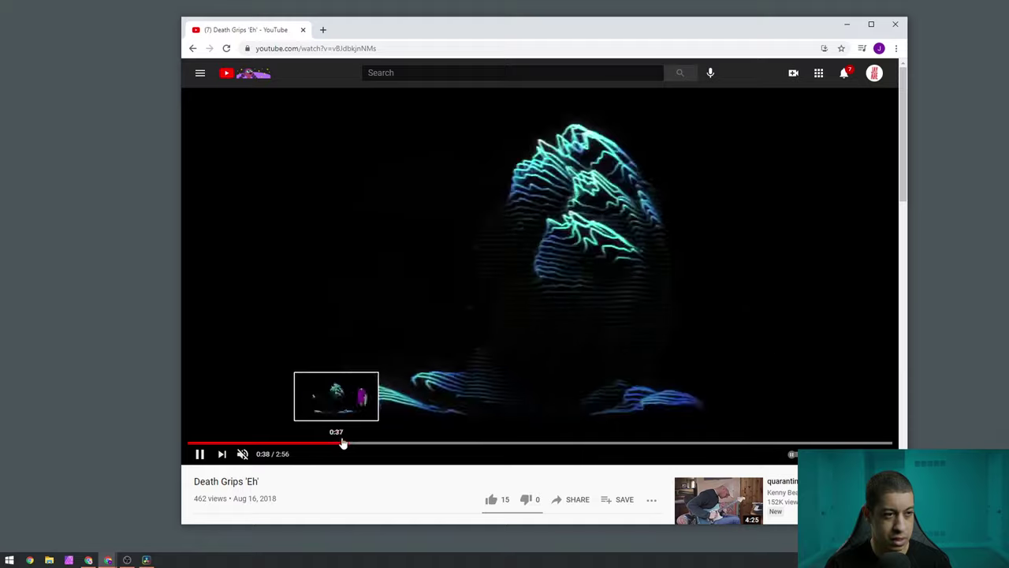
{"action": "left_click", "coordinate": [645, 310]}
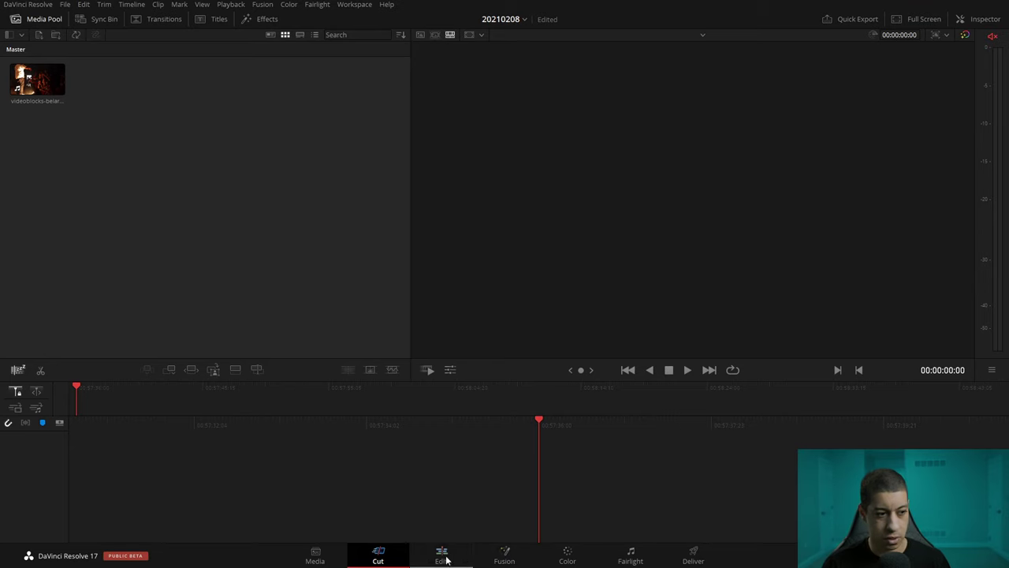
Create Fusion Composition 1 in the Media Pool and place it on a new timeline.
{"action": "left_click", "coordinate": [441, 555]}
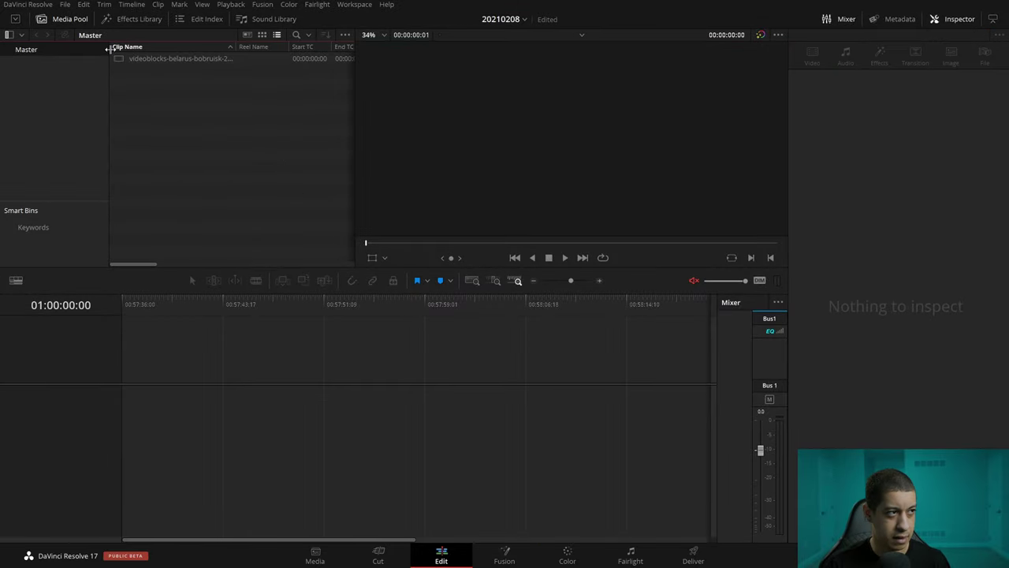
{"action": "right_click", "coordinate": [228, 208]}
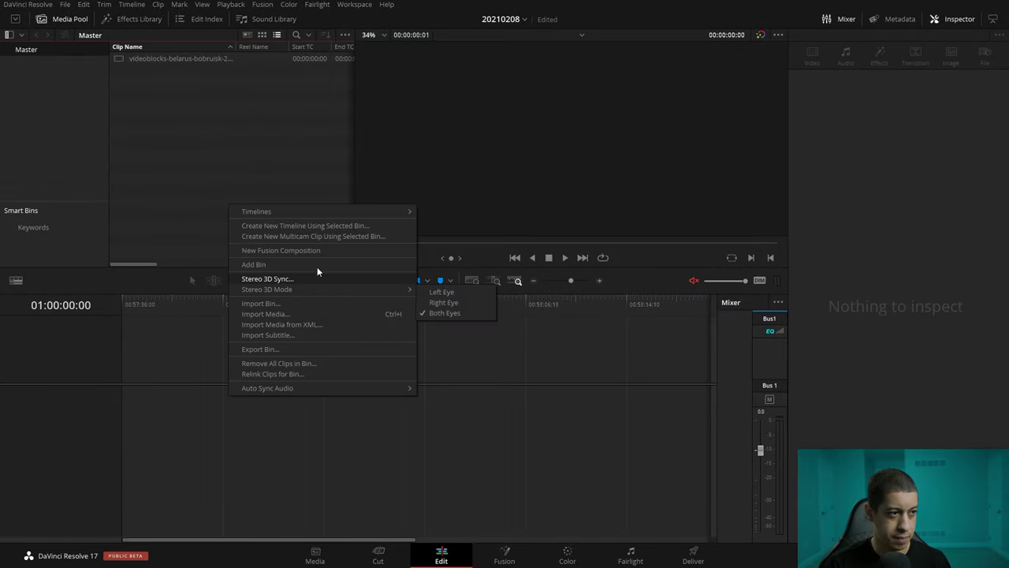
{"action": "left_click", "coordinate": [317, 272]}
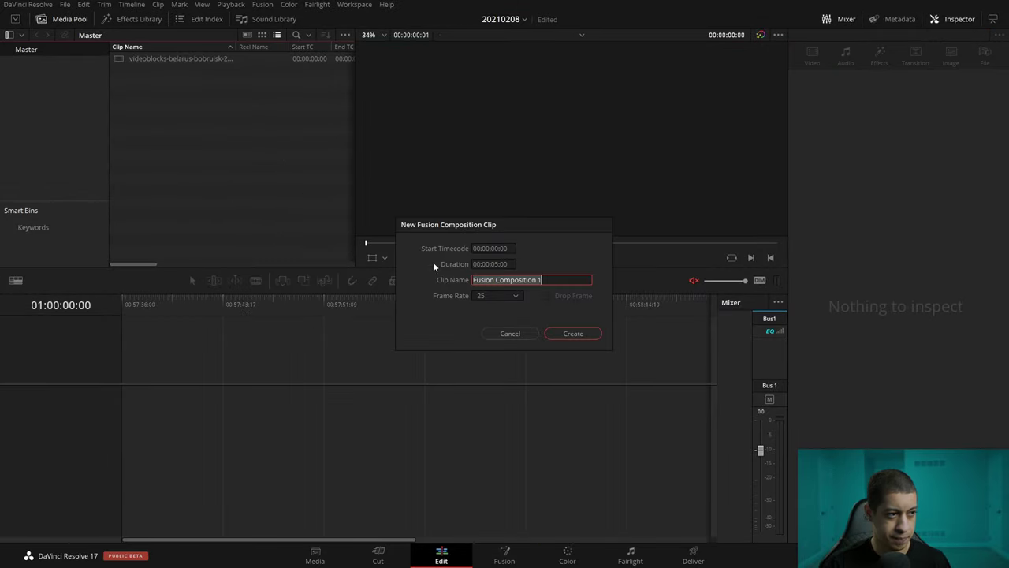
{"action": "left_click", "coordinate": [580, 338]}
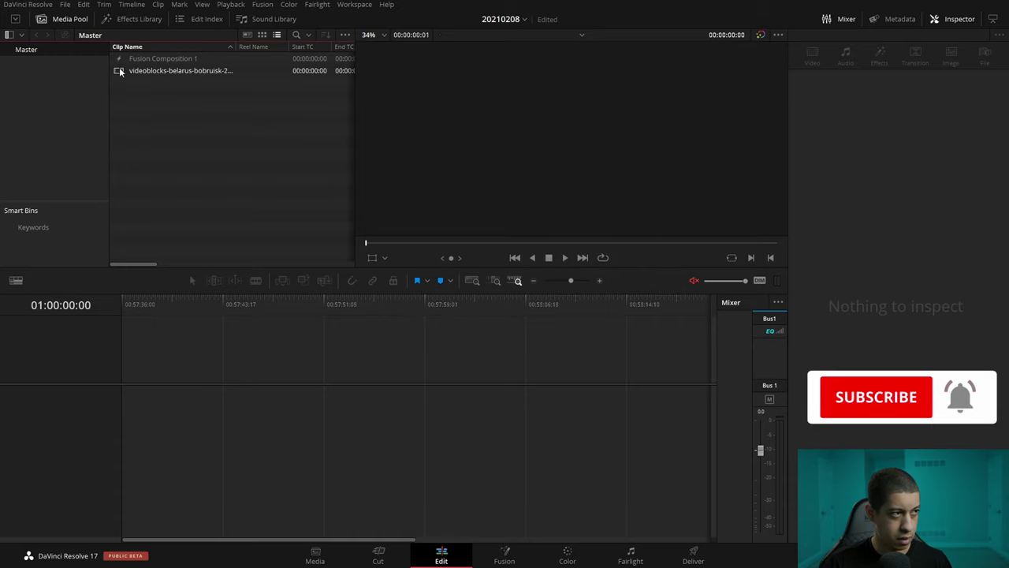
{"action": "left_click_drag", "start_coordinate": [158, 58], "coordinate": [174, 384]}
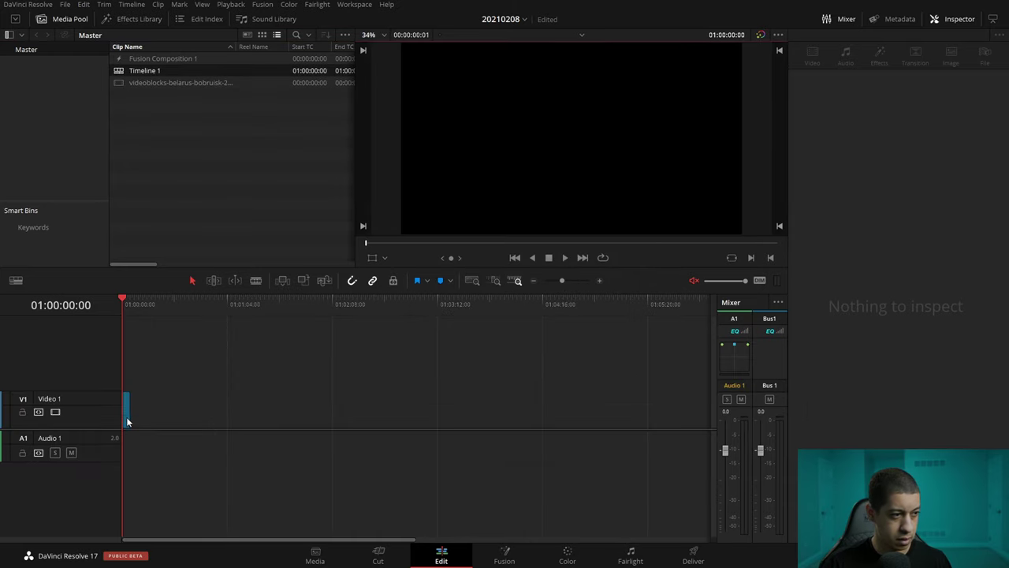
Lengthen the composition clip to 1:25 and open it on the Fusion page.
{"action": "left_click", "coordinate": [127, 416]}
{"action": "left_click", "coordinate": [600, 281]}
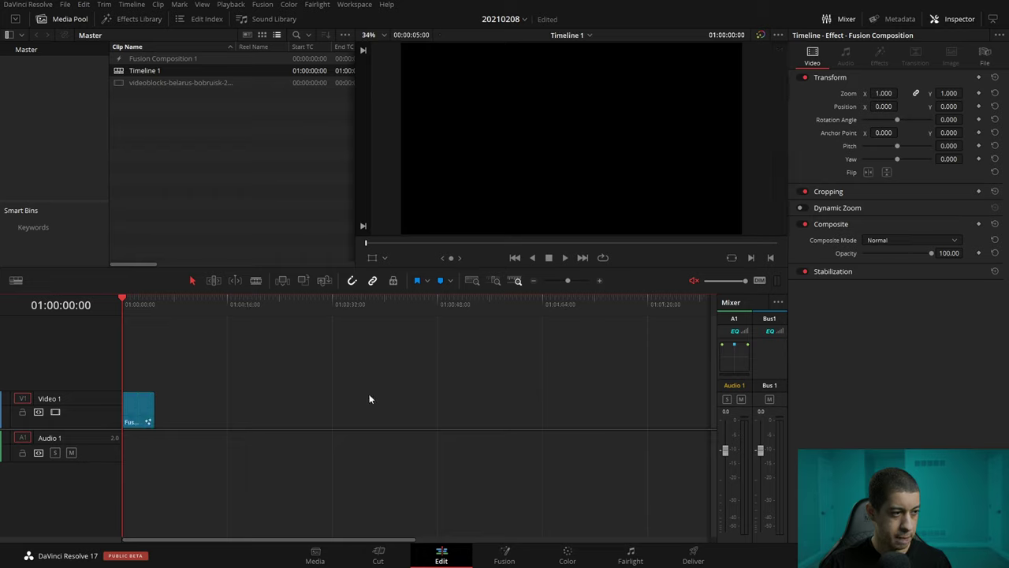
{"action": "left_click_drag", "start_coordinate": [151, 415], "coordinate": [676, 417]}
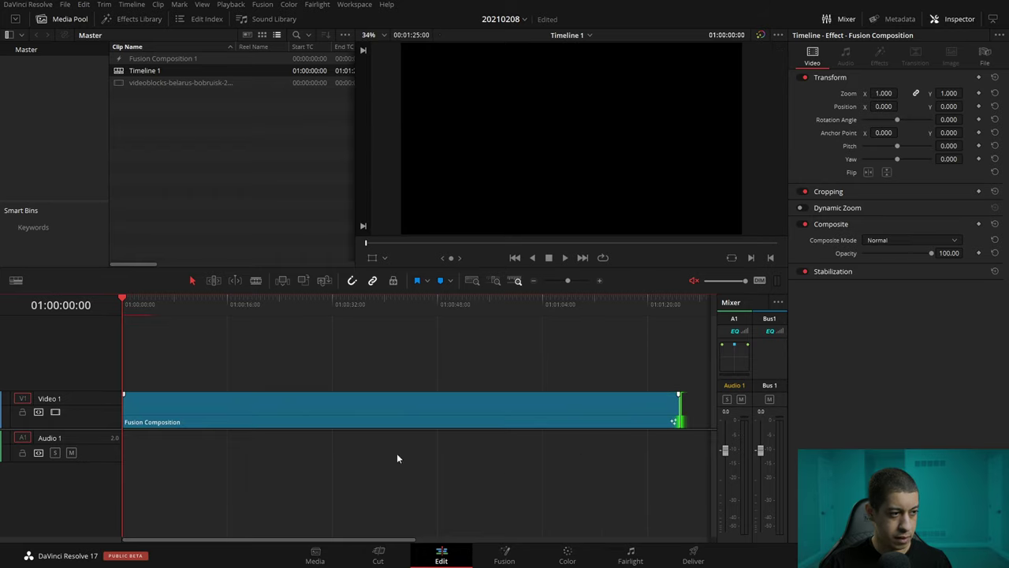
{"action": "left_click", "coordinate": [283, 304]}
{"action": "left_click", "coordinate": [505, 553]}
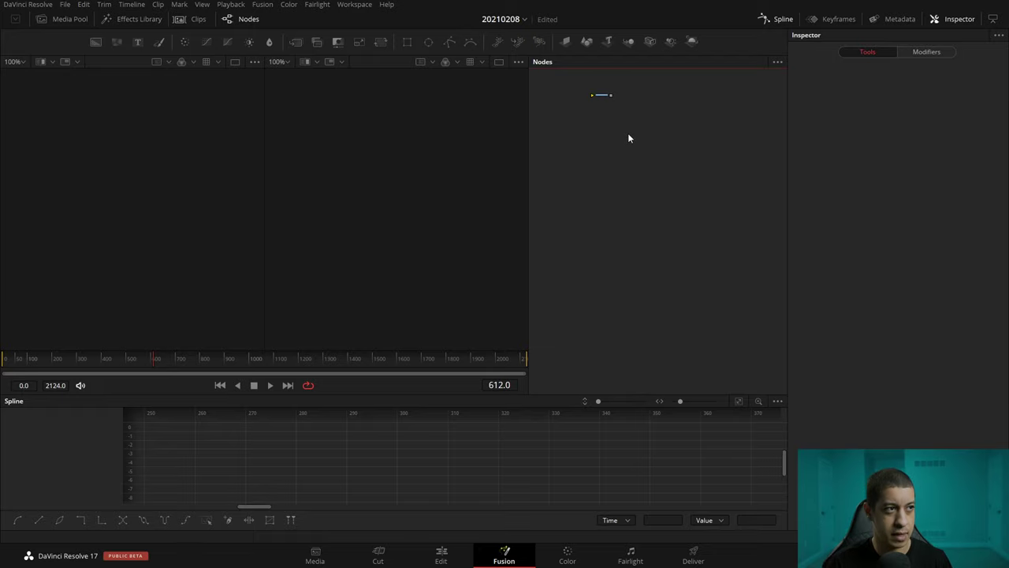
Hide the spline panel, switch to a single viewer, and add a Background node.
{"action": "left_click", "coordinate": [781, 22]}
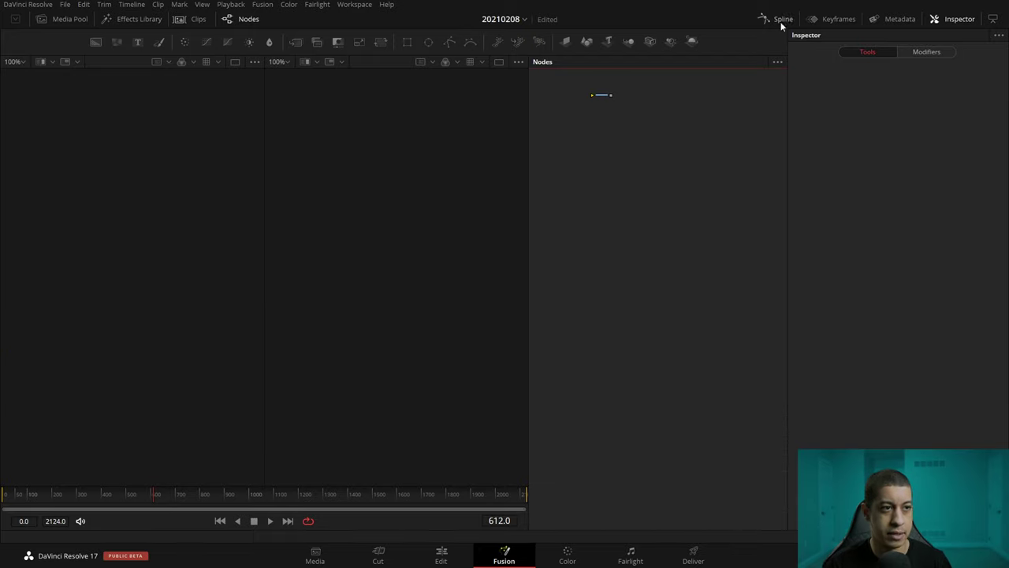
{"action": "left_click_drag", "start_coordinate": [522, 324], "coordinate": [480, 318]}
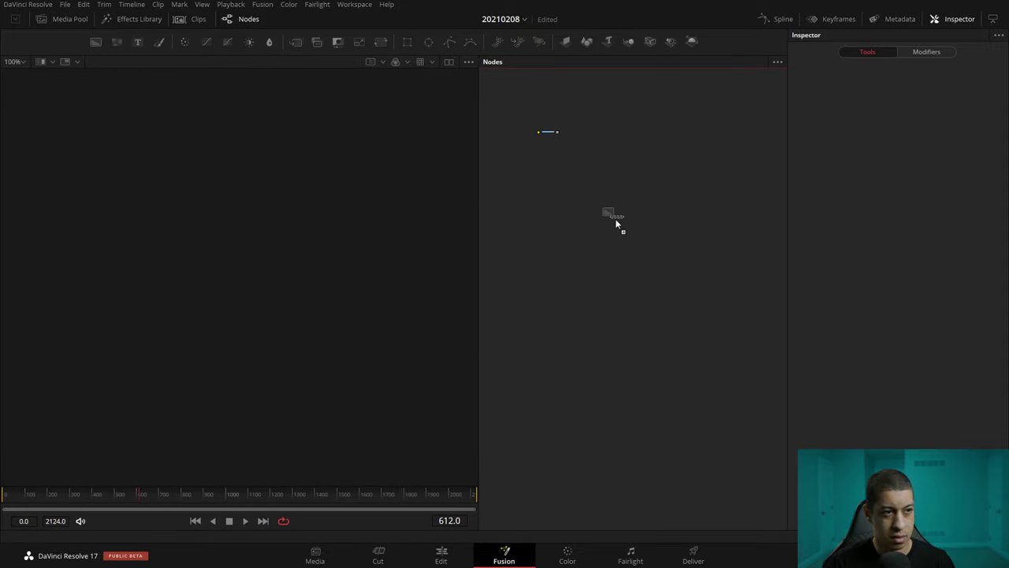
{"action": "left_click_drag", "start_coordinate": [616, 221], "coordinate": [607, 218]}
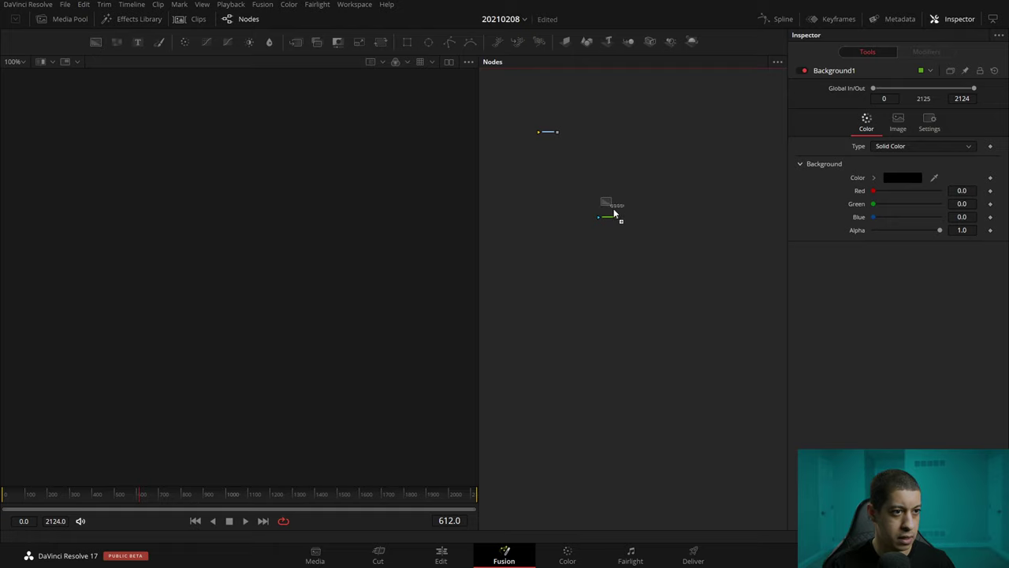
Mask Background2 with a new Rectangle and view the Merge1 result over Background1.
{"action": "scroll", "coordinate": [665, 207], "scroll_direction": "up", "scroll_amount": 5}
{"action": "scroll", "coordinate": [640, 205], "scroll_direction": "up", "scroll_amount": 2}
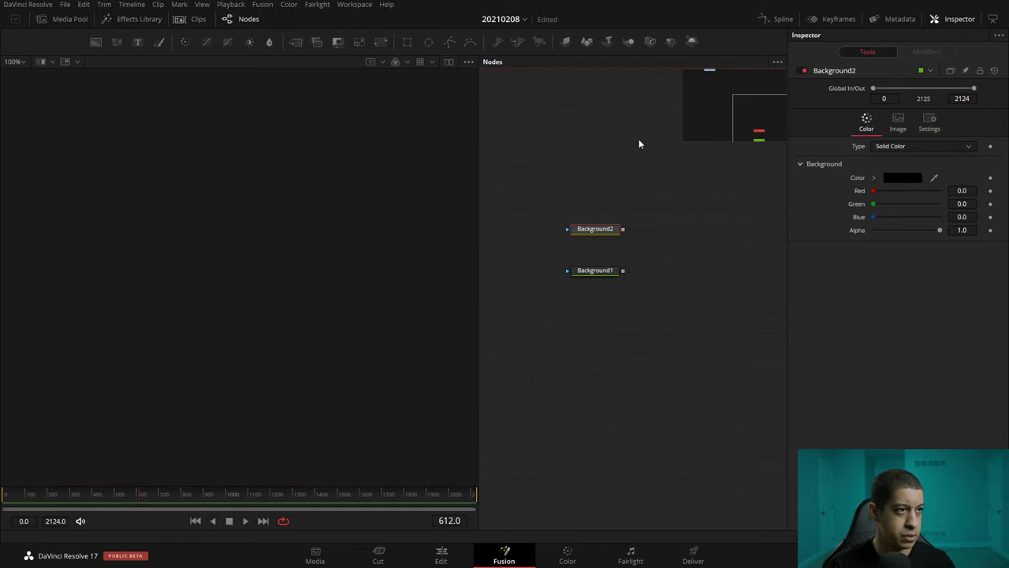
{"action": "mouse_move", "coordinate": [502, 263]}
{"action": "left_mouse_down"}
{"action": "mouse_move", "coordinate": [514, 244]}
{"action": "mouse_move", "coordinate": [600, 248]}
{"action": "mouse_move", "coordinate": [627, 290]}
{"action": "left_mouse_up"}
{"action": "key", "text": "1"}
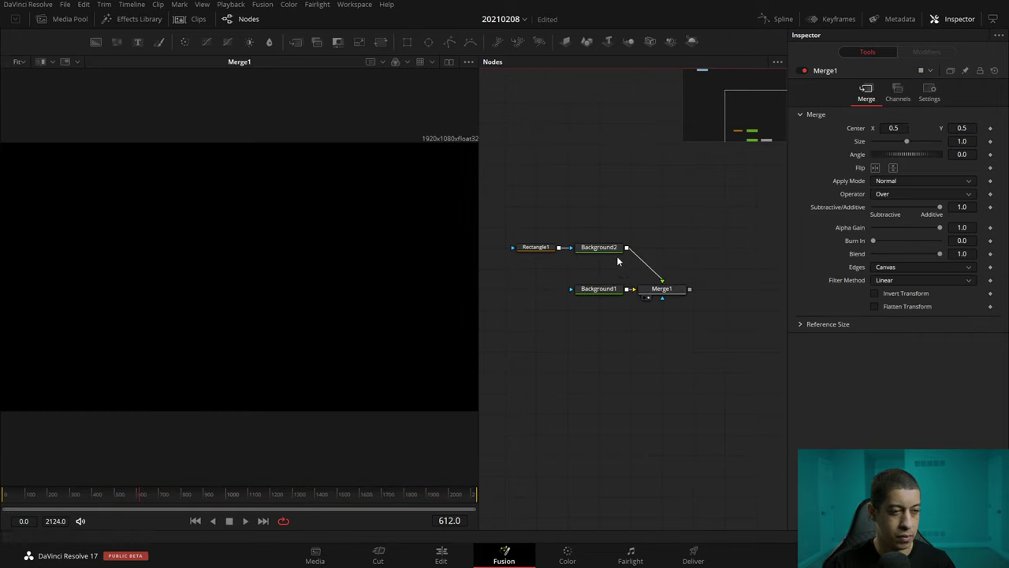
{"action": "left_click", "coordinate": [613, 248]}
Give Background2 a fixed 30-pixel height and stretch Rectangle1 to full width 1.0.
{"action": "left_click", "coordinate": [898, 122]}
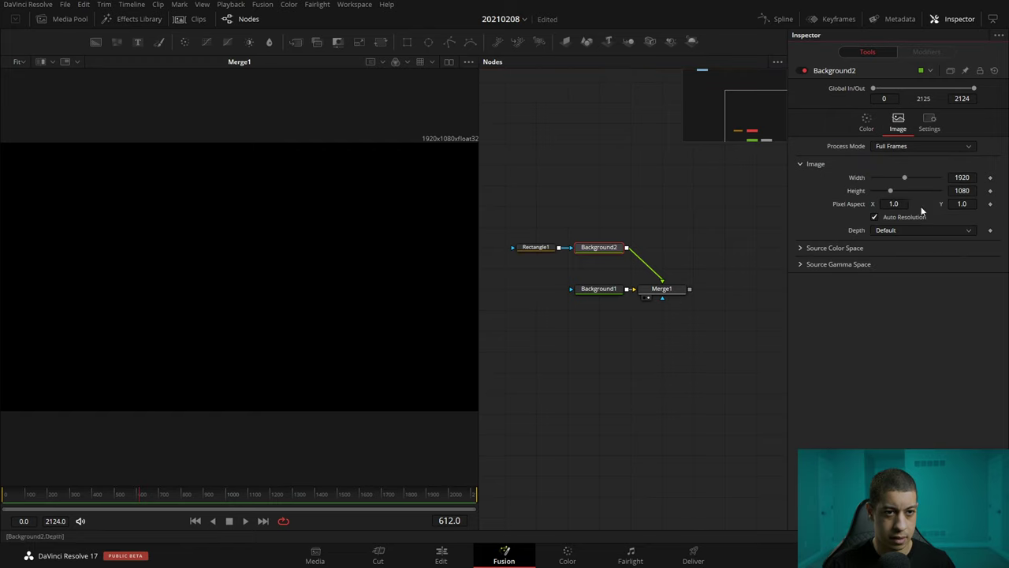
{"action": "left_click", "coordinate": [903, 218]}
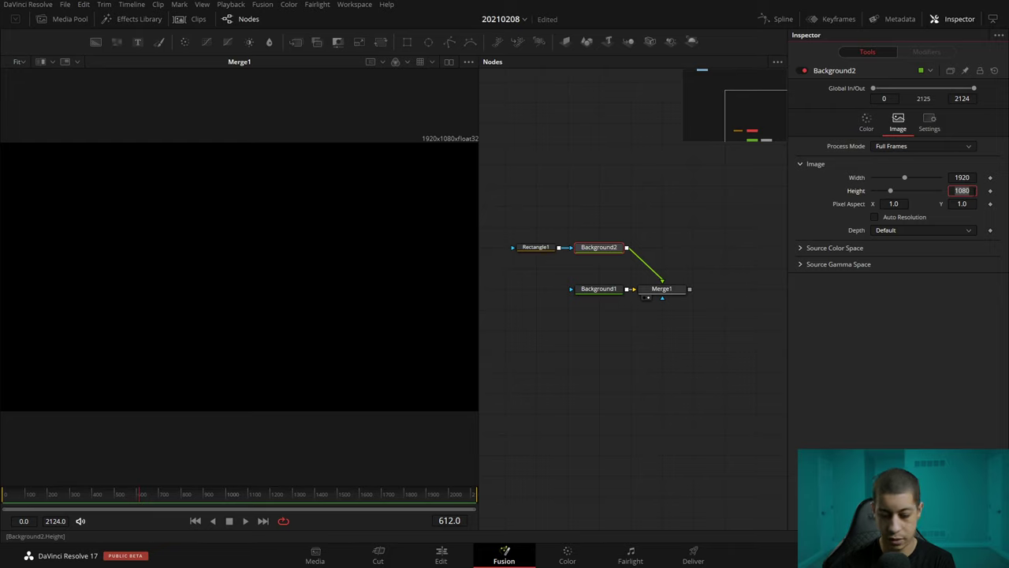
{"action": "type", "text": "30"}
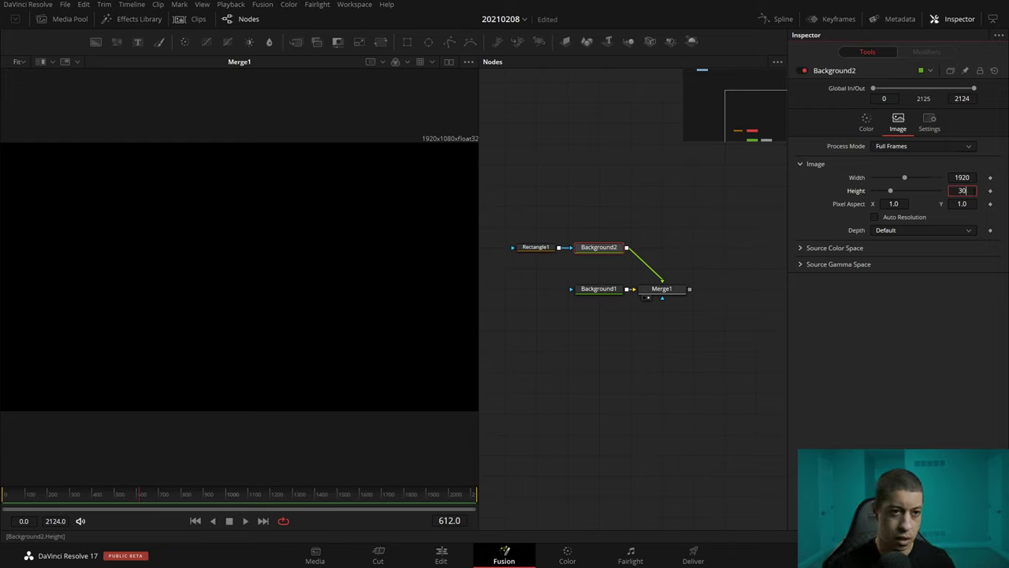
{"action": "key", "text": "Tab"}
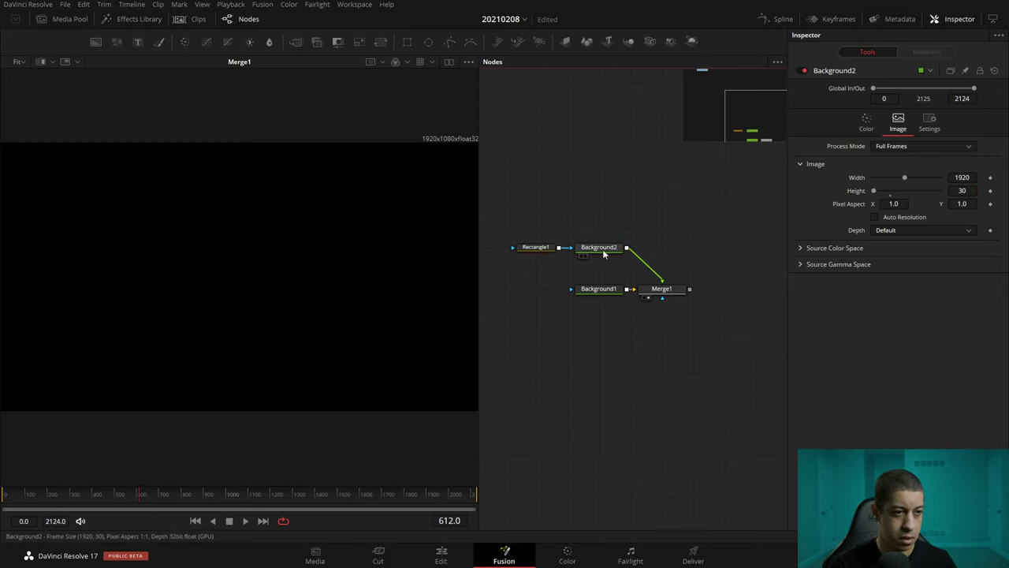
{"action": "key", "text": "1"}
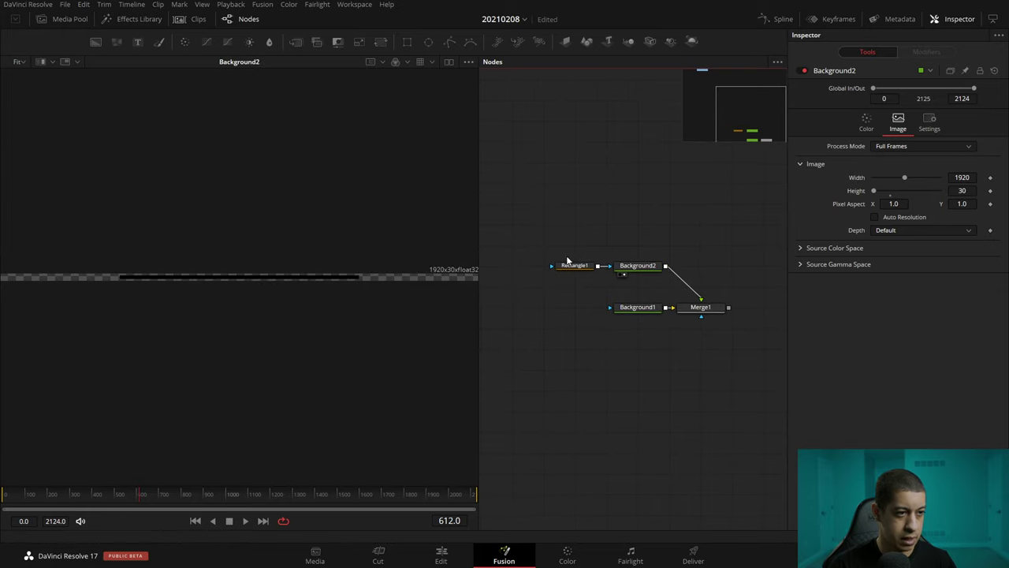
{"action": "left_click", "coordinate": [571, 265]}
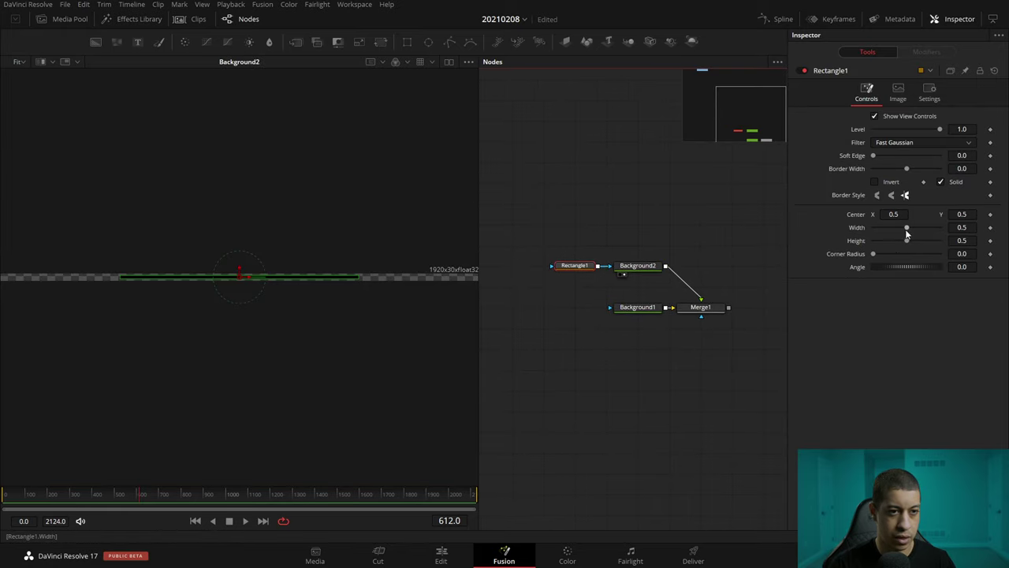
{"action": "left_click_drag", "start_coordinate": [905, 228], "coordinate": [941, 228]}
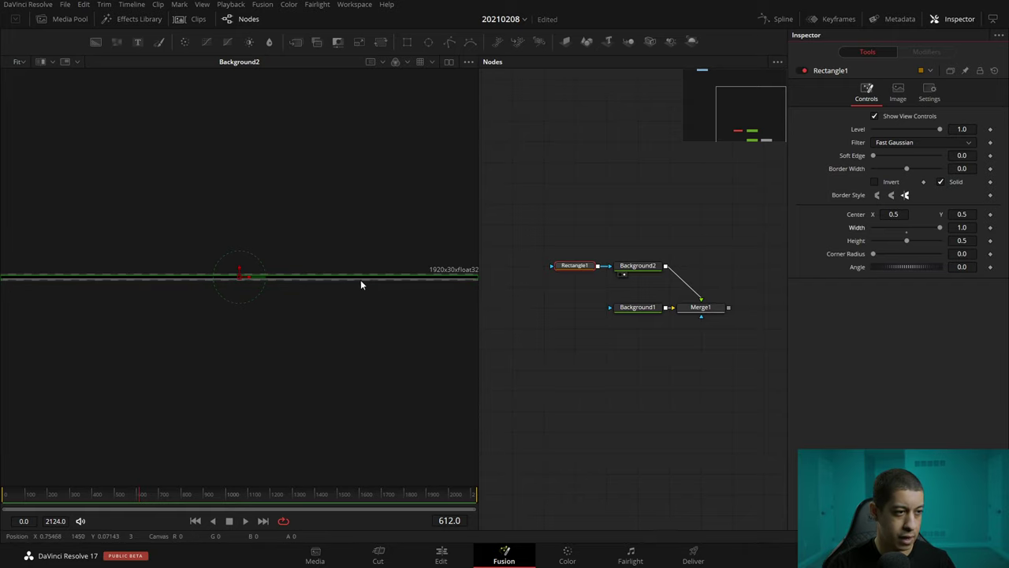
{"action": "scroll", "coordinate": [355, 277], "scroll_direction": "up", "scroll_amount": 5}
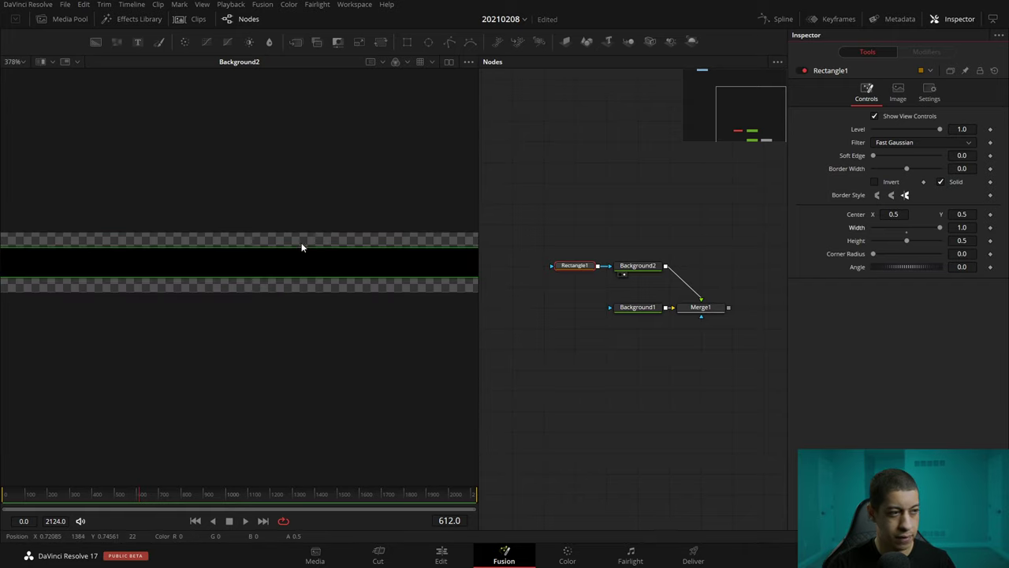
Set Background2's colour to pure white.
{"action": "left_click", "coordinate": [637, 266]}
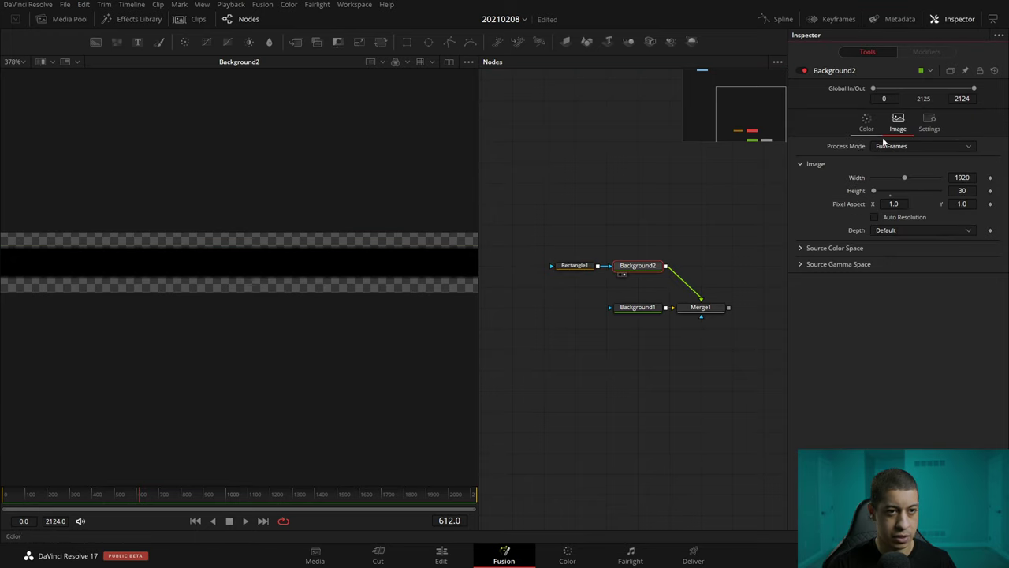
{"action": "left_click", "coordinate": [868, 124]}
{"action": "left_click", "coordinate": [911, 180]}
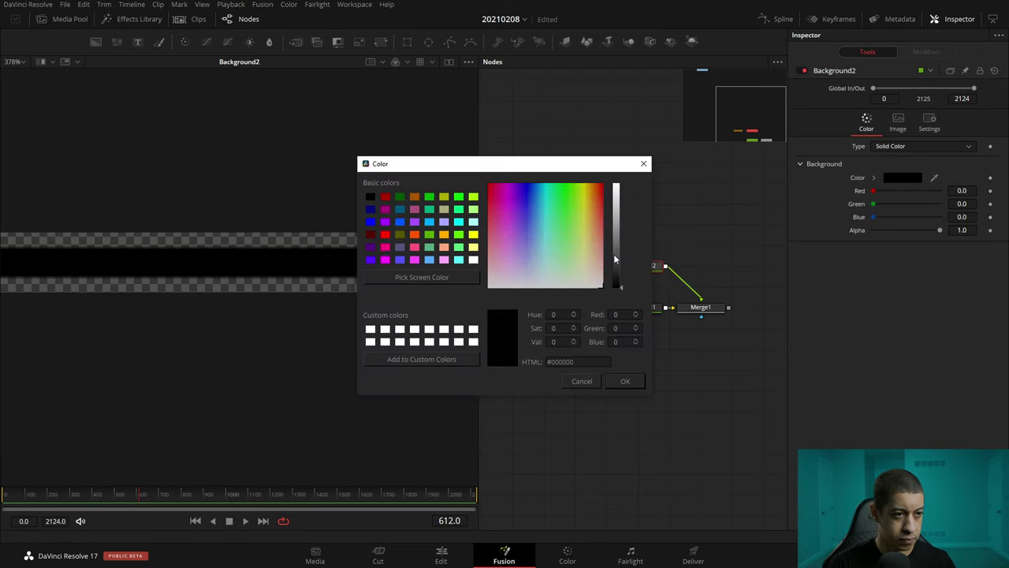
{"action": "left_click_drag", "start_coordinate": [616, 259], "coordinate": [616, 182]}
{"action": "left_click", "coordinate": [624, 381]}
View Merge1 fitted to the frame and set its Edges to Mirror.
{"action": "left_click_drag", "start_coordinate": [700, 306], "coordinate": [255, 261]}
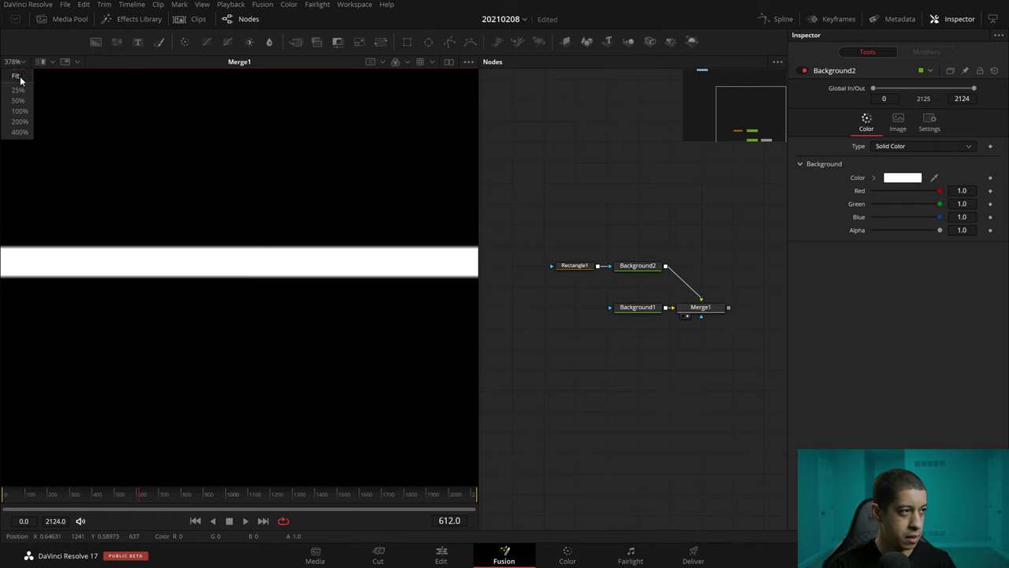
{"action": "left_click", "coordinate": [18, 77]}
{"action": "left_click", "coordinate": [700, 306]}
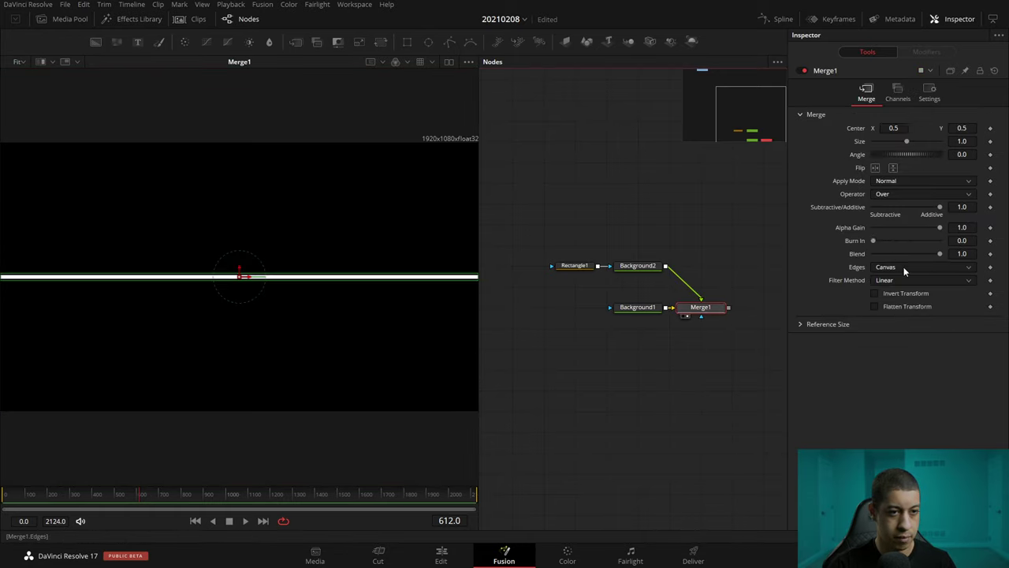
{"action": "left_click", "coordinate": [903, 266]}
{"action": "left_click", "coordinate": [914, 316]}
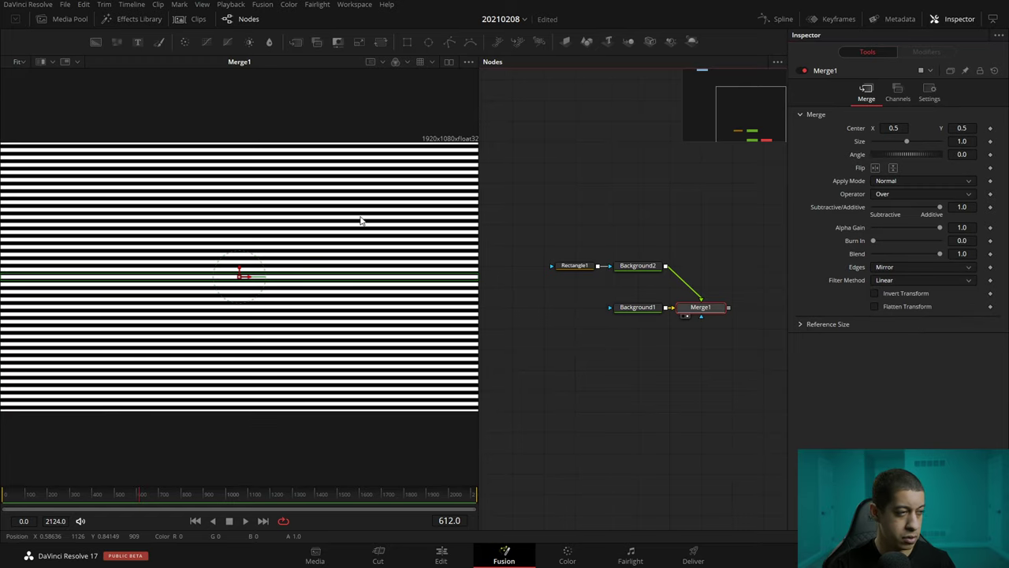
{"action": "left_click", "coordinate": [754, 351]}
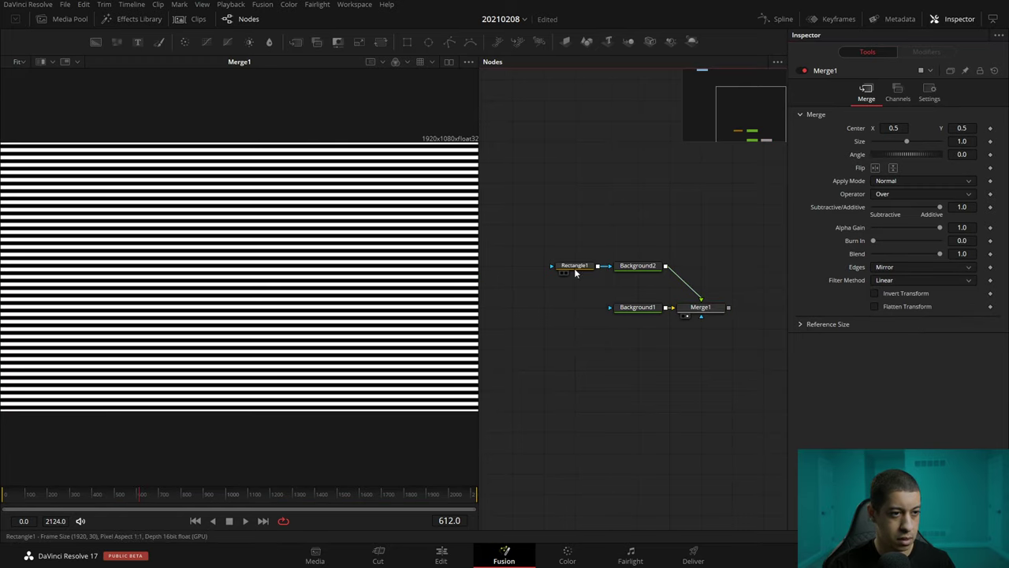
Change Background2's height to 20 pixels.
{"action": "left_click", "coordinate": [637, 270]}
{"action": "left_click", "coordinate": [898, 122]}
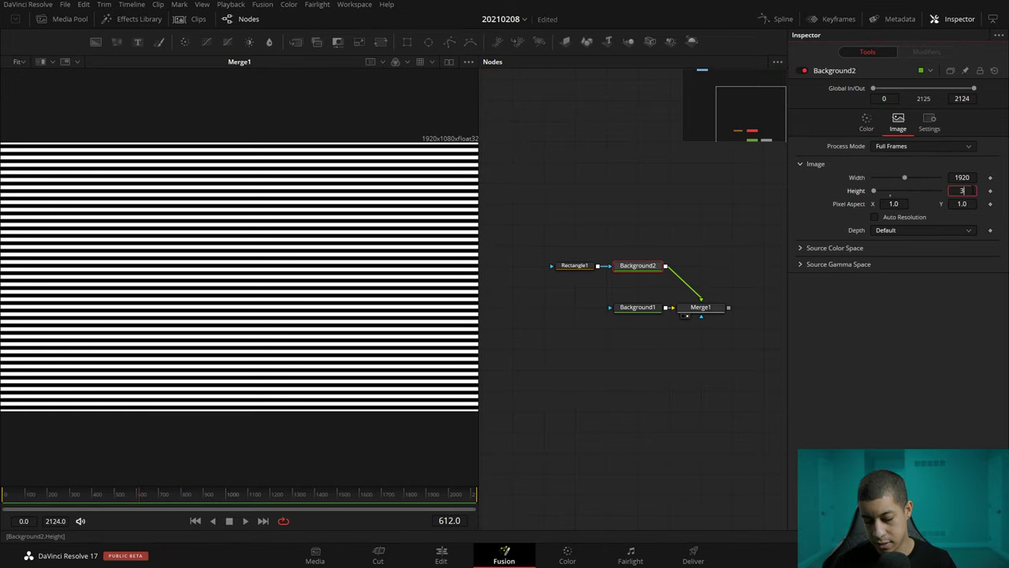
{"action": "type", "text": "0"}
{"action": "key", "text": "Tab"}
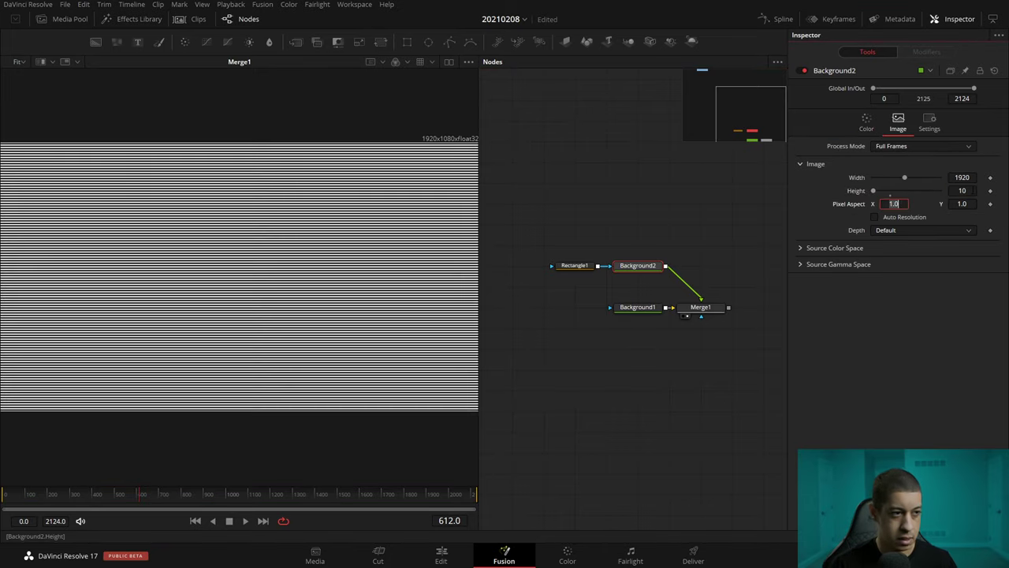
{"action": "key", "text": "shift+Tab"}
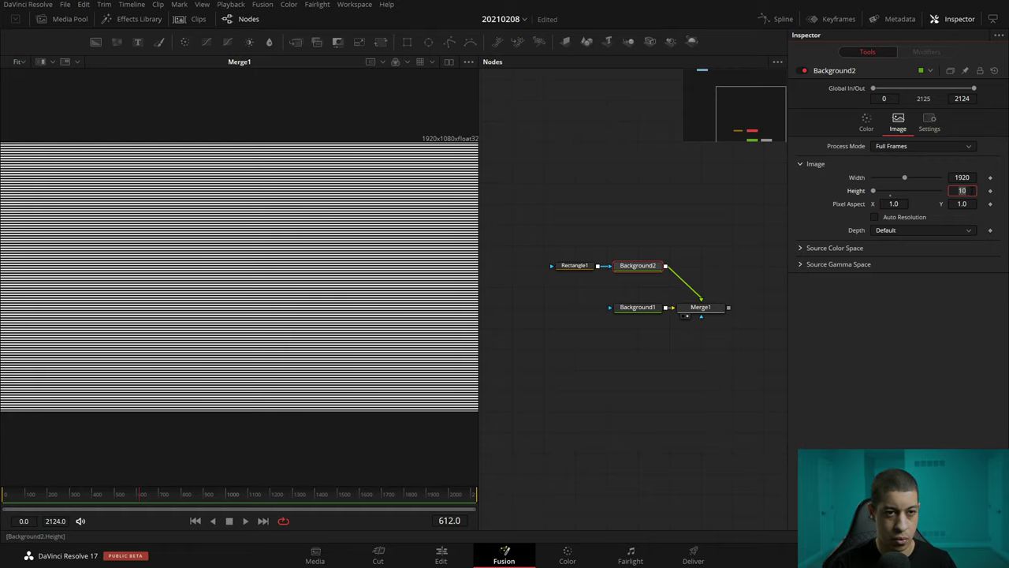
{"action": "type", "text": "20"}
{"action": "key", "text": "Return"}
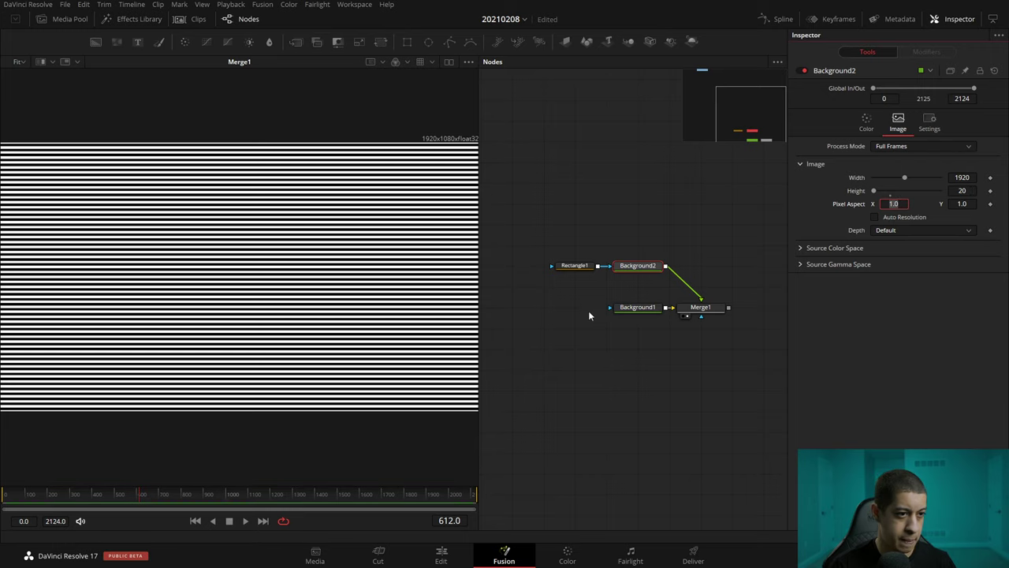
Set Rectangle1's height to 0.25.
{"action": "left_click", "coordinate": [573, 265]}
{"action": "left_click", "coordinate": [968, 240]}
{"action": "type", "text": "0.25"}
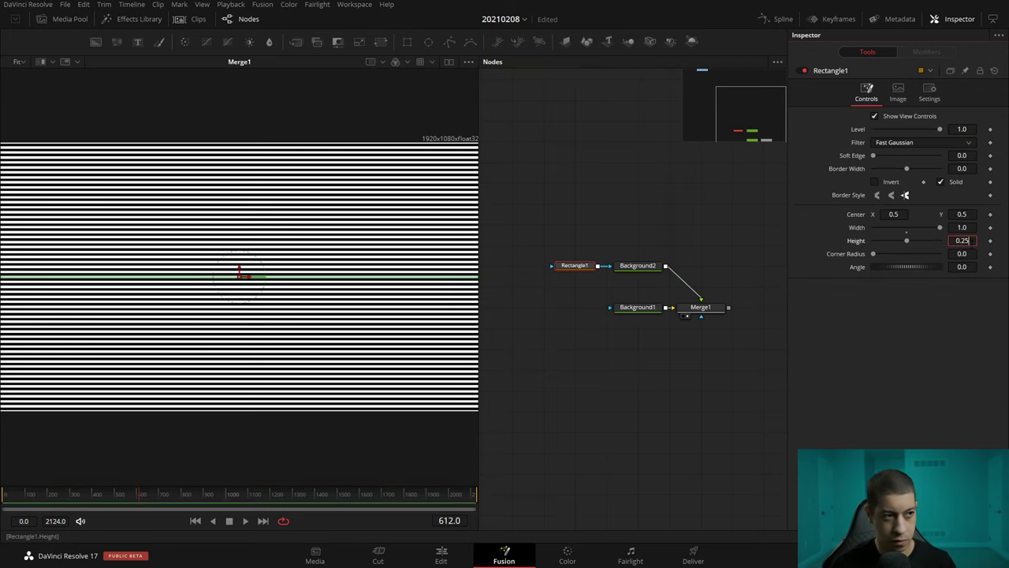
{"action": "key", "text": "Return"}
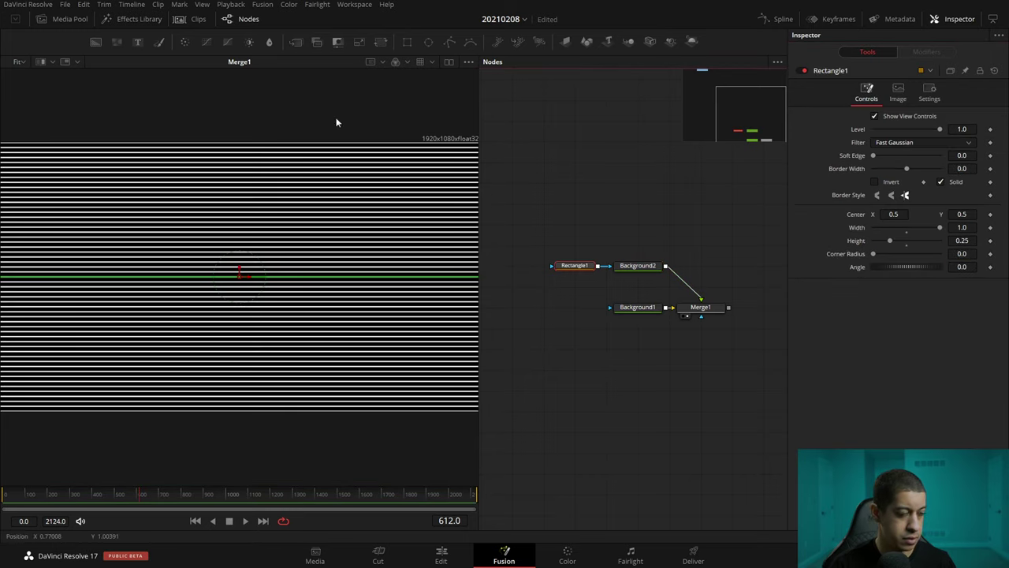
{"action": "left_click", "coordinate": [571, 412]}
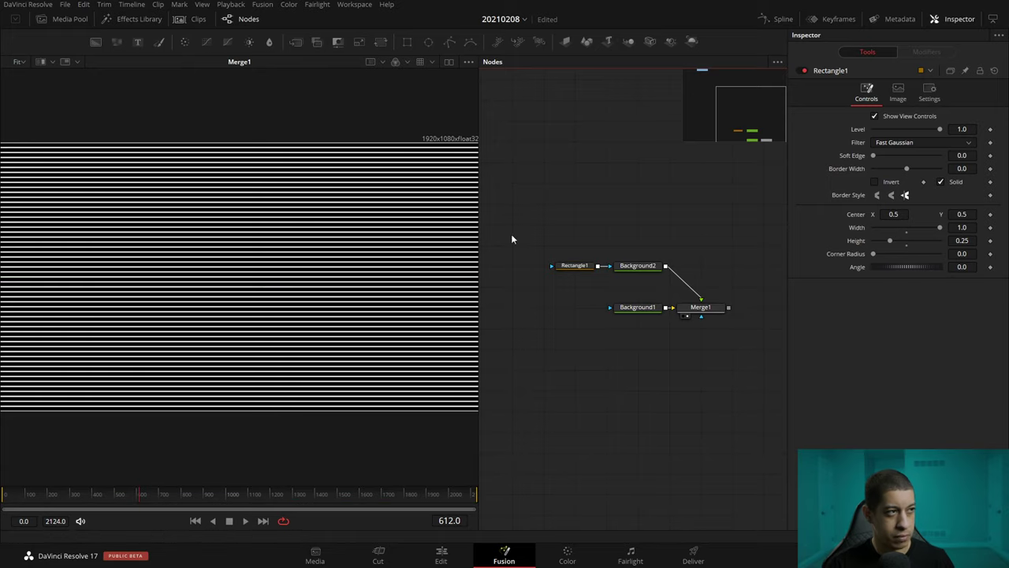
{"action": "left_click", "coordinate": [65, 20]}
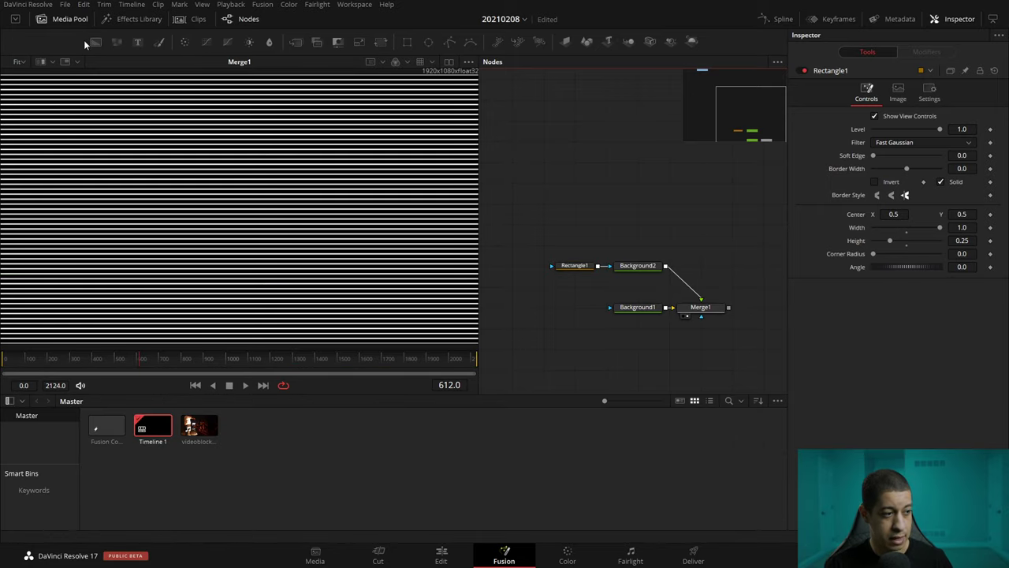
Bring the singer clip into the node graph as MediaIn1 and add a Bitmap node.
{"action": "left_click_drag", "start_coordinate": [199, 426], "coordinate": [582, 217]}
{"action": "left_click", "coordinate": [70, 19]}
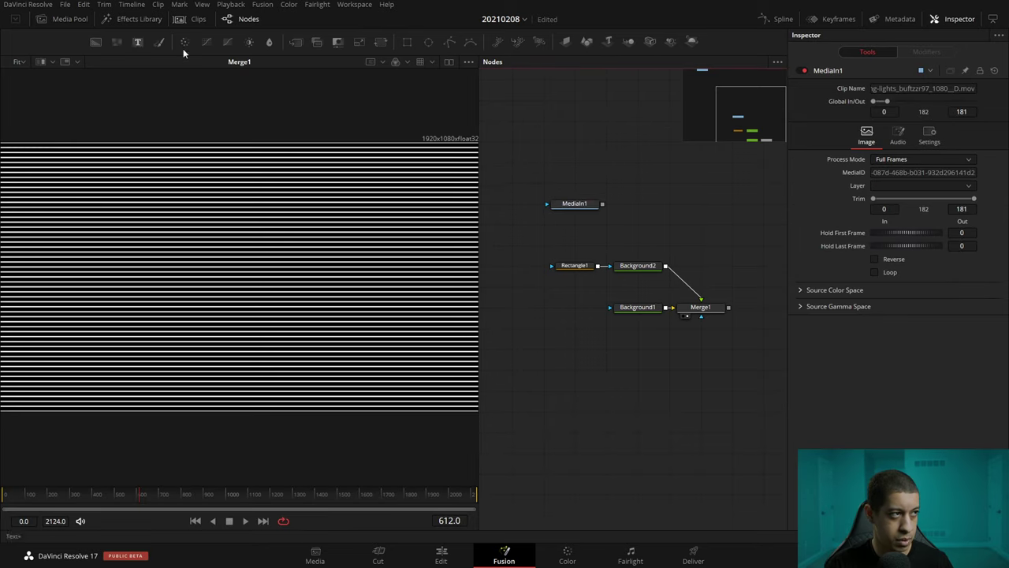
{"action": "left_click_drag", "start_coordinate": [569, 210], "coordinate": [664, 233]}
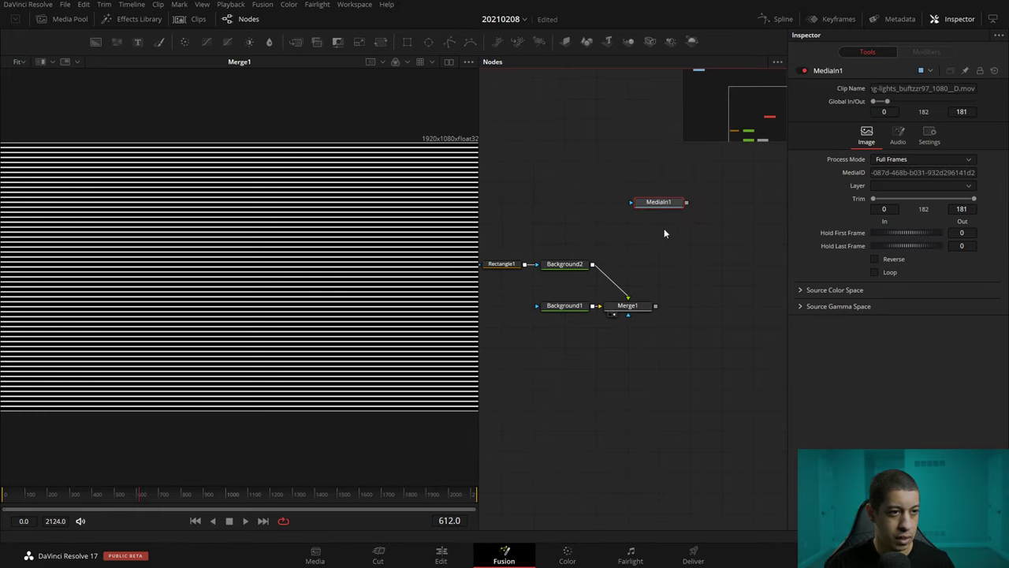
{"action": "key", "text": "shift+space"}
{"action": "type", "text": "bitmap"}
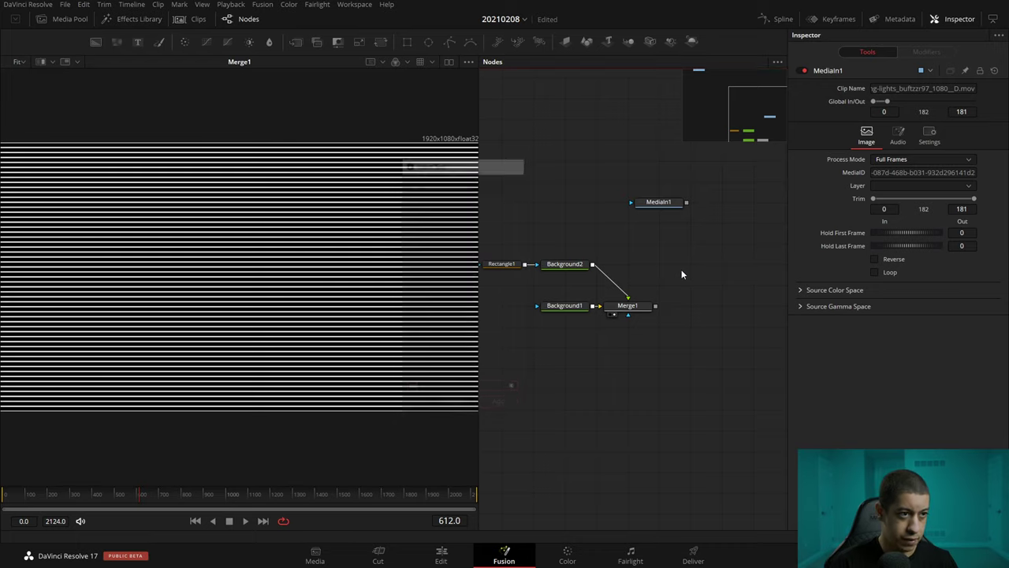
{"action": "key", "text": "Return"}
Feed Merge1 into Bitmap1 and set its channel to Luminance.
{"action": "left_click_drag", "start_coordinate": [655, 306], "coordinate": [667, 265]}
{"action": "key", "text": "1"}
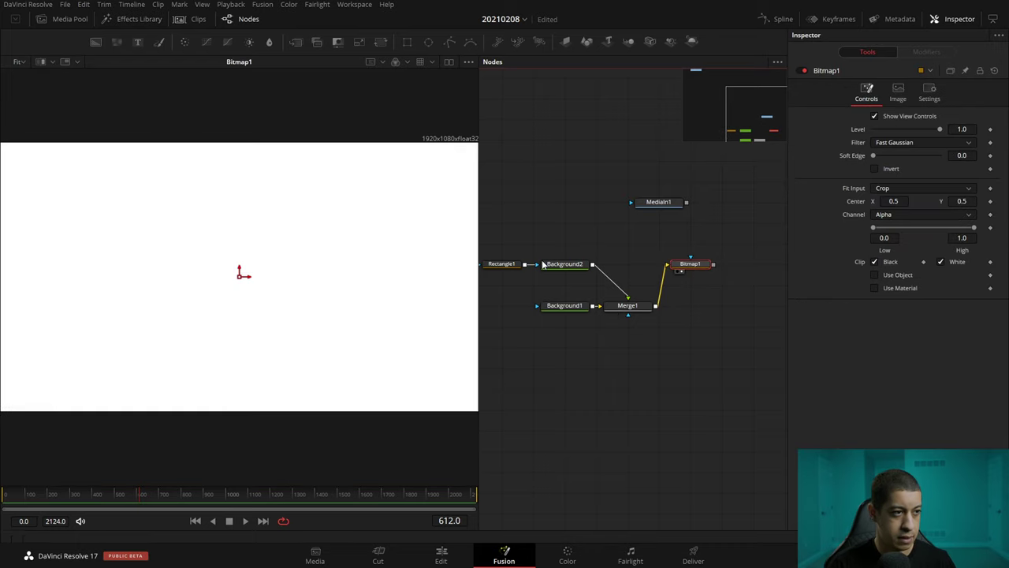
{"action": "left_click", "coordinate": [946, 215]}
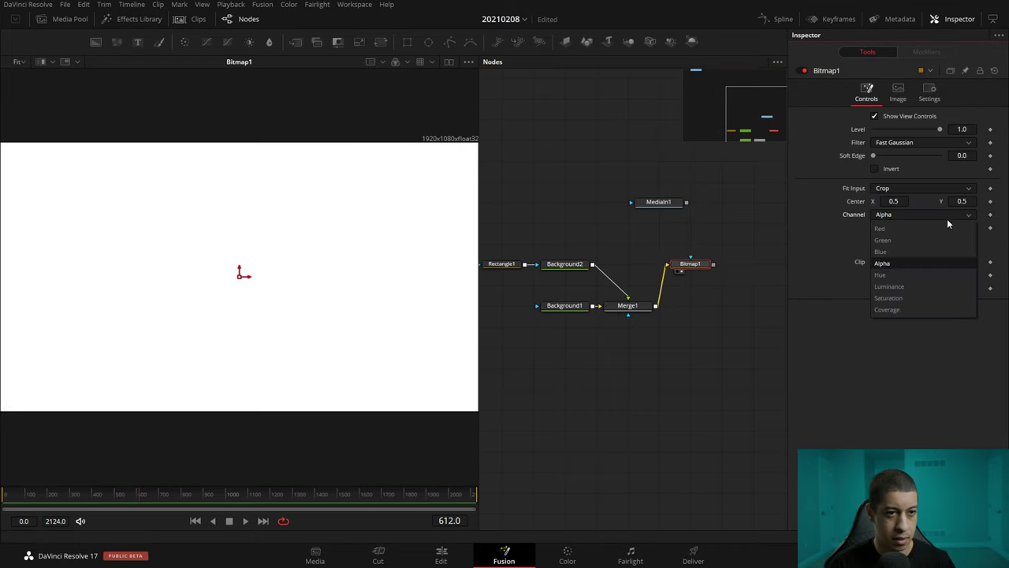
{"action": "left_click", "coordinate": [913, 286]}
Connect Bitmap1 to MediaIn1's effect mask and view the striped footage.
{"action": "mouse_move", "coordinate": [691, 258]}
{"action": "left_mouse_down"}
{"action": "mouse_move", "coordinate": [659, 207]}
{"action": "mouse_move", "coordinate": [474, 227]}
{"action": "left_mouse_up"}
{"action": "mouse_move", "coordinate": [651, 209]}
{"action": "left_mouse_down"}
{"action": "mouse_move", "coordinate": [651, 230]}
{"action": "mouse_move", "coordinate": [714, 230]}
{"action": "left_mouse_up"}
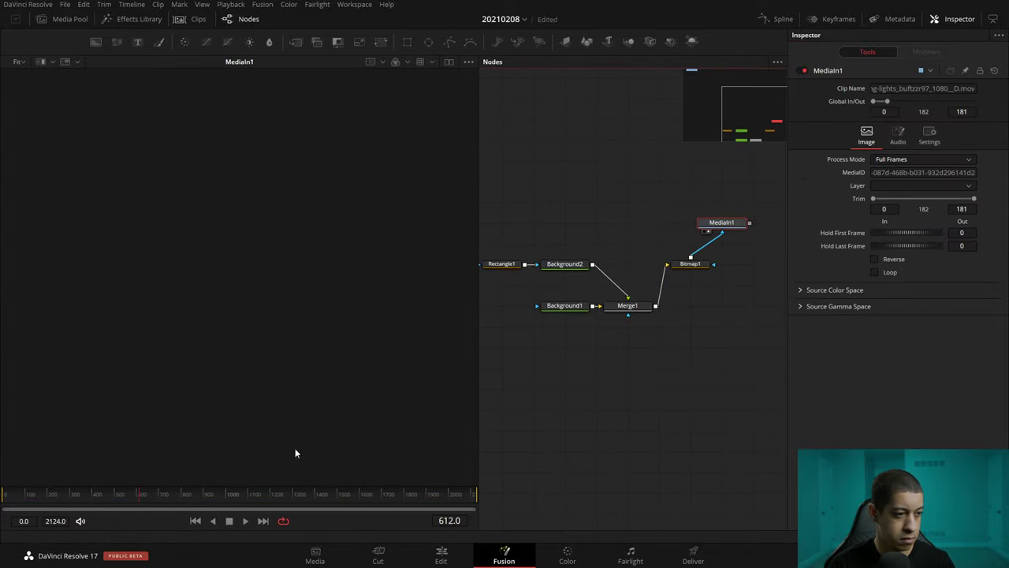
{"action": "left_click", "coordinate": [681, 289]}
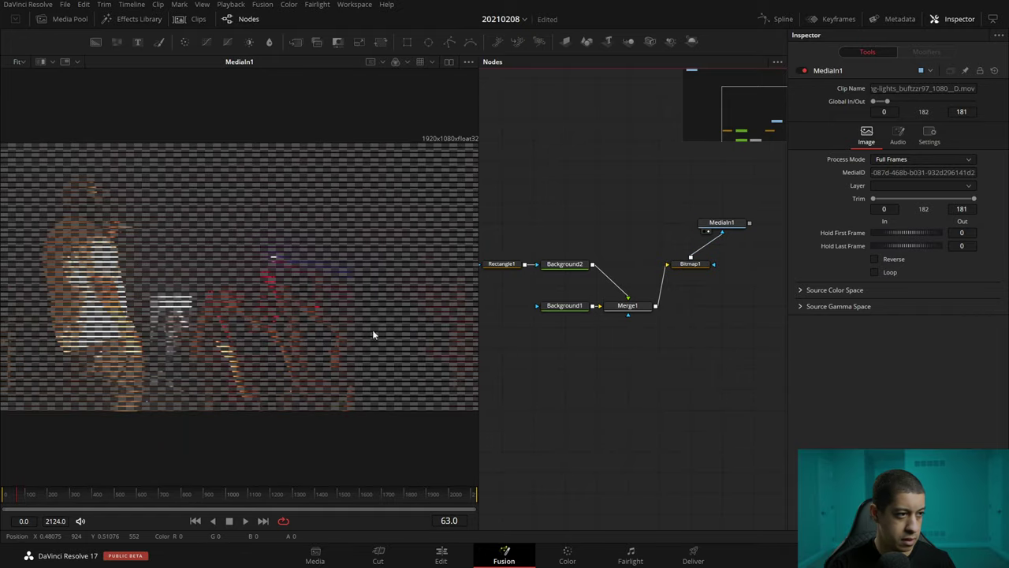
{"action": "scroll", "coordinate": [116, 272], "scroll_direction": "up", "scroll_amount": 5}
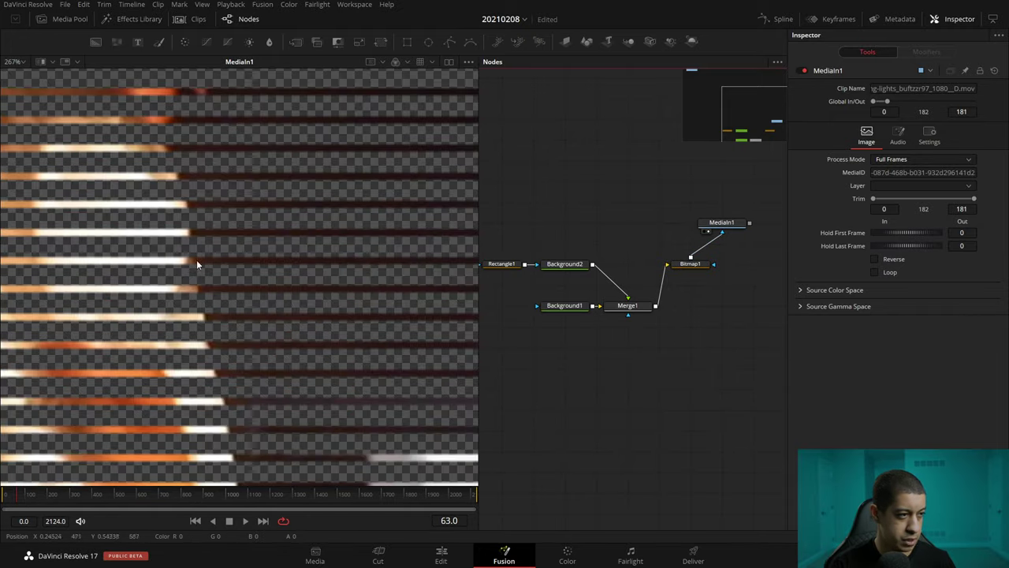
{"action": "scroll", "coordinate": [196, 280], "scroll_direction": "down", "scroll_amount": 6}
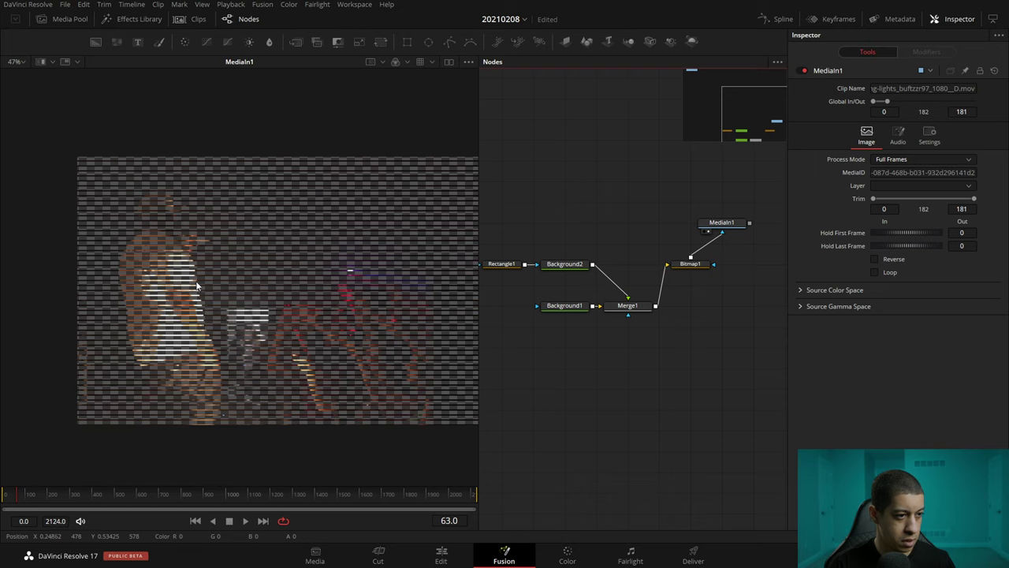
{"action": "scroll", "coordinate": [668, 387], "scroll_direction": "right", "scroll_amount": 2}
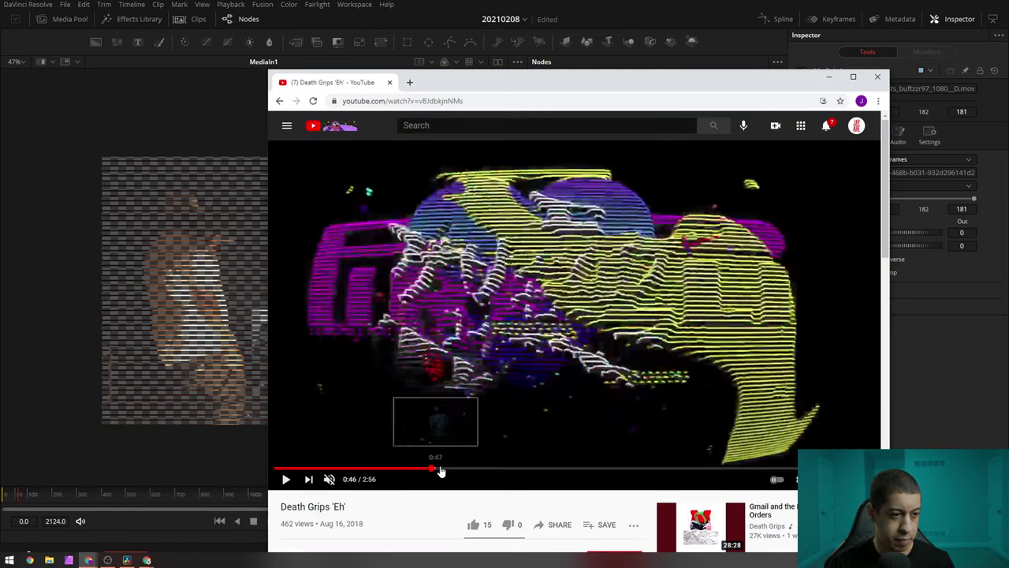
Scrub the 'Eh' reference video from 0:46 onward, moving the browser window aside.
{"action": "left_click", "coordinate": [432, 469]}
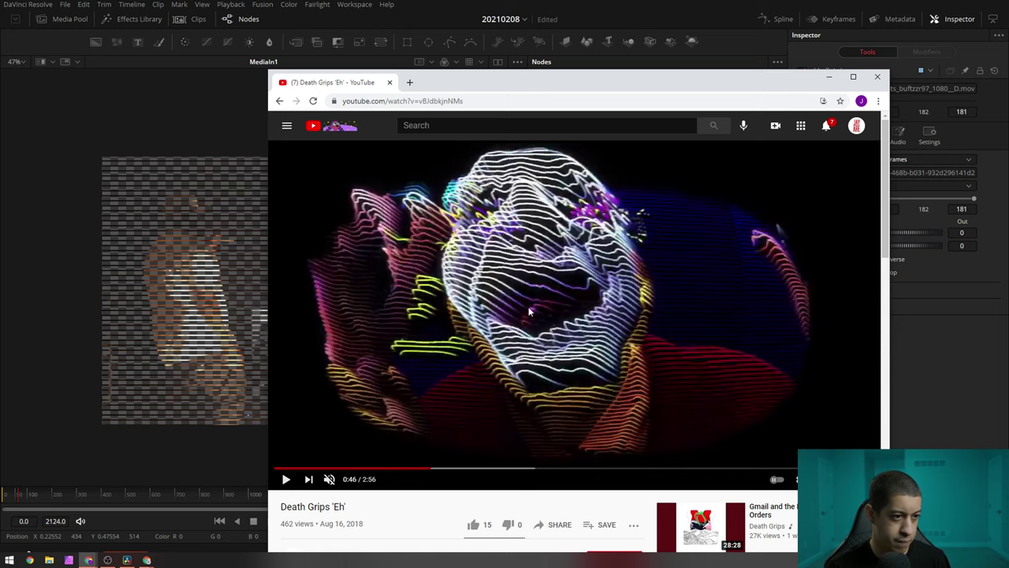
{"action": "left_click_drag", "start_coordinate": [558, 91], "coordinate": [573, 75]}
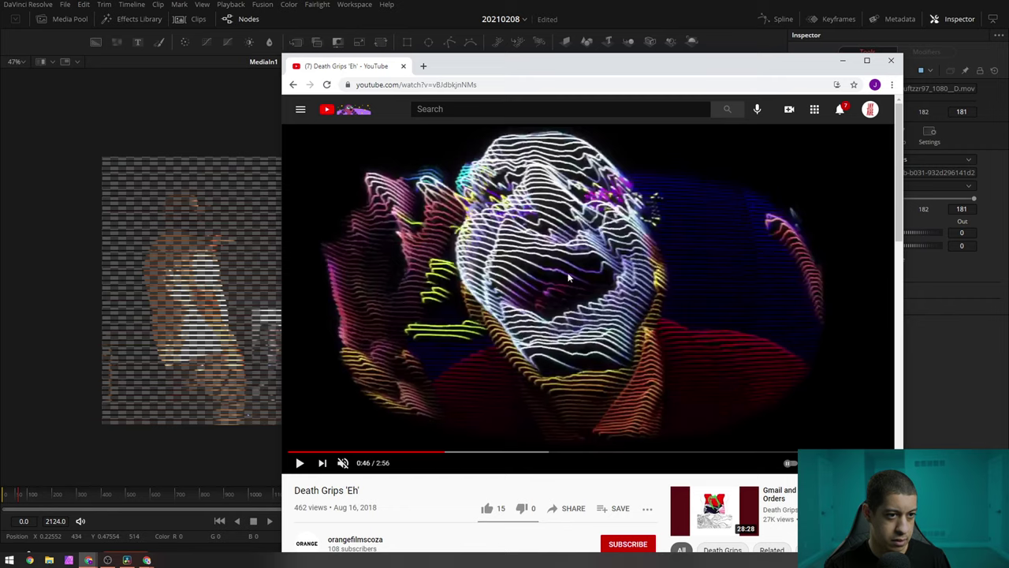
{"action": "left_click_drag", "start_coordinate": [507, 453], "coordinate": [562, 456]}
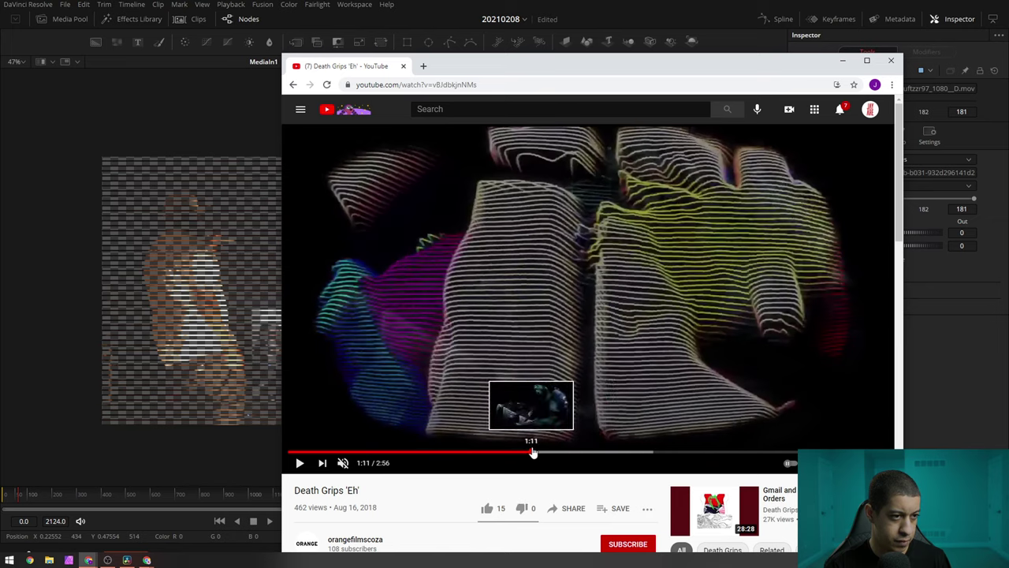
{"action": "mouse_move", "coordinate": [562, 455]}
{"action": "left_mouse_down"}
{"action": "mouse_move", "coordinate": [532, 455]}
{"action": "mouse_move", "coordinate": [711, 458]}
{"action": "left_mouse_up"}
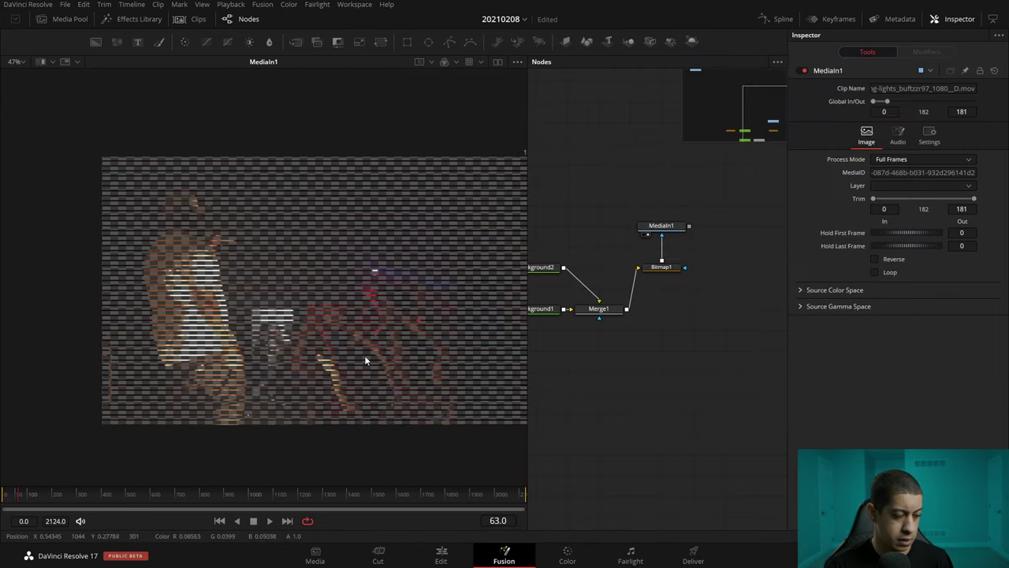
Add an ImagePlane3D node fed by MediaIn1 and view it in the 3D viewer.
{"action": "left_click_drag", "start_coordinate": [364, 354], "coordinate": [312, 310]}
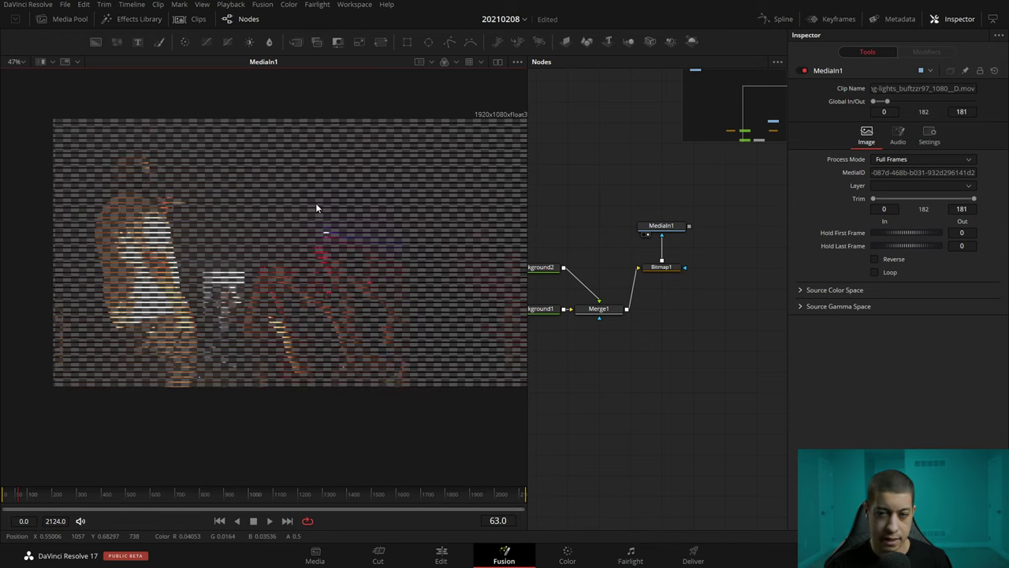
{"action": "left_click_drag", "start_coordinate": [687, 359], "coordinate": [700, 363]}
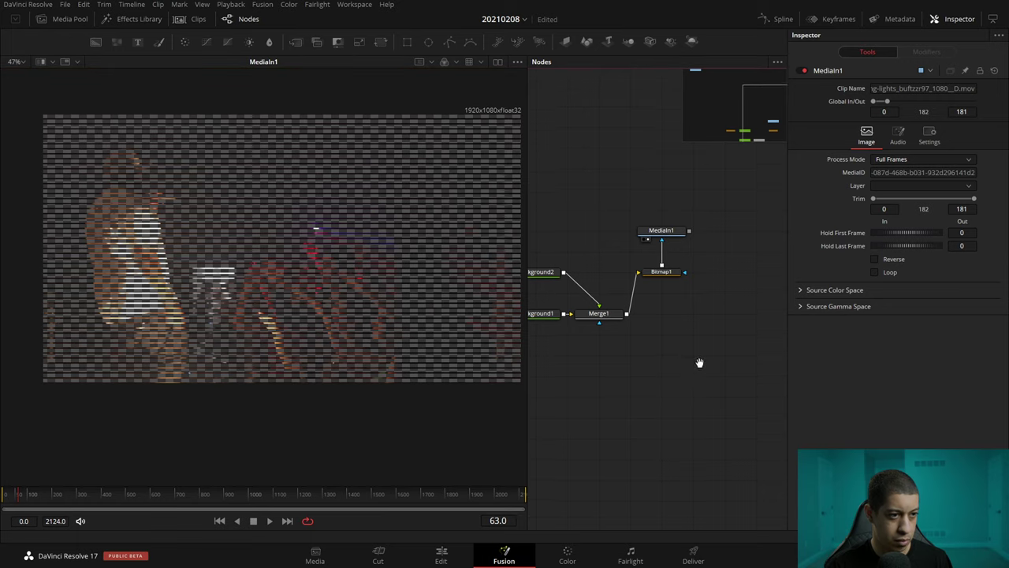
{"action": "mouse_move", "coordinate": [671, 320]}
{"action": "left_mouse_down"}
{"action": "mouse_move", "coordinate": [697, 319]}
{"action": "mouse_move", "coordinate": [695, 308]}
{"action": "left_mouse_up"}
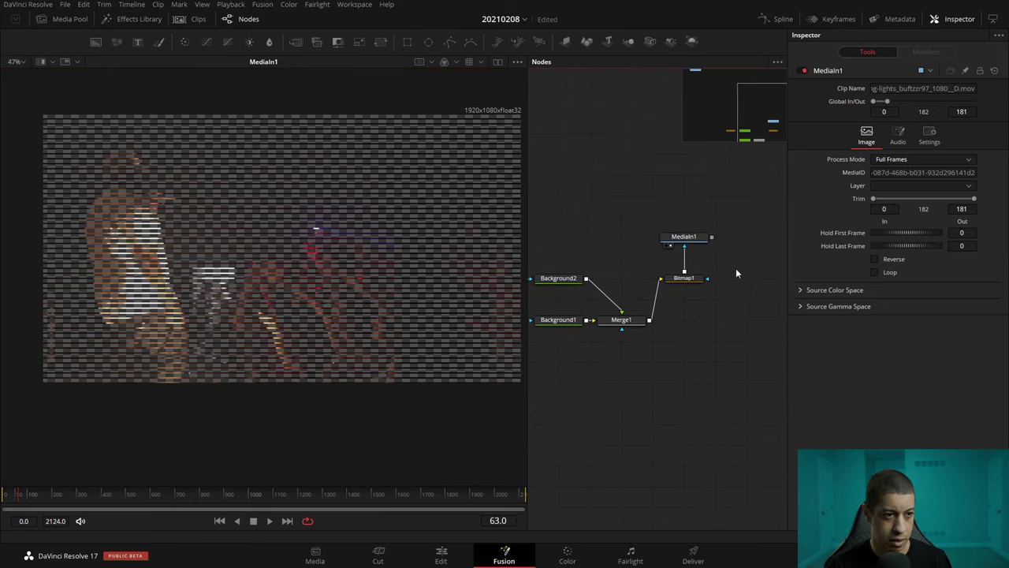
{"action": "left_click_drag", "start_coordinate": [736, 268], "coordinate": [702, 273]}
{"action": "mouse_move", "coordinate": [707, 206]}
{"action": "left_mouse_down"}
{"action": "mouse_move", "coordinate": [629, 202]}
{"action": "mouse_move", "coordinate": [695, 229]}
{"action": "left_mouse_up"}
{"action": "left_click", "coordinate": [565, 41]}
{"action": "left_click_drag", "start_coordinate": [690, 310], "coordinate": [671, 313]}
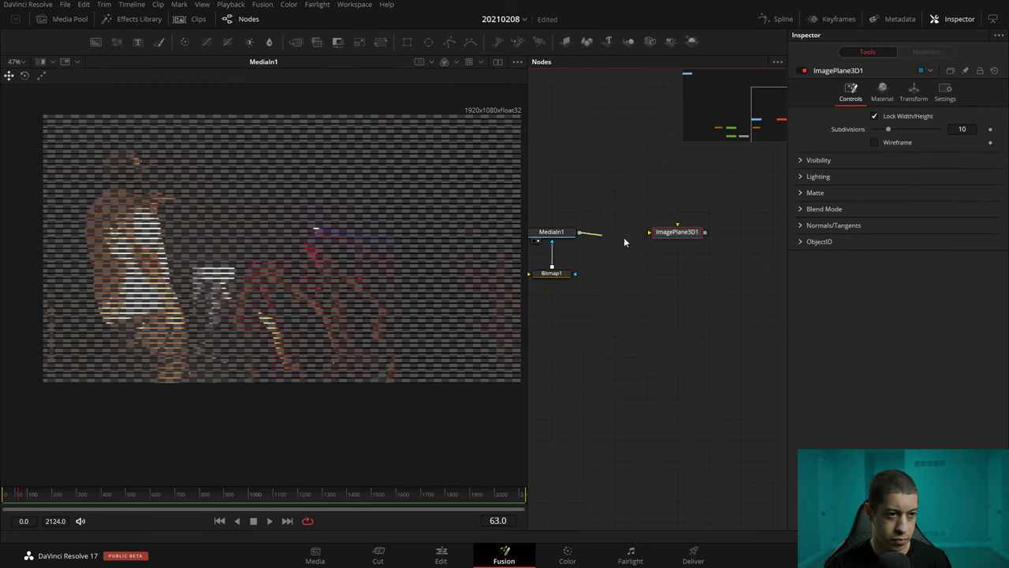
{"action": "left_click_drag", "start_coordinate": [624, 238], "coordinate": [678, 234]}
{"action": "key", "text": "1"}
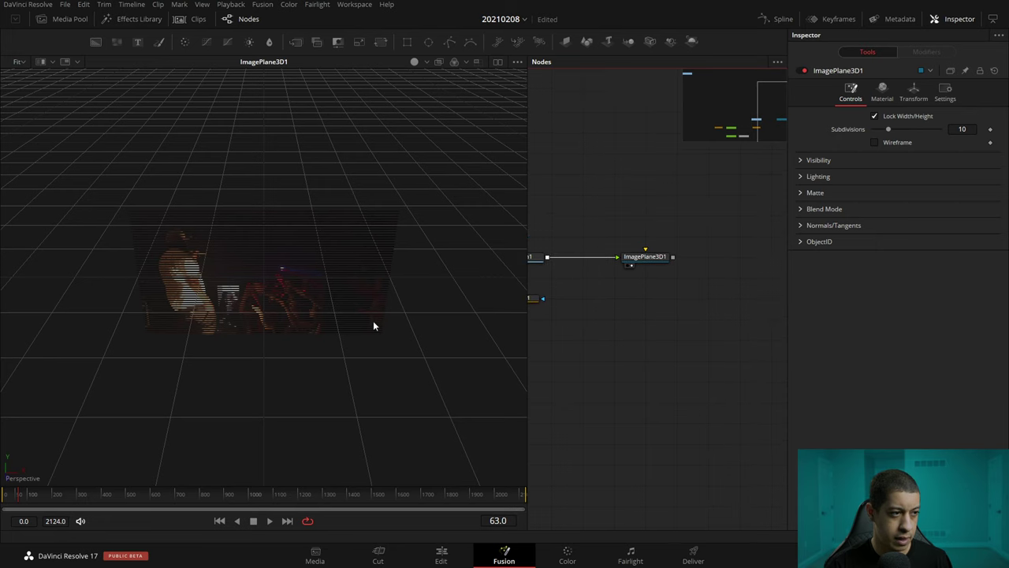
{"action": "mouse_move", "coordinate": [374, 324]}
{"action": "left_mouse_down"}
{"action": "mouse_move", "coordinate": [395, 282]}
{"action": "mouse_move", "coordinate": [460, 345]}
{"action": "mouse_move", "coordinate": [384, 343]}
{"action": "left_mouse_up"}
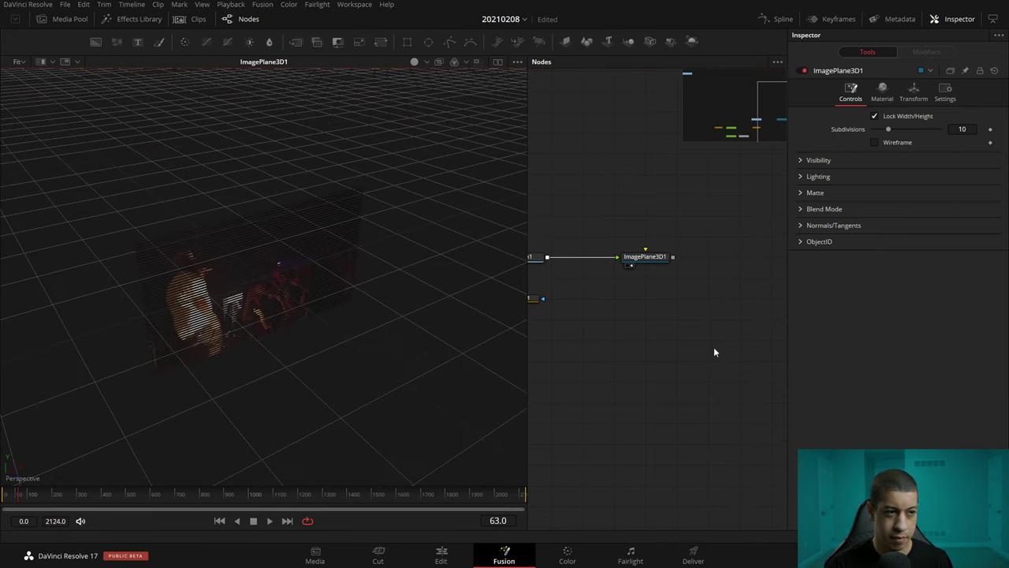
Add a Displace3D node via tool search and place it below the image plane.
{"action": "key", "text": "shift+space"}
{"action": "type", "text": "bit"}
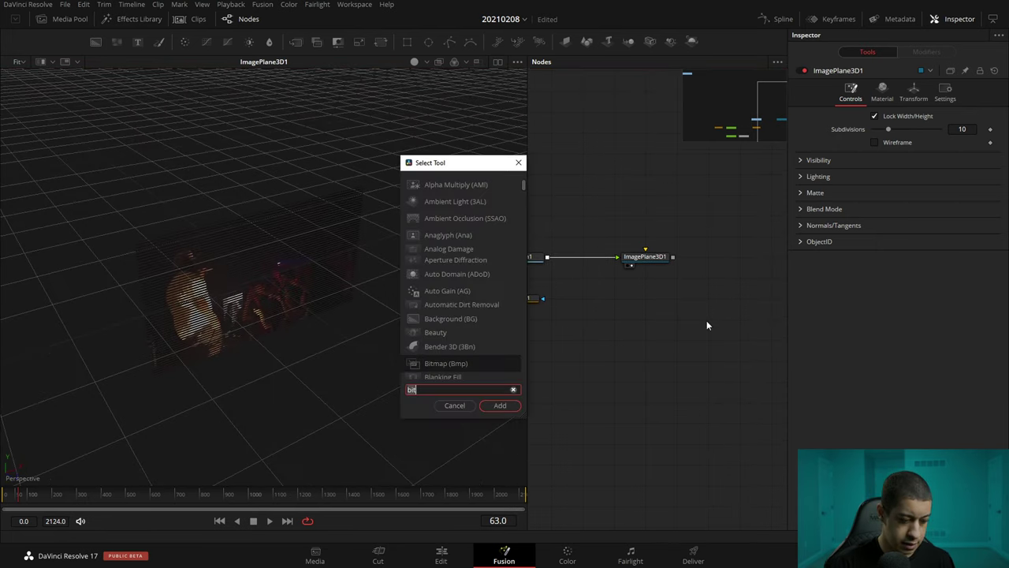
{"action": "key", "text": "BackSpace"}
{"action": "key", "text": "BackSpace"}
{"action": "key", "text": "BackSpace"}
{"action": "type", "text": "dis"}
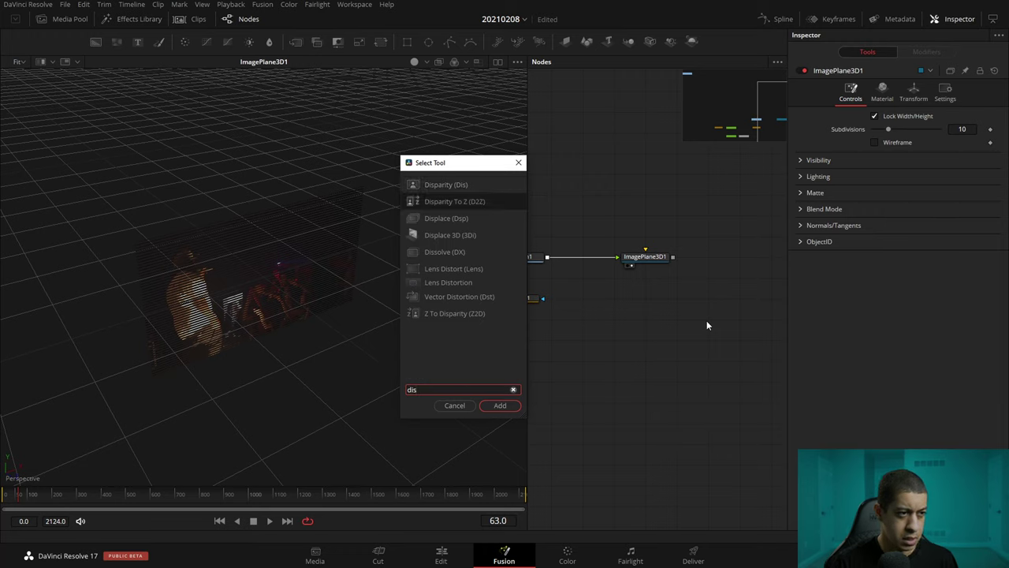
{"action": "key", "text": "Return"}
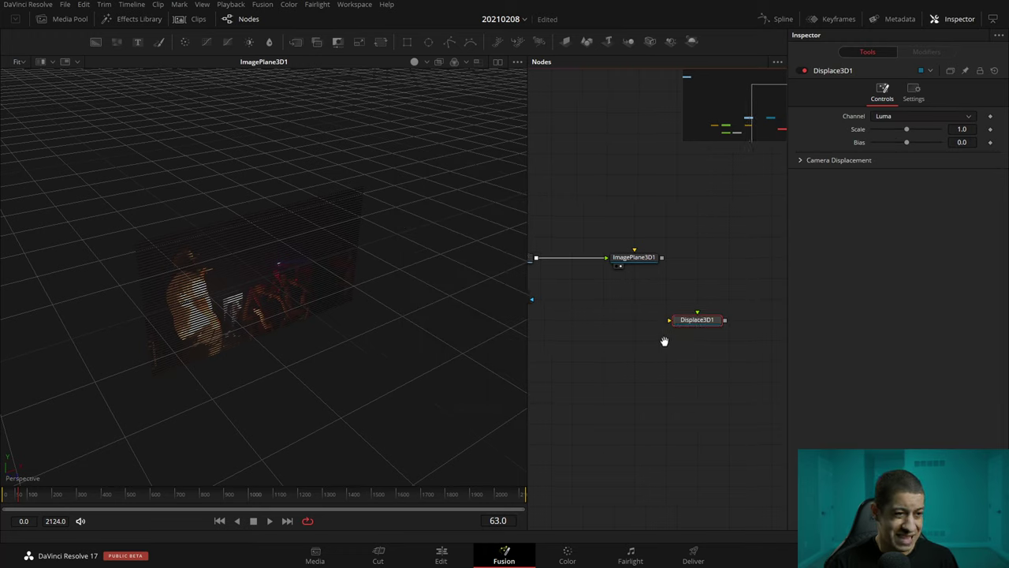
{"action": "left_click_drag", "start_coordinate": [624, 323], "coordinate": [687, 273]}
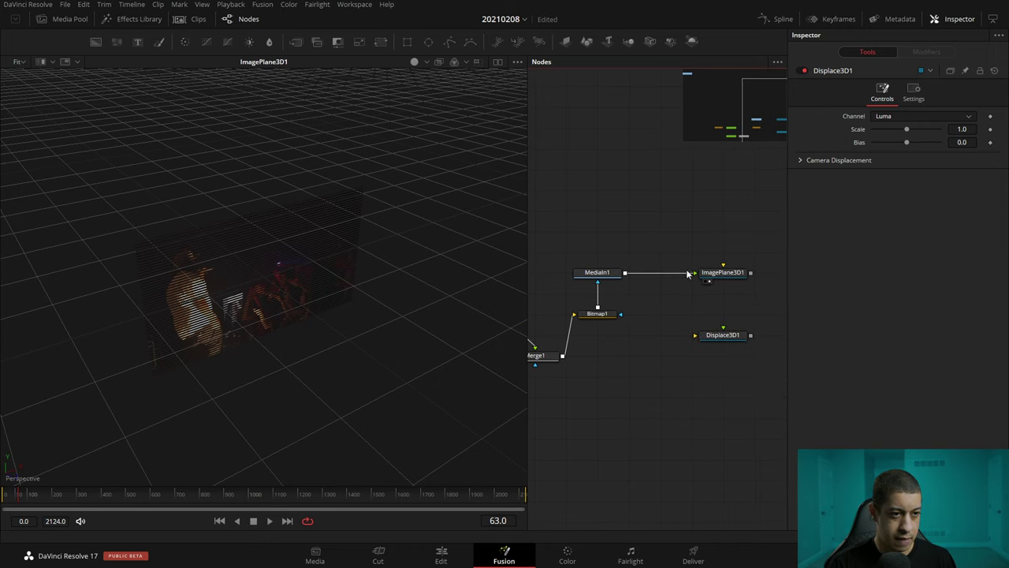
Add Bitmap2 fed by MediaIn1 and set its channel to Luminance.
{"action": "key", "text": "shift+space"}
{"action": "type", "text": "bit"}
{"action": "key", "text": "Return"}
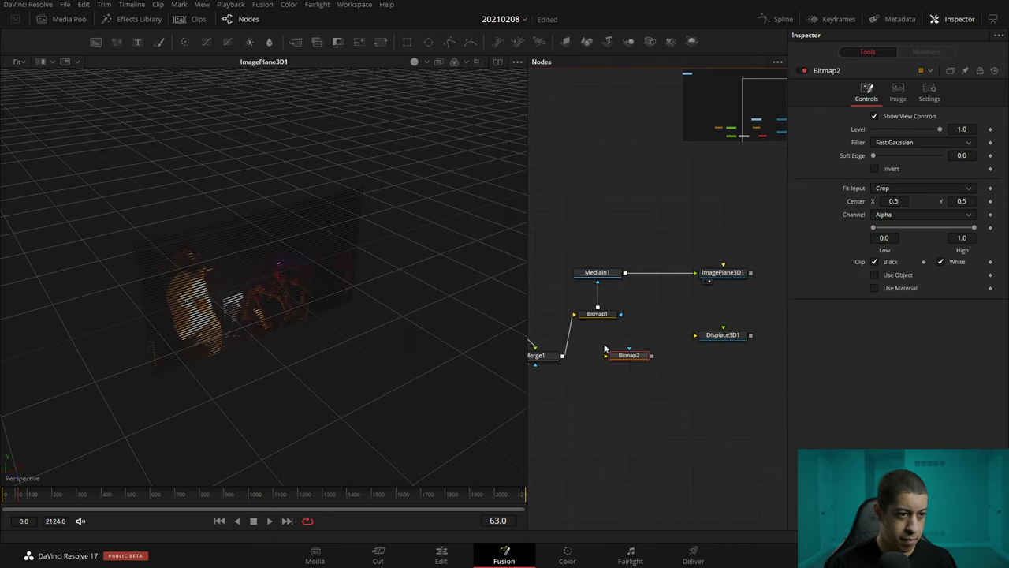
{"action": "mouse_move", "coordinate": [625, 273]}
{"action": "left_mouse_down"}
{"action": "mouse_move", "coordinate": [639, 358]}
{"action": "mouse_move", "coordinate": [627, 353]}
{"action": "left_mouse_up"}
{"action": "key", "text": "1"}
{"action": "left_click", "coordinate": [926, 209]}
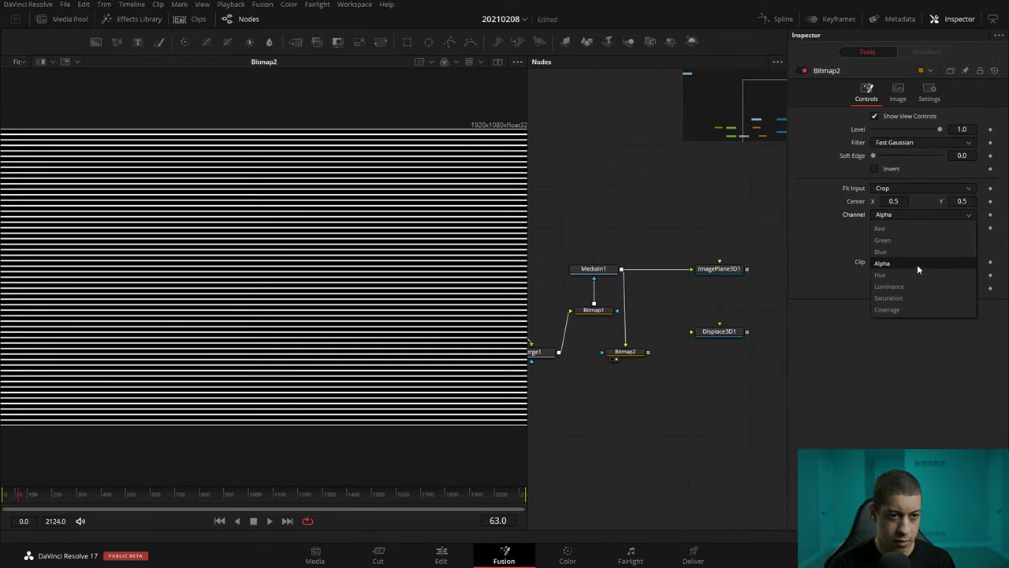
{"action": "left_click", "coordinate": [917, 287]}
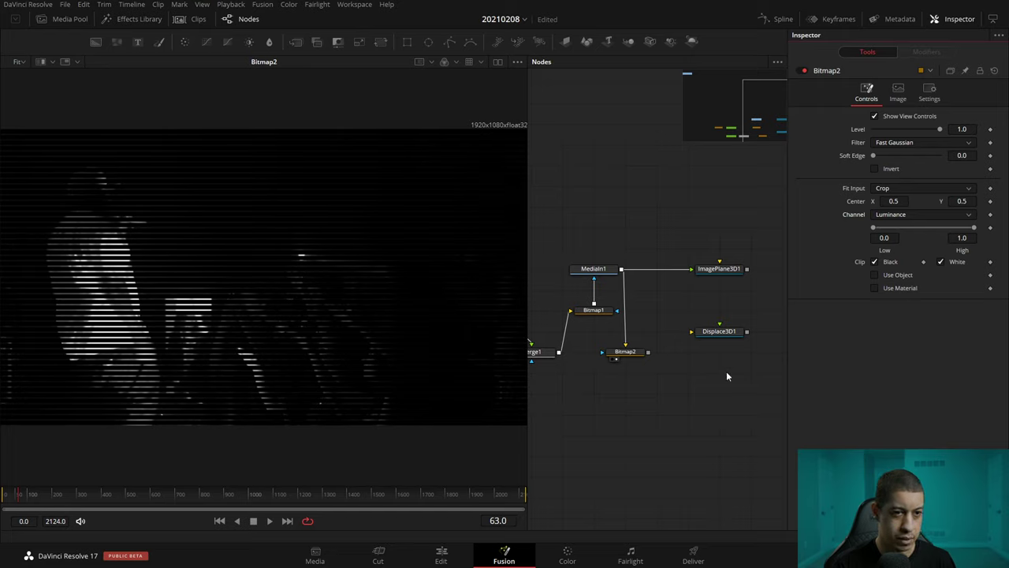
Set Bitmap2's Low to 0.033 and High to 0.533, and feed it into Displace3D1.
{"action": "left_click_drag", "start_coordinate": [873, 228], "coordinate": [914, 228]}
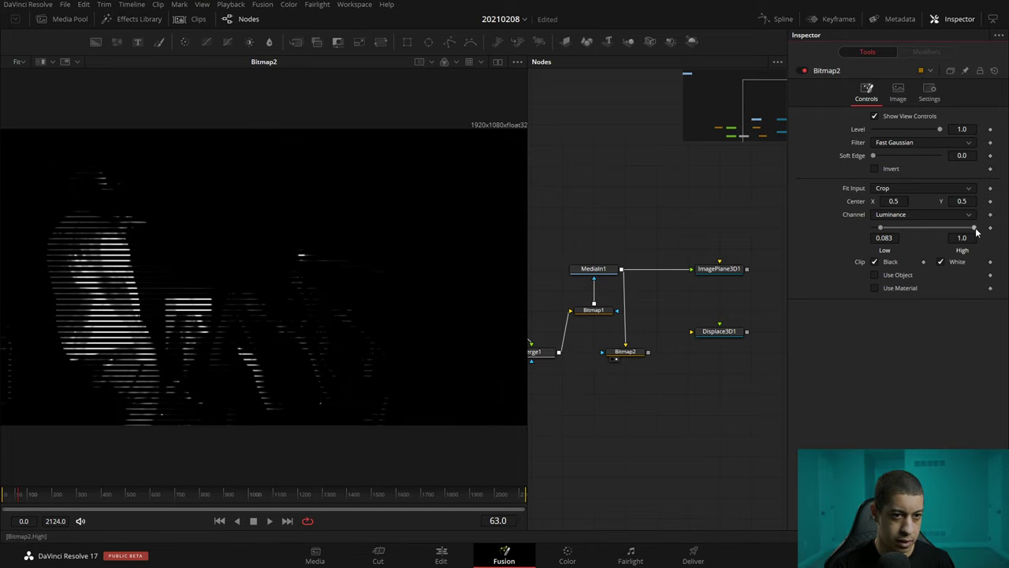
{"action": "left_click_drag", "start_coordinate": [975, 228], "coordinate": [934, 228]}
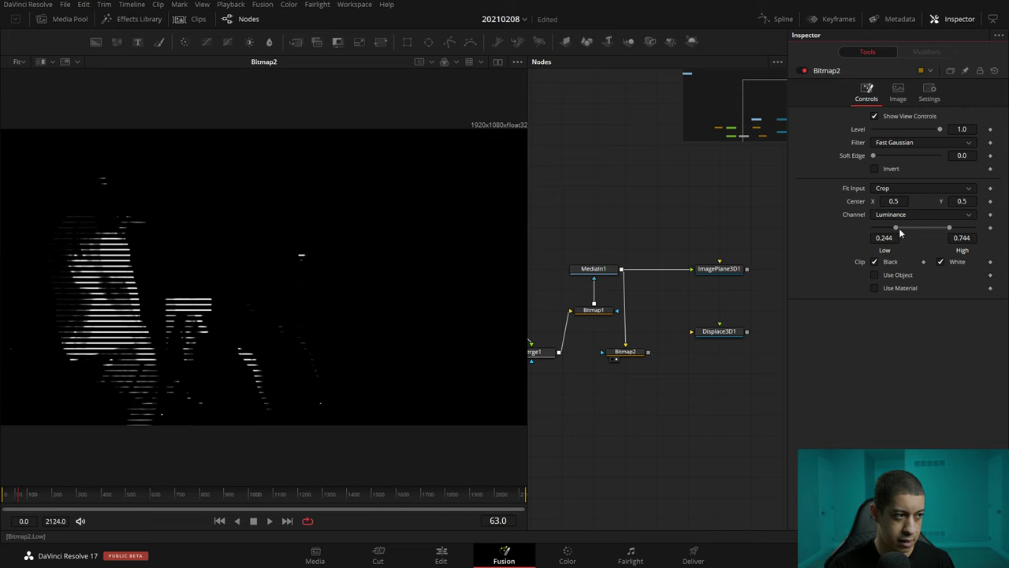
{"action": "left_click_drag", "start_coordinate": [913, 228], "coordinate": [903, 227]}
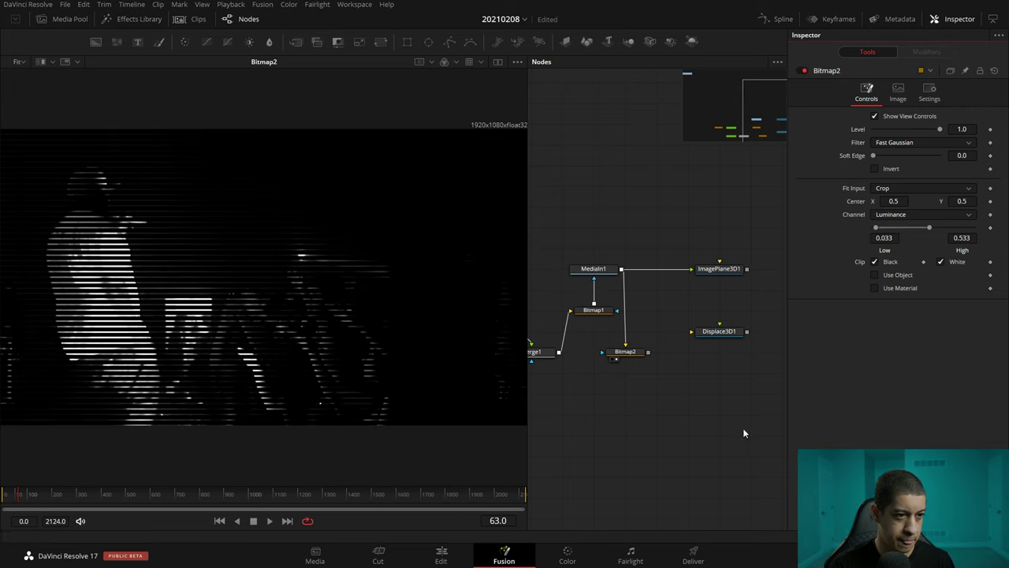
{"action": "left_click_drag", "start_coordinate": [712, 334], "coordinate": [710, 356]}
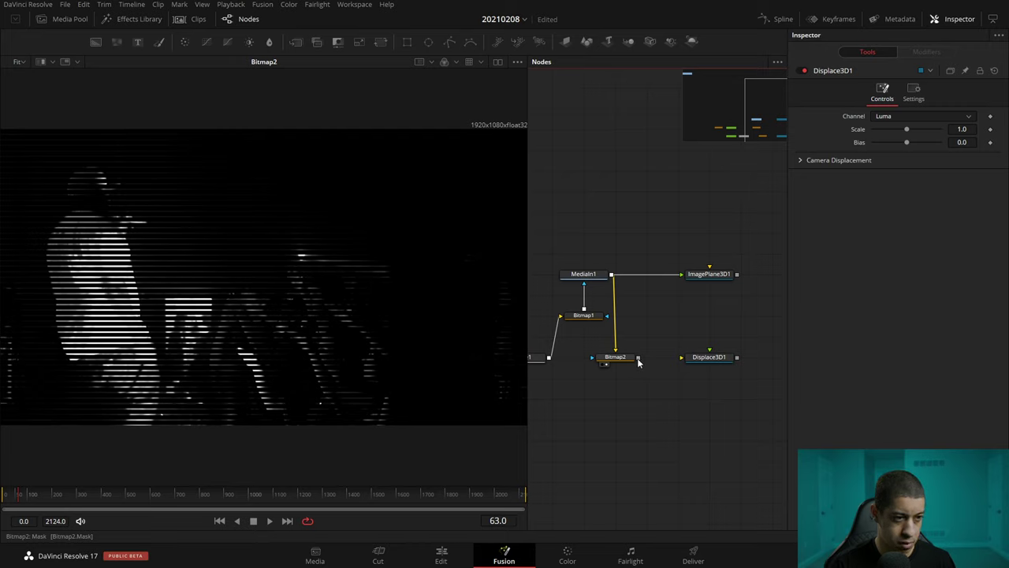
{"action": "left_click_drag", "start_coordinate": [638, 357], "coordinate": [706, 357]}
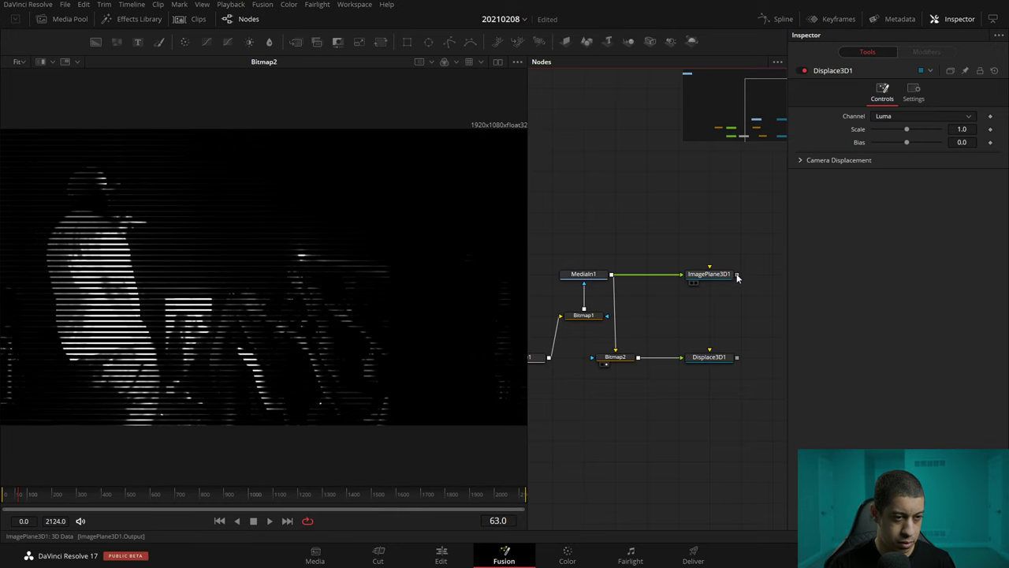
{"action": "mouse_move", "coordinate": [737, 274]}
{"action": "left_mouse_down"}
{"action": "mouse_move", "coordinate": [729, 330]}
{"action": "mouse_move", "coordinate": [709, 276]}
{"action": "mouse_move", "coordinate": [472, 255]}
{"action": "left_mouse_up"}
Route ImagePlane3D1 through Displace3D1, orbiting the 3D view to a side angle.
{"action": "mouse_move", "coordinate": [305, 330]}
{"action": "left_mouse_down"}
{"action": "mouse_move", "coordinate": [399, 376]}
{"action": "mouse_move", "coordinate": [310, 364]}
{"action": "left_mouse_up"}
{"action": "left_click_drag", "start_coordinate": [703, 378], "coordinate": [668, 379]}
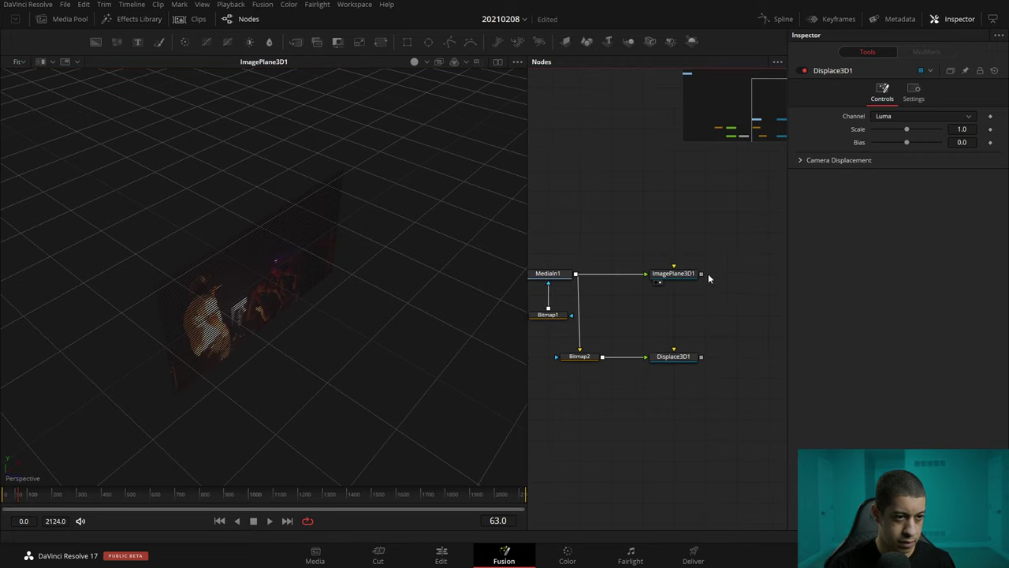
{"action": "mouse_move", "coordinate": [701, 274]}
{"action": "left_mouse_down"}
{"action": "mouse_move", "coordinate": [685, 359]}
{"action": "mouse_move", "coordinate": [416, 317]}
{"action": "left_mouse_up"}
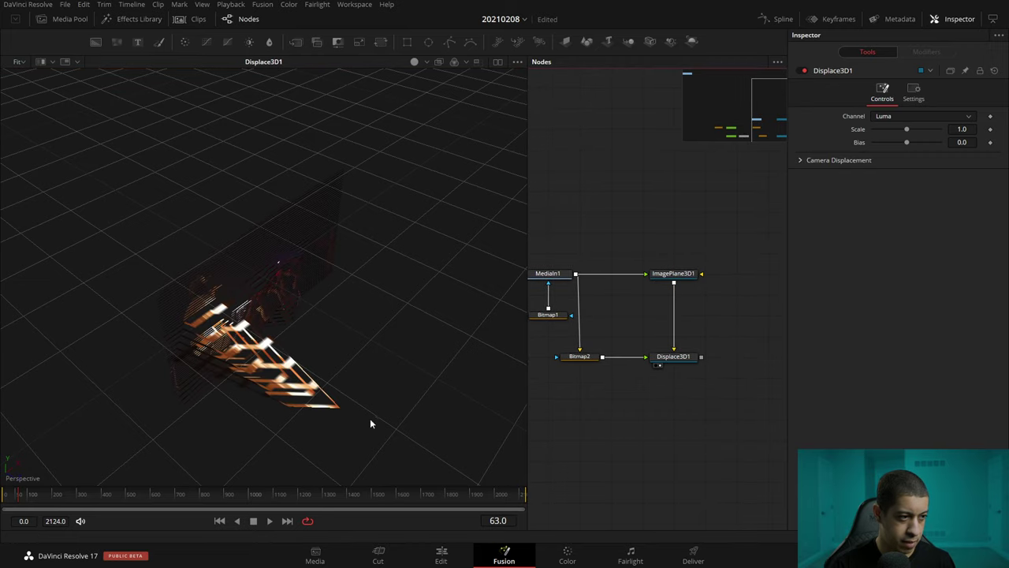
{"action": "mouse_move", "coordinate": [371, 424]}
{"action": "left_mouse_down"}
{"action": "mouse_move", "coordinate": [295, 318]}
{"action": "mouse_move", "coordinate": [326, 352]}
{"action": "mouse_move", "coordinate": [322, 291]}
{"action": "mouse_move", "coordinate": [405, 328]}
{"action": "mouse_move", "coordinate": [350, 334]}
{"action": "left_mouse_up"}
Set ImagePlane3D1's Subdivisions to 100 and orbit to inspect the displaced strands.
{"action": "left_click", "coordinate": [676, 274]}
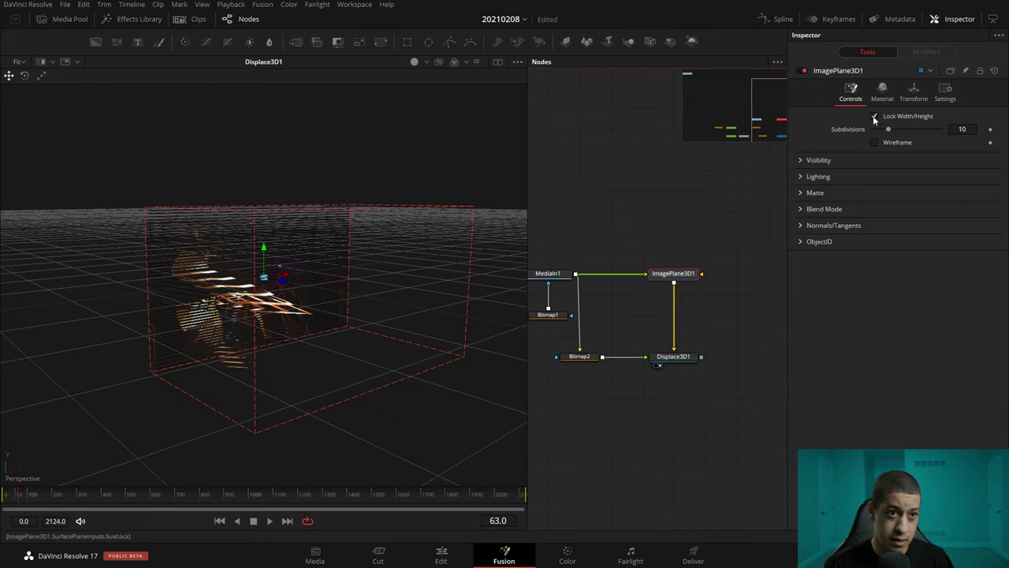
{"action": "left_click", "coordinate": [883, 92]}
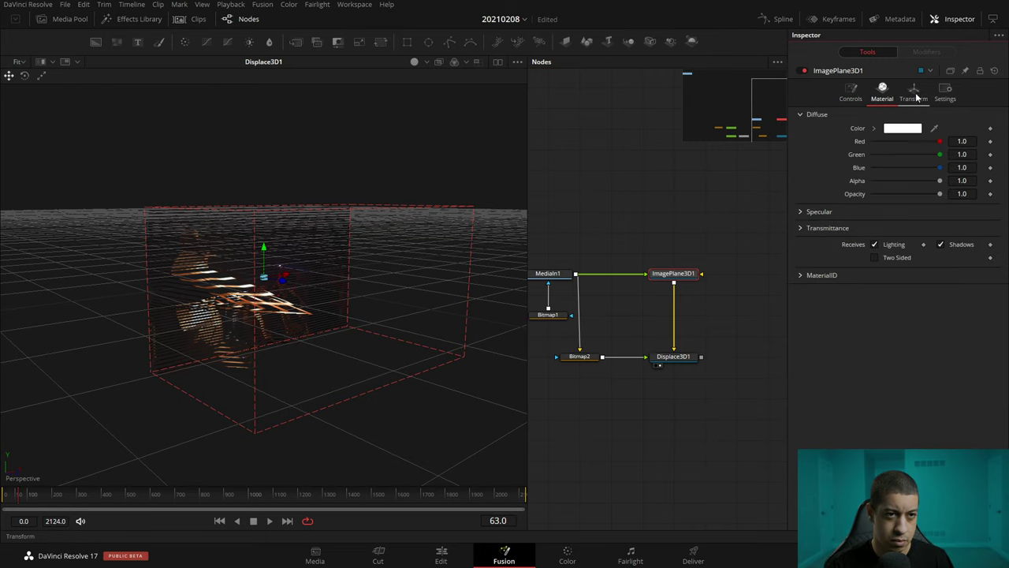
{"action": "left_click", "coordinate": [916, 96]}
{"action": "left_click", "coordinate": [845, 93]}
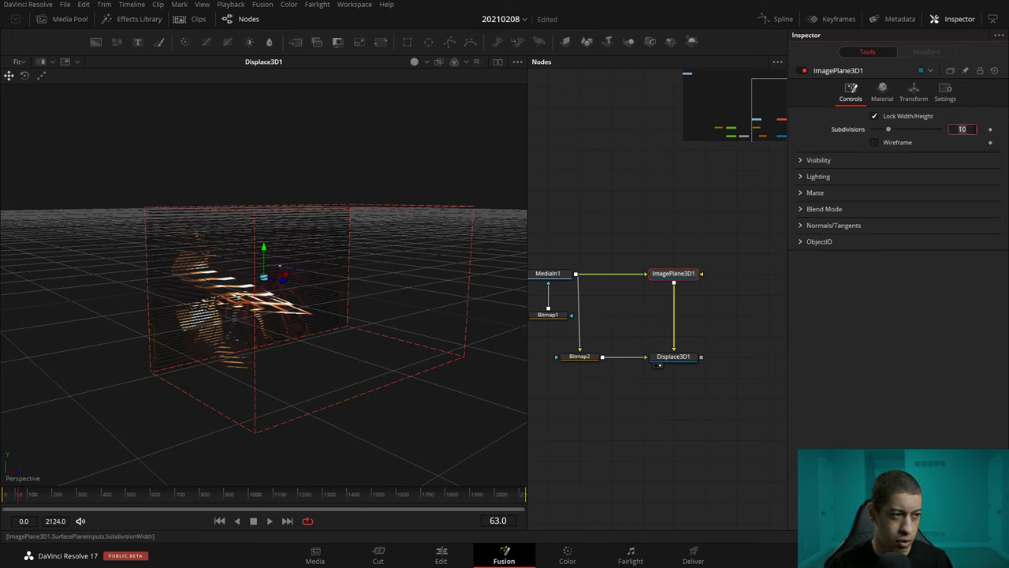
{"action": "type", "text": "100"}
{"action": "key", "text": "Return"}
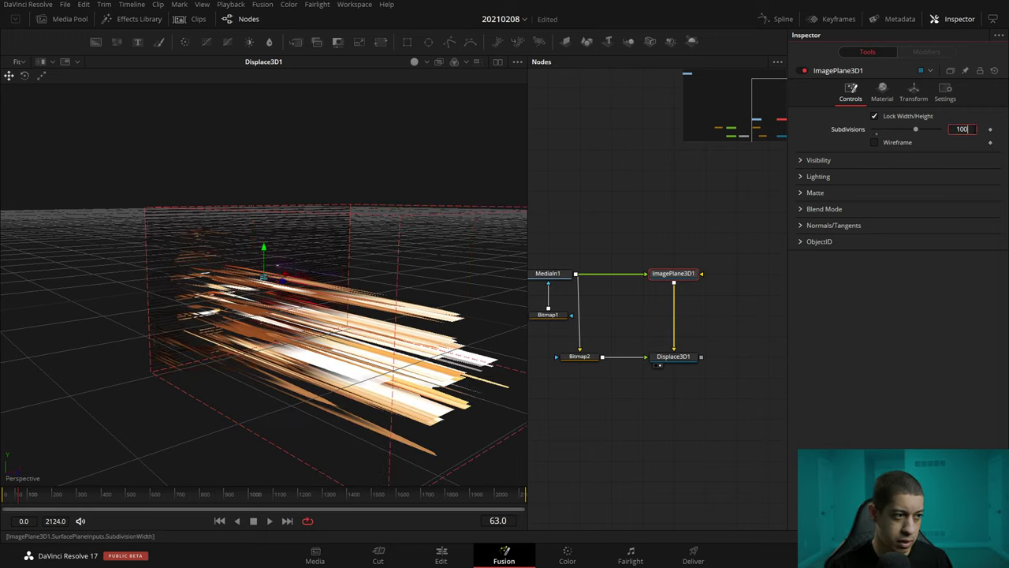
{"action": "mouse_move", "coordinate": [284, 370]}
{"action": "left_mouse_down"}
{"action": "mouse_move", "coordinate": [340, 405]}
{"action": "mouse_move", "coordinate": [335, 416]}
{"action": "left_mouse_up"}
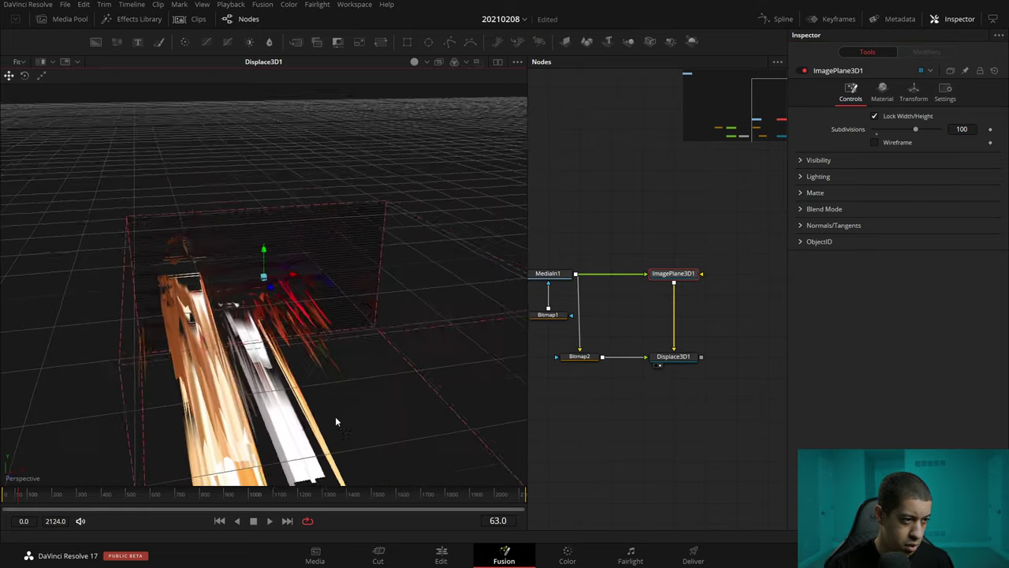
Lower Displace3D1's Scale from 1.0 down to 0.11.
{"action": "left_click", "coordinate": [563, 356]}
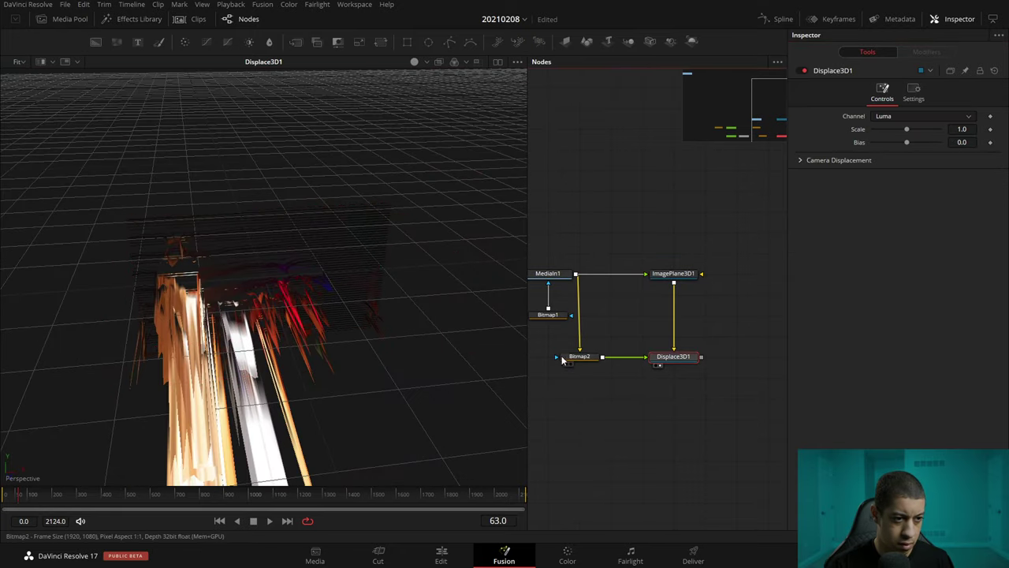
{"action": "left_click", "coordinate": [689, 359]}
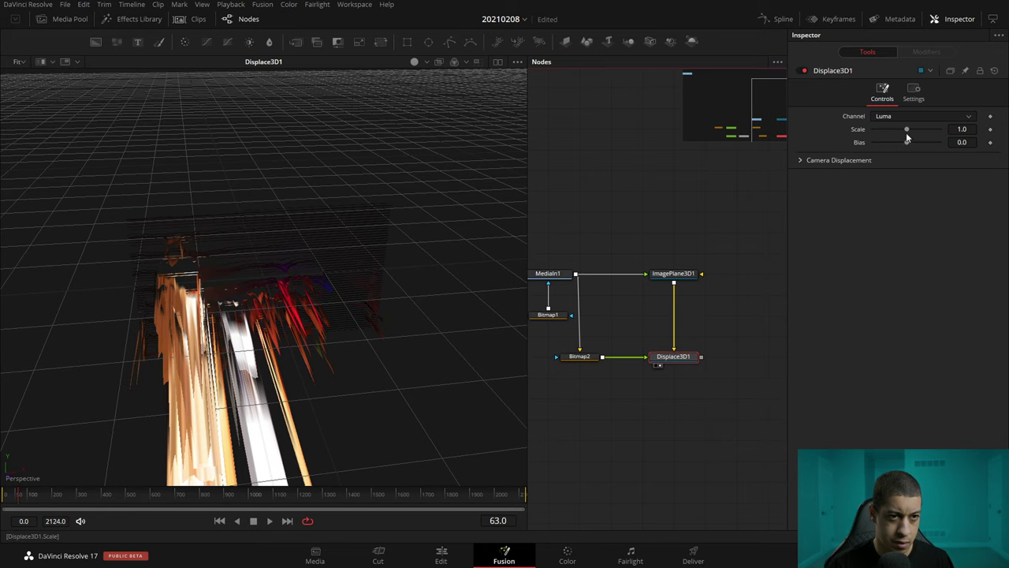
{"action": "left_click_drag", "start_coordinate": [904, 131], "coordinate": [872, 138]}
{"action": "left_click_drag", "start_coordinate": [355, 408], "coordinate": [213, 333]}
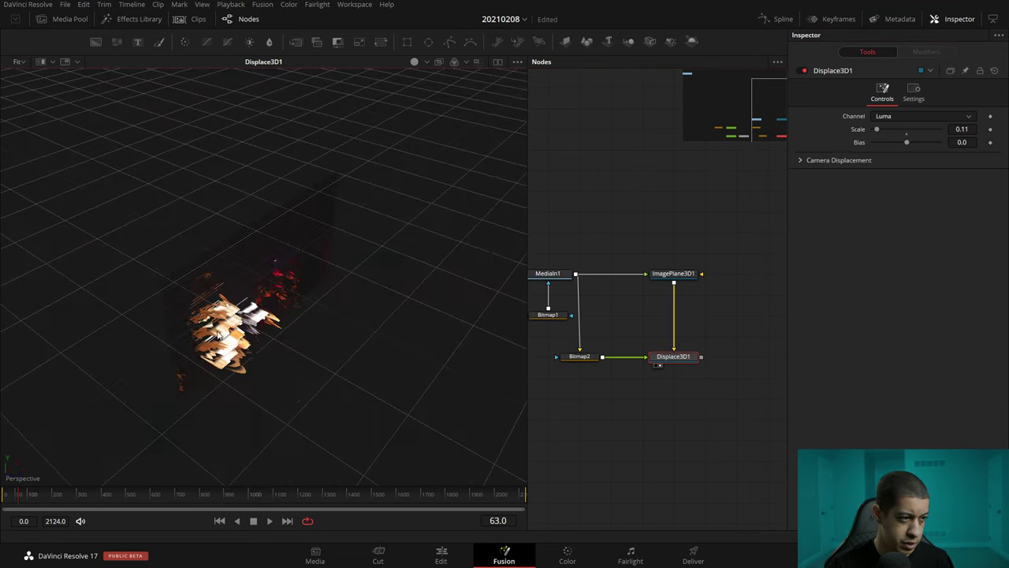
Zoom and orbit the 3D viewer to inspect the flatter strips side-on.
{"action": "scroll", "coordinate": [213, 334], "scroll_direction": "up", "scroll_amount": 5}
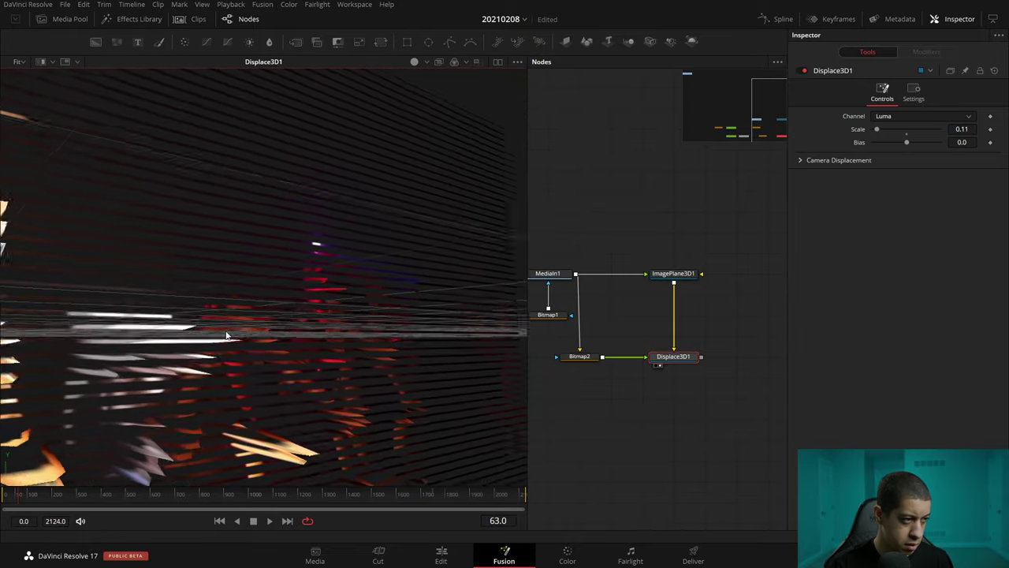
{"action": "scroll", "coordinate": [226, 335], "scroll_direction": "up", "scroll_amount": 2}
{"action": "scroll", "coordinate": [227, 337], "scroll_direction": "up", "scroll_amount": 2}
{"action": "scroll", "coordinate": [228, 338], "scroll_direction": "up", "scroll_amount": 2}
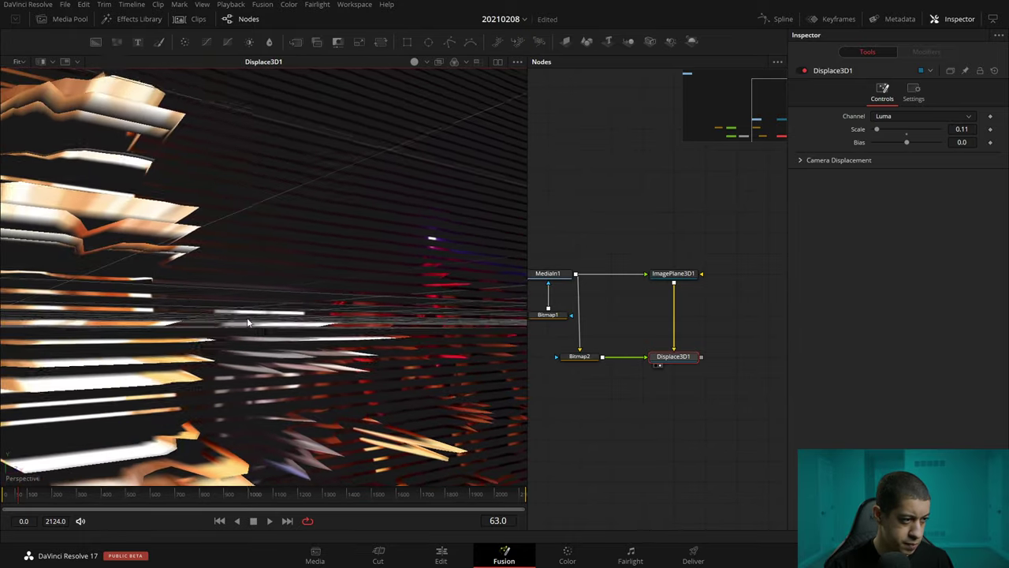
{"action": "scroll", "coordinate": [230, 340], "scroll_direction": "up", "scroll_amount": 2}
{"action": "scroll", "coordinate": [221, 339], "scroll_direction": "down", "scroll_amount": 2}
{"action": "scroll", "coordinate": [211, 339], "scroll_direction": "down", "scroll_amount": 2}
{"action": "scroll", "coordinate": [201, 339], "scroll_direction": "down", "scroll_amount": 2}
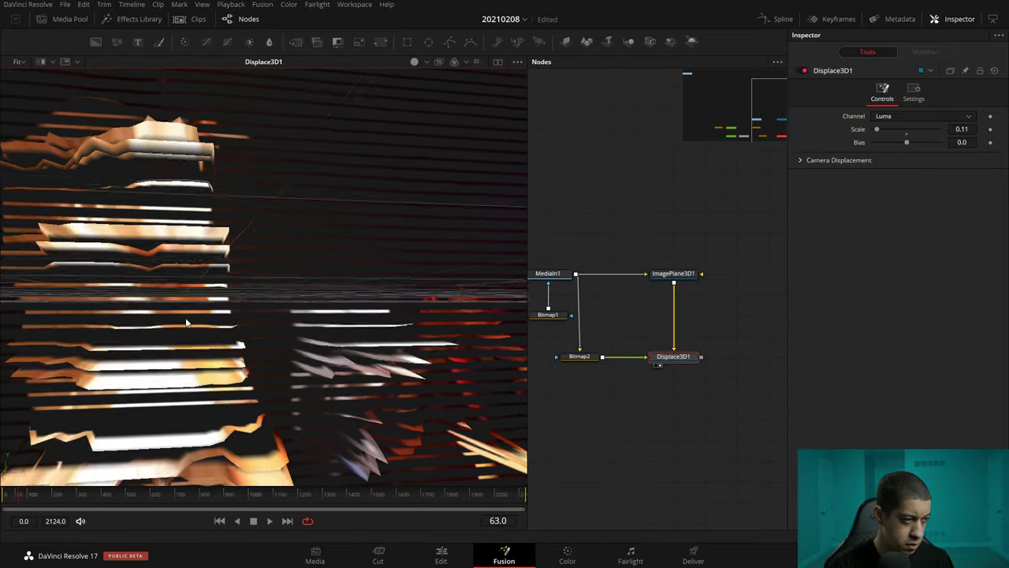
{"action": "scroll", "coordinate": [192, 337], "scroll_direction": "down", "scroll_amount": 2}
{"action": "mouse_move", "coordinate": [189, 337]}
{"action": "left_mouse_down"}
{"action": "mouse_move", "coordinate": [290, 334]}
{"action": "mouse_move", "coordinate": [342, 361]}
{"action": "left_mouse_up"}
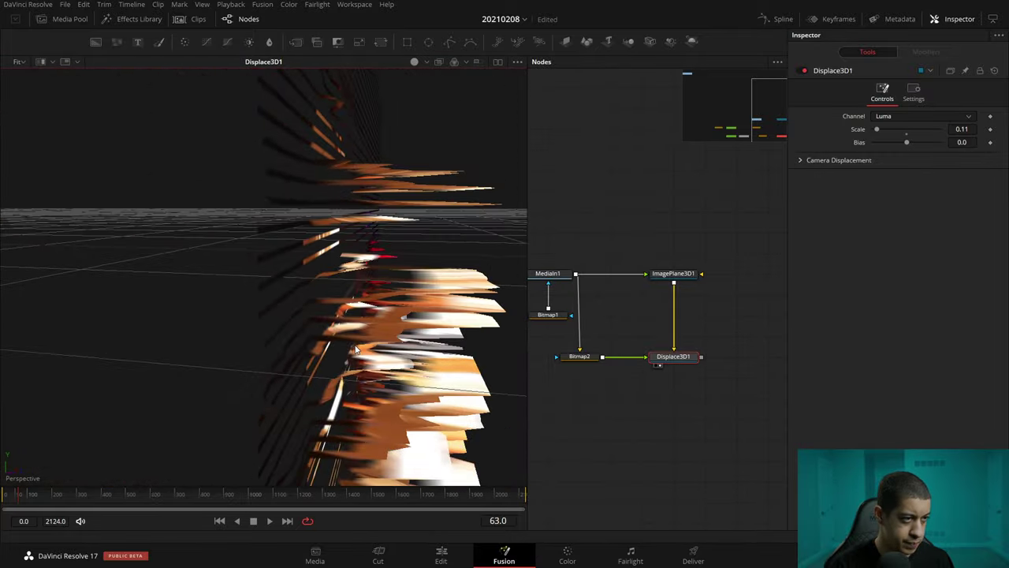
{"action": "left_click_drag", "start_coordinate": [342, 361], "coordinate": [336, 350]}
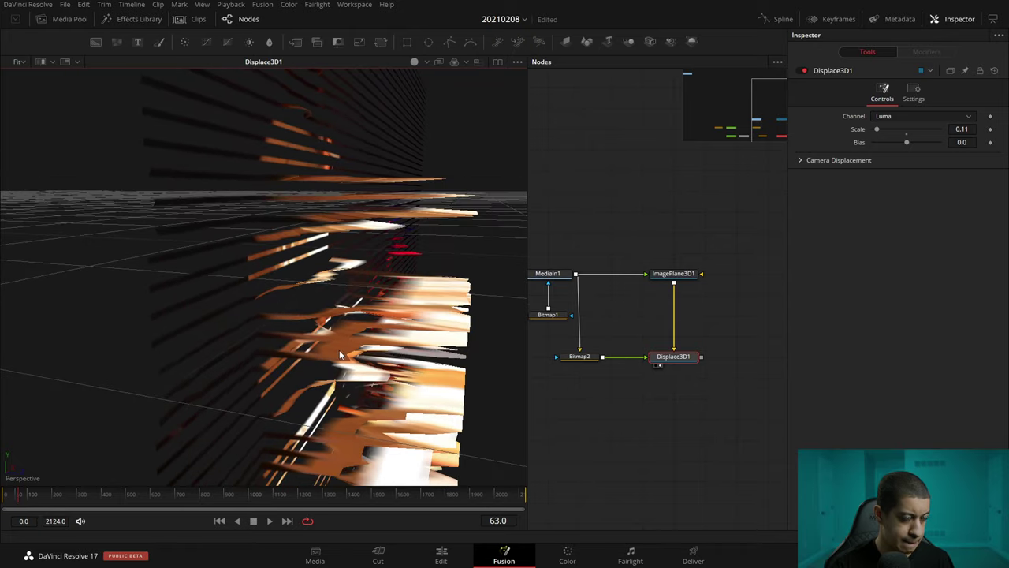
{"action": "left_click", "coordinate": [907, 117]}
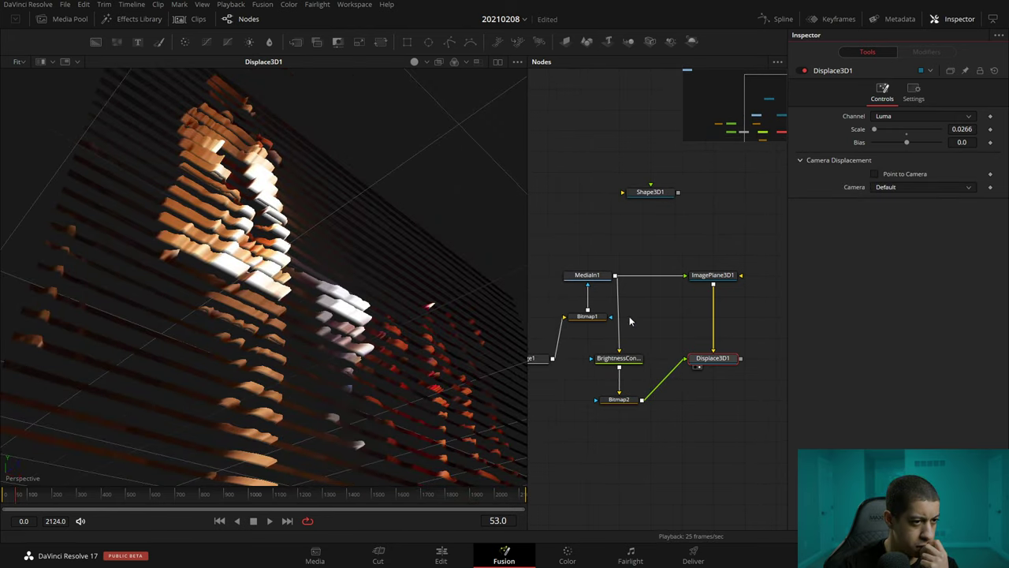
Duplicate MediaIn1 as MediaIn1_1 and wire it into Displace3D1's input.
{"action": "left_click_drag", "start_coordinate": [615, 275], "coordinate": [684, 361]}
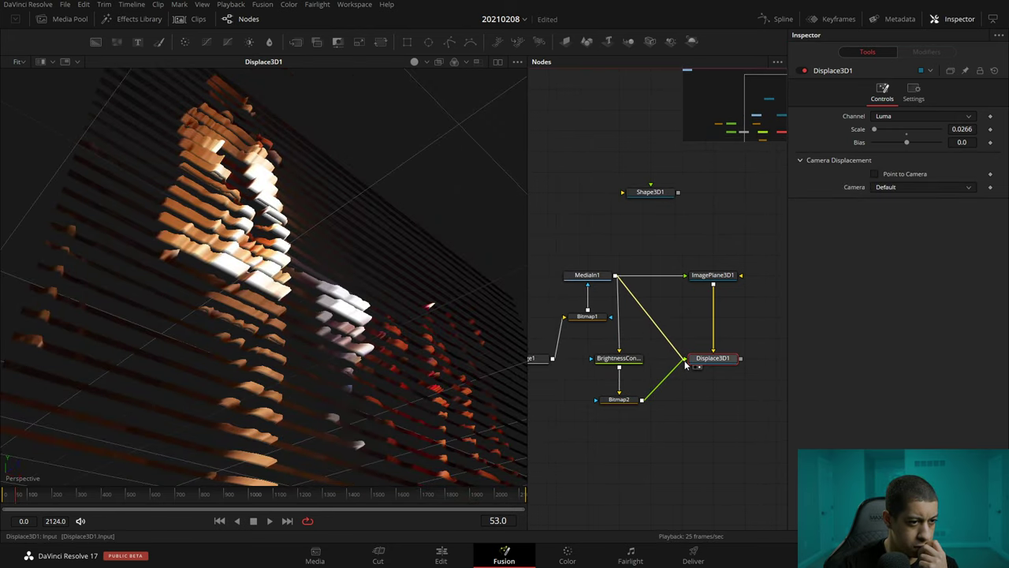
{"action": "left_click_drag", "start_coordinate": [684, 363], "coordinate": [633, 293]}
{"action": "left_click_drag", "start_coordinate": [560, 237], "coordinate": [599, 284]}
{"action": "key", "text": "ctrl+c"}
{"action": "key", "text": "ctrl+v"}
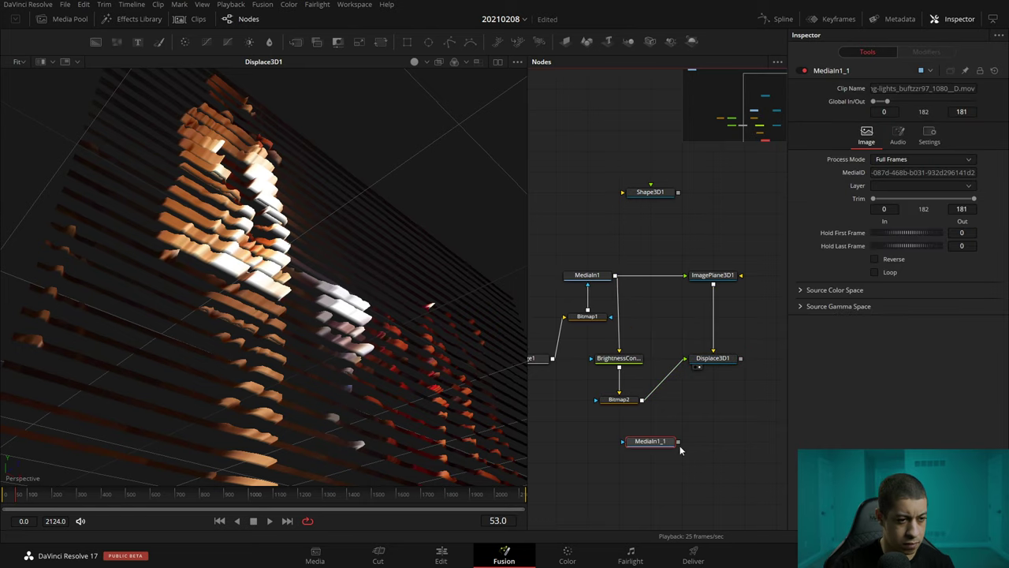
{"action": "left_click_drag", "start_coordinate": [678, 441], "coordinate": [684, 359]}
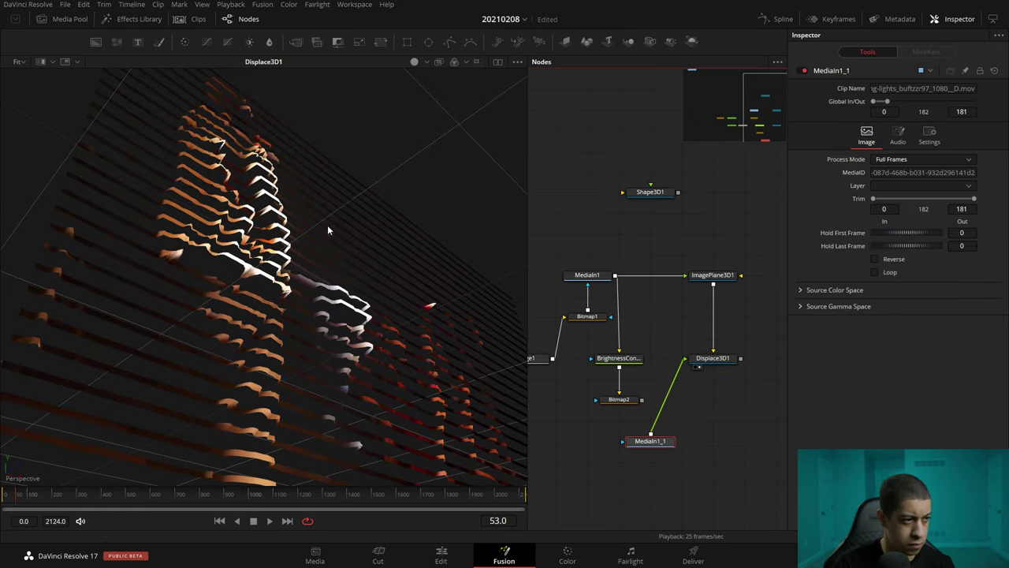
{"action": "mouse_move", "coordinate": [334, 349]}
{"action": "left_mouse_down"}
{"action": "mouse_move", "coordinate": [293, 397]}
{"action": "mouse_move", "coordinate": [299, 371]}
{"action": "left_mouse_up"}
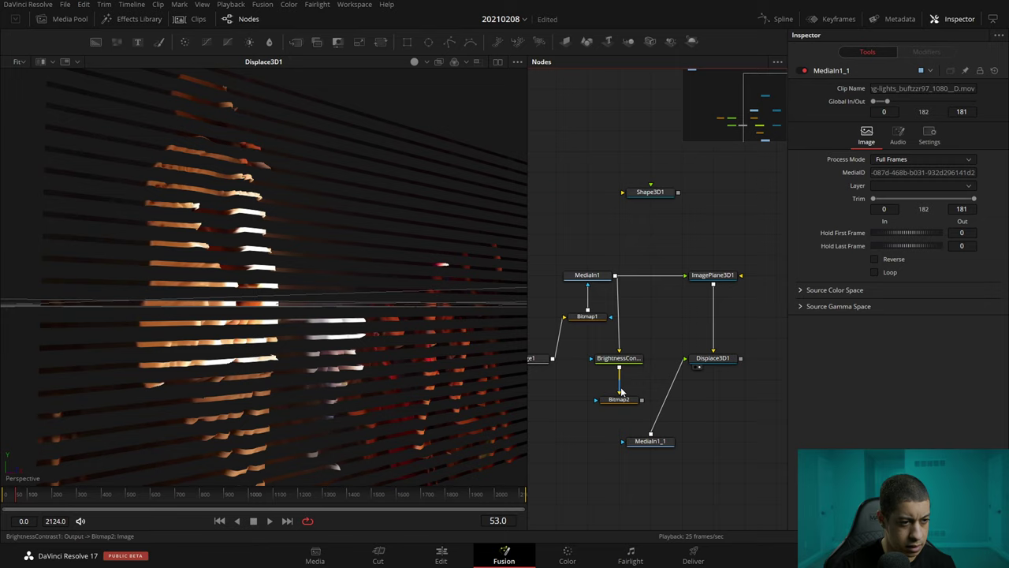
Use MediaIn1_1 as Bitmap2's mask with Luminance High 0.789 and Low 0.0.
{"action": "mouse_move", "coordinate": [651, 434]}
{"action": "left_mouse_down"}
{"action": "mouse_move", "coordinate": [644, 402]}
{"action": "mouse_move", "coordinate": [391, 353]}
{"action": "left_mouse_up"}
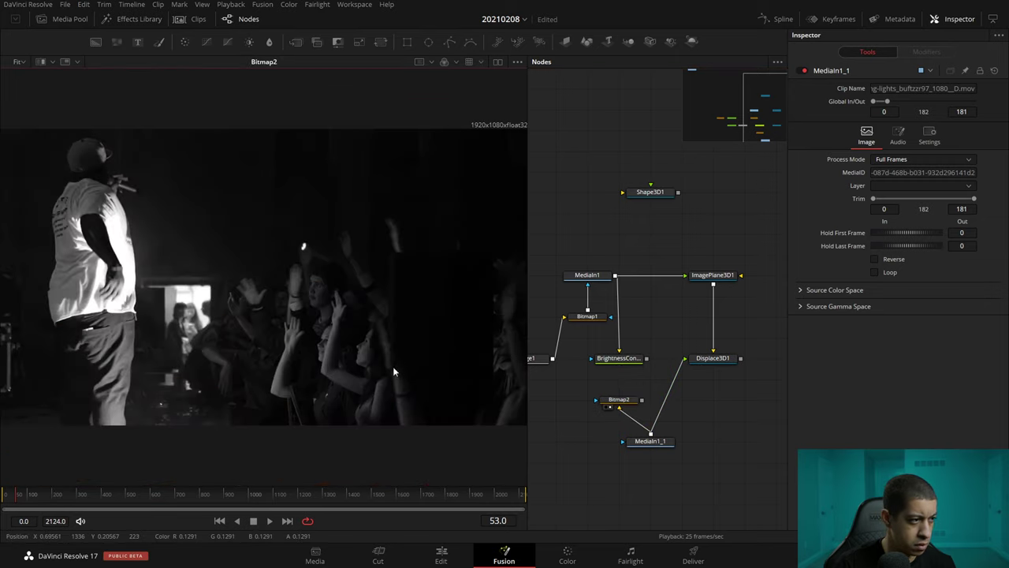
{"action": "left_click", "coordinate": [619, 400]}
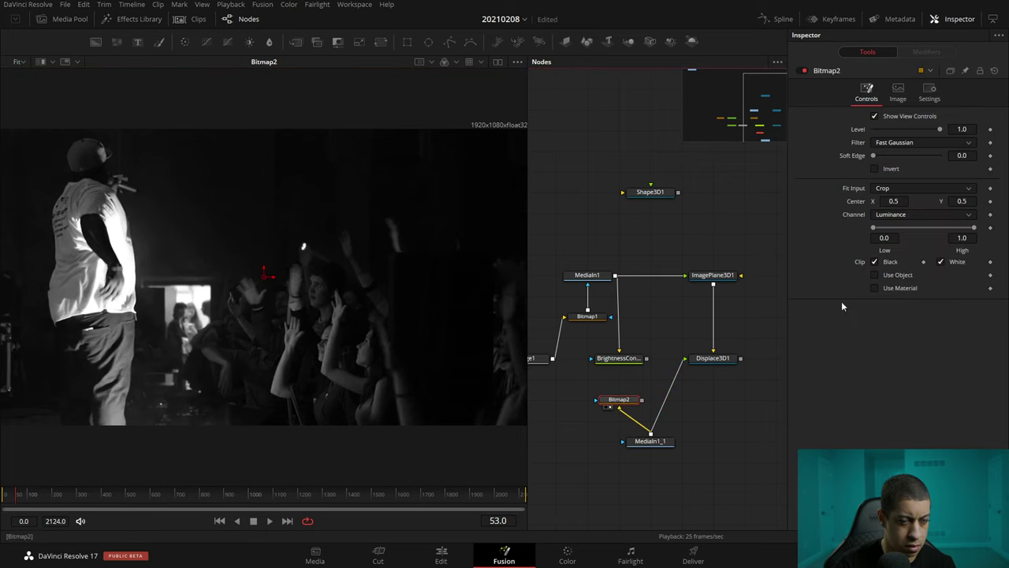
{"action": "left_click_drag", "start_coordinate": [976, 228], "coordinate": [955, 229]}
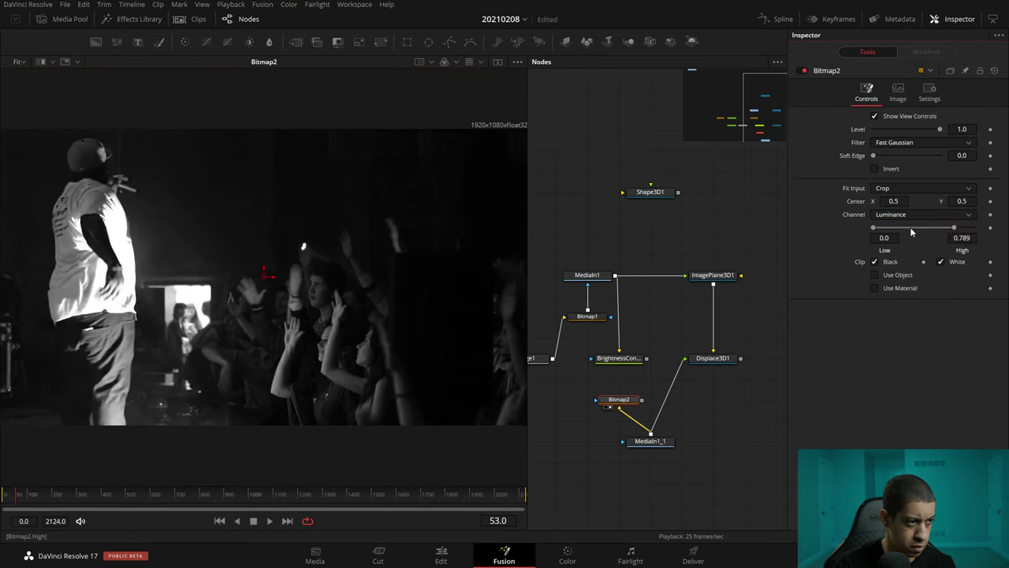
{"action": "mouse_move", "coordinate": [872, 229]}
{"action": "left_mouse_down"}
{"action": "mouse_move", "coordinate": [885, 228]}
{"action": "mouse_move", "coordinate": [868, 229]}
{"action": "left_mouse_up"}
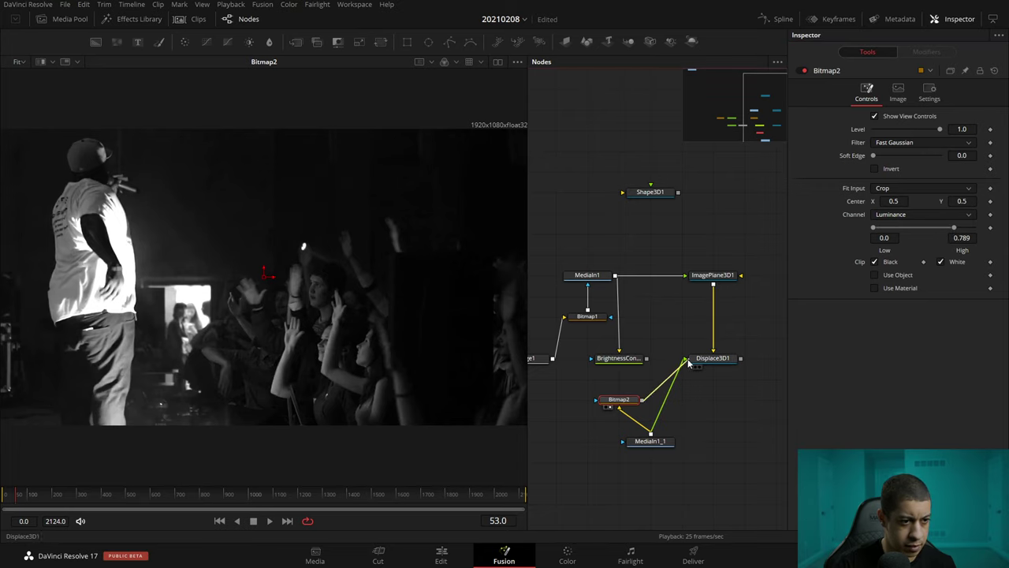
Check the 3D displacement result, then view MediaIn1's scan-line footage.
{"action": "key", "text": "1"}
{"action": "mouse_move", "coordinate": [291, 385]}
{"action": "left_mouse_down"}
{"action": "mouse_move", "coordinate": [375, 345]}
{"action": "mouse_move", "coordinate": [379, 310]}
{"action": "mouse_move", "coordinate": [260, 334]}
{"action": "mouse_move", "coordinate": [250, 352]}
{"action": "mouse_move", "coordinate": [340, 375]}
{"action": "left_mouse_up"}
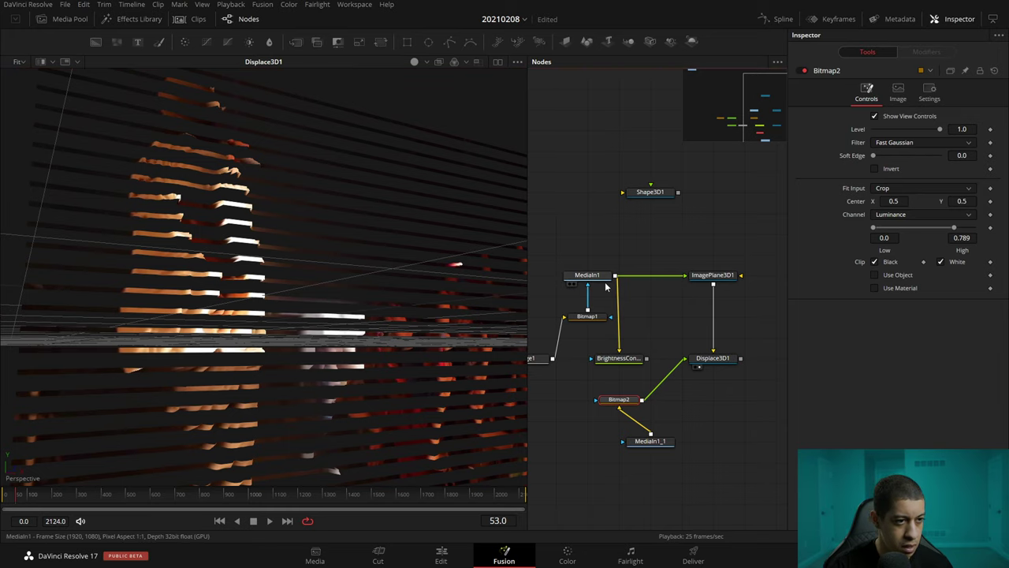
{"action": "key", "text": "1"}
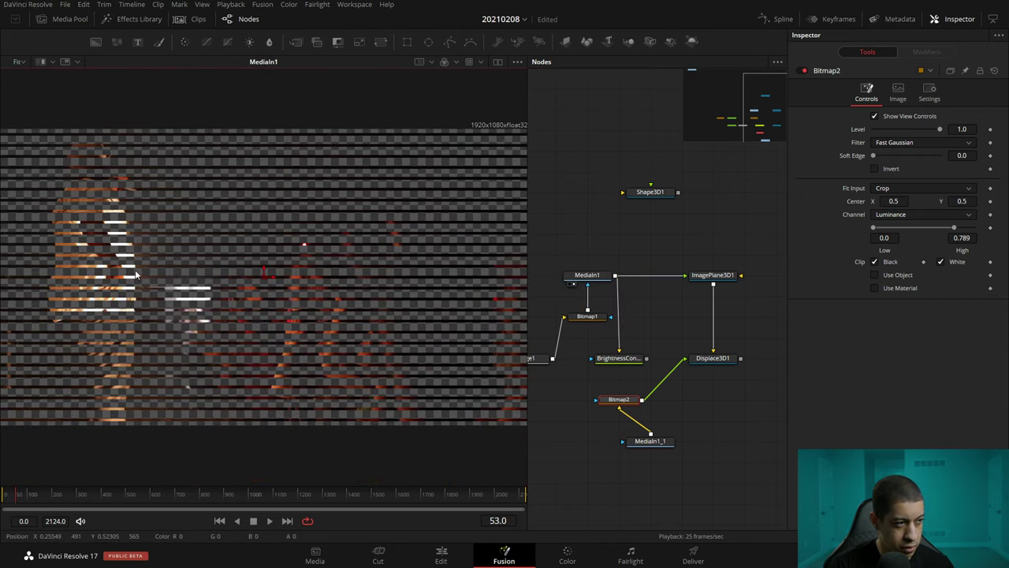
{"action": "scroll", "coordinate": [134, 274], "scroll_direction": "up", "scroll_amount": 5}
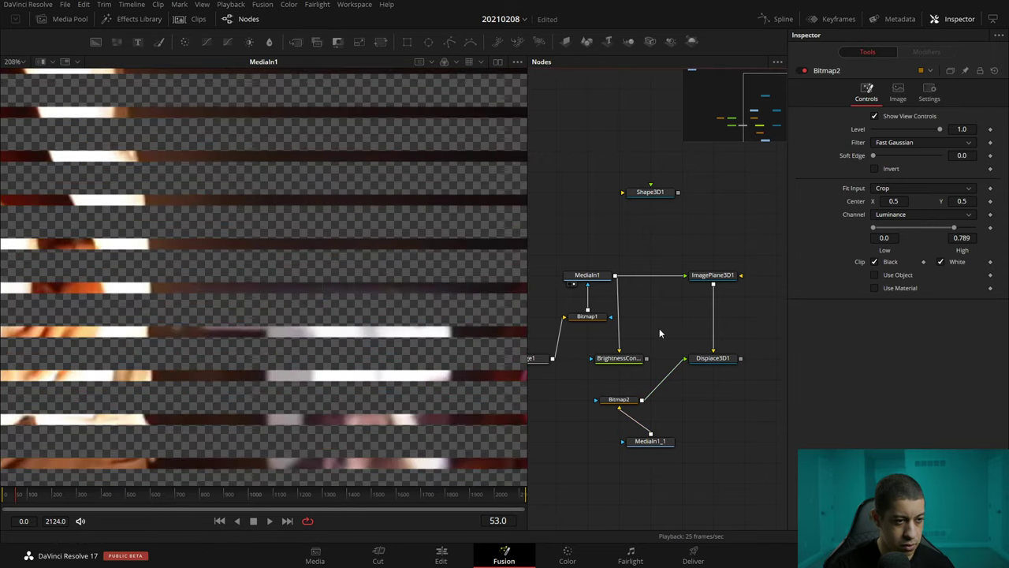
Add a Bitmap3 node and compare its stripes with ImagePlane3D1, MediaIn1_1 and Displace3D1.
{"action": "key", "text": "shift+space"}
{"action": "type", "text": "bitmap"}
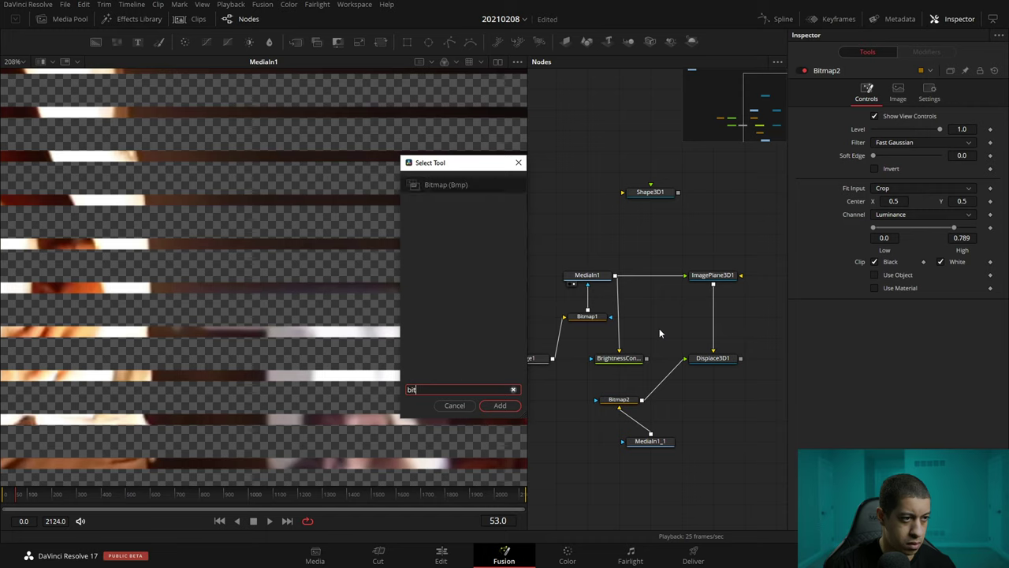
{"action": "key", "text": "Return"}
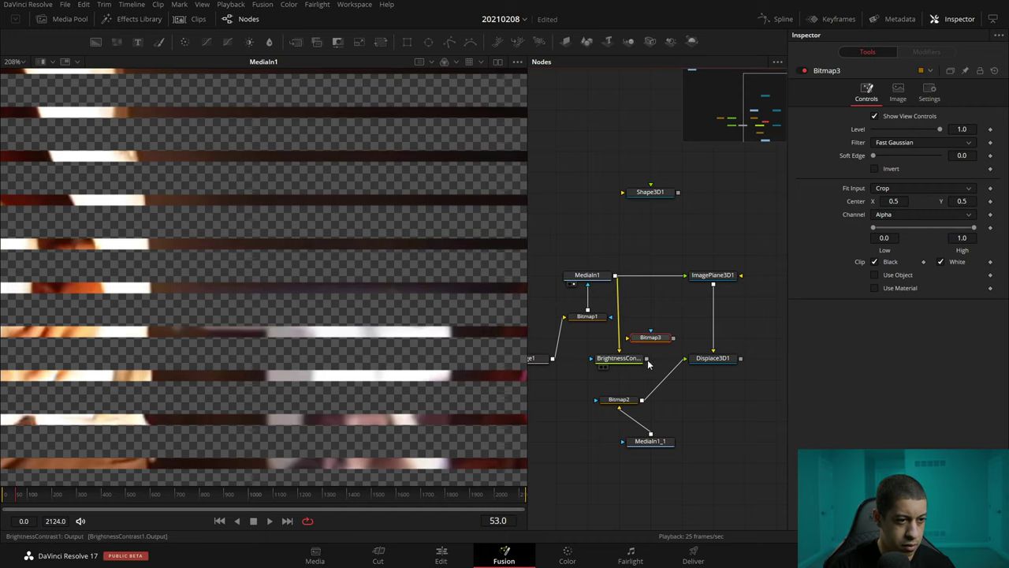
{"action": "key", "text": "1"}
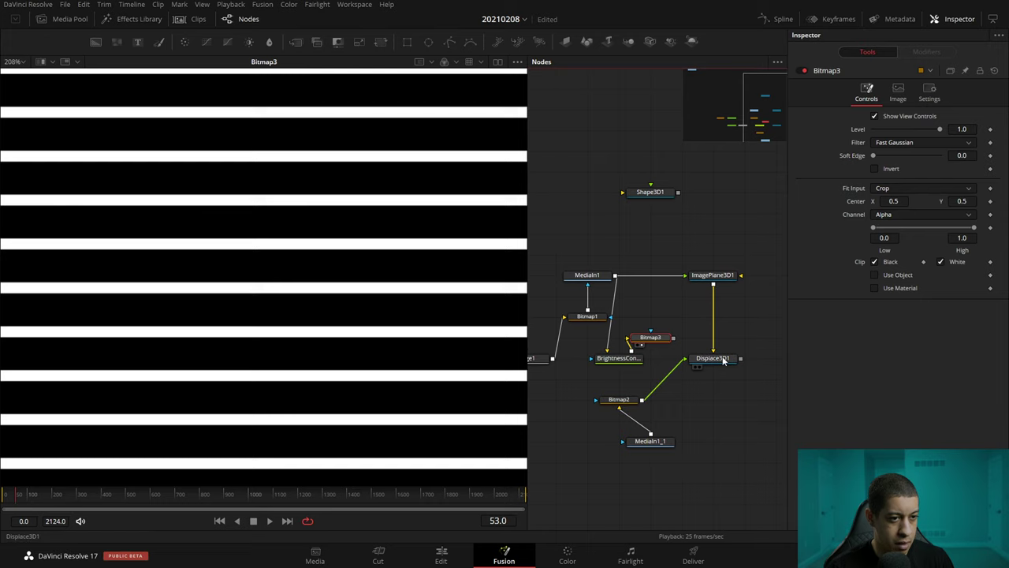
{"action": "left_click_drag", "start_coordinate": [714, 277], "coordinate": [465, 282]}
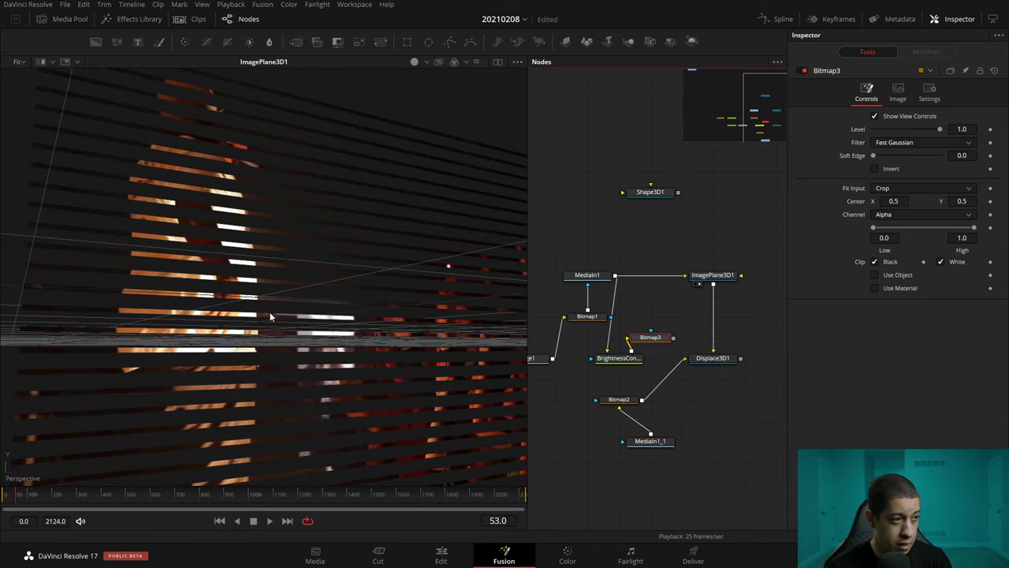
{"action": "left_click_drag", "start_coordinate": [270, 317], "coordinate": [428, 375]}
{"action": "mouse_move", "coordinate": [666, 441]}
{"action": "left_mouse_down"}
{"action": "mouse_move", "coordinate": [235, 293]}
{"action": "mouse_move", "coordinate": [353, 377]}
{"action": "left_mouse_up"}
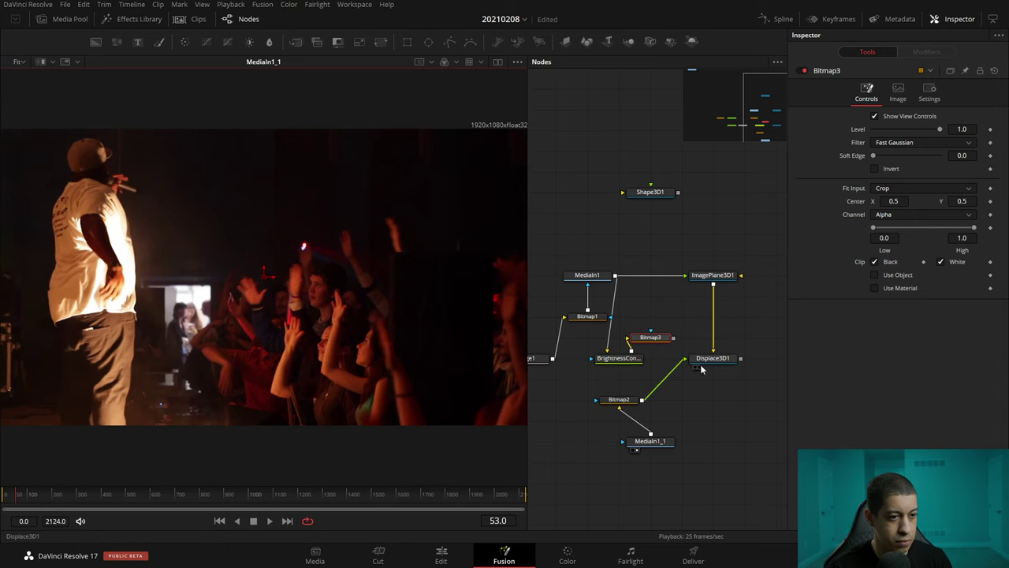
{"action": "mouse_move", "coordinate": [712, 358]}
{"action": "left_mouse_down"}
{"action": "mouse_move", "coordinate": [216, 285]}
{"action": "mouse_move", "coordinate": [264, 253]}
{"action": "left_mouse_up"}
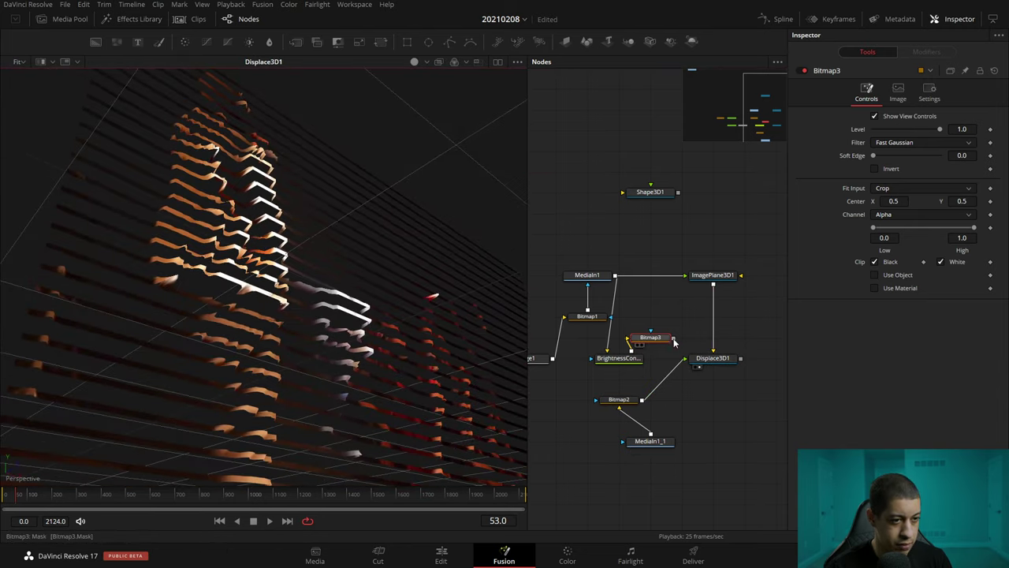
Feed Bitmap3 into Displace3D1 instead of Bitmap2 and tidy the node layout.
{"action": "left_click_drag", "start_coordinate": [673, 337], "coordinate": [686, 359]}
{"action": "left_click_drag", "start_coordinate": [297, 306], "coordinate": [393, 394]}
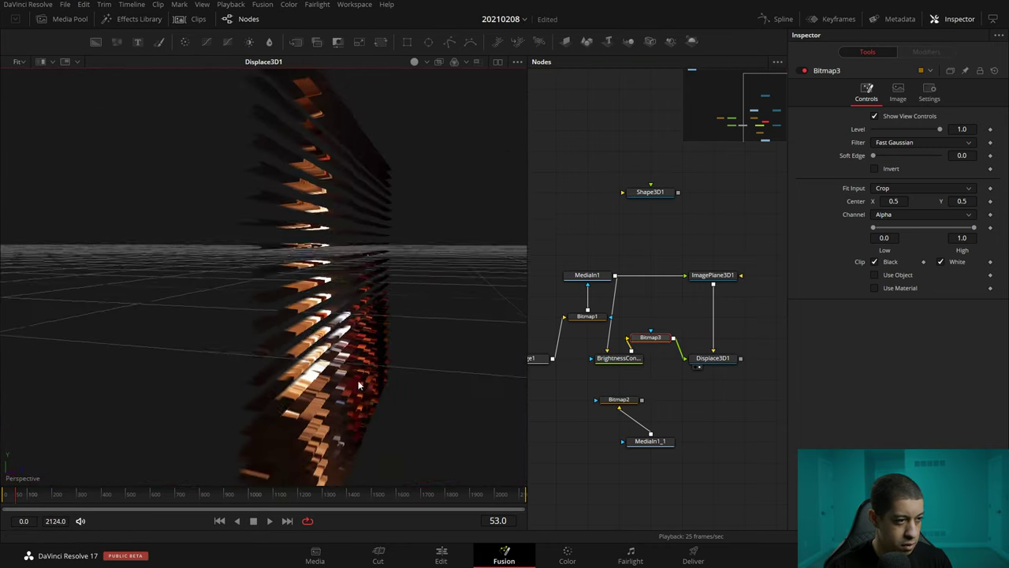
{"action": "left_click_drag", "start_coordinate": [392, 395], "coordinate": [339, 394]}
{"action": "left_click_drag", "start_coordinate": [619, 358], "coordinate": [588, 358]}
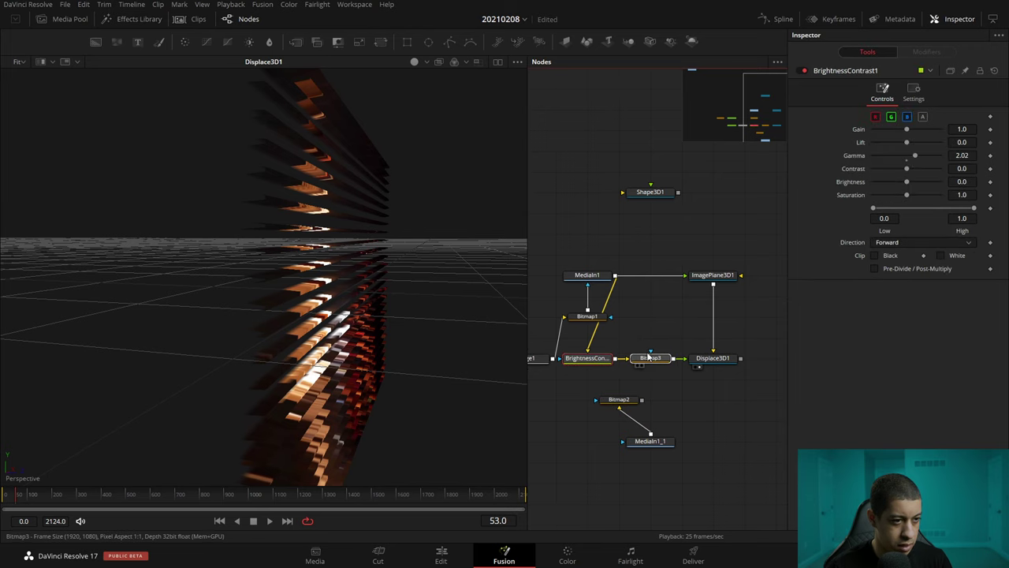
{"action": "left_click", "coordinate": [647, 339]}
{"action": "mouse_move", "coordinate": [305, 244]}
{"action": "left_mouse_down"}
{"action": "mouse_move", "coordinate": [319, 335]}
{"action": "mouse_move", "coordinate": [358, 315]}
{"action": "left_mouse_up"}
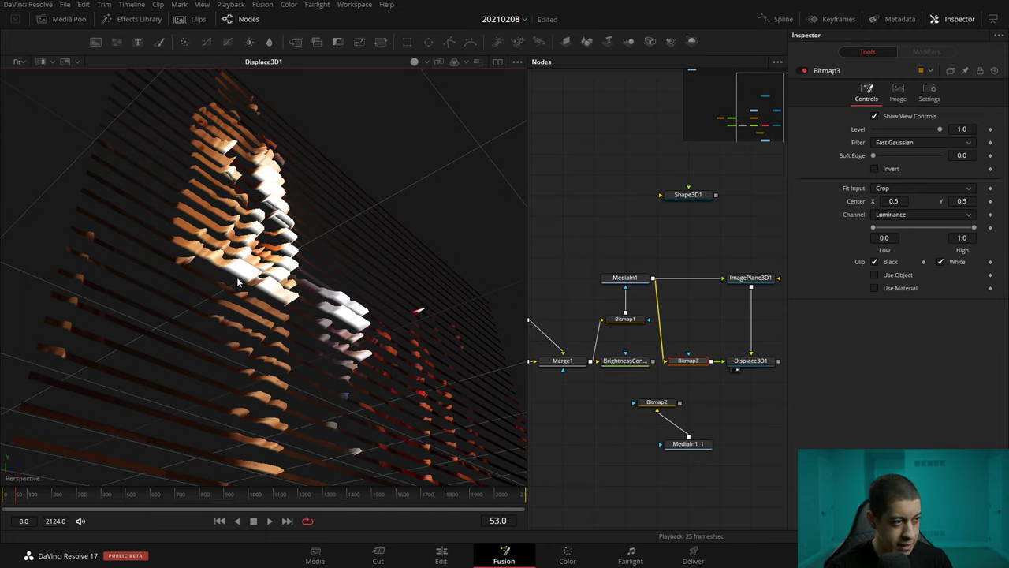
Reconnect Bitmap2 to Displace3D1 and inspect the result across frames.
{"action": "left_click_drag", "start_coordinate": [680, 410], "coordinate": [722, 361]}
{"action": "left_click_drag", "start_coordinate": [238, 294], "coordinate": [193, 286]}
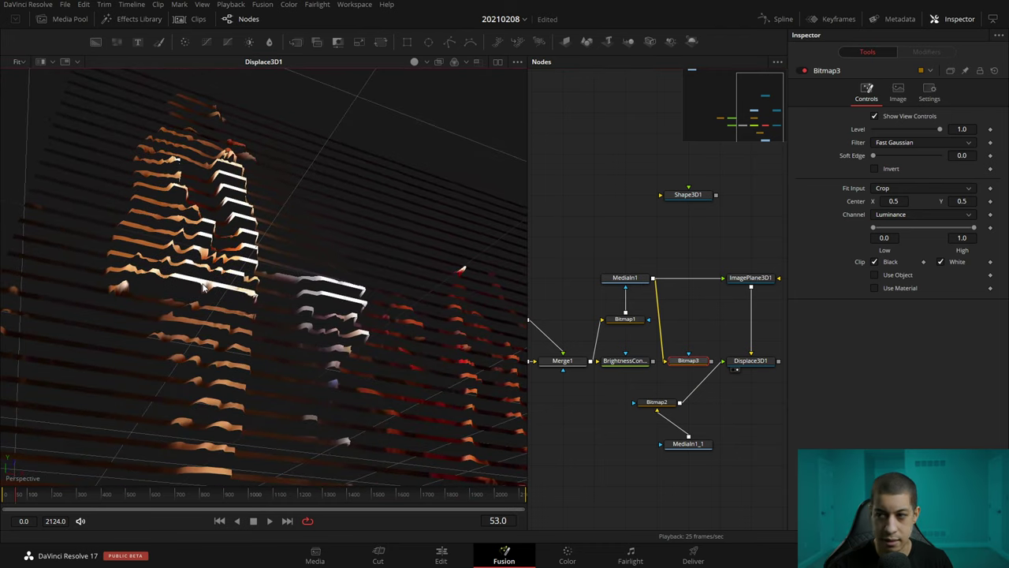
{"action": "mouse_move", "coordinate": [224, 258]}
{"action": "left_mouse_down"}
{"action": "mouse_move", "coordinate": [227, 350]}
{"action": "mouse_move", "coordinate": [301, 381]}
{"action": "mouse_move", "coordinate": [335, 359]}
{"action": "mouse_move", "coordinate": [214, 354]}
{"action": "mouse_move", "coordinate": [266, 331]}
{"action": "mouse_move", "coordinate": [272, 347]}
{"action": "left_mouse_up"}
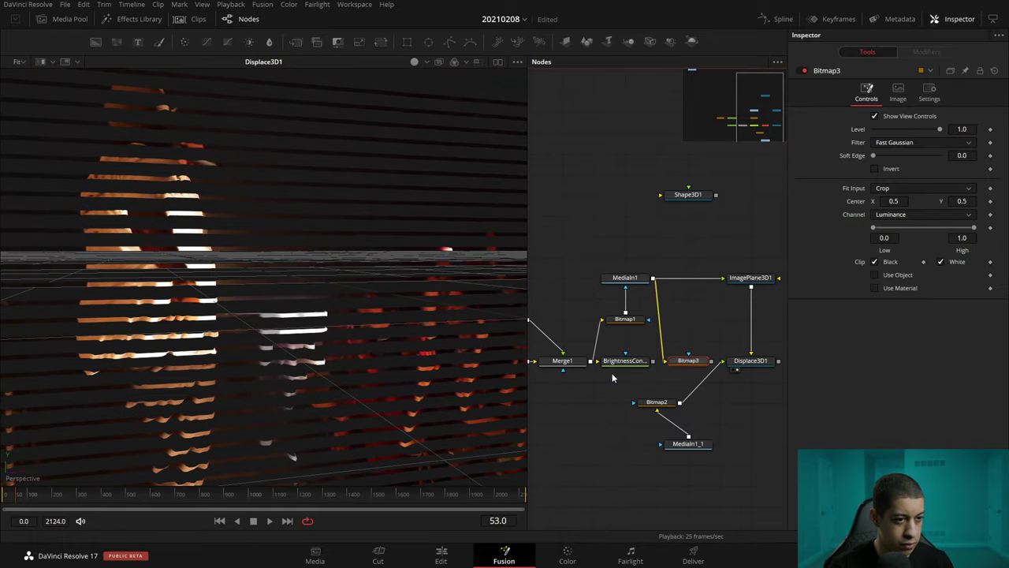
{"action": "left_click_drag", "start_coordinate": [592, 381], "coordinate": [611, 400]}
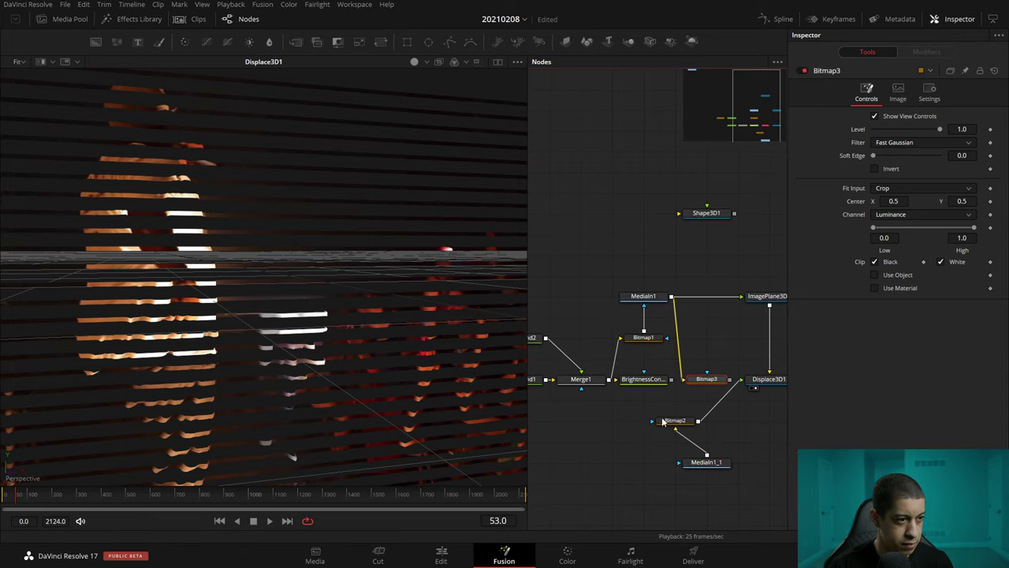
{"action": "left_click", "coordinate": [143, 498]}
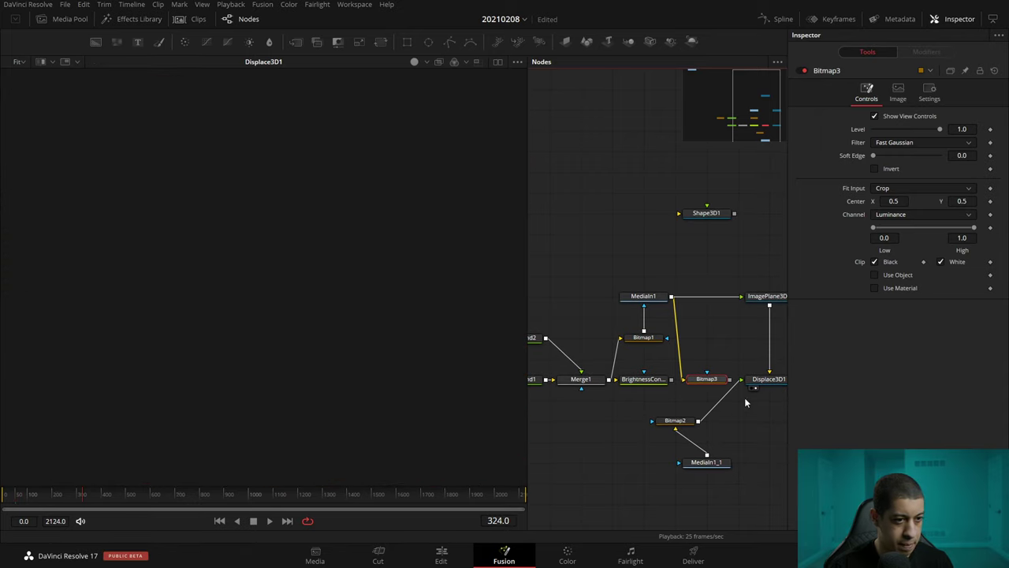
{"action": "mouse_move", "coordinate": [23, 495]}
{"action": "left_mouse_down"}
{"action": "mouse_move", "coordinate": [32, 495]}
{"action": "mouse_move", "coordinate": [22, 500]}
{"action": "left_mouse_up"}
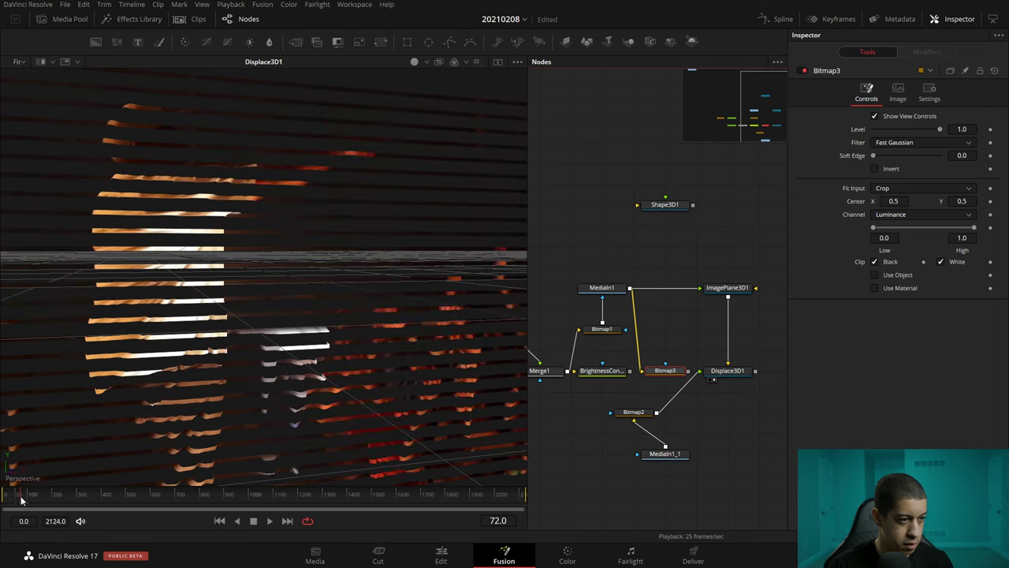
Set Displace3D1's Scale to 0.11 and orbit to check the depth.
{"action": "left_click", "coordinate": [730, 374]}
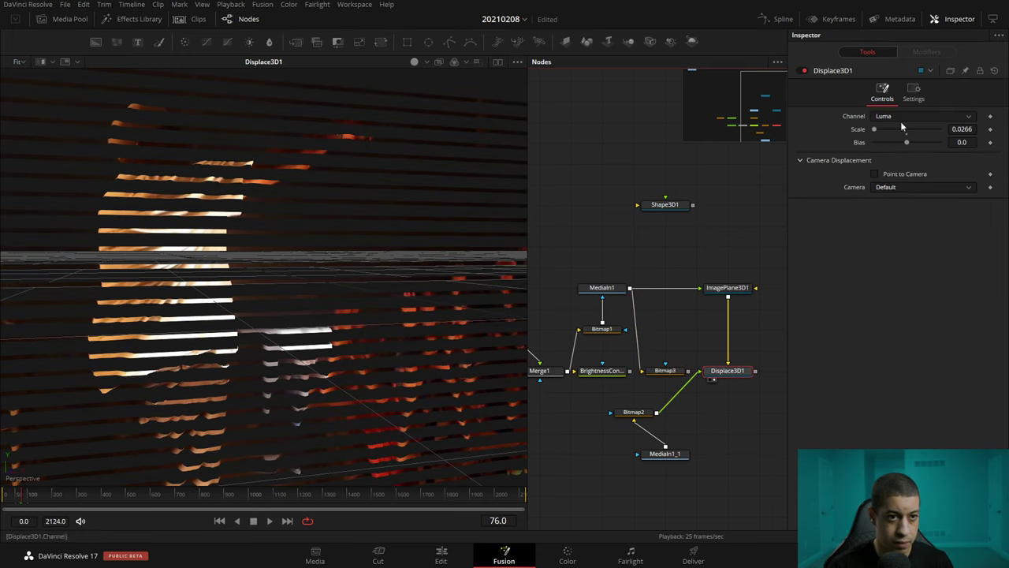
{"action": "left_click", "coordinate": [877, 130]}
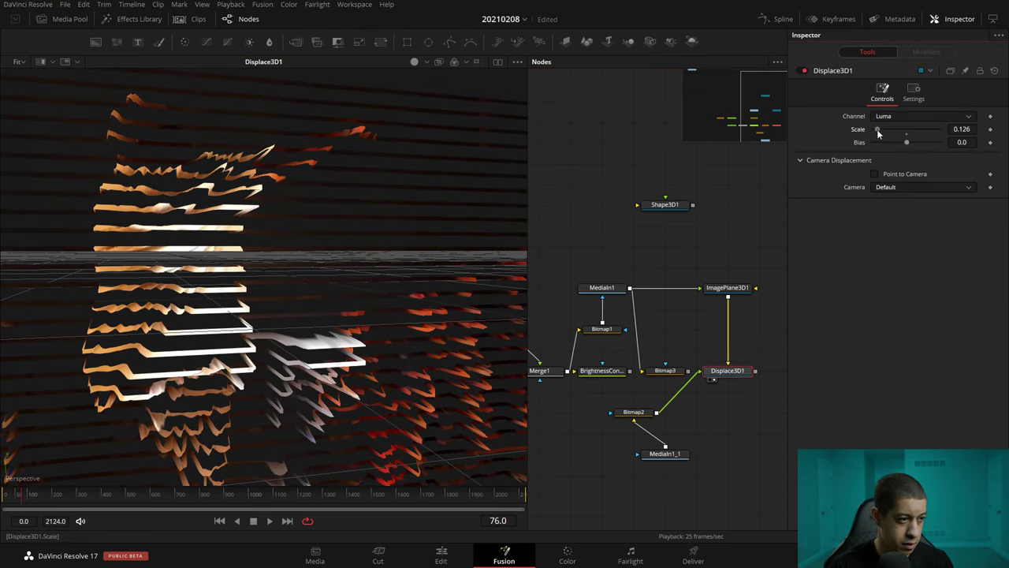
{"action": "left_click_drag", "start_coordinate": [878, 131], "coordinate": [876, 131]}
{"action": "mouse_move", "coordinate": [355, 284]}
{"action": "left_mouse_down"}
{"action": "mouse_move", "coordinate": [284, 294]}
{"action": "mouse_move", "coordinate": [189, 275]}
{"action": "left_mouse_up"}
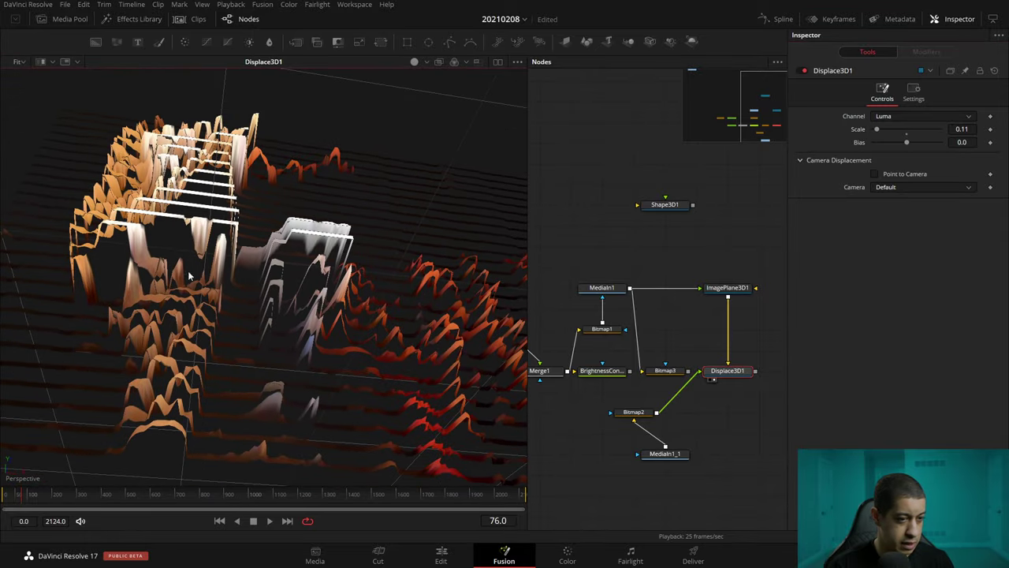
Test Bitmap2's low threshold, reset it to 0, and re-view the 3D render.
{"action": "left_click", "coordinate": [651, 462]}
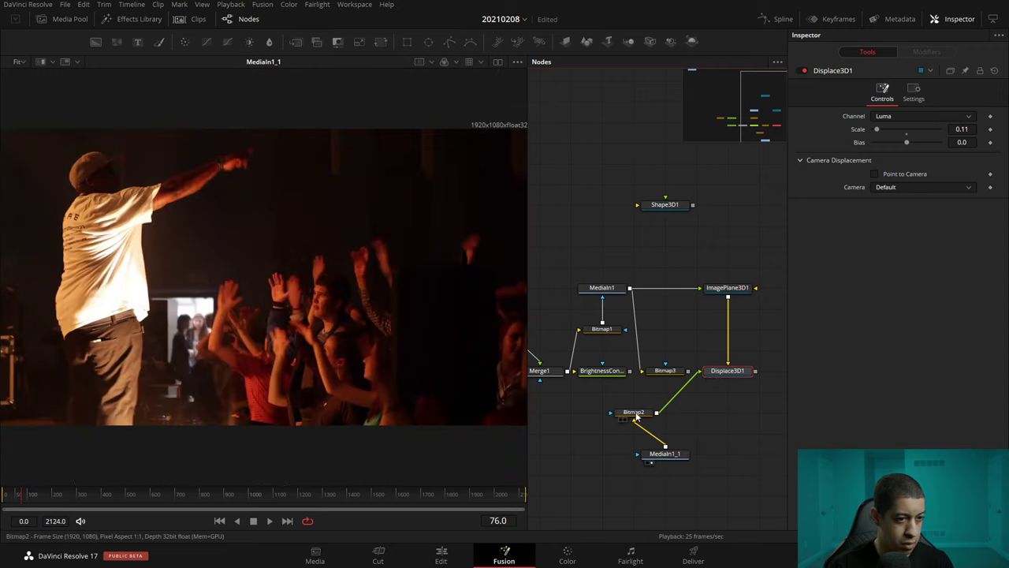
{"action": "left_click", "coordinate": [633, 412]}
{"action": "left_click_drag", "start_coordinate": [953, 232], "coordinate": [988, 226]}
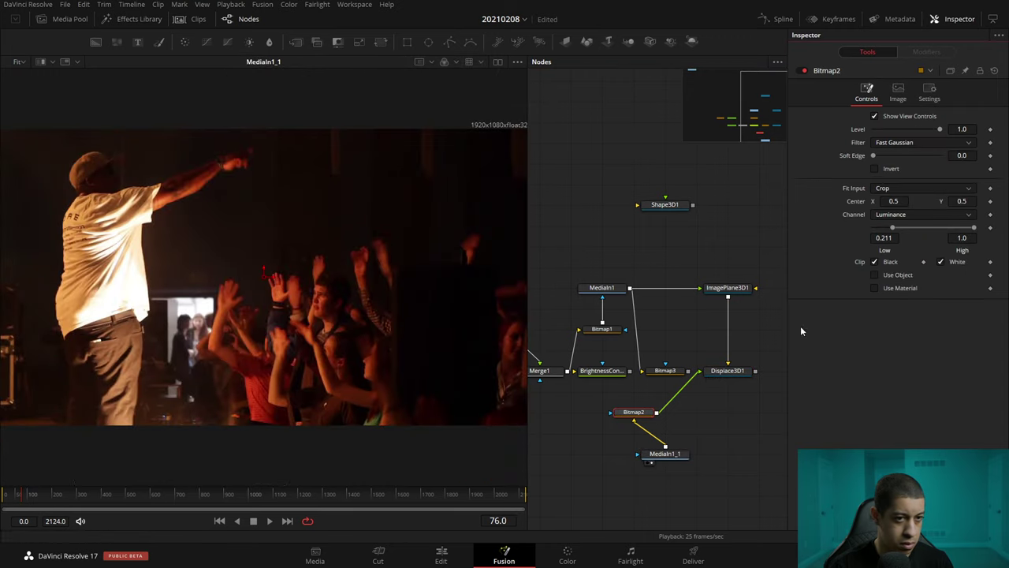
{"action": "left_click_drag", "start_coordinate": [863, 230], "coordinate": [858, 230]}
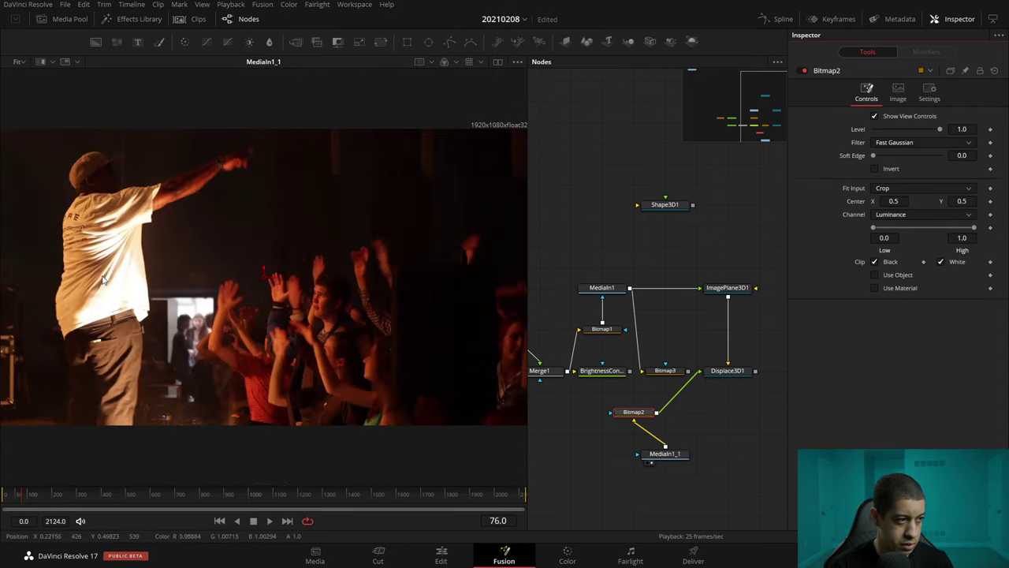
{"action": "left_click", "coordinate": [712, 379]}
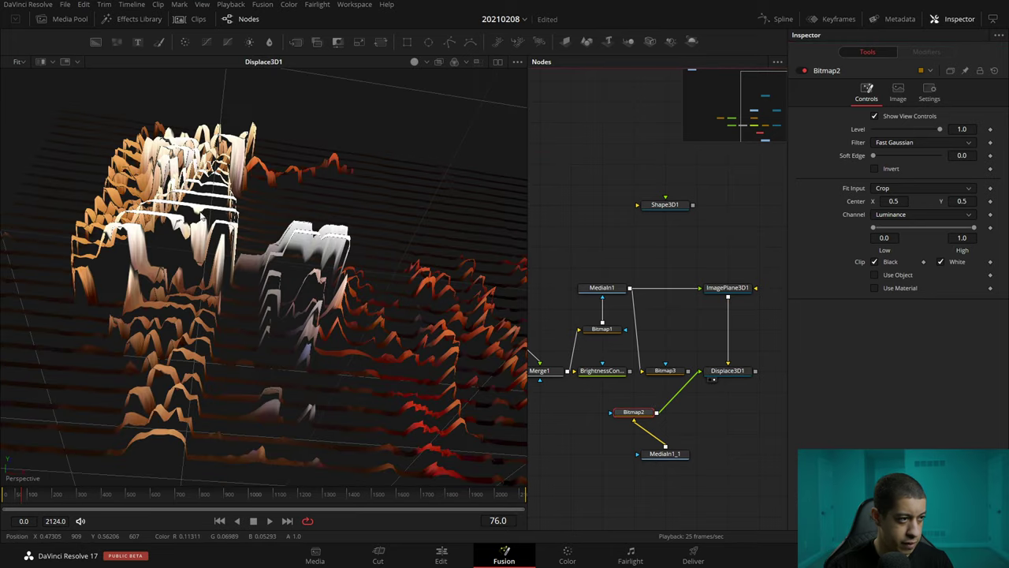
{"action": "left_click_drag", "start_coordinate": [185, 225], "coordinate": [404, 403]}
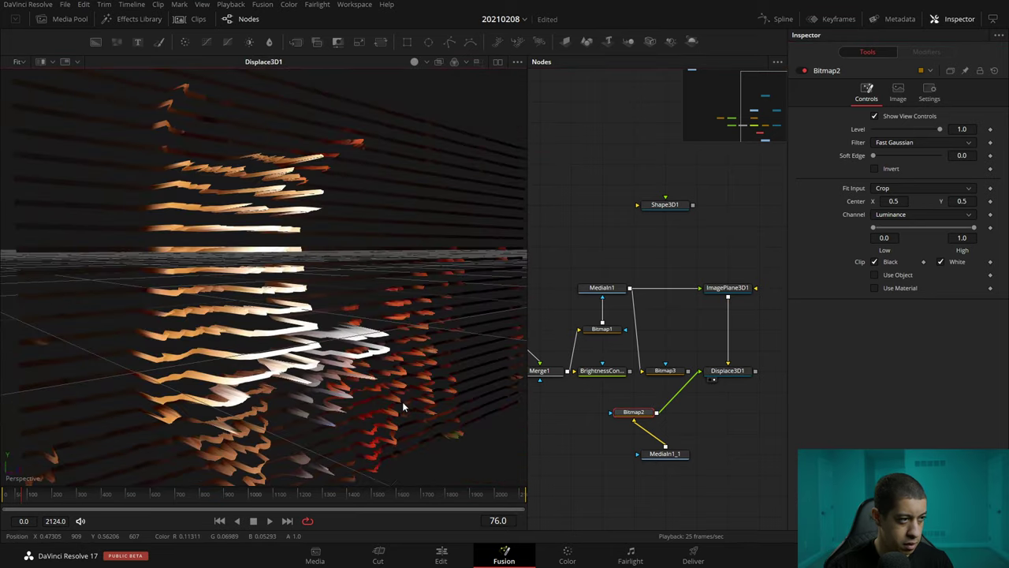
Set Background2's image height to 20 pixels for denser scan lines.
{"action": "left_click_drag", "start_coordinate": [560, 426], "coordinate": [631, 430]}
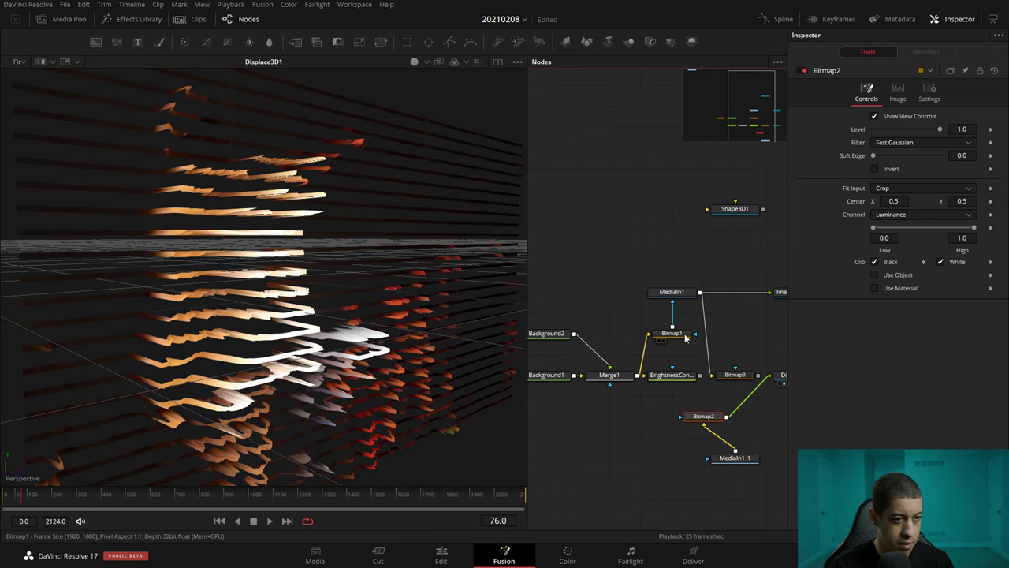
{"action": "left_click", "coordinate": [671, 333]}
{"action": "left_click", "coordinate": [546, 333]}
{"action": "left_click_drag", "start_coordinate": [623, 287], "coordinate": [645, 287]}
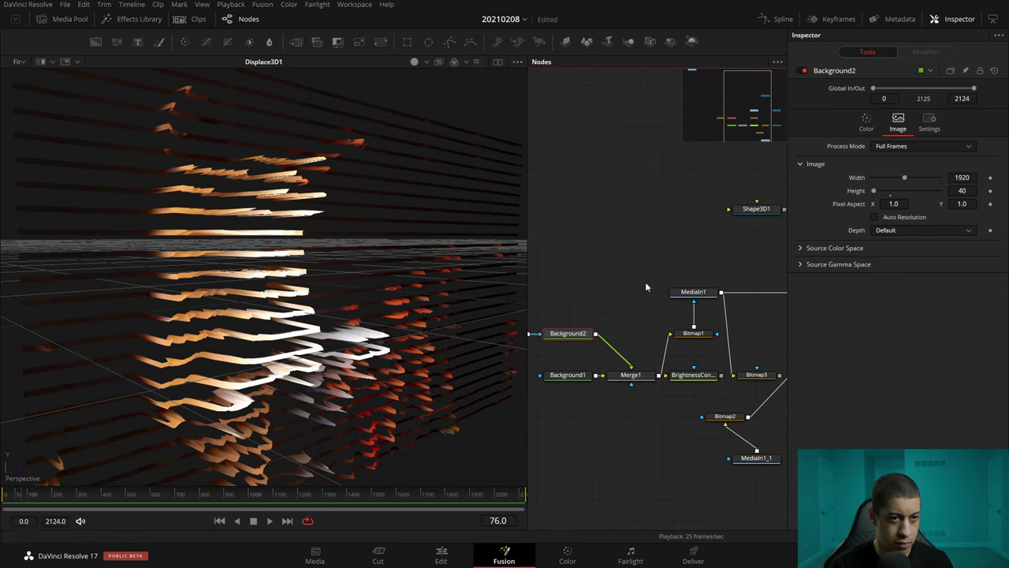
{"action": "type", "text": "20"}
{"action": "key", "text": "Tab"}
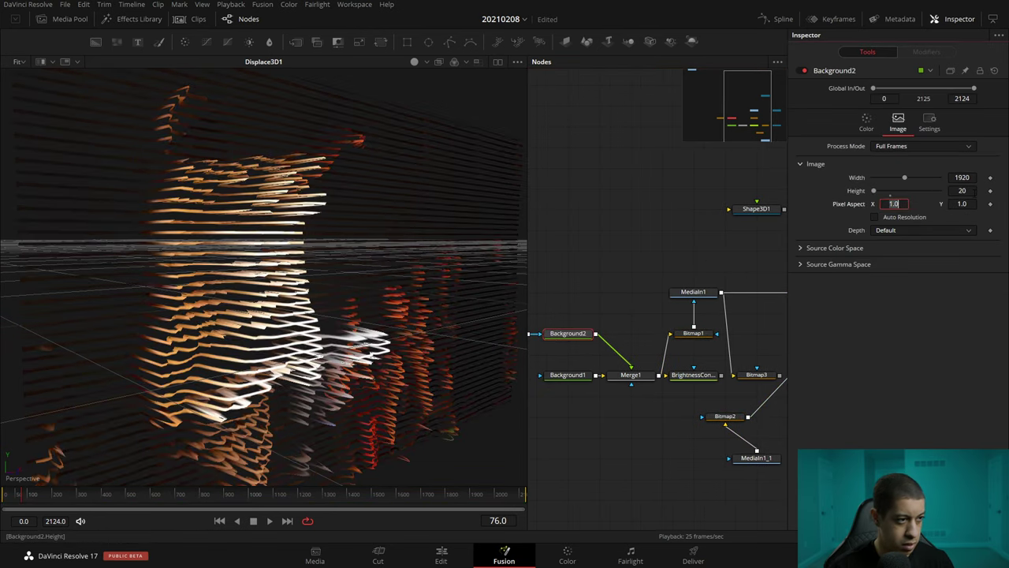
Play back the animated result while orbiting, then return to frame one.
{"action": "mouse_move", "coordinate": [454, 392]}
{"action": "left_mouse_down"}
{"action": "mouse_move", "coordinate": [249, 391]}
{"action": "mouse_move", "coordinate": [226, 377]}
{"action": "left_mouse_up"}
{"action": "key", "text": "space"}
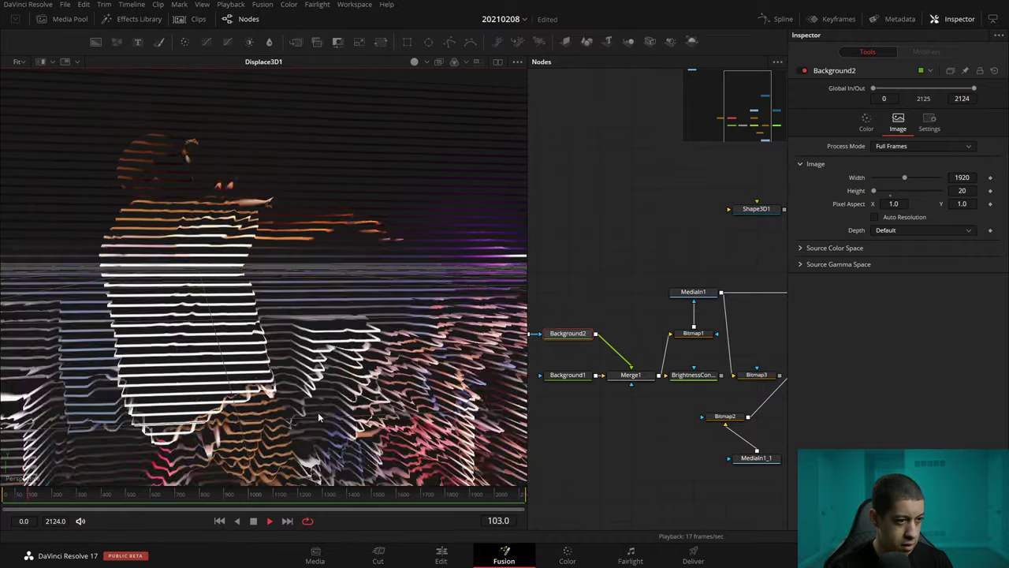
{"action": "left_click_drag", "start_coordinate": [460, 424], "coordinate": [364, 355]}
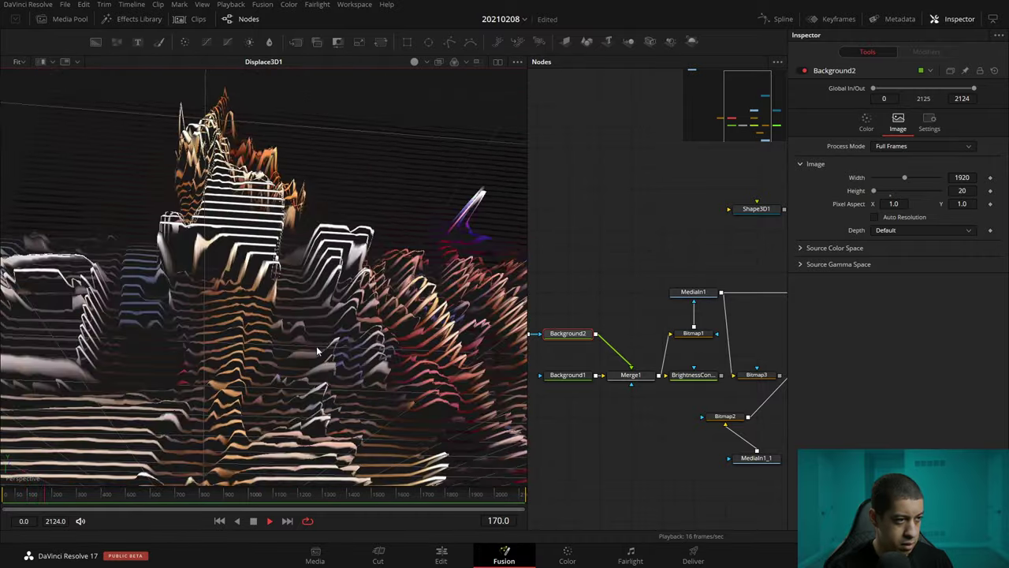
{"action": "key", "text": "1"}
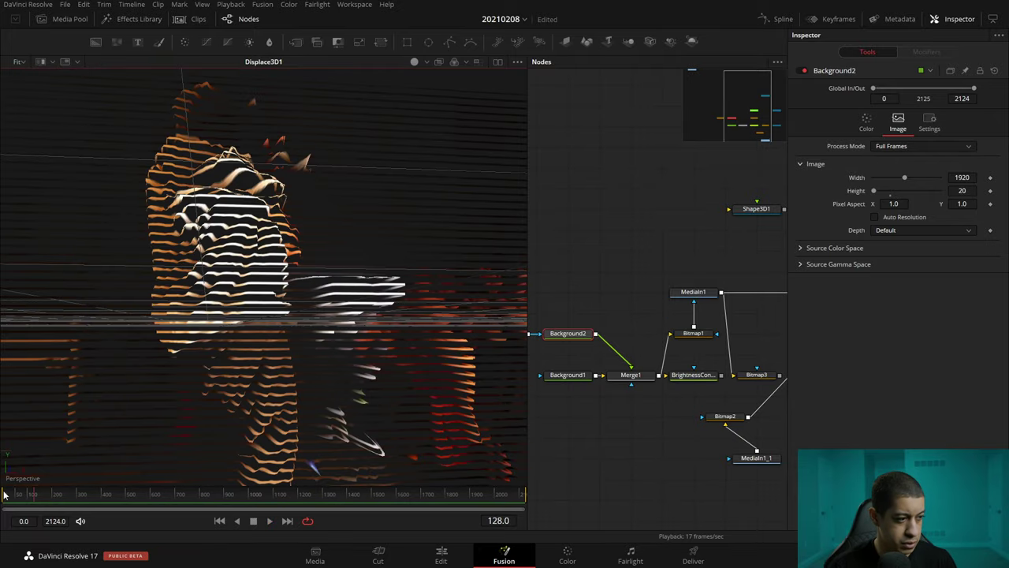
{"action": "left_click", "coordinate": [250, 522]}
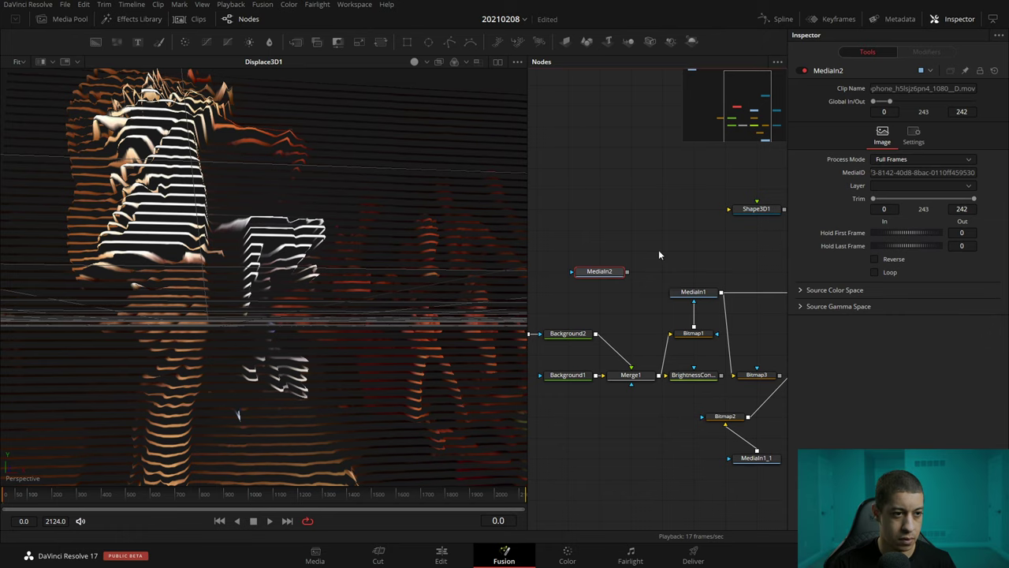
Make MediaIn2 the image plane's texture and delete MediaIn1 and Bitmap3.
{"action": "scroll", "coordinate": [658, 249], "scroll_direction": "down", "scroll_amount": 2}
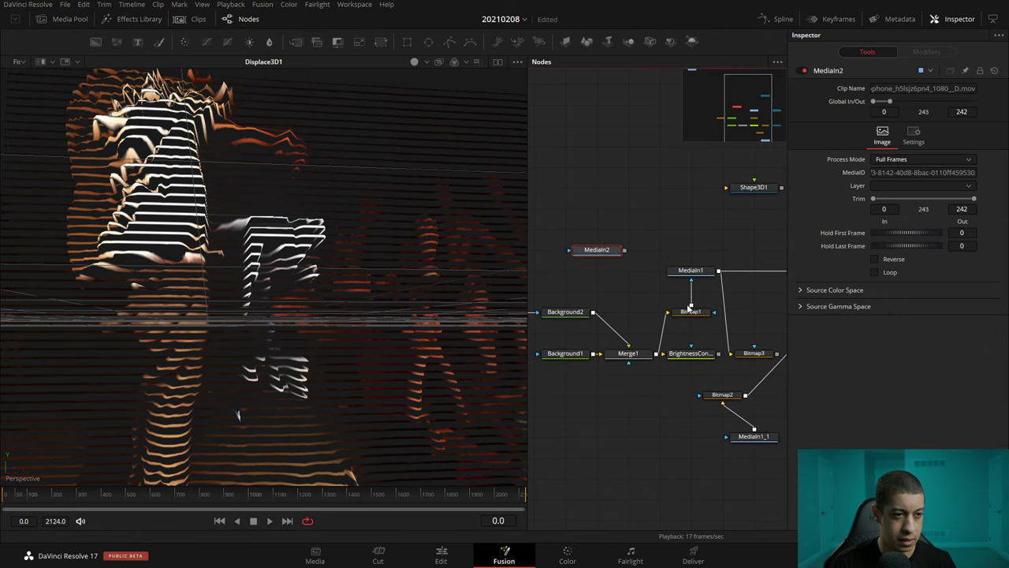
{"action": "scroll", "coordinate": [658, 237], "scroll_direction": "right", "scroll_amount": 3}
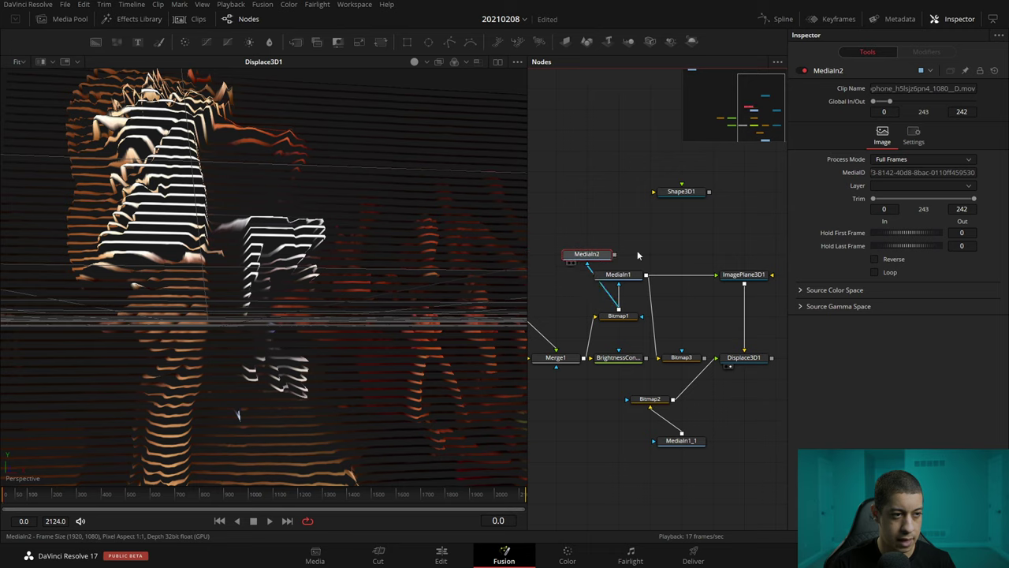
{"action": "left_click_drag", "start_coordinate": [595, 252], "coordinate": [623, 267]}
{"action": "left_click_drag", "start_coordinate": [702, 286], "coordinate": [716, 275]}
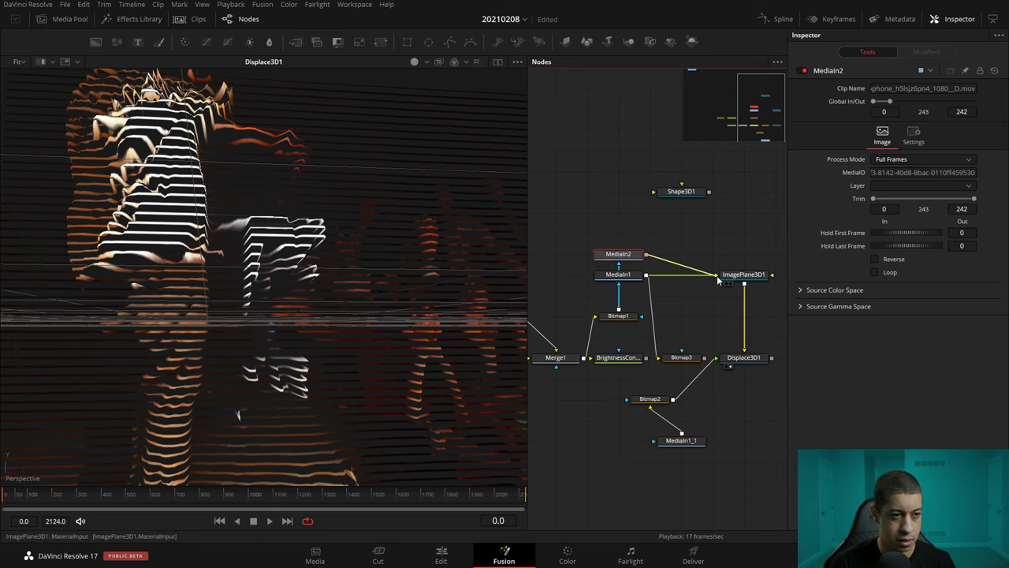
{"action": "left_click_drag", "start_coordinate": [619, 254], "coordinate": [619, 233]}
{"action": "left_click_drag", "start_coordinate": [627, 282], "coordinate": [658, 282]}
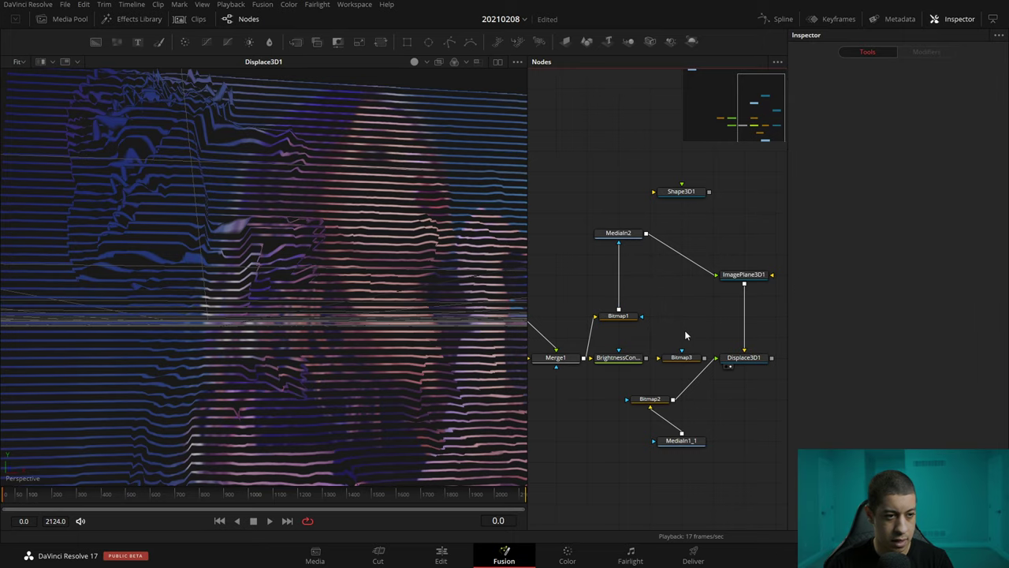
{"action": "left_click", "coordinate": [681, 357], "text": "ctrl"}
{"action": "key", "text": "Delete"}
{"action": "mouse_move", "coordinate": [312, 335]}
{"action": "left_mouse_down"}
{"action": "mouse_move", "coordinate": [419, 312]}
{"action": "mouse_move", "coordinate": [394, 337]}
{"action": "mouse_move", "coordinate": [442, 374]}
{"action": "mouse_move", "coordinate": [283, 198]}
{"action": "mouse_move", "coordinate": [311, 285]}
{"action": "left_mouse_up"}
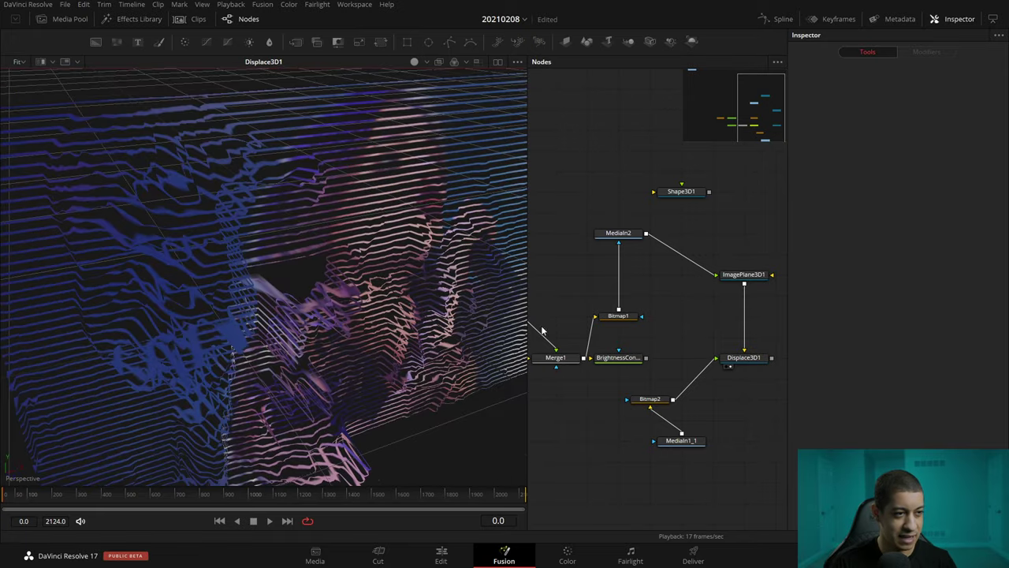
Paste MediaIn2_1 to feed Bitmap2 and delete the unused MediaIn1_1 node.
{"action": "left_click", "coordinate": [620, 234]}
{"action": "left_click_drag", "start_coordinate": [659, 399], "coordinate": [593, 421]}
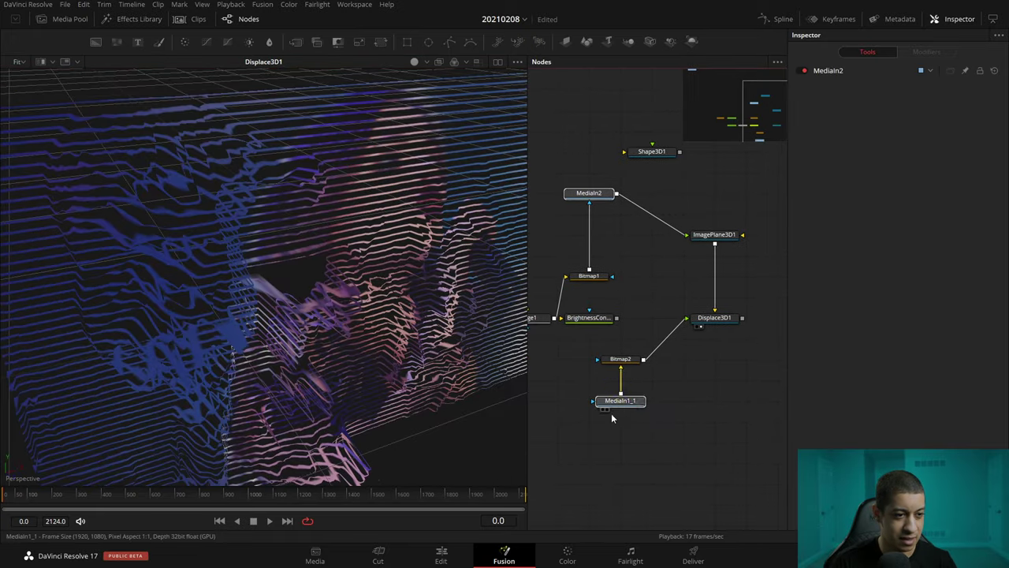
{"action": "key", "text": "ctrl+v"}
{"action": "left_click_drag", "start_coordinate": [668, 392], "coordinate": [621, 359]}
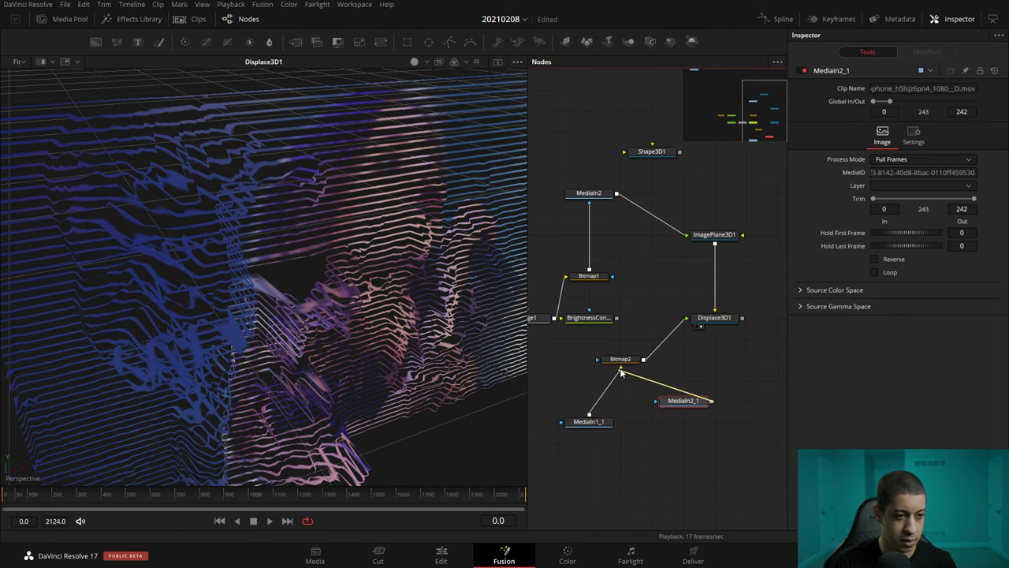
{"action": "left_click_drag", "start_coordinate": [704, 402], "coordinate": [672, 402]}
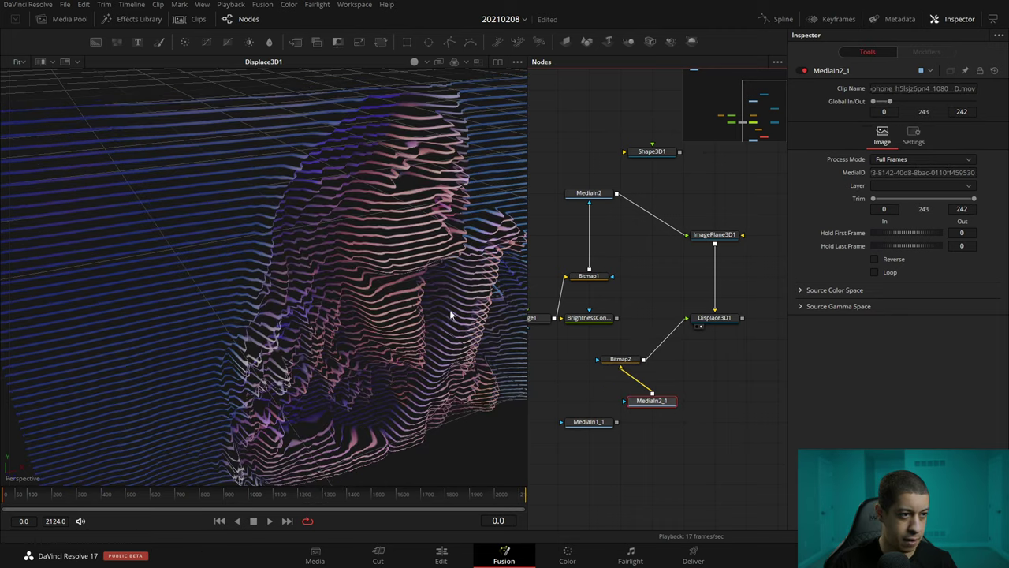
{"action": "mouse_move", "coordinate": [451, 316]}
{"action": "left_mouse_down"}
{"action": "mouse_move", "coordinate": [365, 276]}
{"action": "mouse_move", "coordinate": [511, 357]}
{"action": "left_mouse_up"}
{"action": "left_click", "coordinate": [588, 422]}
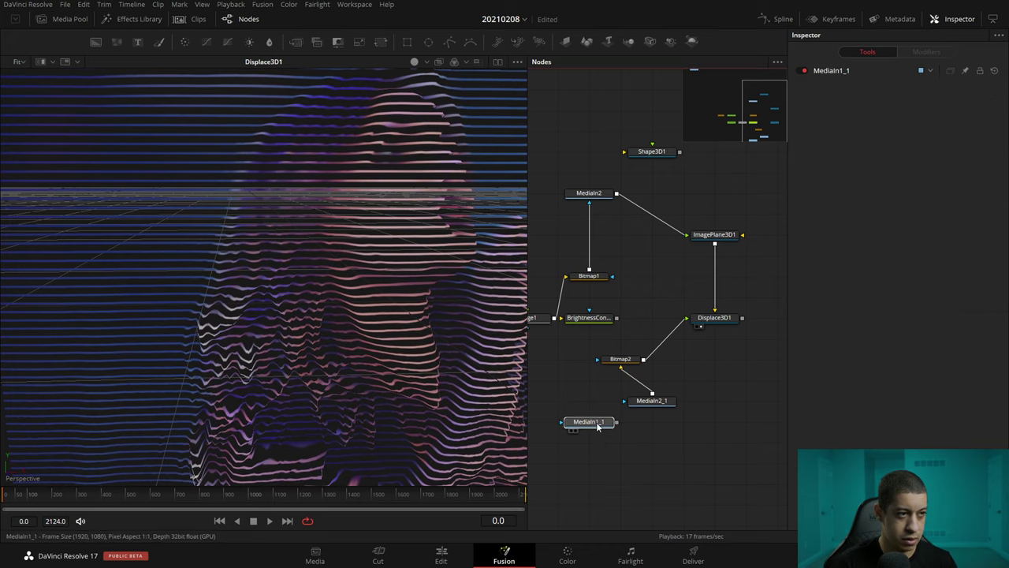
{"action": "key", "text": "Delete"}
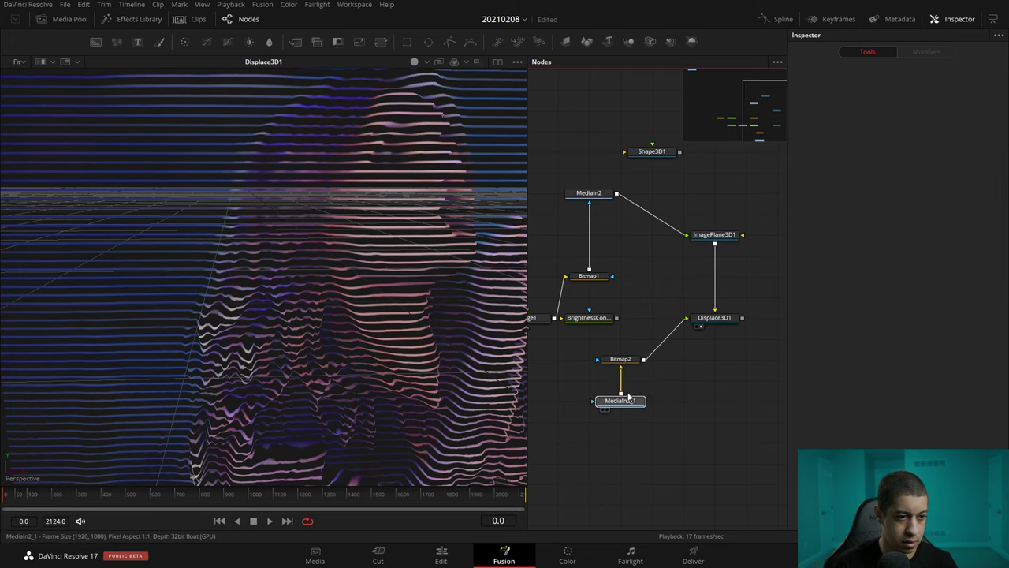
{"action": "left_click", "coordinate": [629, 397]}
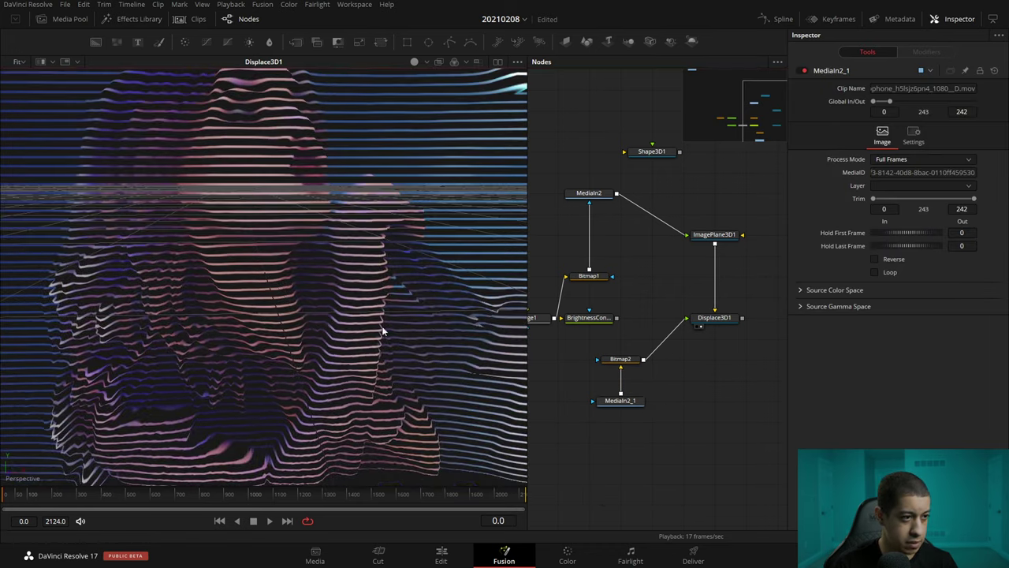
Add Camera3D1 to Merge3D1, wire it to Renderer3D1, and show both in dual viewers.
{"action": "mouse_move", "coordinate": [744, 318]}
{"action": "left_mouse_down"}
{"action": "mouse_move", "coordinate": [654, 327]}
{"action": "mouse_move", "coordinate": [686, 328]}
{"action": "left_mouse_up"}
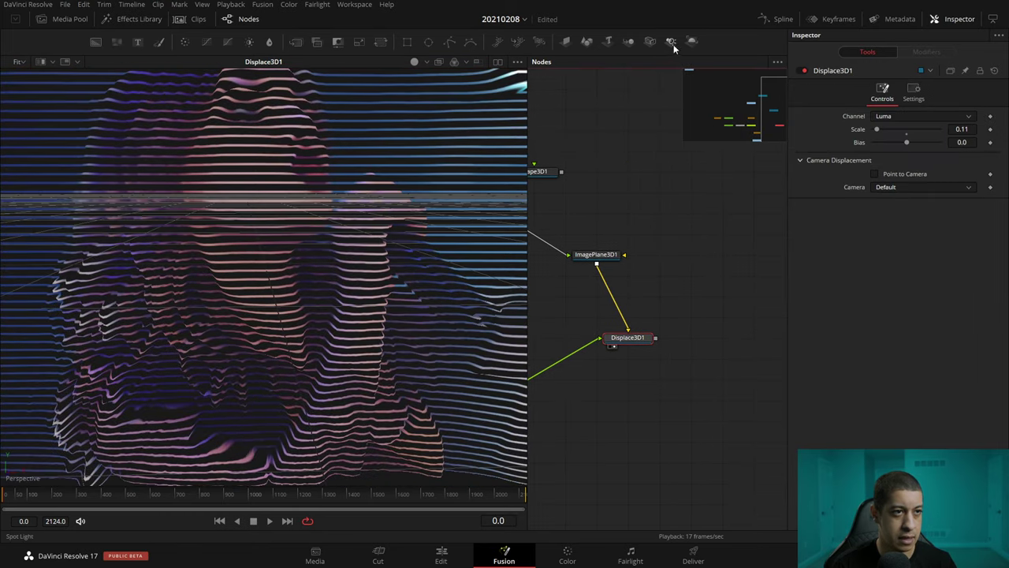
{"action": "mouse_move", "coordinate": [695, 194]}
{"action": "left_mouse_down"}
{"action": "mouse_move", "coordinate": [690, 275]}
{"action": "mouse_move", "coordinate": [649, 338]}
{"action": "left_mouse_up"}
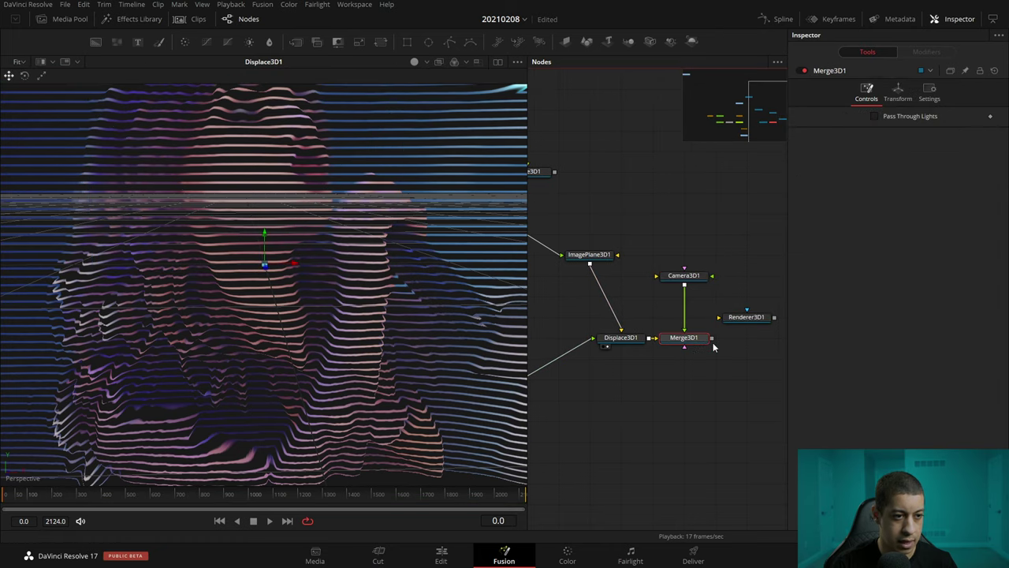
{"action": "mouse_move", "coordinate": [712, 338]}
{"action": "left_mouse_down"}
{"action": "mouse_move", "coordinate": [719, 317]}
{"action": "mouse_move", "coordinate": [745, 338]}
{"action": "left_mouse_up"}
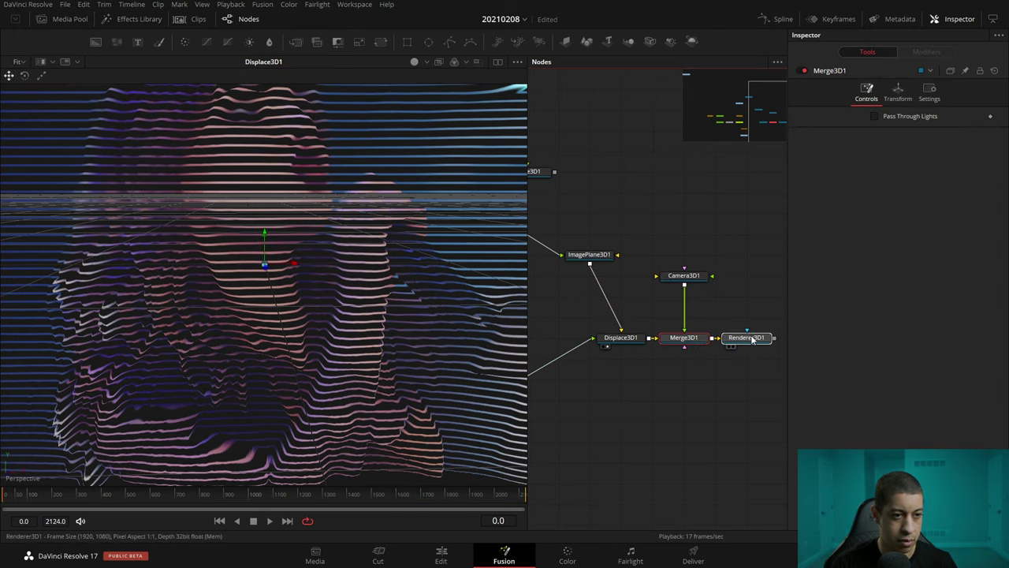
{"action": "left_click", "coordinate": [497, 62]}
{"action": "key", "text": "1"}
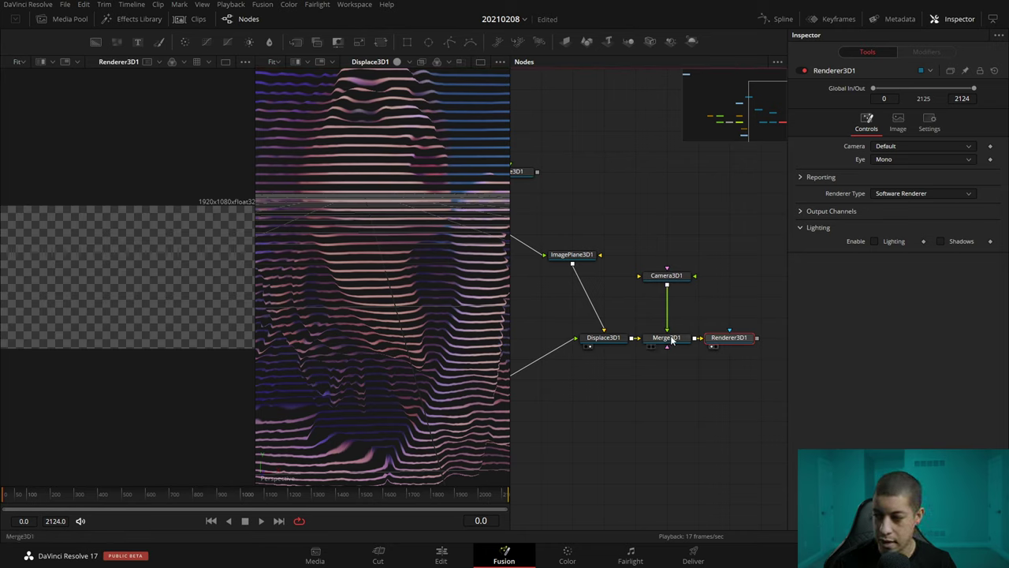
{"action": "key", "text": "2"}
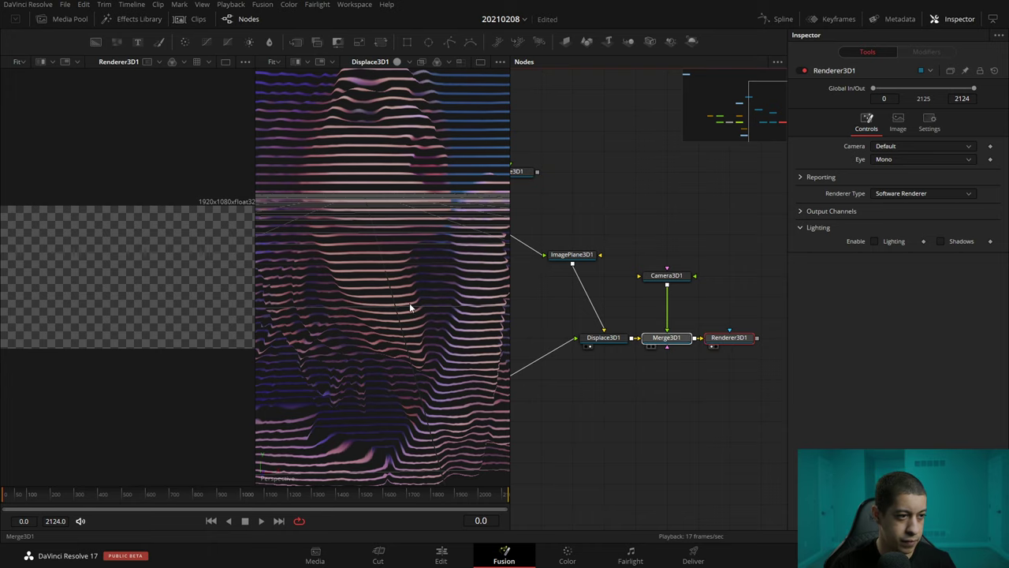
Orbit the 3D scene and slightly rotate the image plane with the rotate gizmo.
{"action": "mouse_move", "coordinate": [392, 338]}
{"action": "left_mouse_down"}
{"action": "mouse_move", "coordinate": [573, 344]}
{"action": "mouse_move", "coordinate": [423, 326]}
{"action": "mouse_move", "coordinate": [426, 266]}
{"action": "mouse_move", "coordinate": [369, 314]}
{"action": "mouse_move", "coordinate": [453, 317]}
{"action": "mouse_move", "coordinate": [305, 317]}
{"action": "left_mouse_up"}
{"action": "mouse_move", "coordinate": [417, 292]}
{"action": "left_mouse_down"}
{"action": "mouse_move", "coordinate": [543, 428]}
{"action": "mouse_move", "coordinate": [430, 384]}
{"action": "mouse_move", "coordinate": [367, 315]}
{"action": "mouse_move", "coordinate": [395, 345]}
{"action": "mouse_move", "coordinate": [433, 286]}
{"action": "mouse_move", "coordinate": [383, 288]}
{"action": "mouse_move", "coordinate": [450, 280]}
{"action": "mouse_move", "coordinate": [504, 331]}
{"action": "mouse_move", "coordinate": [732, 371]}
{"action": "left_mouse_up"}
{"action": "left_click_drag", "start_coordinate": [652, 378], "coordinate": [646, 324]}
{"action": "mouse_move", "coordinate": [676, 358]}
{"action": "left_mouse_down"}
{"action": "mouse_move", "coordinate": [597, 342]}
{"action": "mouse_move", "coordinate": [660, 342]}
{"action": "left_mouse_up"}
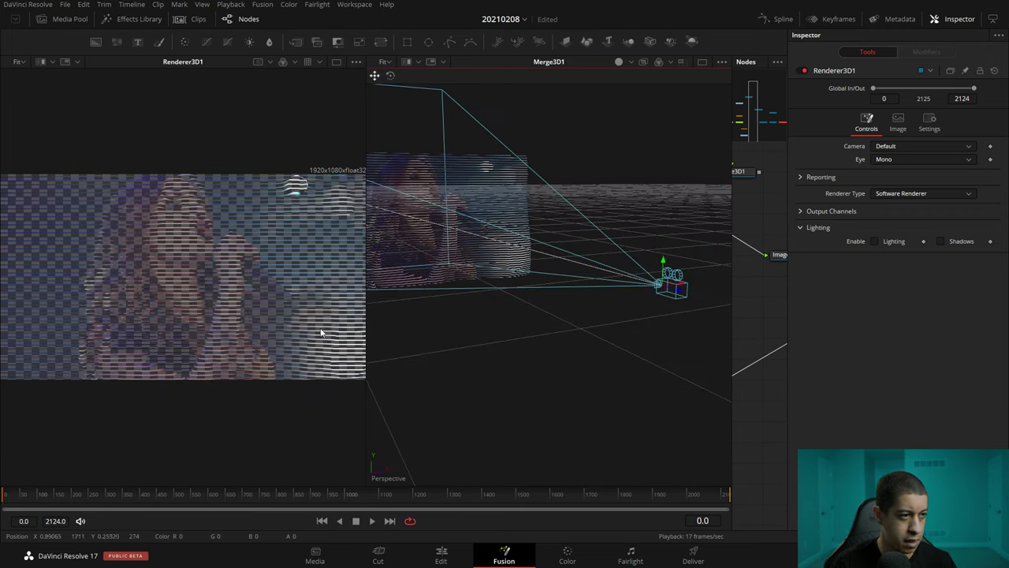
{"action": "left_click_drag", "start_coordinate": [460, 365], "coordinate": [525, 326]}
{"action": "left_click", "coordinate": [525, 326]}
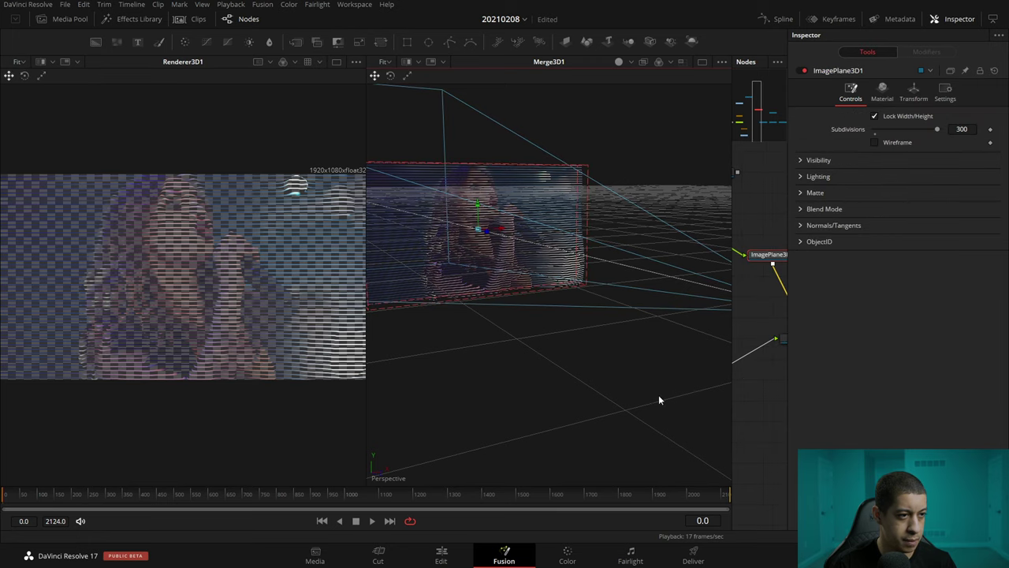
{"action": "left_click", "coordinate": [390, 75]}
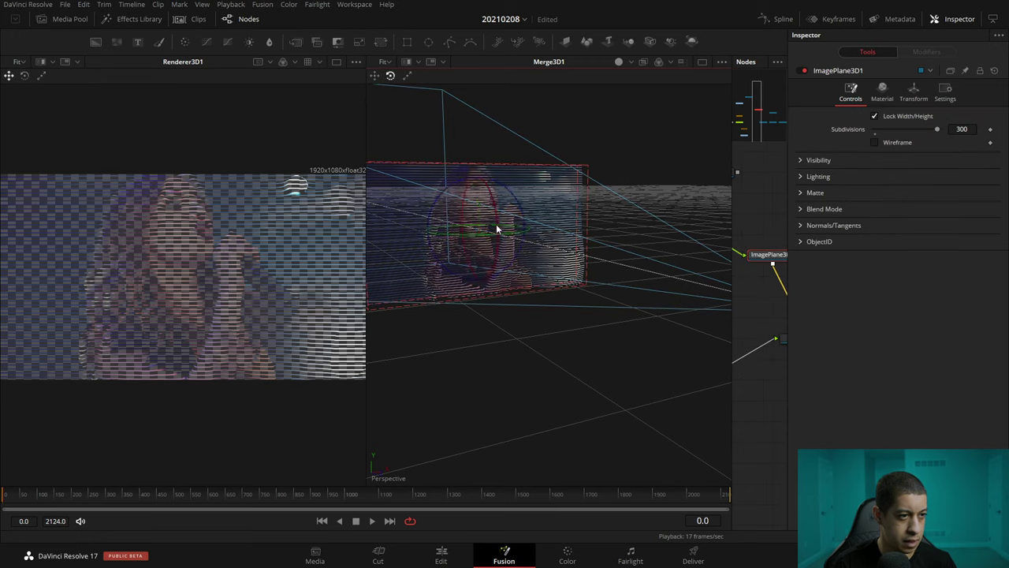
{"action": "mouse_move", "coordinate": [496, 224]}
{"action": "left_mouse_down"}
{"action": "mouse_move", "coordinate": [607, 403]}
{"action": "mouse_move", "coordinate": [557, 371]}
{"action": "left_mouse_up"}
{"action": "mouse_move", "coordinate": [639, 364]}
{"action": "left_mouse_down"}
{"action": "mouse_move", "coordinate": [502, 338]}
{"action": "mouse_move", "coordinate": [745, 402]}
{"action": "mouse_move", "coordinate": [537, 394]}
{"action": "left_mouse_up"}
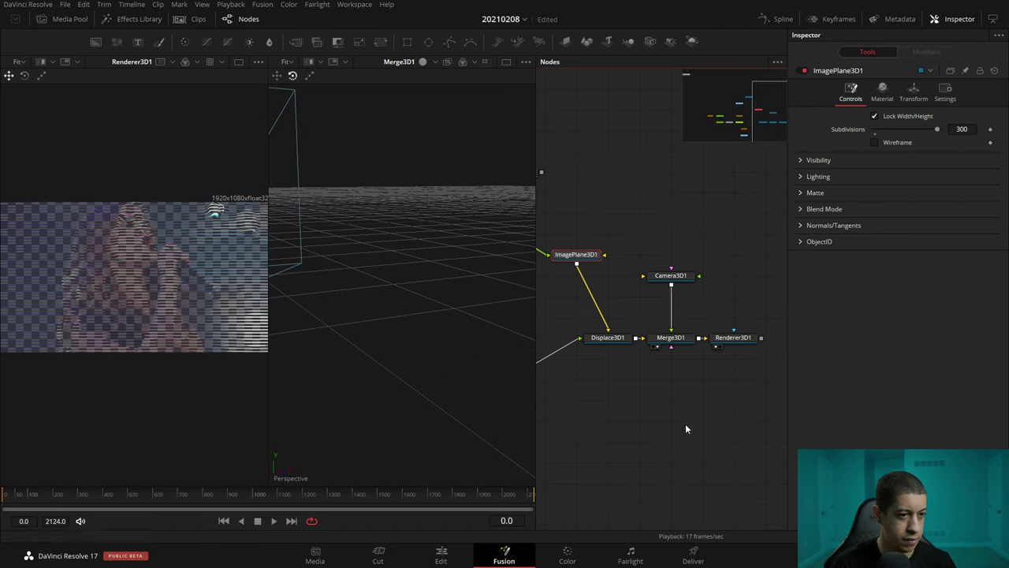
{"action": "left_click_drag", "start_coordinate": [685, 429], "coordinate": [636, 388]}
Merge Renderer3D1's output over a new Background3 node, creating Merge2.
{"action": "left_click", "coordinate": [684, 297]}
{"action": "key", "text": "shift+space"}
{"action": "type", "text": "back"}
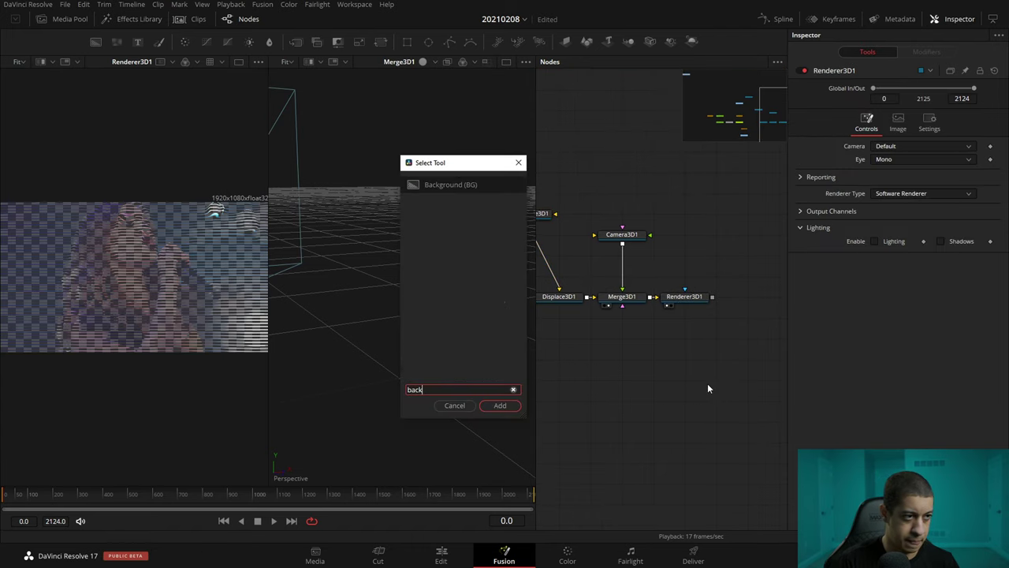
{"action": "key", "text": "Return"}
{"action": "left_click_drag", "start_coordinate": [733, 408], "coordinate": [674, 363]}
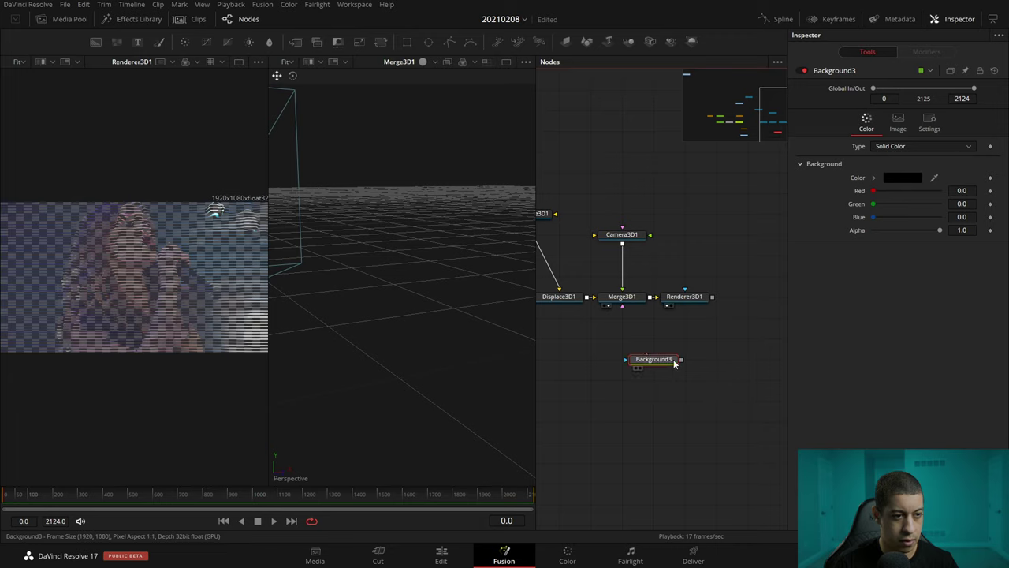
{"action": "left_click_drag", "start_coordinate": [713, 297], "coordinate": [681, 359]}
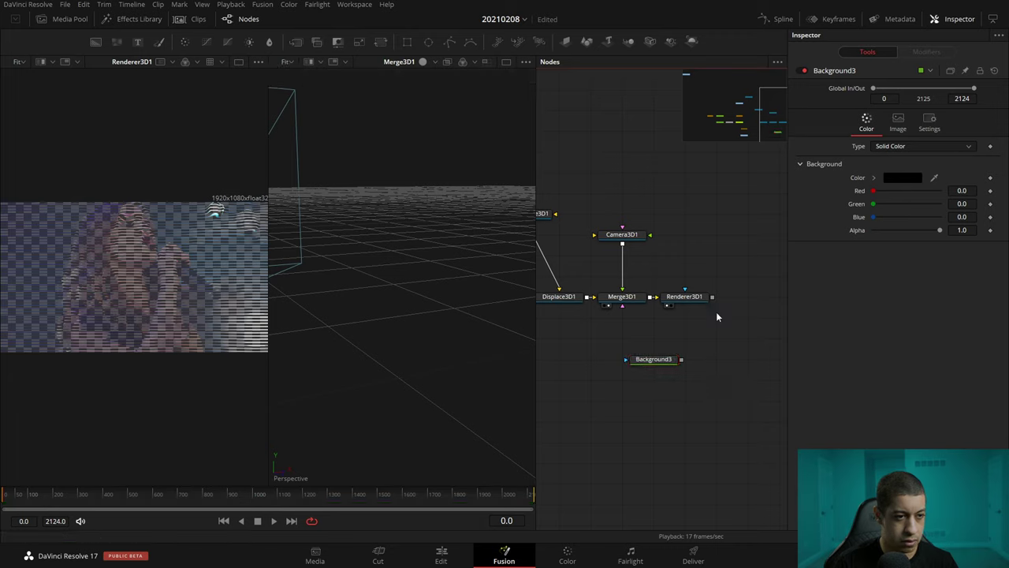
{"action": "left_click_drag", "start_coordinate": [712, 297], "coordinate": [682, 359]}
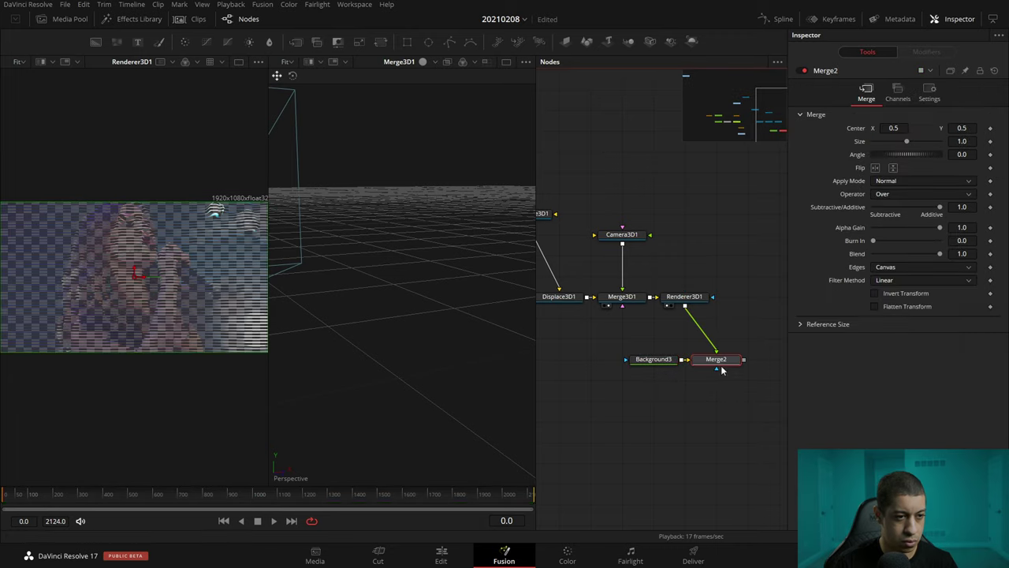
Preview Merge2 in a single viewer, play it back, and save the project.
{"action": "key", "text": "2"}
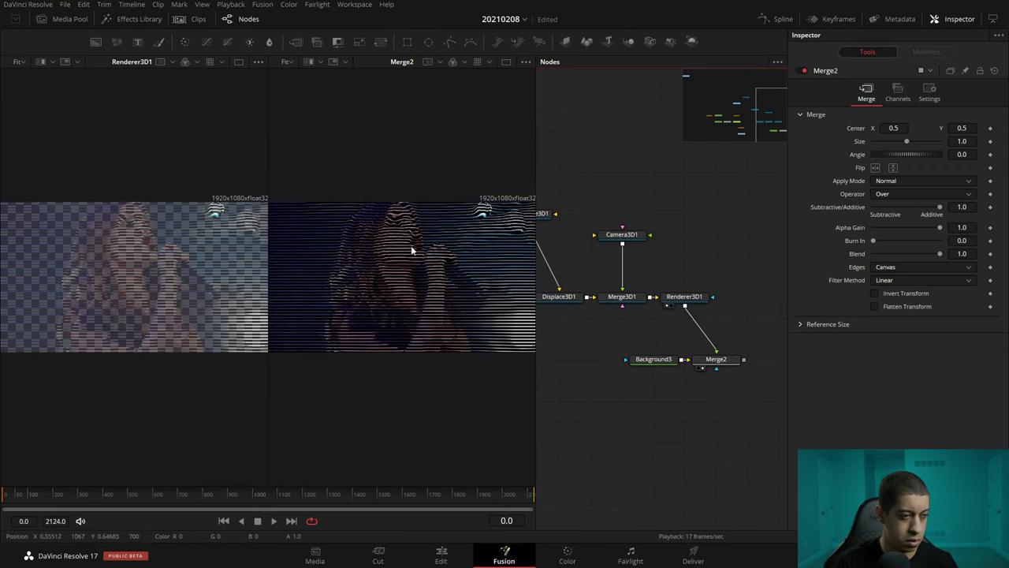
{"action": "left_click", "coordinate": [506, 61]}
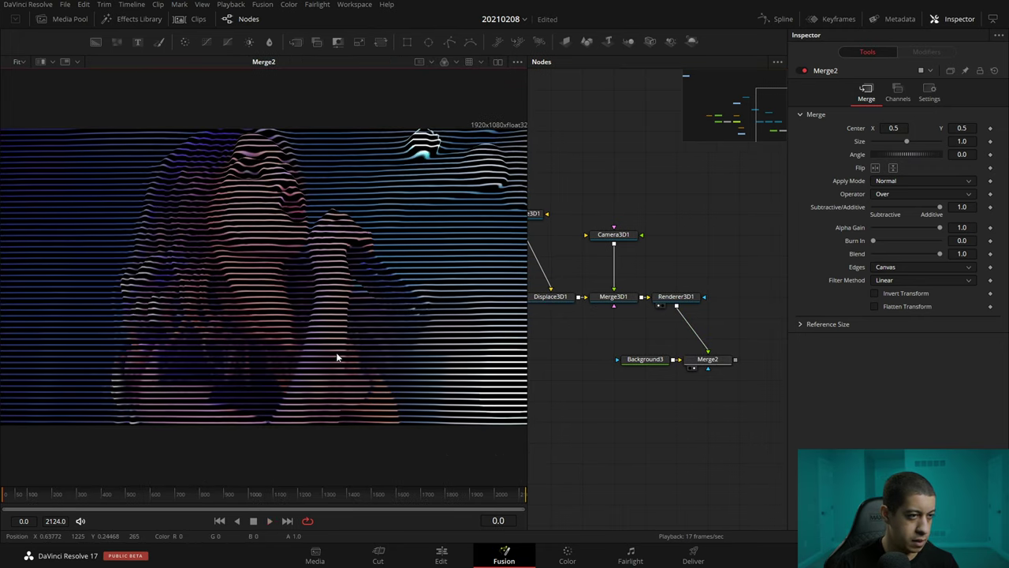
{"action": "key", "text": "space"}
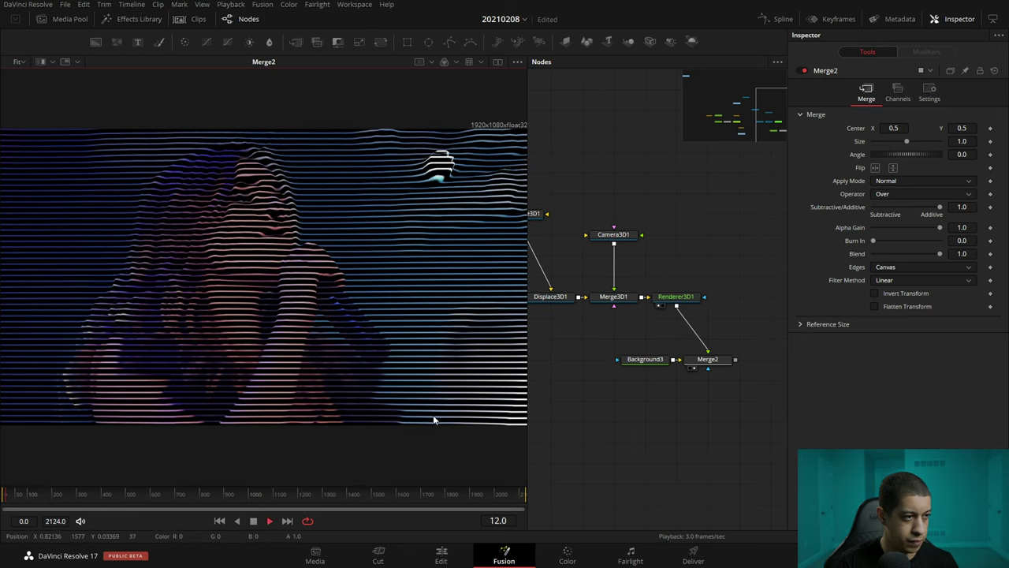
{"action": "key", "text": "space"}
{"action": "scroll", "coordinate": [674, 357], "scroll_direction": "up", "scroll_amount": 2}
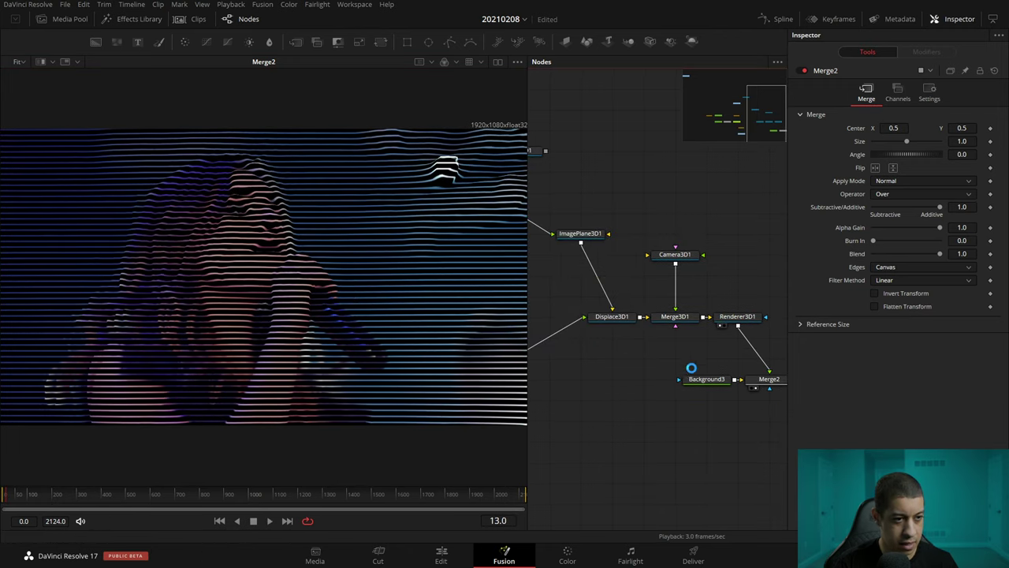
{"action": "key", "text": "ctrl+s"}
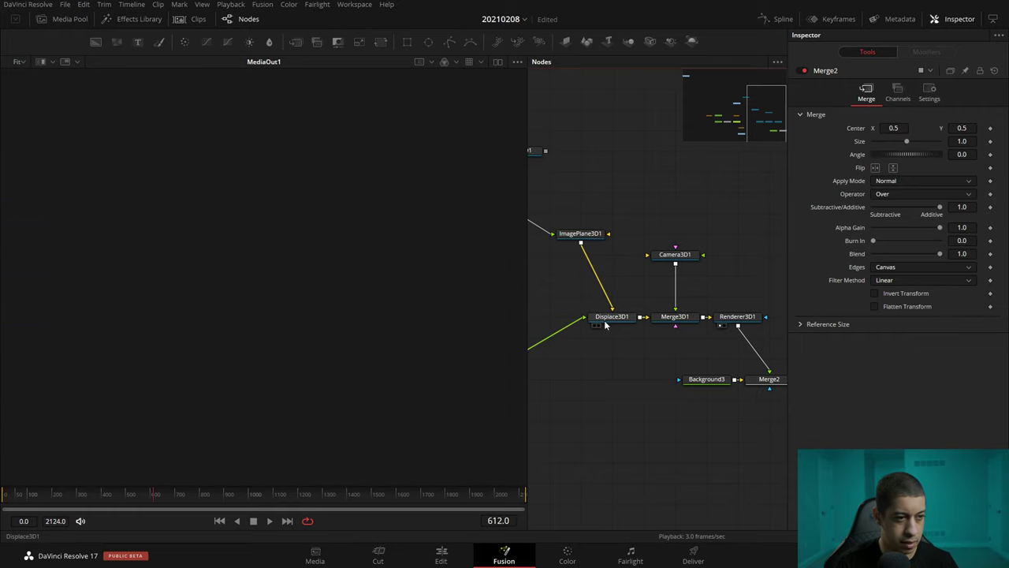
{"action": "left_click", "coordinate": [606, 320]}
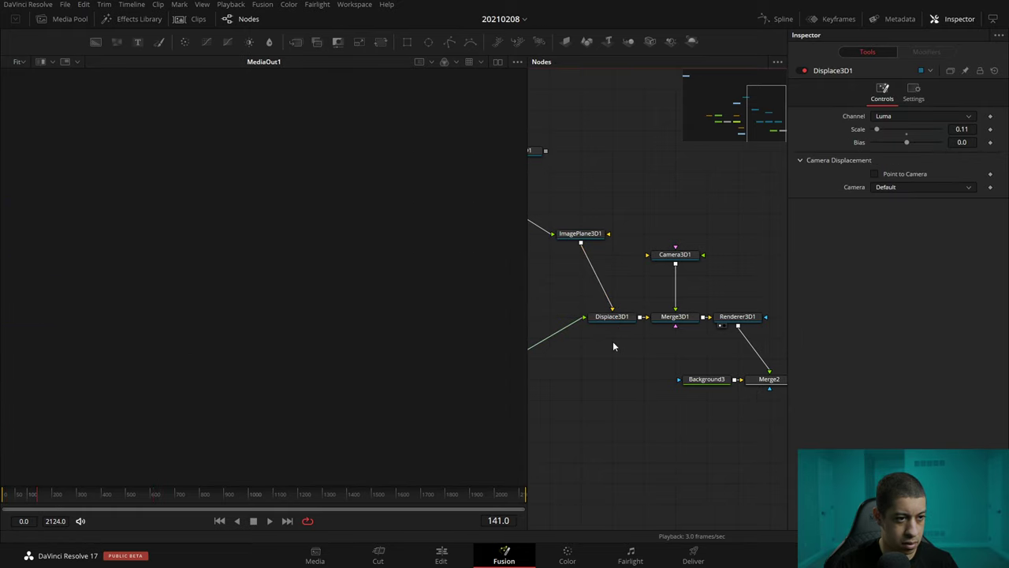
Set Displace3D1's Scale to about 0.16, checking the mesh in the 3D view.
{"action": "left_click_drag", "start_coordinate": [410, 312], "coordinate": [414, 314]}
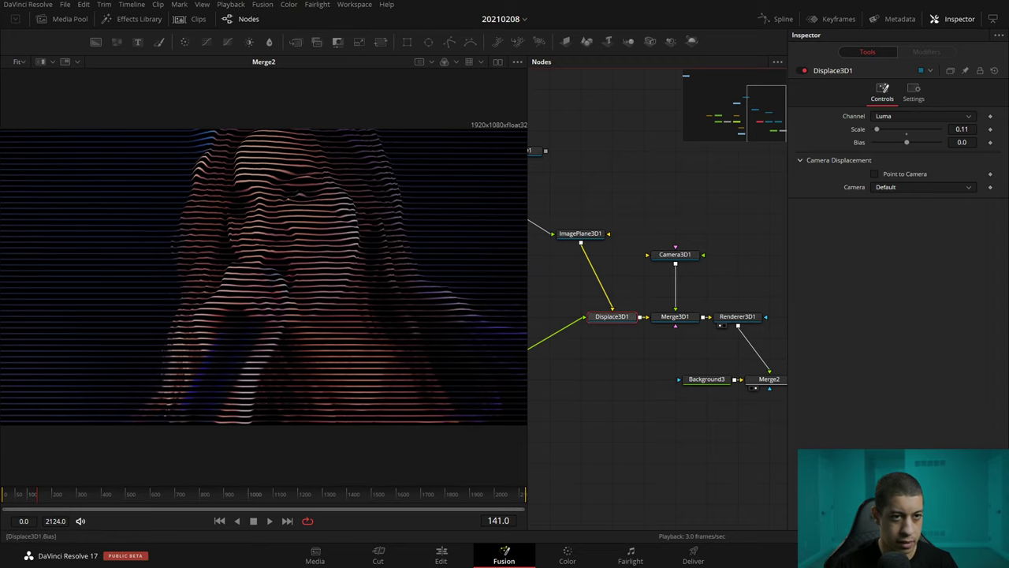
{"action": "left_click_drag", "start_coordinate": [874, 135], "coordinate": [880, 134]}
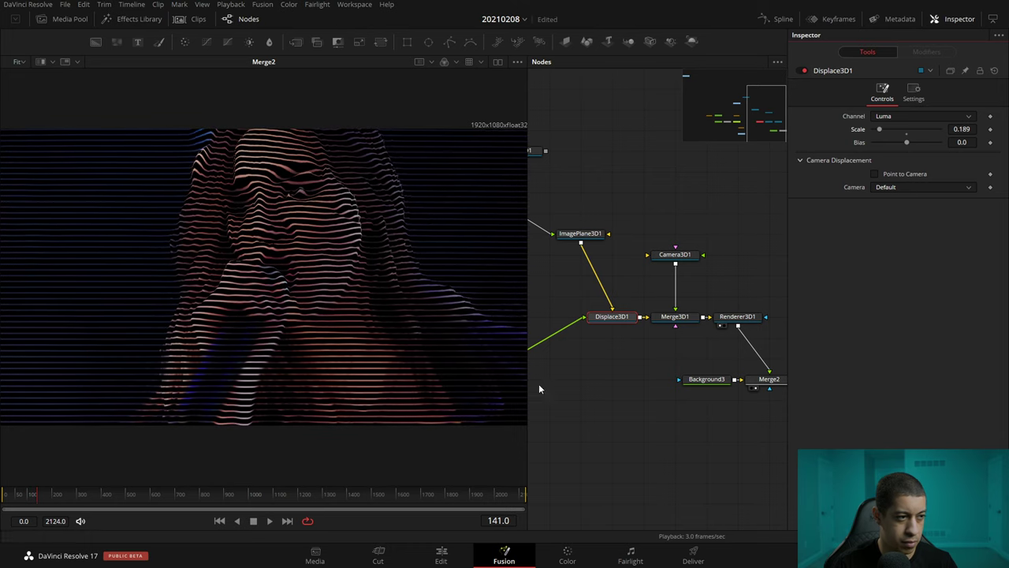
{"action": "left_click_drag", "start_coordinate": [675, 323], "coordinate": [674, 319]}
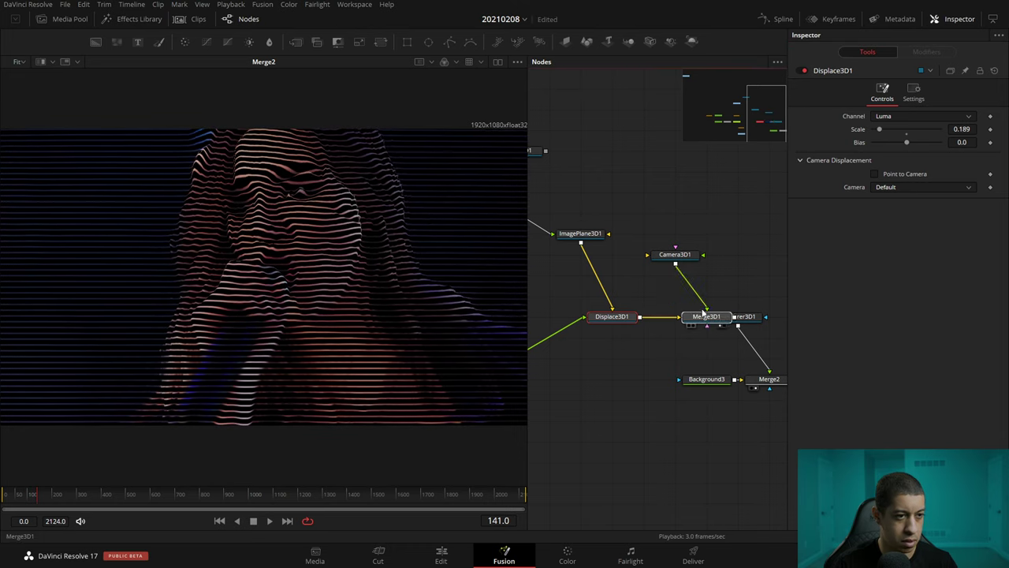
{"action": "mouse_move", "coordinate": [300, 365]}
{"action": "left_mouse_down"}
{"action": "mouse_move", "coordinate": [159, 319]}
{"action": "mouse_move", "coordinate": [319, 265]}
{"action": "mouse_move", "coordinate": [305, 313]}
{"action": "mouse_move", "coordinate": [340, 136]}
{"action": "mouse_move", "coordinate": [301, 241]}
{"action": "left_mouse_up"}
{"action": "scroll", "coordinate": [226, 295], "scroll_direction": "up", "scroll_amount": 2}
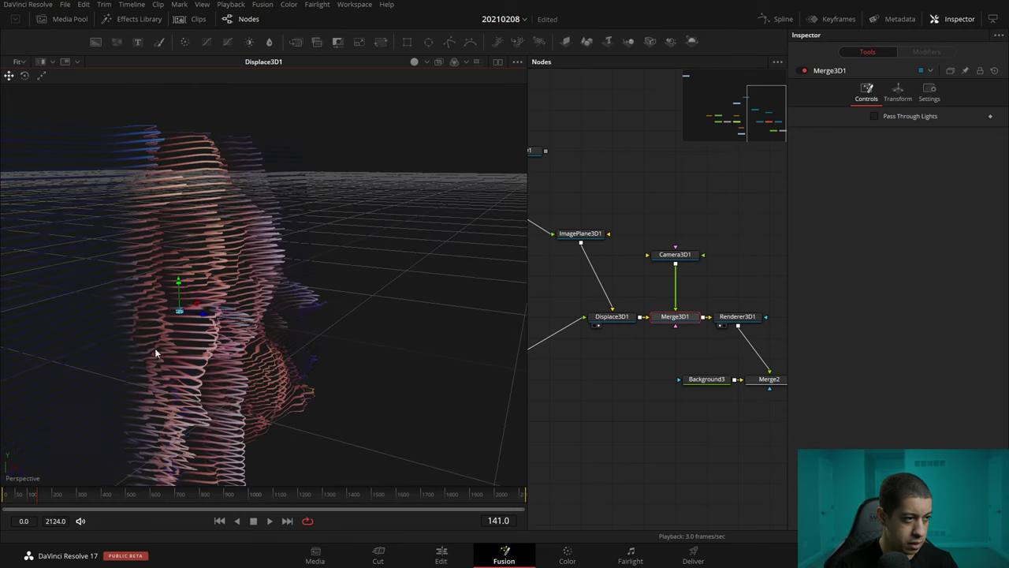
{"action": "left_click_drag", "start_coordinate": [155, 353], "coordinate": [221, 321]}
{"action": "left_click", "coordinate": [612, 317]}
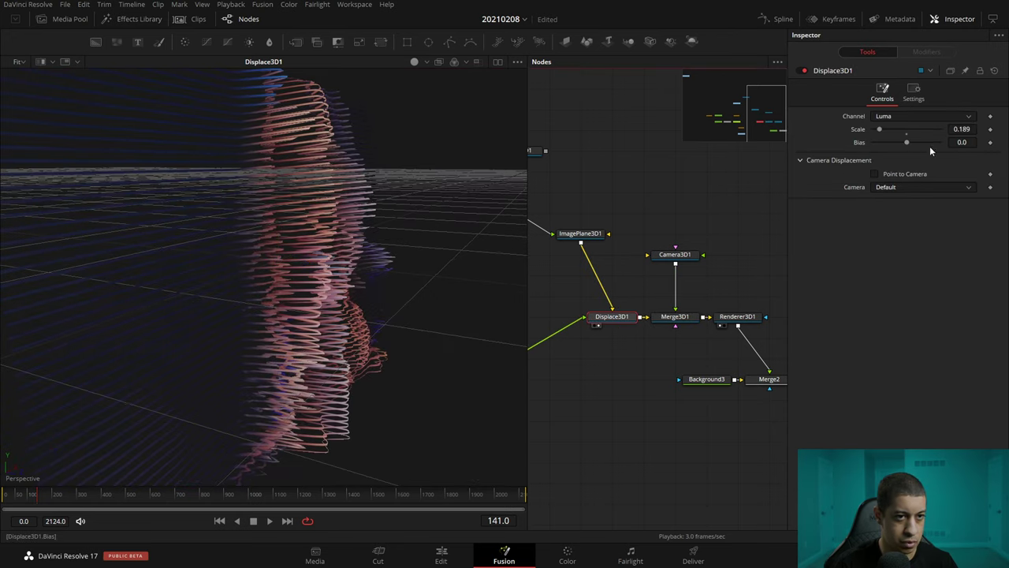
{"action": "mouse_move", "coordinate": [883, 132]}
{"action": "left_mouse_down"}
{"action": "mouse_move", "coordinate": [889, 136]}
{"action": "mouse_move", "coordinate": [871, 129]}
{"action": "left_mouse_up"}
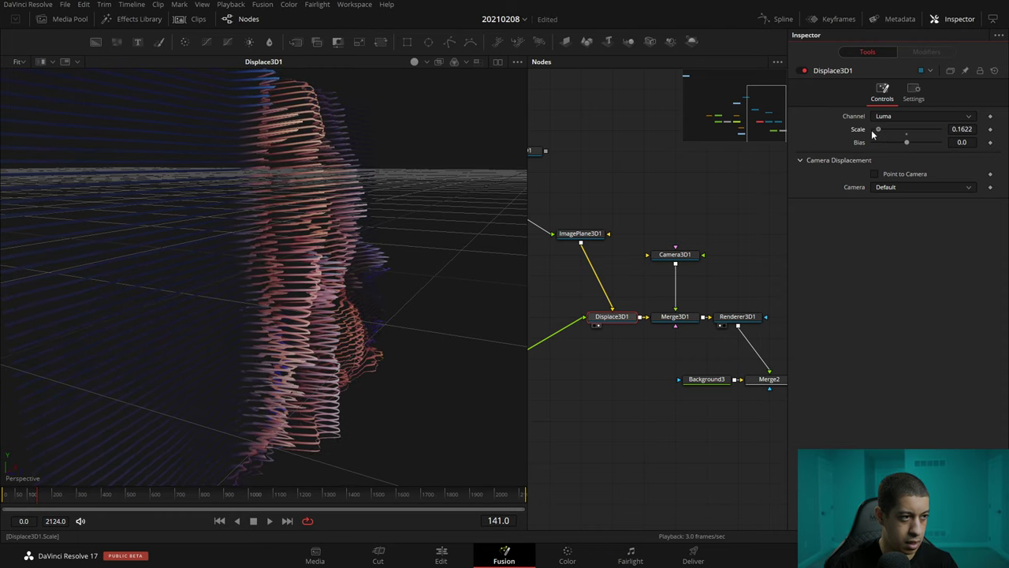
{"action": "mouse_move", "coordinate": [220, 300]}
{"action": "left_mouse_down"}
{"action": "mouse_move", "coordinate": [300, 390]}
{"action": "mouse_move", "coordinate": [277, 372]}
{"action": "mouse_move", "coordinate": [153, 338]}
{"action": "mouse_move", "coordinate": [212, 308]}
{"action": "left_mouse_up"}
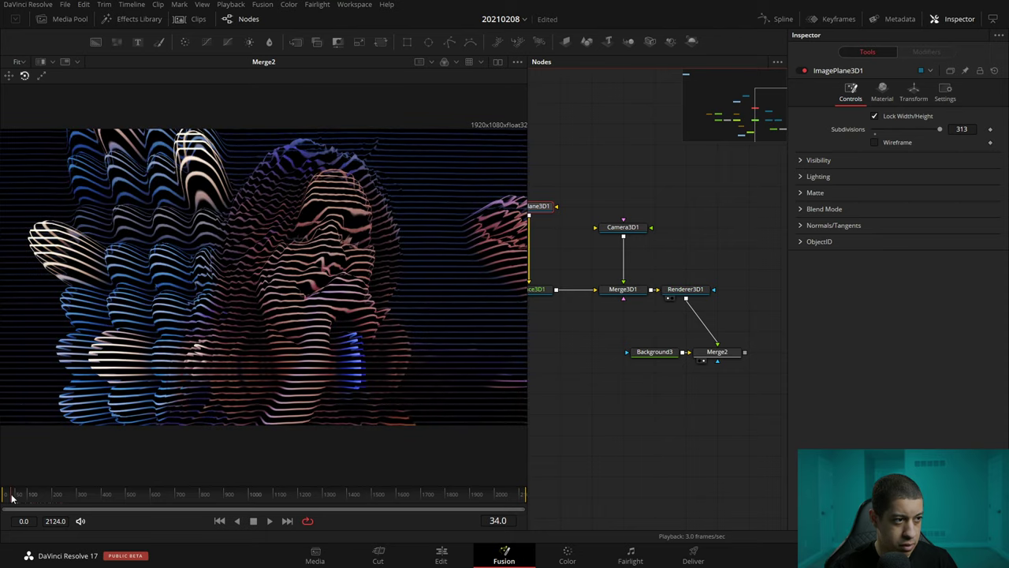
From the node graph's right-click menu, show the Add Tool submenu of tool categories.
{"action": "left_click_drag", "start_coordinate": [12, 496], "coordinate": [13, 498]}
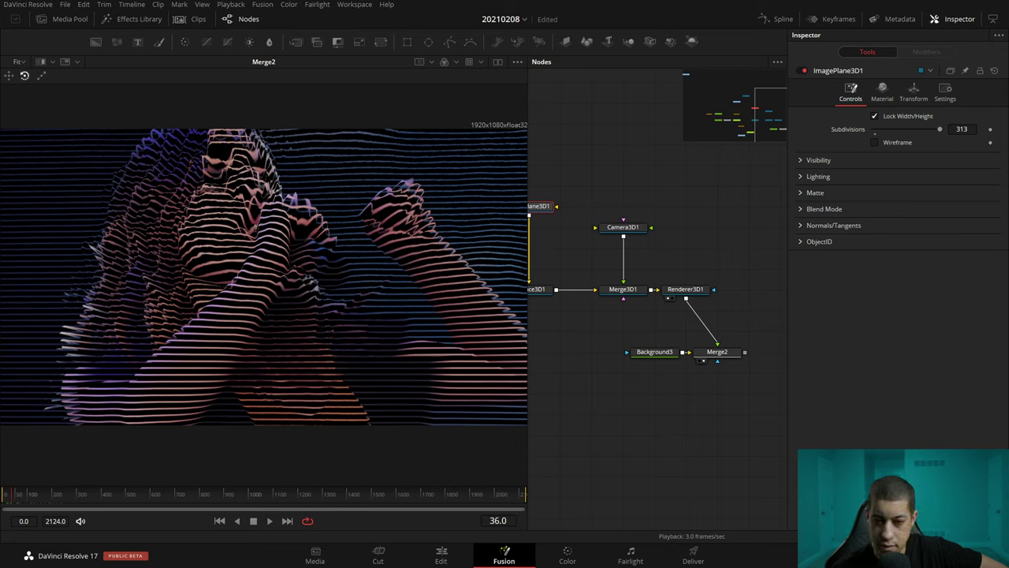
{"action": "left_click", "coordinate": [633, 445]}
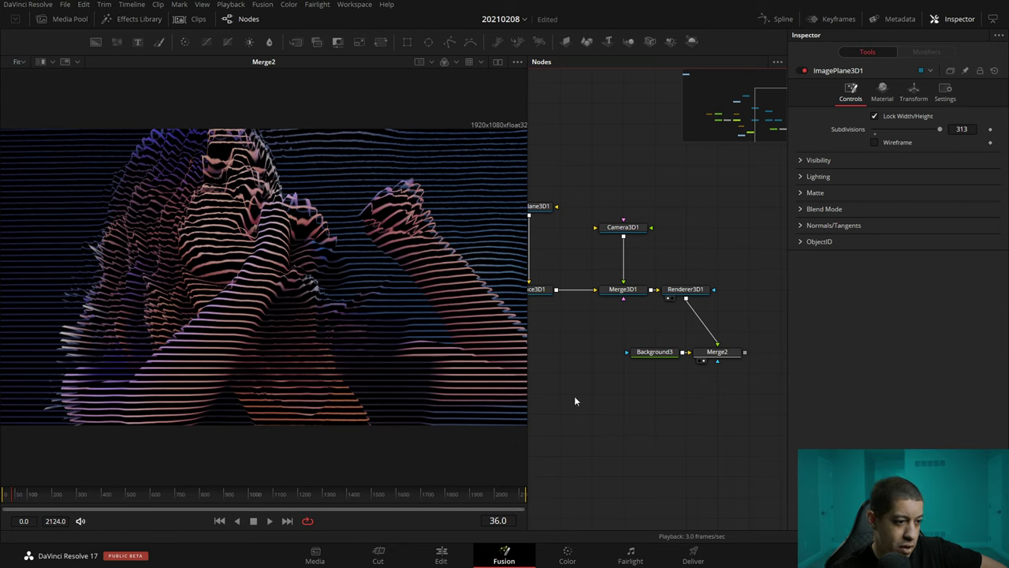
{"action": "right_click", "coordinate": [581, 427]}
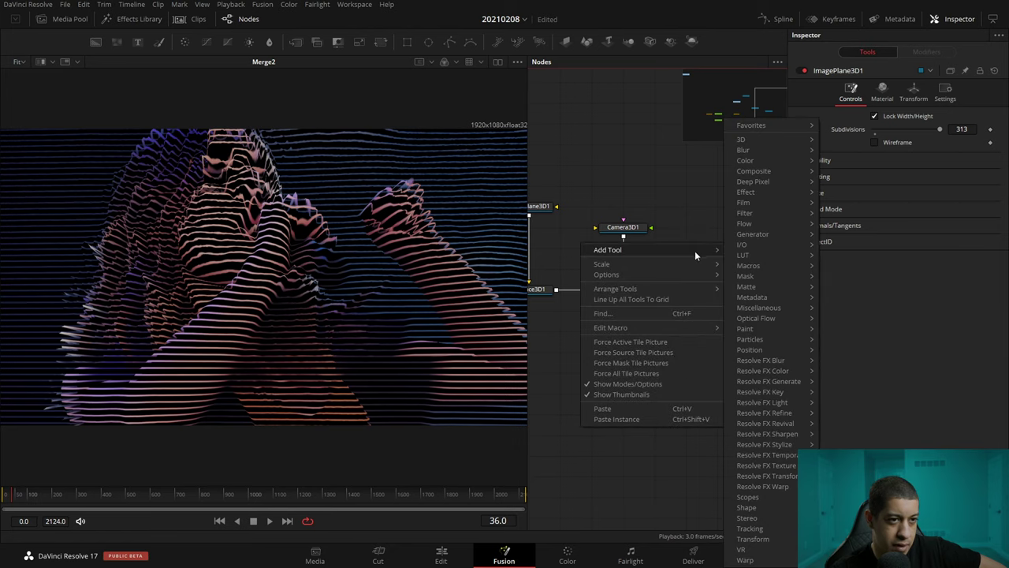
{"action": "mouse_move", "coordinate": [608, 249]}
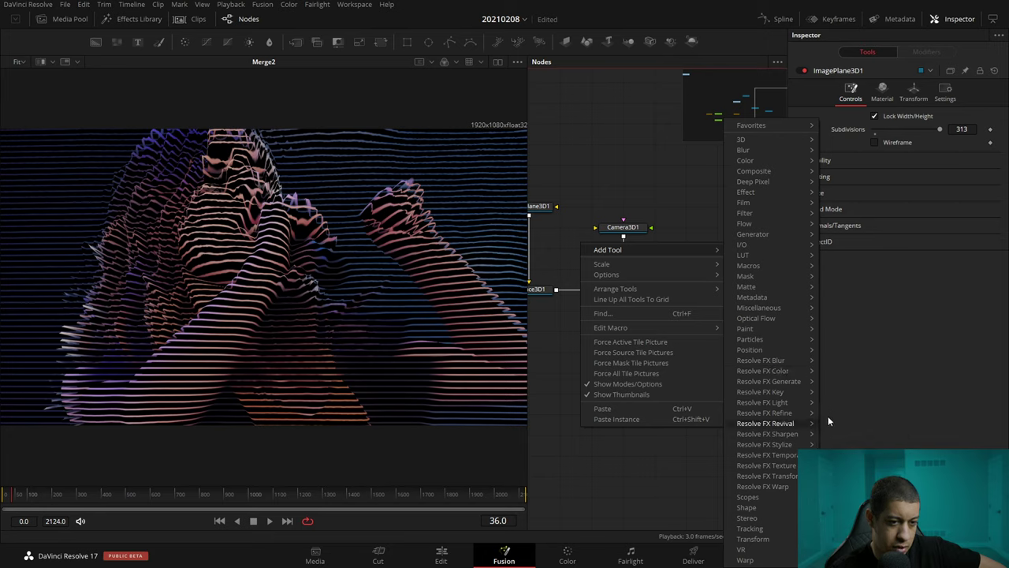
Wire a ContrastPop1 node between MediaIn2 and ImagePlane3D1 and raise its detail amount to 0.7.
{"action": "left_click", "coordinate": [865, 416]}
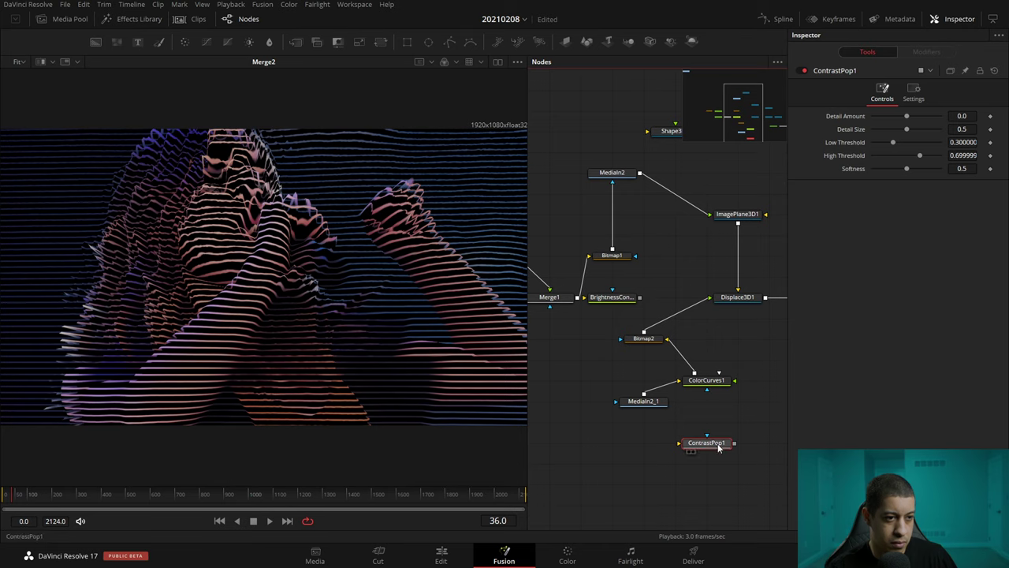
{"action": "mouse_move", "coordinate": [713, 443]}
{"action": "left_mouse_down"}
{"action": "mouse_move", "coordinate": [592, 372]}
{"action": "mouse_move", "coordinate": [587, 381]}
{"action": "left_mouse_up"}
{"action": "left_click_drag", "start_coordinate": [660, 407], "coordinate": [596, 407]}
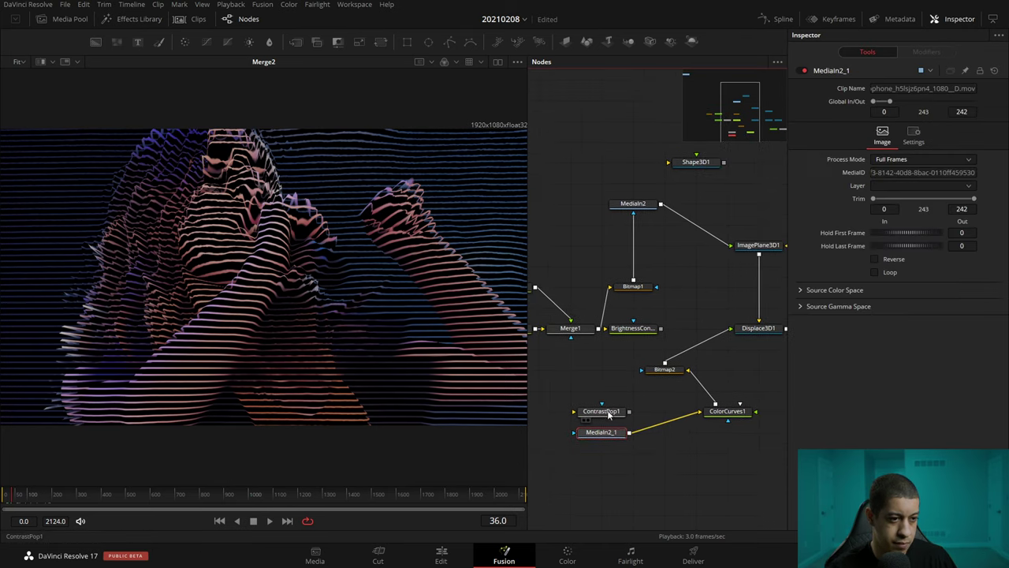
{"action": "mouse_move", "coordinate": [626, 409]}
{"action": "left_mouse_down"}
{"action": "mouse_move", "coordinate": [689, 263]}
{"action": "mouse_move", "coordinate": [735, 250]}
{"action": "left_mouse_up"}
{"action": "key", "text": "1"}
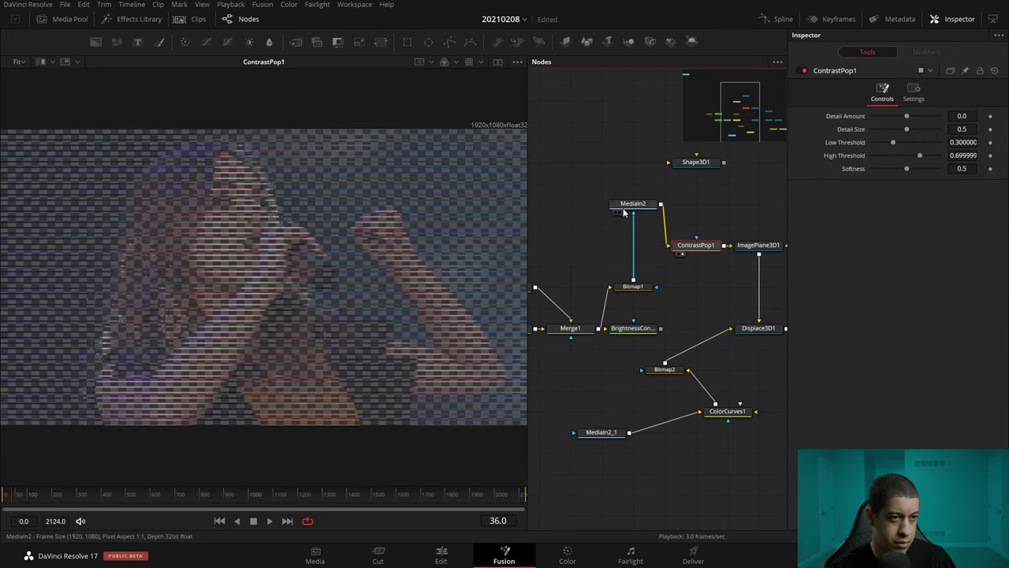
{"action": "left_click_drag", "start_coordinate": [443, 270], "coordinate": [444, 270]}
{"action": "left_click", "coordinate": [588, 236]}
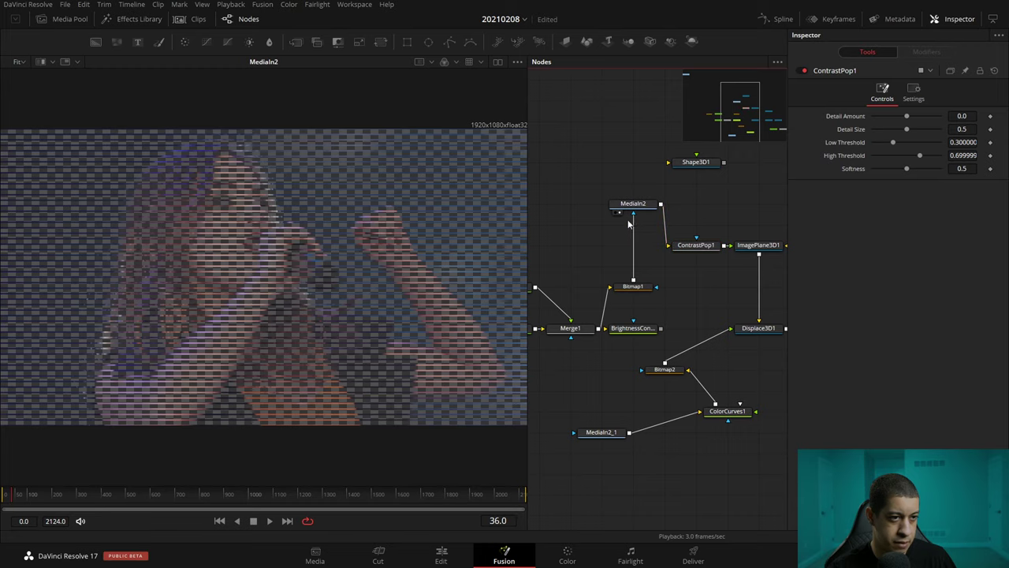
{"action": "left_click", "coordinate": [695, 245]}
{"action": "key", "text": "1"}
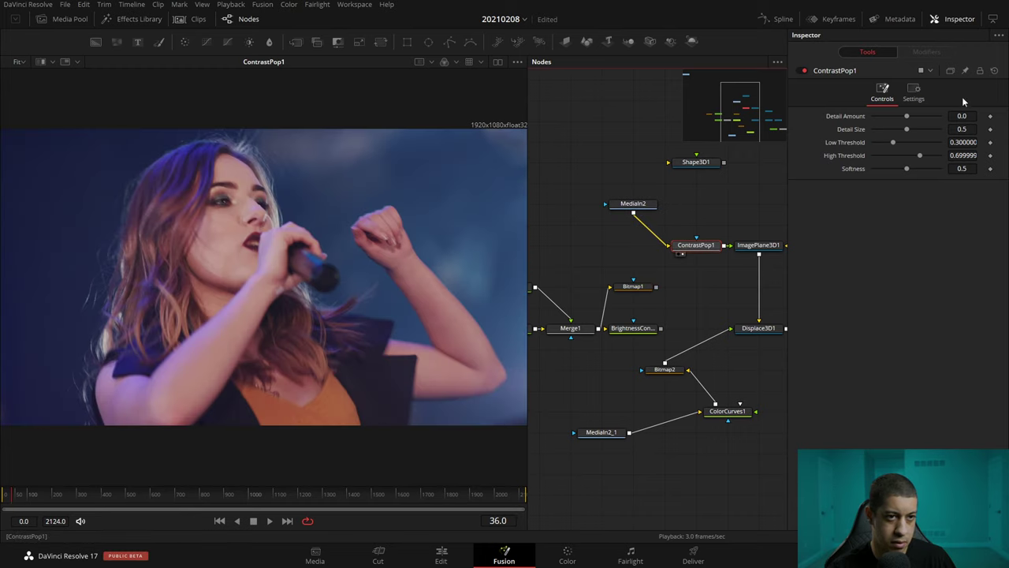
{"action": "mouse_move", "coordinate": [908, 116]}
{"action": "left_mouse_down"}
{"action": "mouse_move", "coordinate": [931, 117]}
{"action": "mouse_move", "coordinate": [914, 117]}
{"action": "mouse_move", "coordinate": [930, 116]}
{"action": "mouse_move", "coordinate": [926, 134]}
{"action": "mouse_move", "coordinate": [895, 143]}
{"action": "left_mouse_up"}
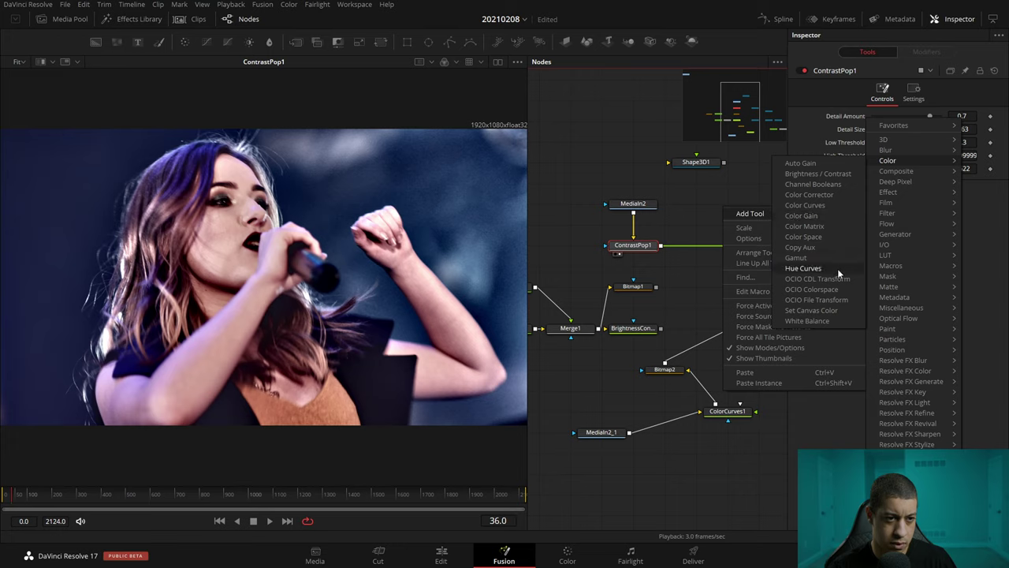
Add a saturation-only HLS ColorCurves2 after ContrastPop1 and raise its saturation curve.
{"action": "left_click", "coordinate": [829, 206]}
{"action": "left_click", "coordinate": [907, 129]}
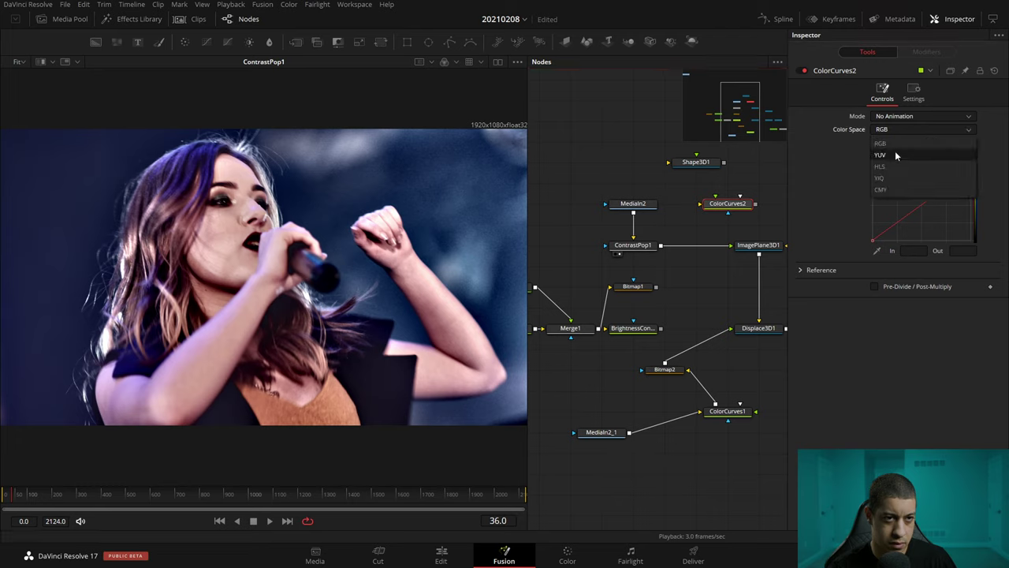
{"action": "left_click", "coordinate": [894, 167]}
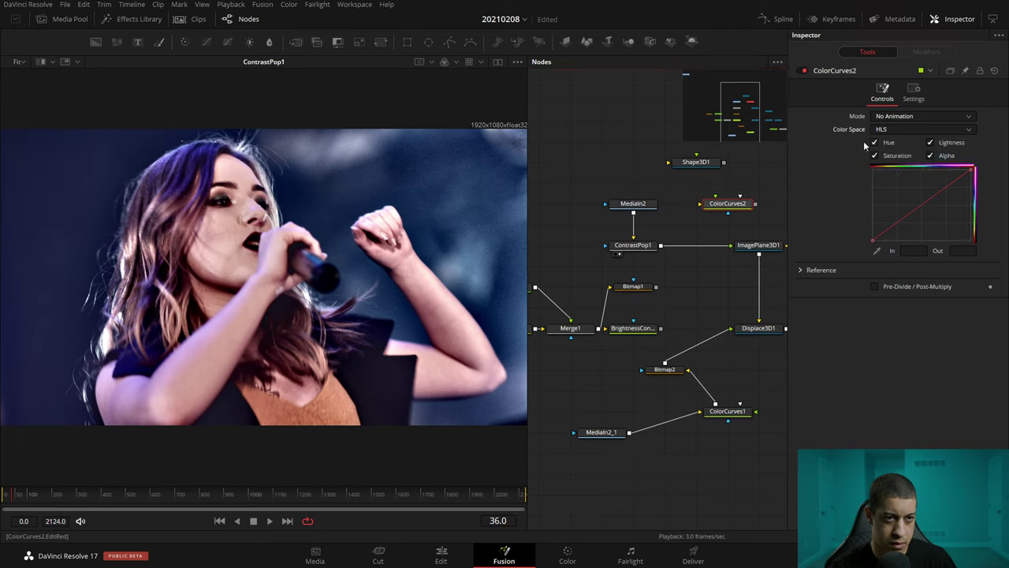
{"action": "left_click", "coordinate": [873, 142]}
{"action": "left_click", "coordinate": [930, 142]}
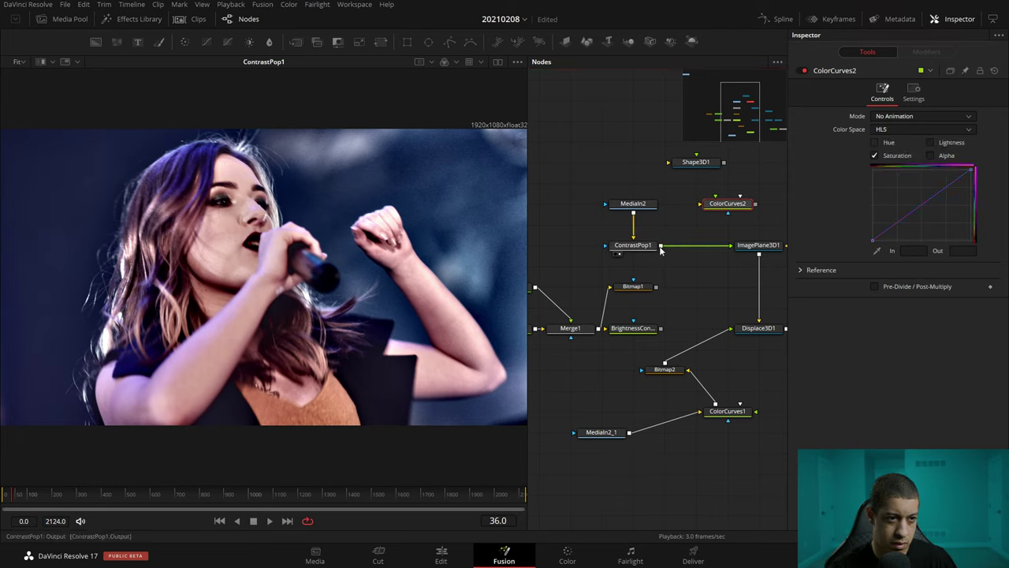
{"action": "left_click_drag", "start_coordinate": [661, 245], "coordinate": [699, 203]}
{"action": "key", "text": "1"}
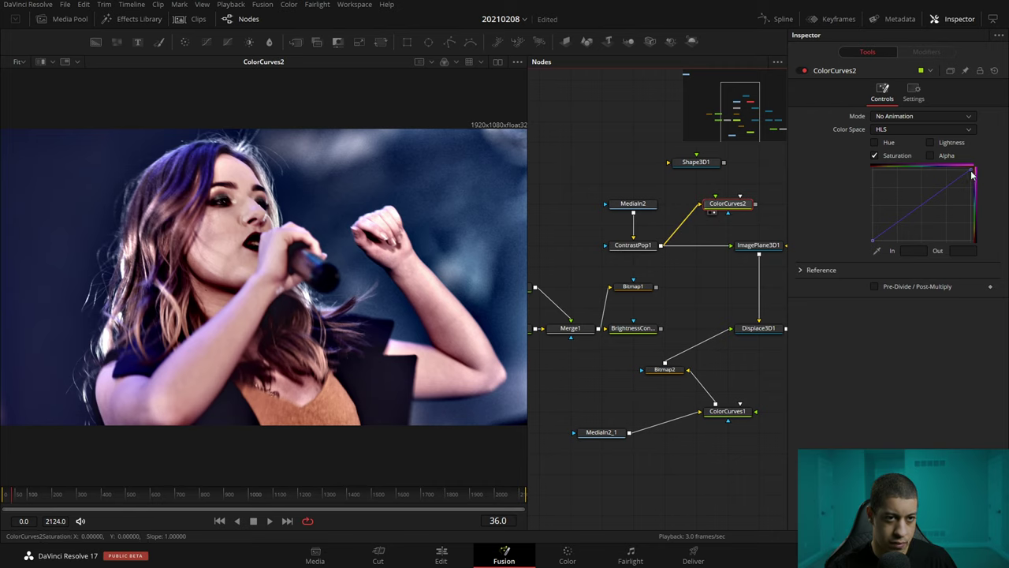
{"action": "mouse_move", "coordinate": [930, 199]}
{"action": "left_mouse_down"}
{"action": "mouse_move", "coordinate": [924, 181]}
{"action": "mouse_move", "coordinate": [905, 177]}
{"action": "mouse_move", "coordinate": [914, 171]}
{"action": "left_mouse_up"}
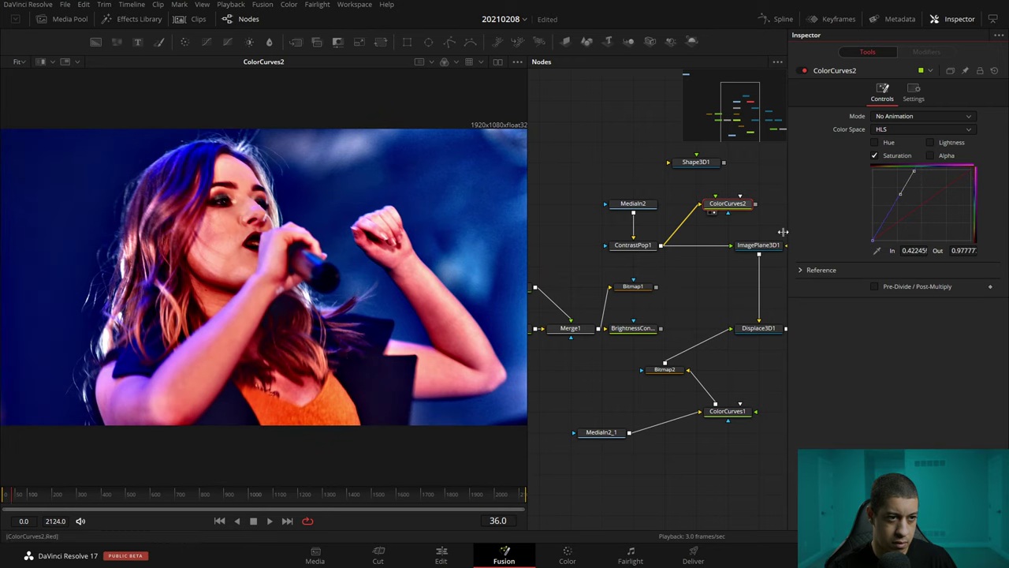
View the final merge output and reconnect MediaIn2 to Bitmap1's mask input.
{"action": "left_click_drag", "start_coordinate": [693, 288], "coordinate": [608, 299]}
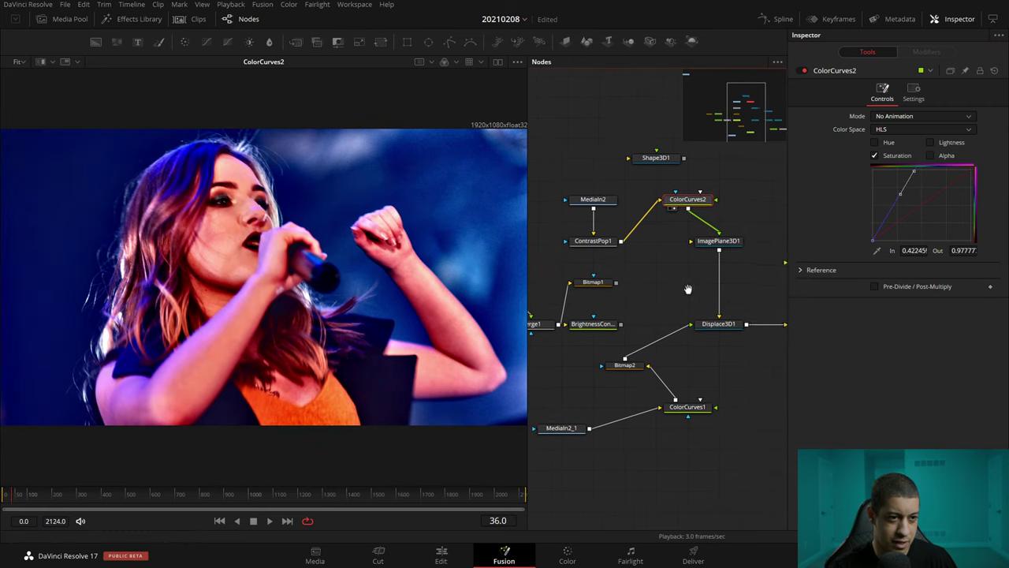
{"action": "left_click", "coordinate": [717, 323]}
{"action": "key", "text": "1"}
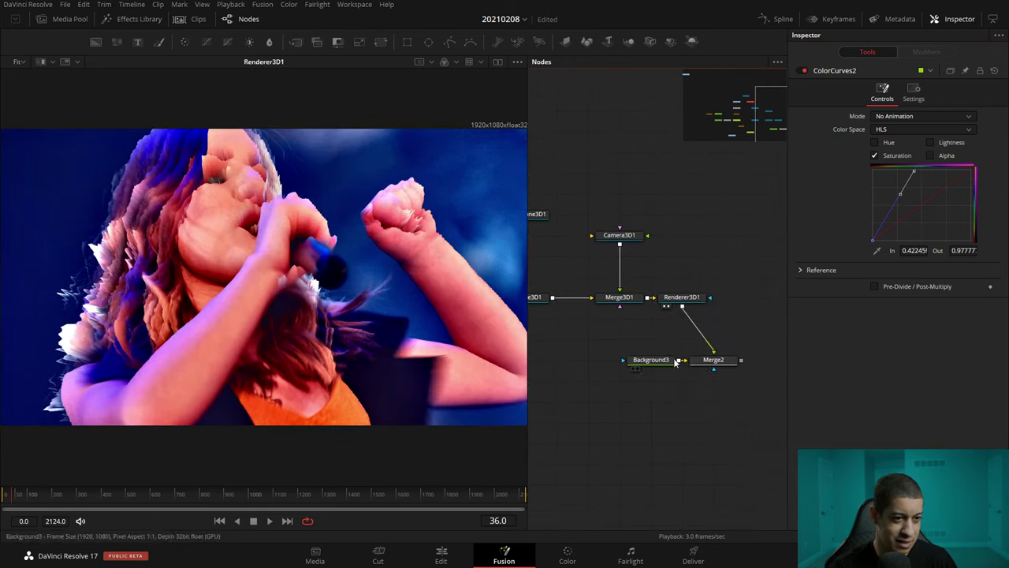
{"action": "left_click_drag", "start_coordinate": [653, 349], "coordinate": [667, 406]}
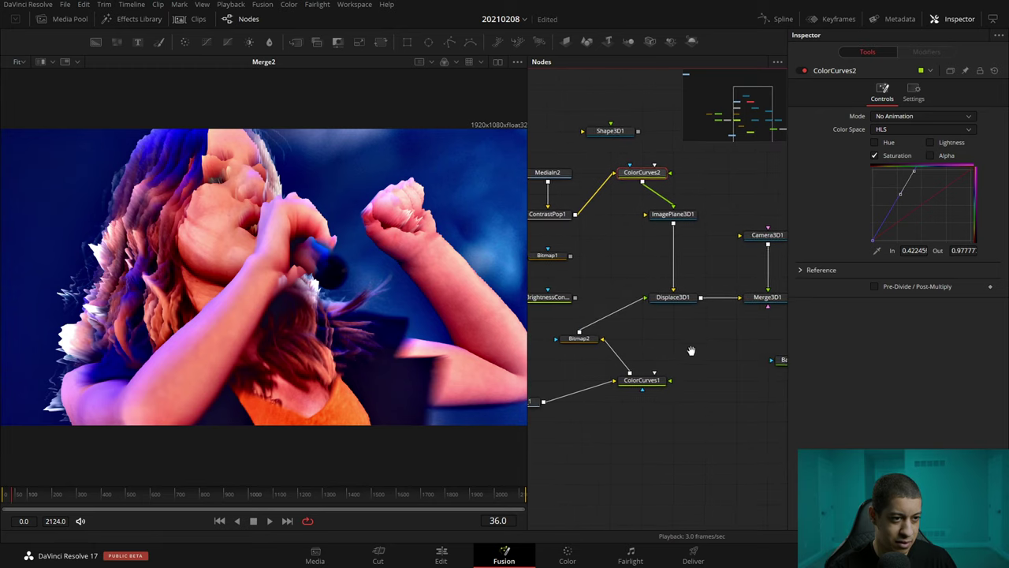
{"action": "left_click_drag", "start_coordinate": [563, 260], "coordinate": [634, 277]}
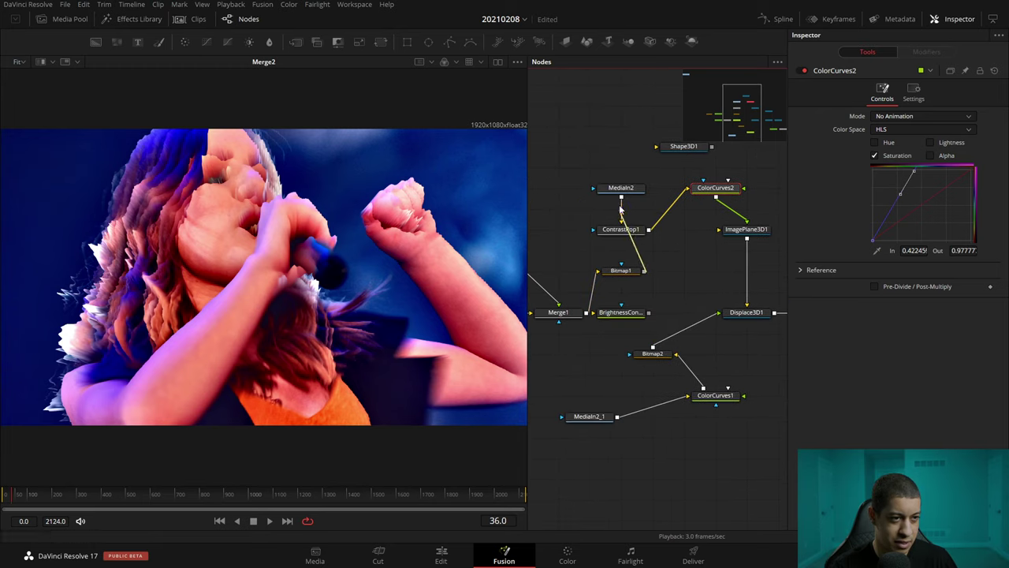
{"action": "mouse_move", "coordinate": [644, 273]}
{"action": "left_mouse_down"}
{"action": "mouse_move", "coordinate": [631, 190]}
{"action": "mouse_move", "coordinate": [599, 190]}
{"action": "left_mouse_up"}
Set ImagePlane3D1's subdivisions to 500 for denser scan lines.
{"action": "left_click", "coordinate": [601, 190]}
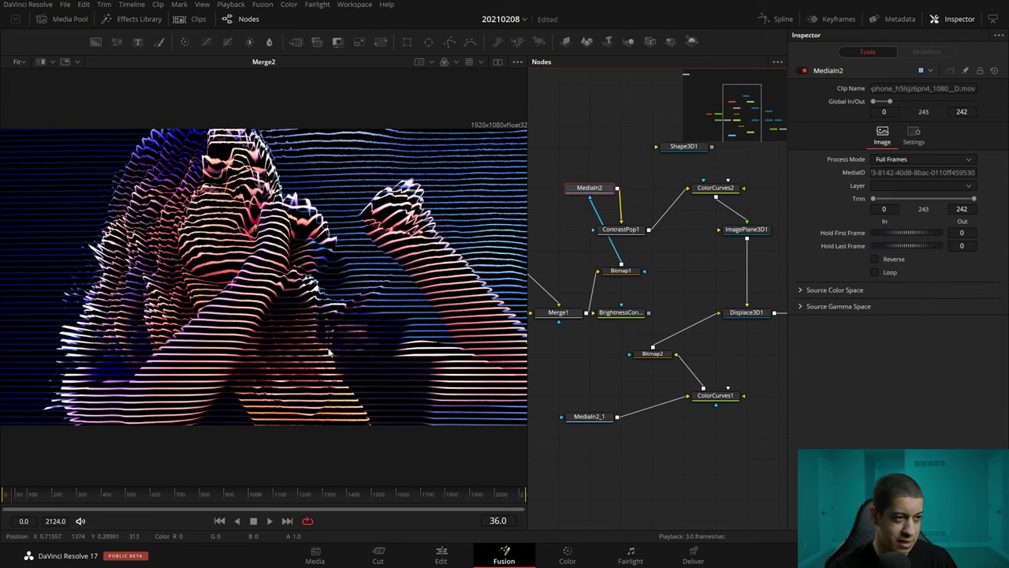
{"action": "left_click_drag", "start_coordinate": [633, 285], "coordinate": [567, 281]}
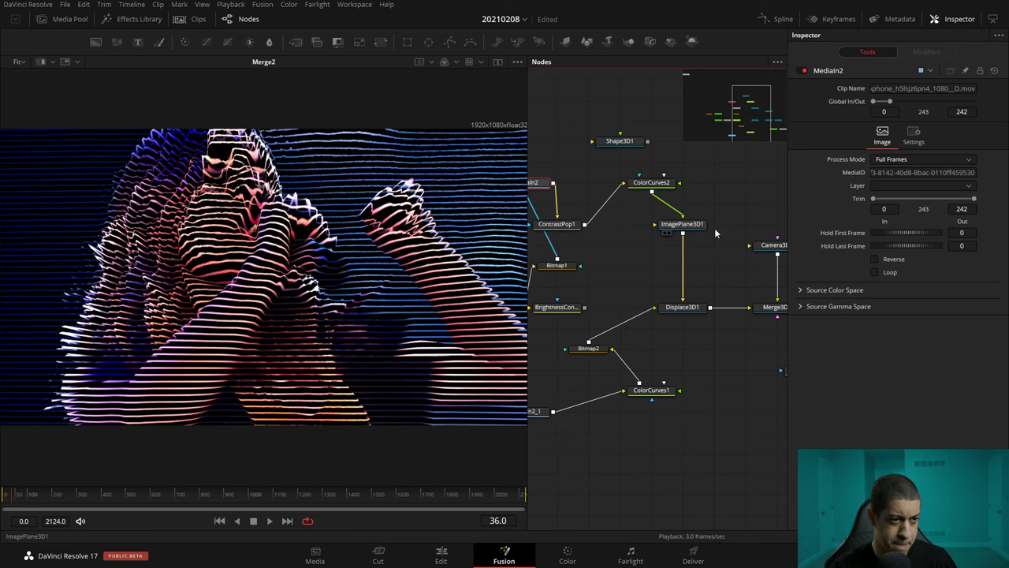
{"action": "left_click", "coordinate": [683, 225]}
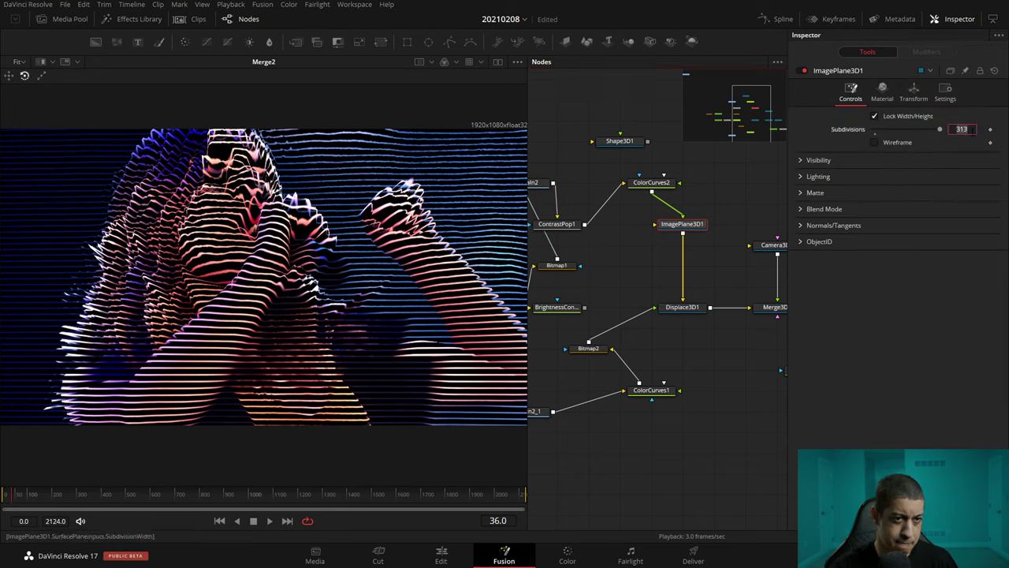
{"action": "type", "text": "00"}
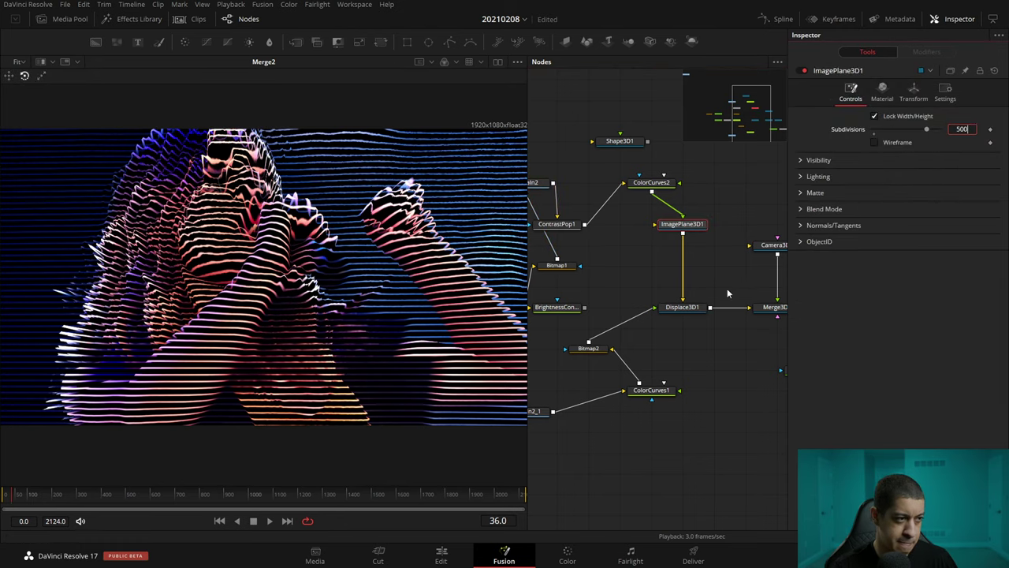
Lower Displace3D1's scale to 0.252 and preview later frames of the clip.
{"action": "left_click", "coordinate": [682, 307]}
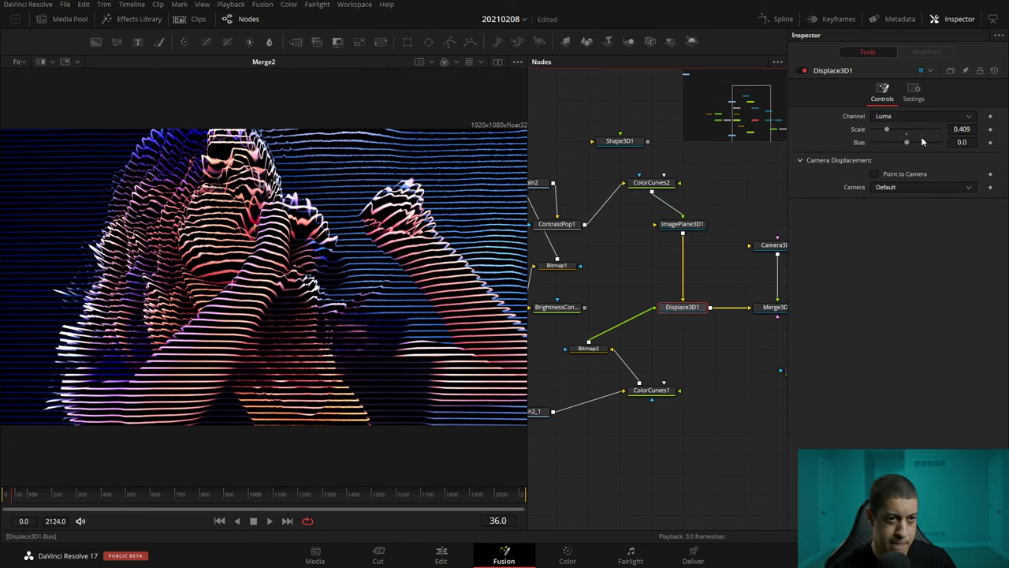
{"action": "left_click_drag", "start_coordinate": [886, 134], "coordinate": [882, 133]}
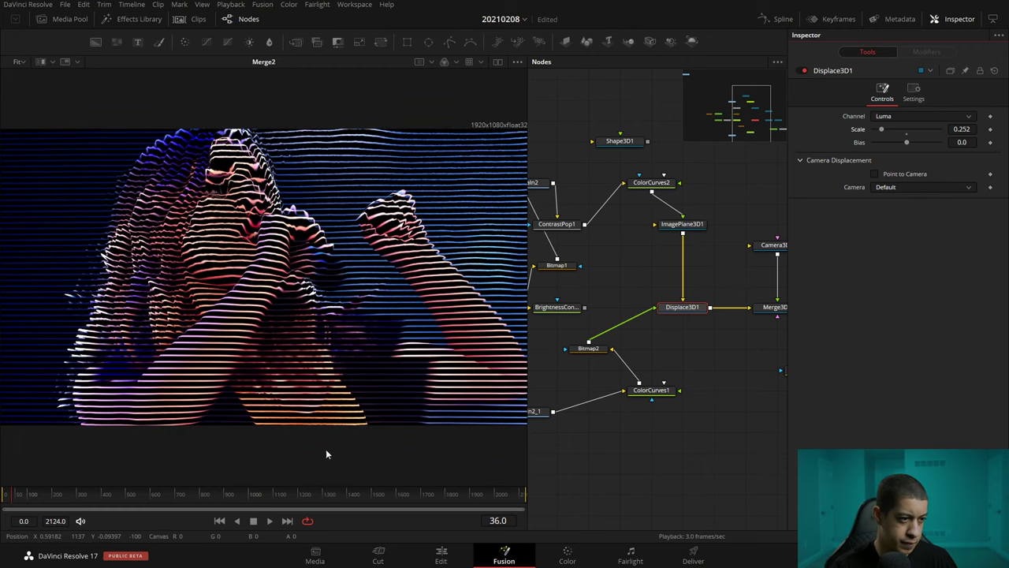
{"action": "mouse_move", "coordinate": [36, 499]}
{"action": "left_mouse_down"}
{"action": "mouse_move", "coordinate": [75, 502]}
{"action": "mouse_move", "coordinate": [45, 503]}
{"action": "left_mouse_up"}
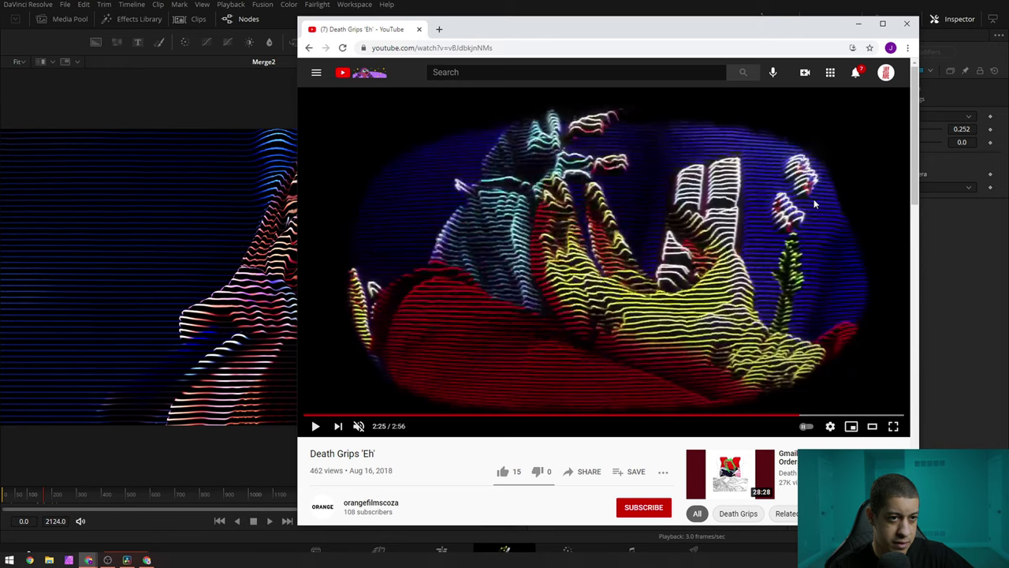
{"action": "left_click", "coordinate": [201, 456]}
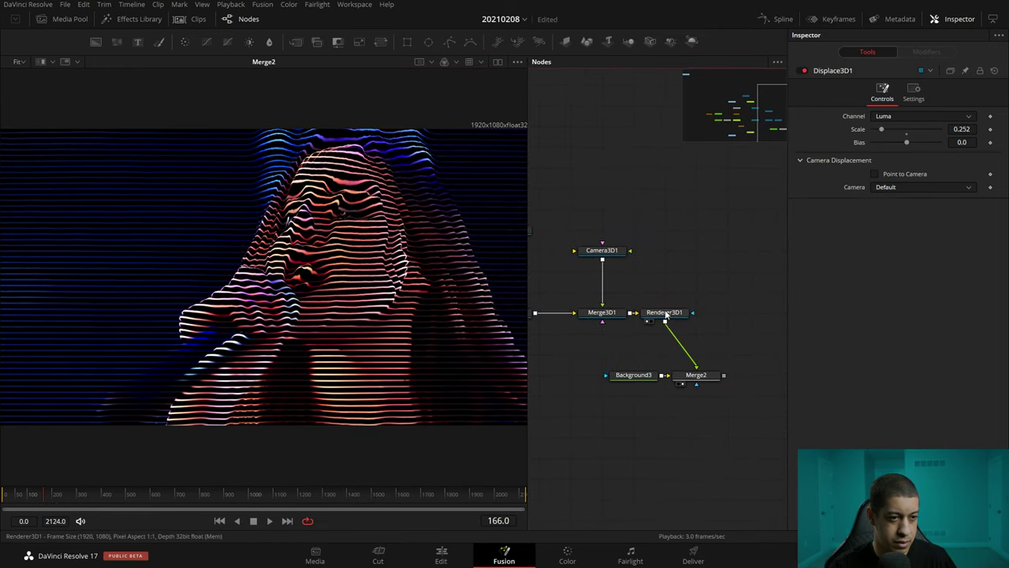
Add a Glow1 node between Renderer3D1 and Merge2.
{"action": "left_click_drag", "start_coordinate": [664, 312], "coordinate": [695, 271]}
{"action": "key", "text": "shift+space"}
{"action": "type", "text": "back"}
{"action": "key", "text": "BackSpace"}
{"action": "key", "text": "BackSpace"}
{"action": "key", "text": "BackSpace"}
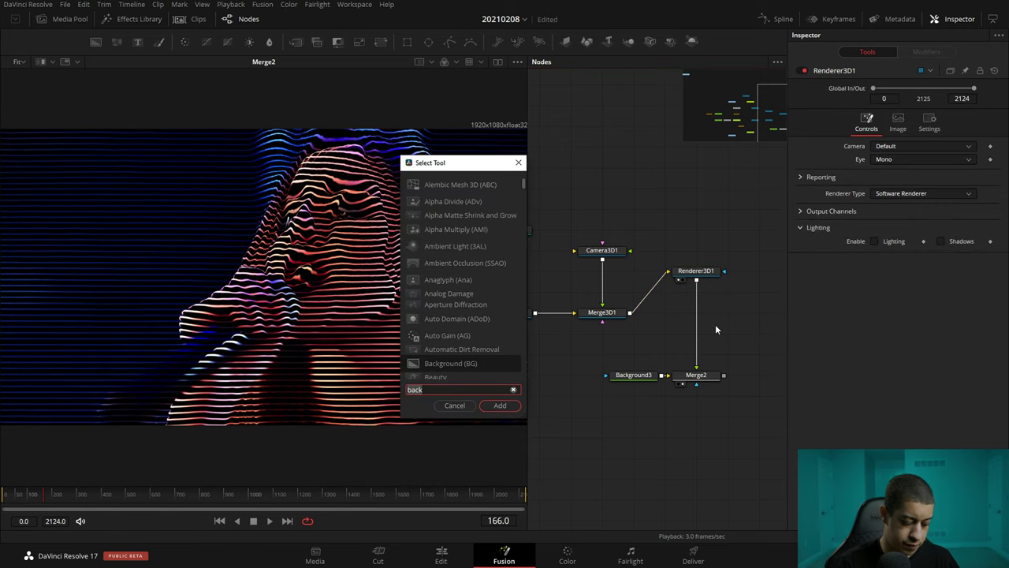
{"action": "type", "text": "glow"}
{"action": "key", "text": "Return"}
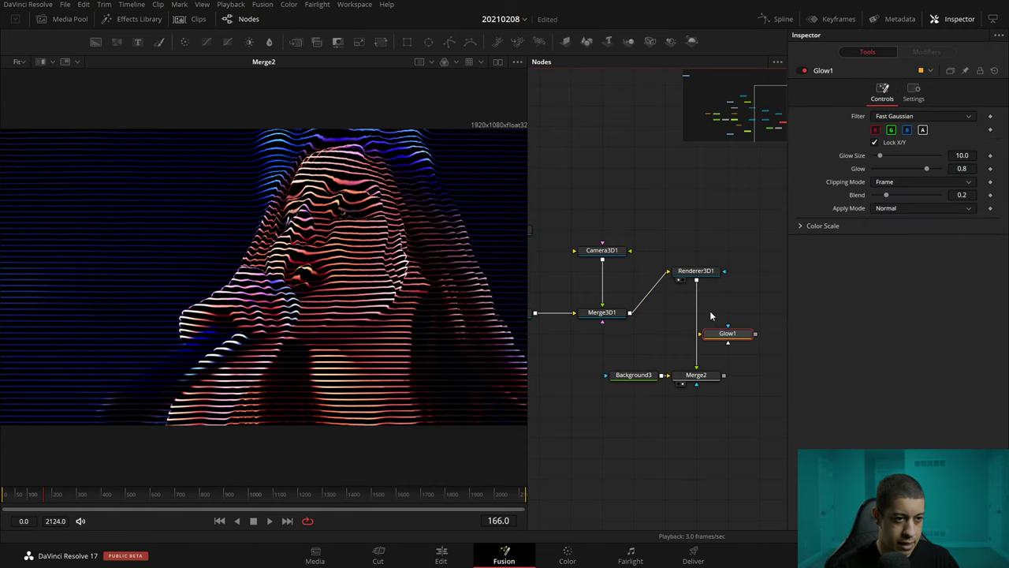
{"action": "left_click_drag", "start_coordinate": [696, 280], "coordinate": [721, 335]}
{"action": "key", "text": "1"}
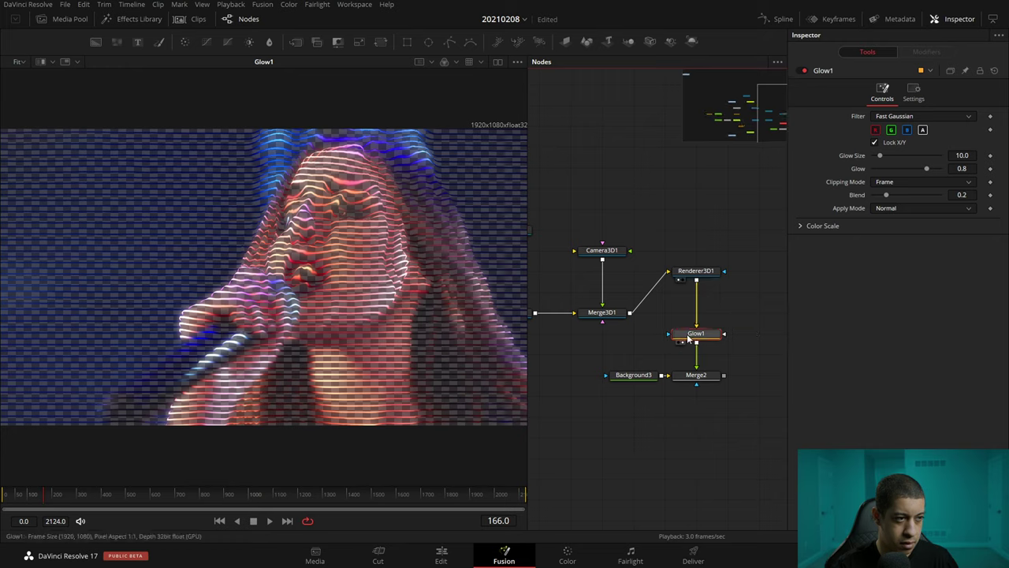
{"action": "left_click_drag", "start_coordinate": [715, 373], "coordinate": [316, 276]}
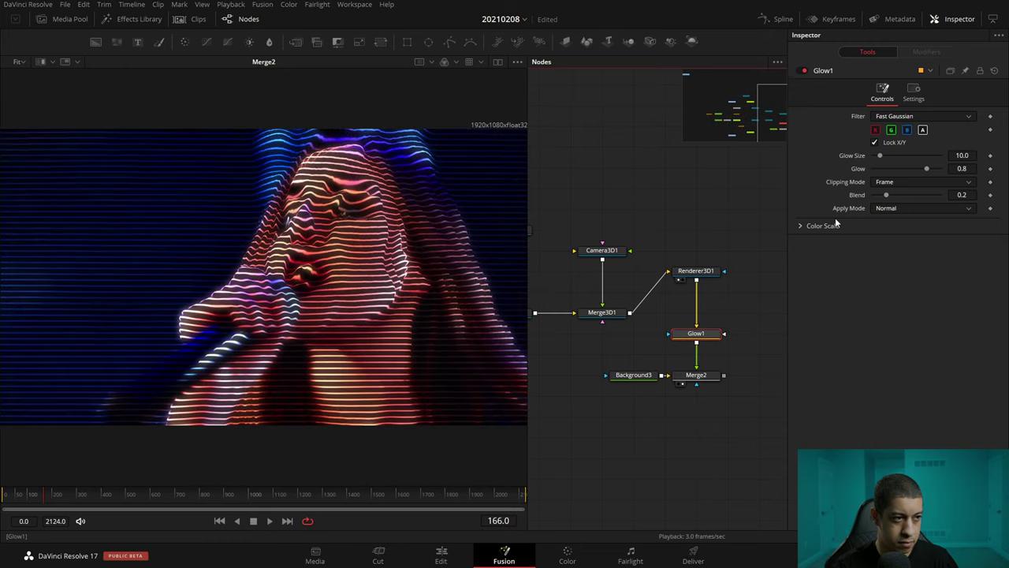
Set Glow1's size to 6.3 and glow to about 0.86, checking frame 64.
{"action": "left_click_drag", "start_coordinate": [883, 157], "coordinate": [880, 159]}
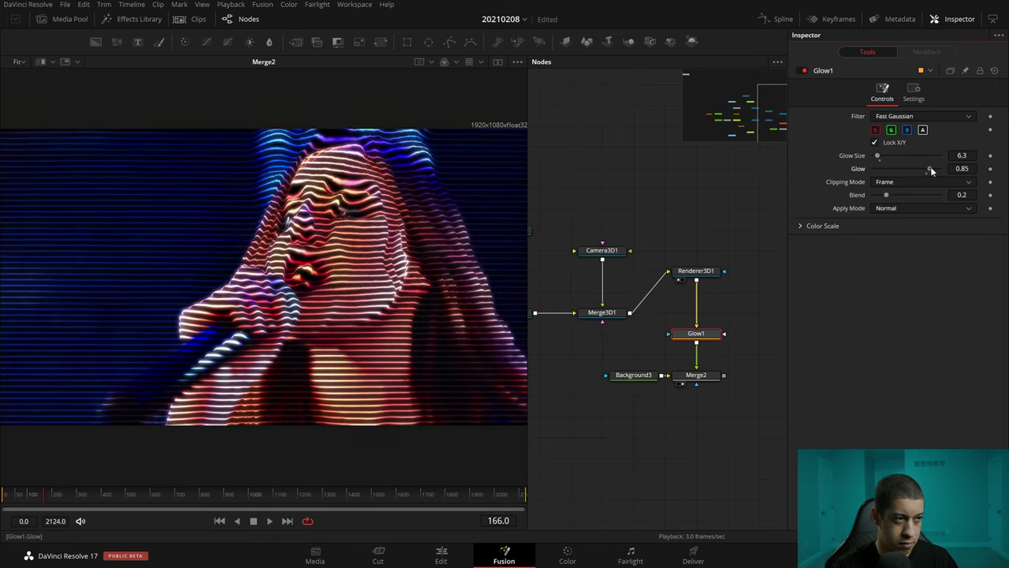
{"action": "left_click_drag", "start_coordinate": [930, 169], "coordinate": [932, 170]}
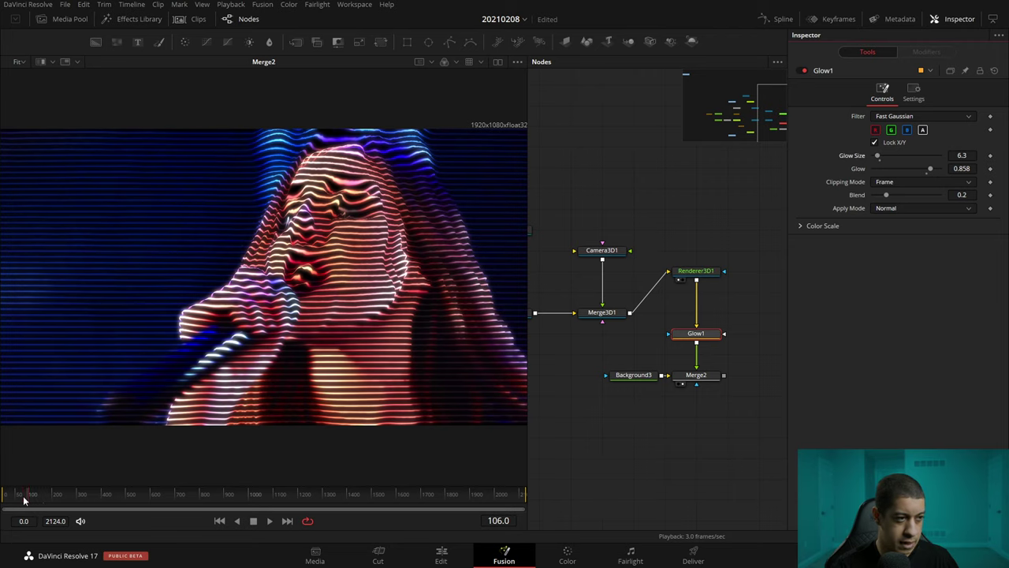
{"action": "left_click_drag", "start_coordinate": [25, 500], "coordinate": [20, 500]}
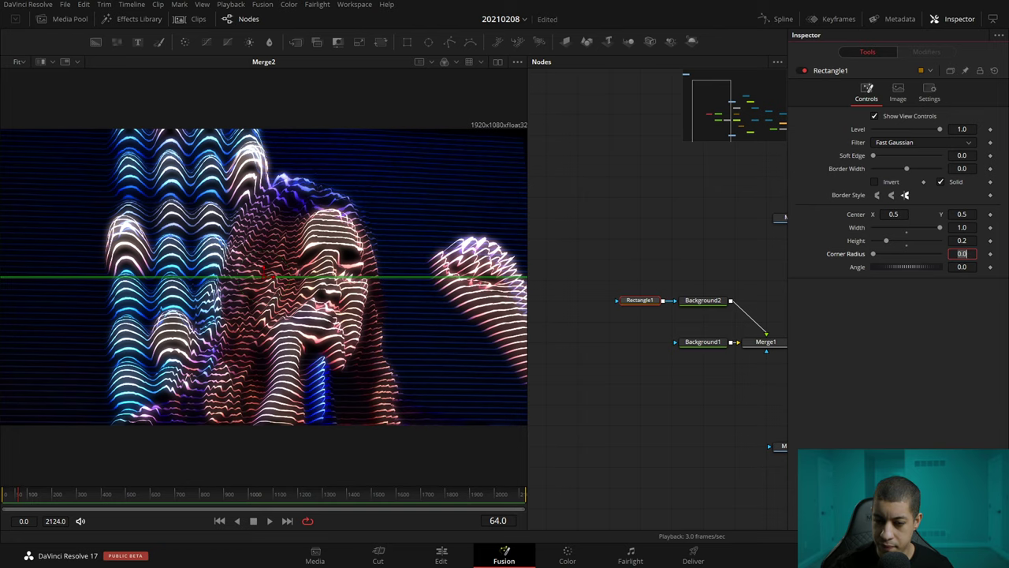
{"action": "key", "text": "alt+Tab"}
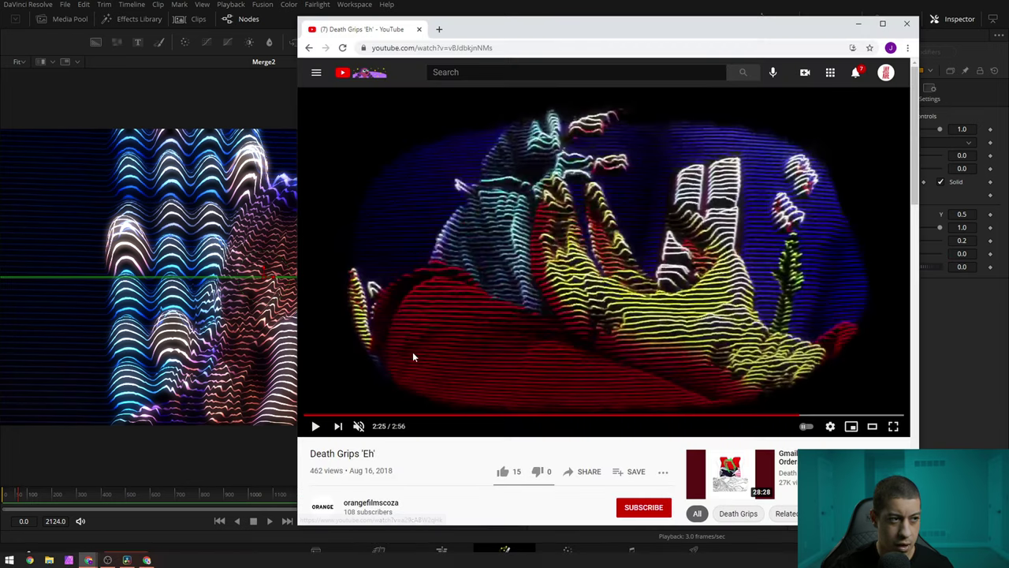
Scrub the YouTube 'Eh' reference through about 0:55, 1:28 and 2:04.
{"action": "left_click_drag", "start_coordinate": [387, 415], "coordinate": [514, 415]}
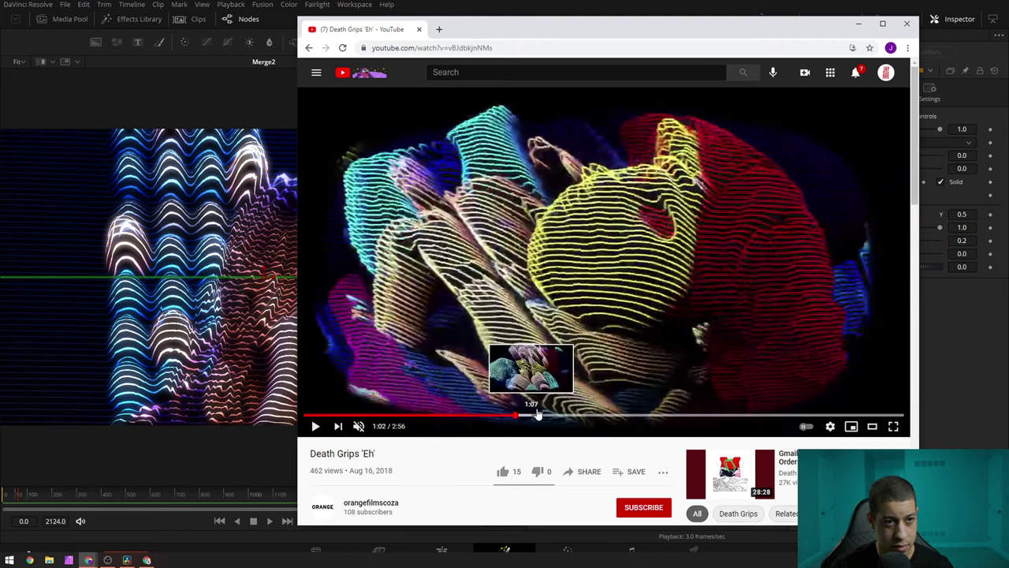
{"action": "left_click_drag", "start_coordinate": [550, 415], "coordinate": [629, 417]}
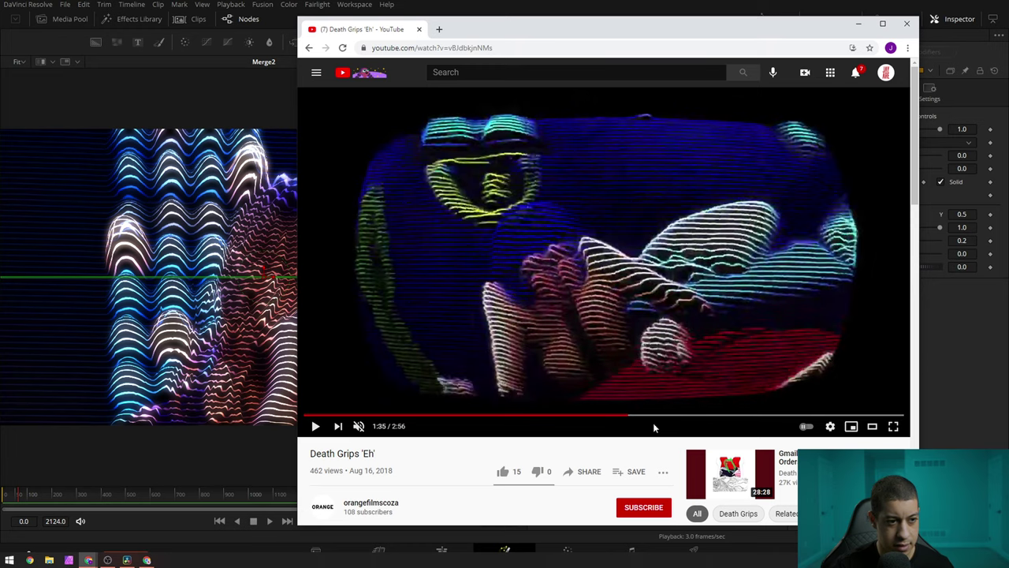
{"action": "left_click", "coordinate": [666, 415]}
{"action": "left_click", "coordinate": [726, 416]}
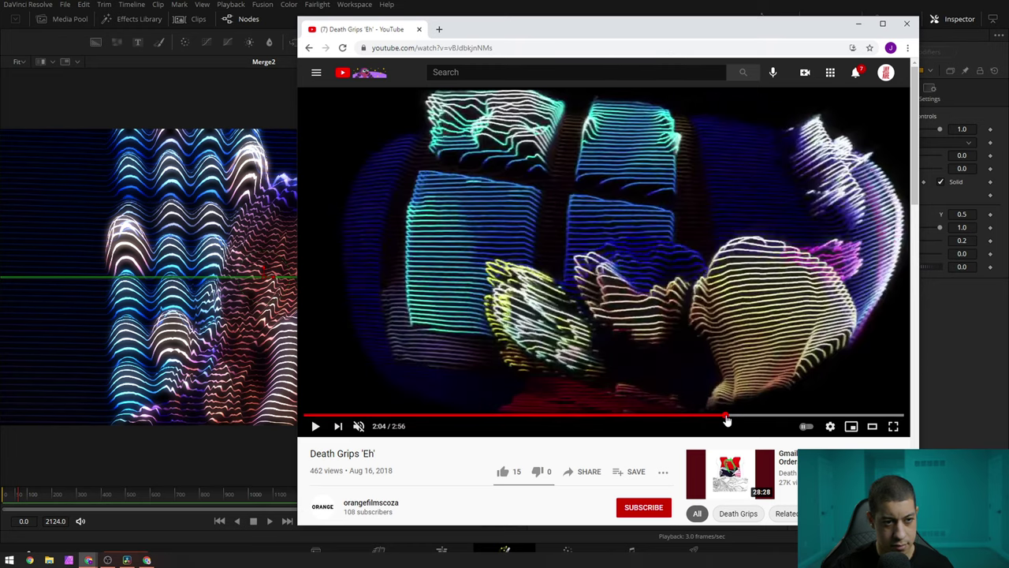
Return to Resolve and pan the node graph over to the Glow1 render chain.
{"action": "left_click", "coordinate": [256, 469]}
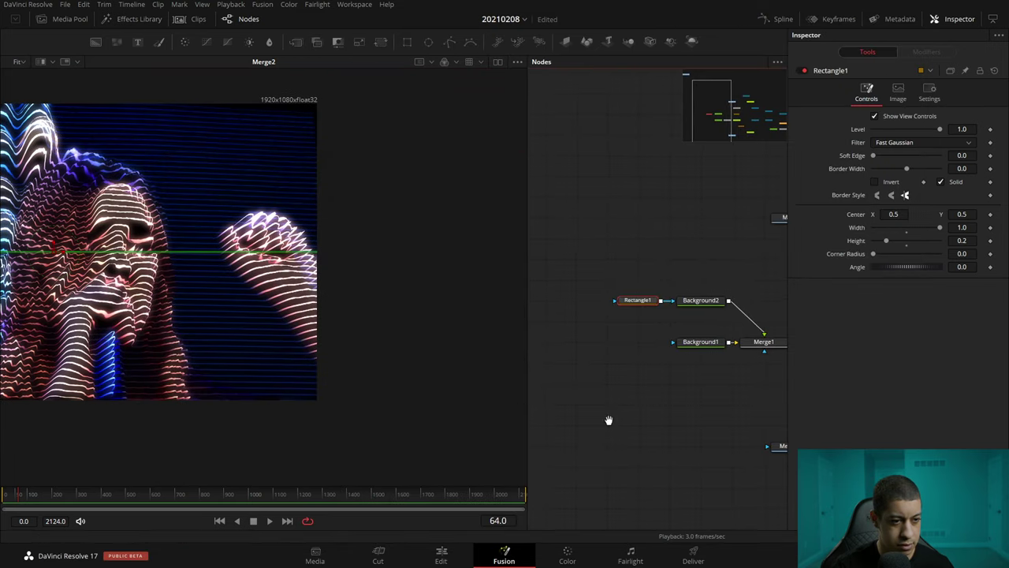
{"action": "scroll", "coordinate": [608, 420], "scroll_direction": "right", "scroll_amount": 5}
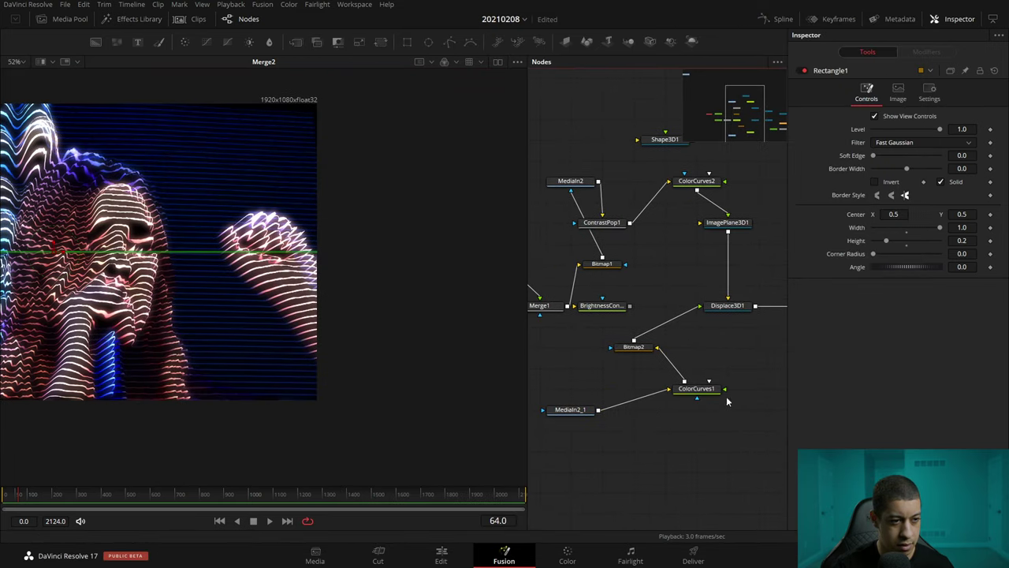
{"action": "scroll", "coordinate": [726, 396], "scroll_direction": "right", "scroll_amount": 3}
{"action": "scroll", "coordinate": [737, 388], "scroll_direction": "right", "scroll_amount": 3}
{"action": "scroll", "coordinate": [679, 406], "scroll_direction": "right", "scroll_amount": 3}
Attach a new BSpline mask to Merge2.
{"action": "scroll", "coordinate": [737, 405], "scroll_direction": "right", "scroll_amount": 3}
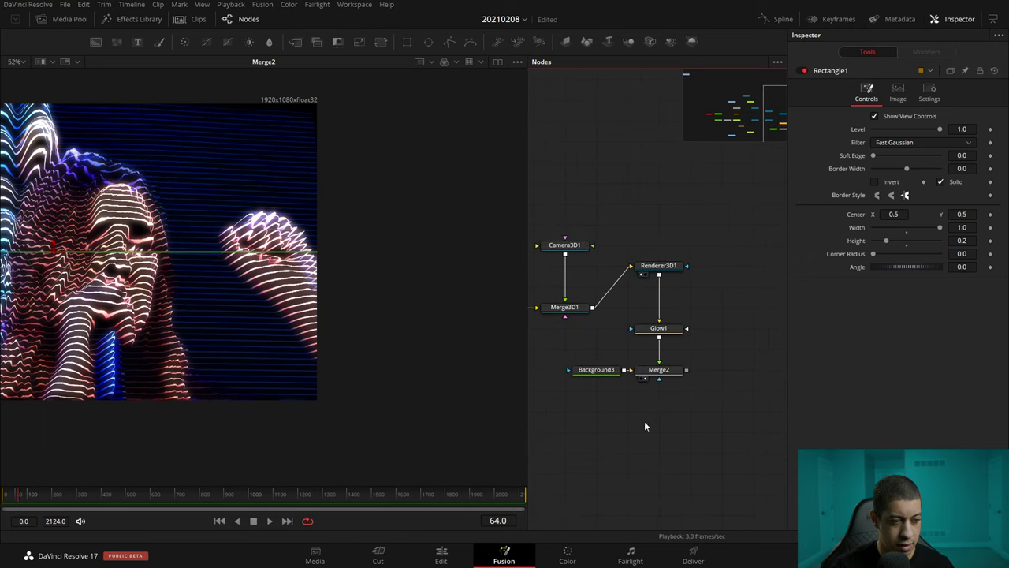
{"action": "left_click_drag", "start_coordinate": [584, 369], "coordinate": [552, 369]}
{"action": "left_click", "coordinate": [658, 370]}
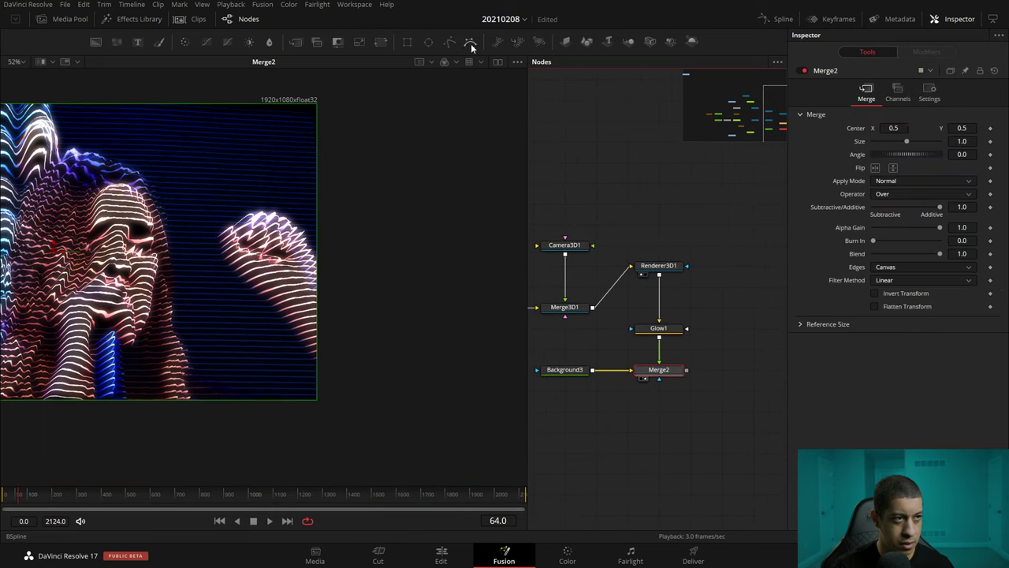
{"action": "mouse_move", "coordinate": [471, 43]}
{"action": "left_mouse_down"}
{"action": "mouse_move", "coordinate": [628, 430]}
{"action": "mouse_move", "coordinate": [683, 412]}
{"action": "left_mouse_up"}
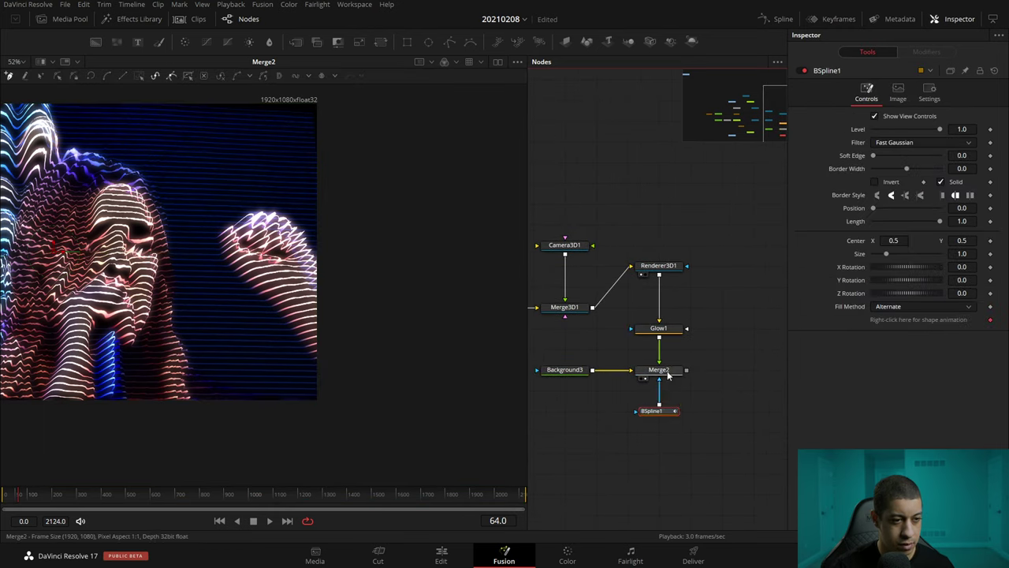
{"action": "scroll", "coordinate": [378, 272], "scroll_direction": "down", "scroll_amount": 3}
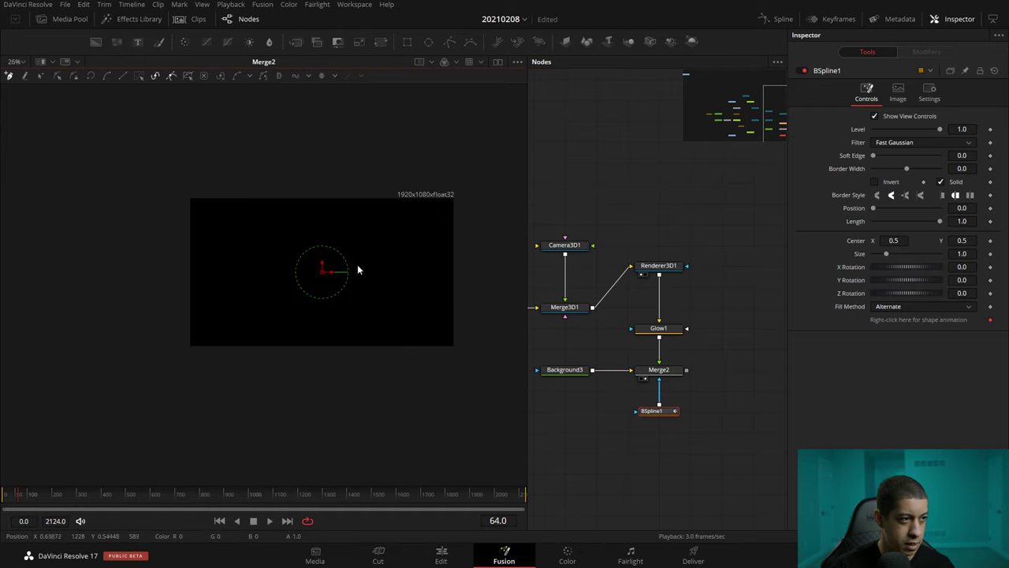
Draw a closed oval mask around the frame and soften its edge to 0.05.
{"action": "left_click", "coordinate": [235, 223]}
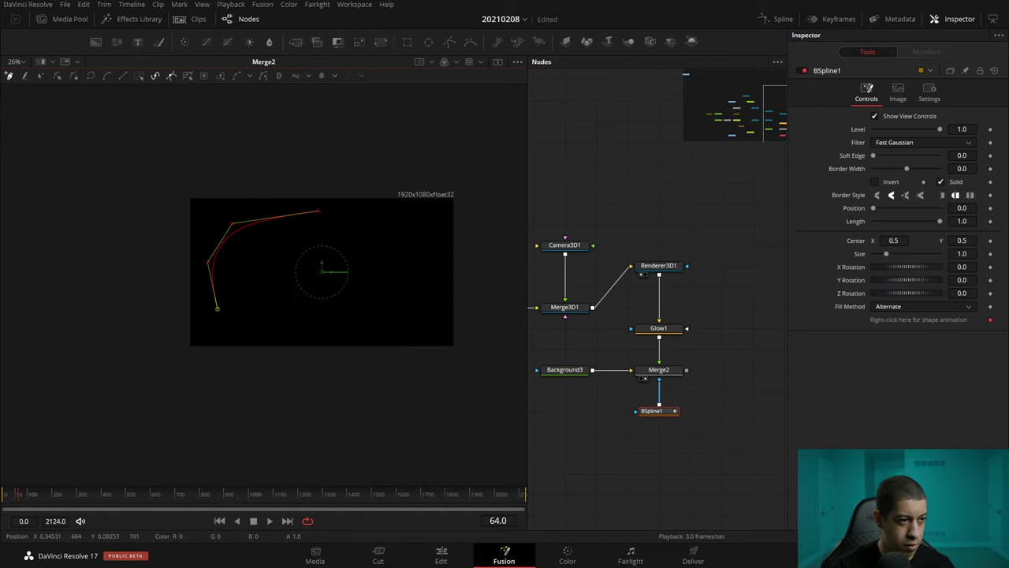
{"action": "left_click", "coordinate": [334, 337]}
{"action": "left_click", "coordinate": [412, 327]}
{"action": "left_click", "coordinate": [431, 264]}
{"action": "left_click", "coordinate": [413, 217]}
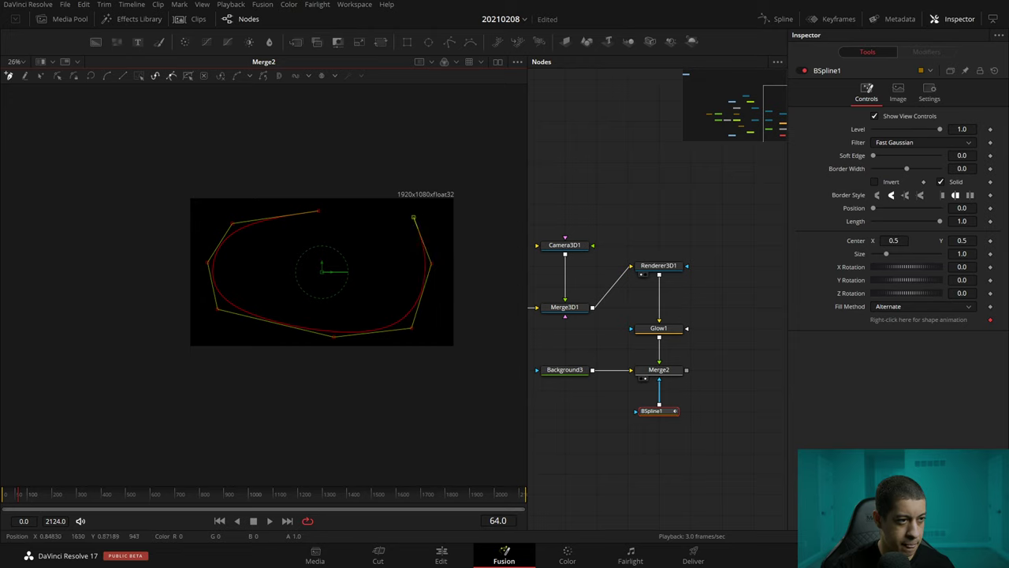
{"action": "left_click", "coordinate": [320, 212]}
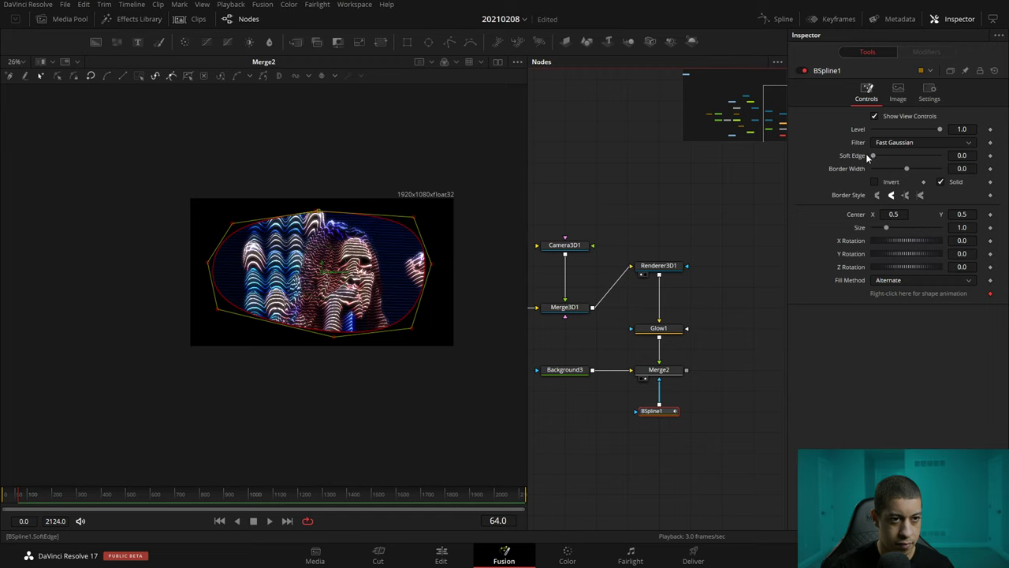
{"action": "left_click_drag", "start_coordinate": [872, 155], "coordinate": [888, 157]}
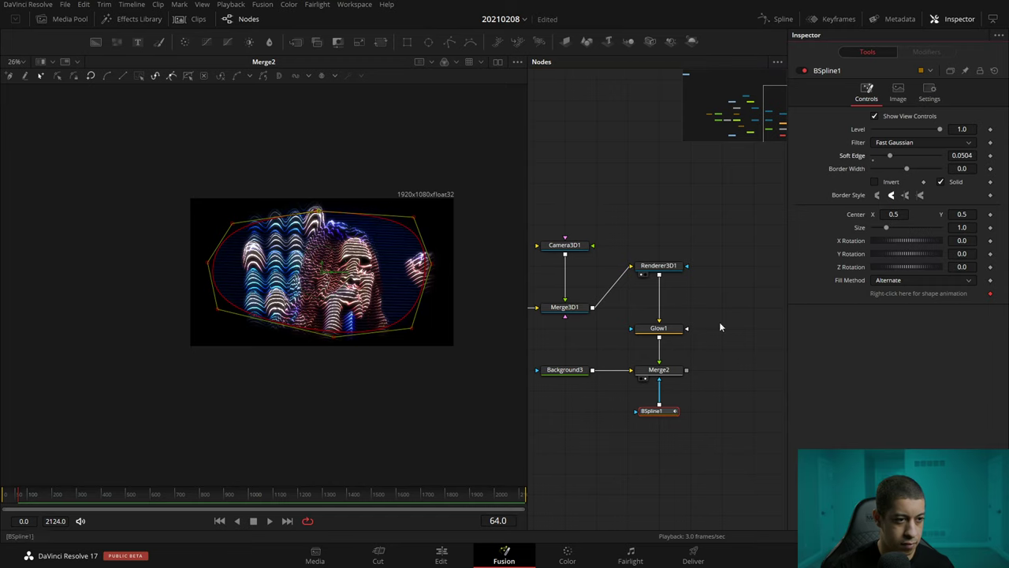
Preview the vignetted result fitted in the viewer, then select Bitmap2.
{"action": "left_click", "coordinate": [623, 405]}
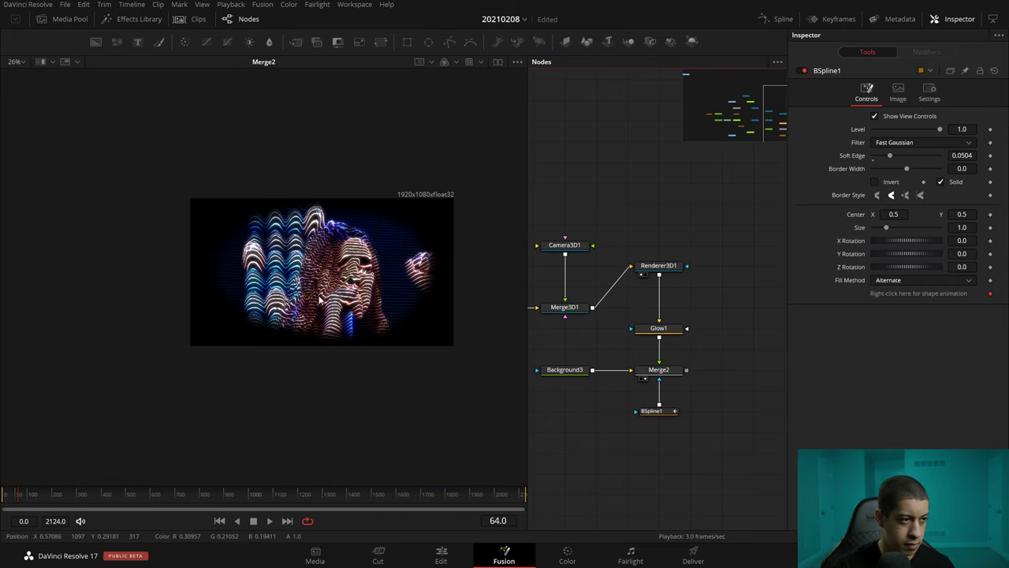
{"action": "scroll", "coordinate": [320, 300], "scroll_direction": "up", "scroll_amount": 5}
{"action": "scroll", "coordinate": [377, 292], "scroll_direction": "down", "scroll_amount": 4}
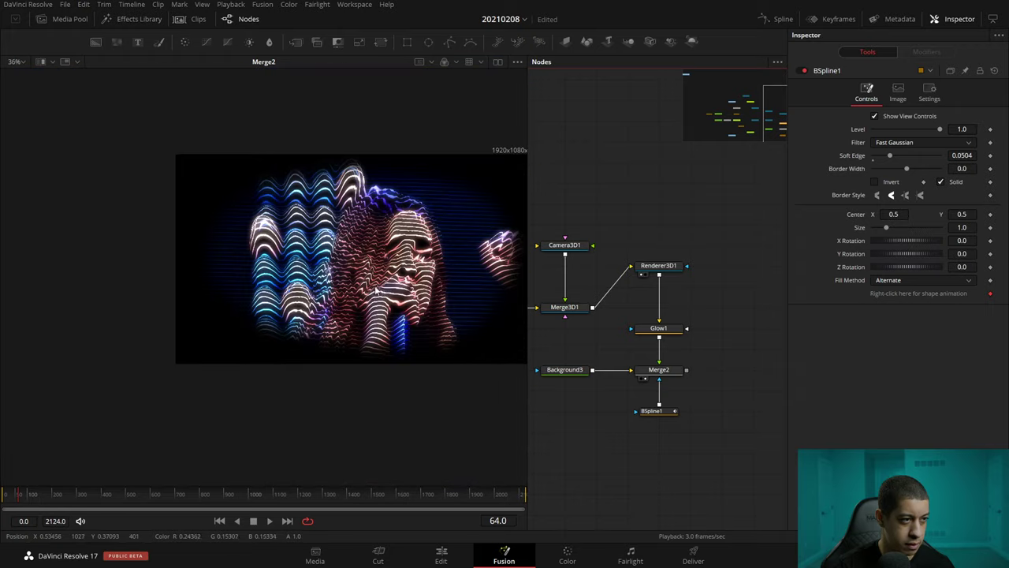
{"action": "left_click_drag", "start_coordinate": [377, 292], "coordinate": [301, 290]}
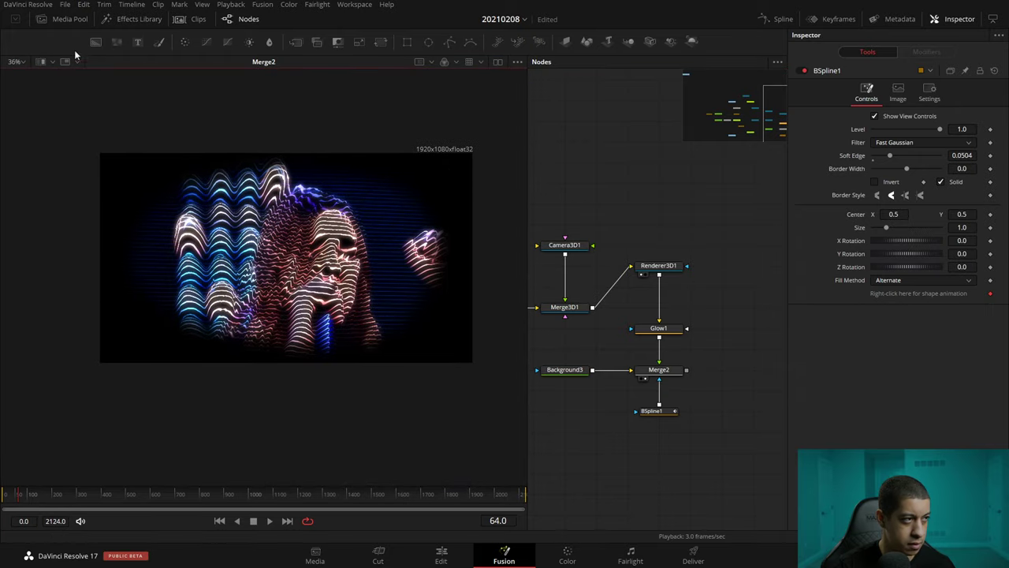
{"action": "left_click", "coordinate": [28, 61]}
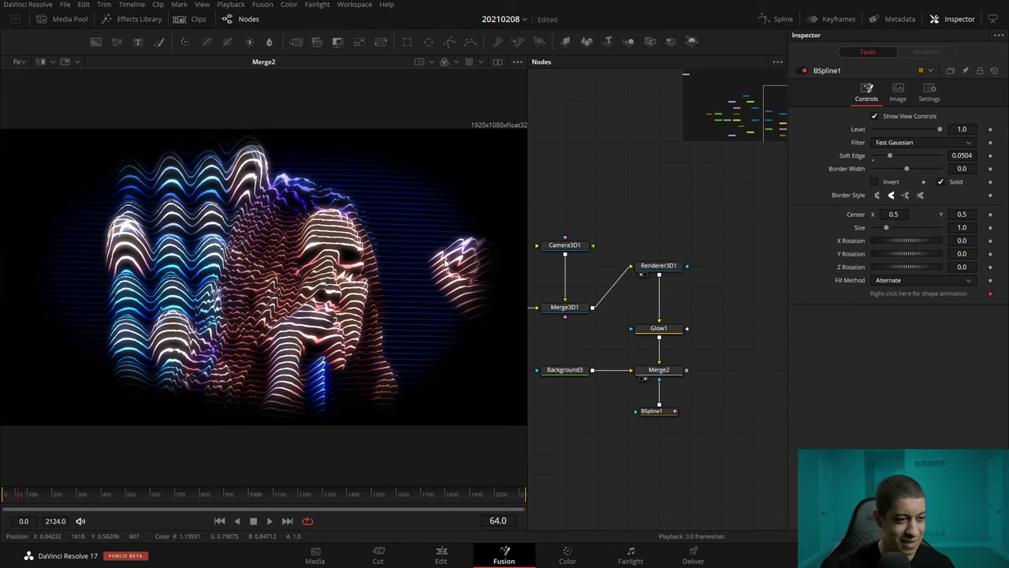
{"action": "mouse_move", "coordinate": [640, 364]}
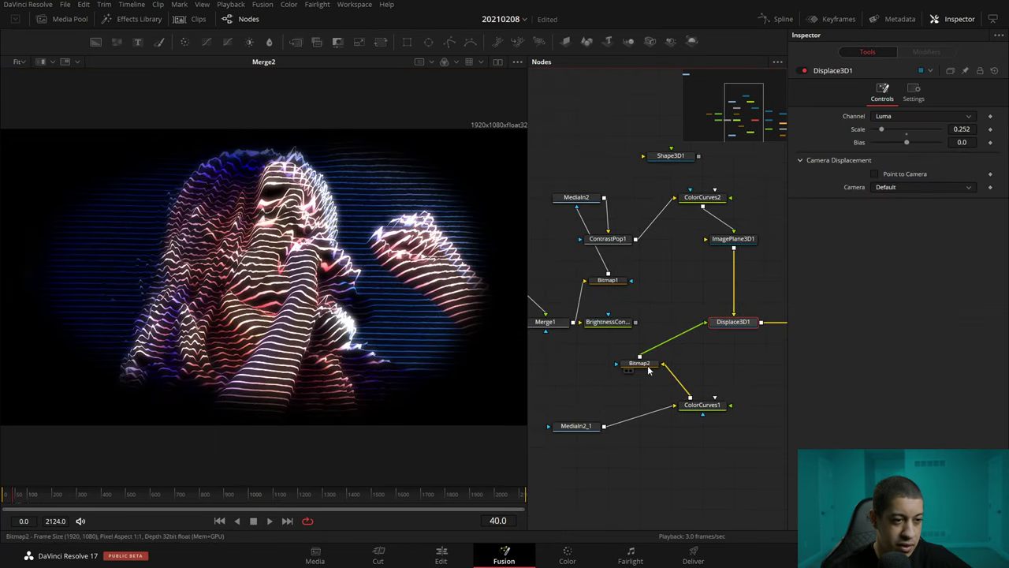
{"action": "left_click", "coordinate": [644, 366]}
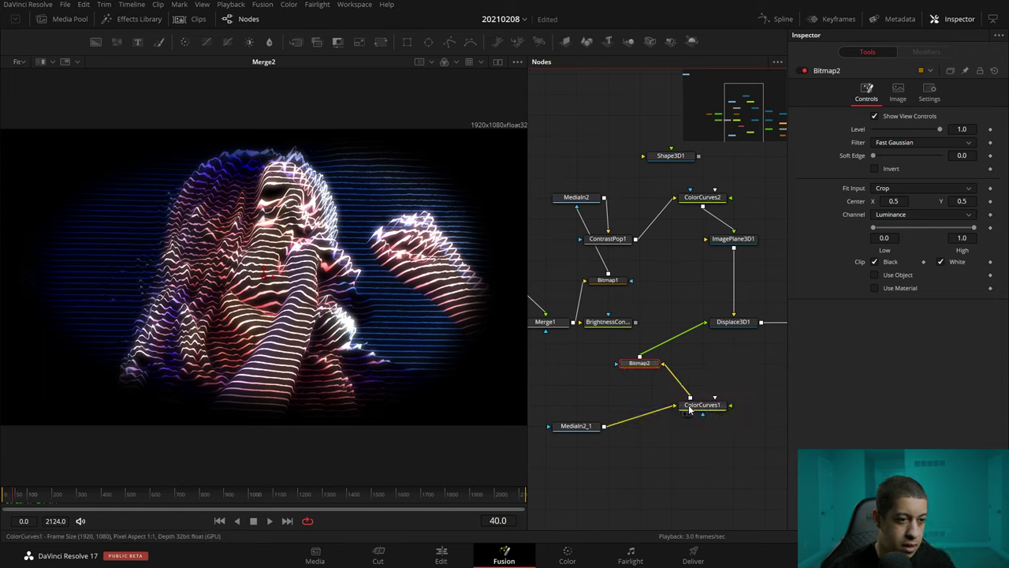
Rearrange ColorCurves1 and Bitmap2 and view the grayscale Bitmap2 image.
{"action": "left_click_drag", "start_coordinate": [694, 405], "coordinate": [650, 404]}
{"action": "left_click", "coordinate": [650, 403]}
{"action": "left_click_drag", "start_coordinate": [640, 364], "coordinate": [466, 335]}
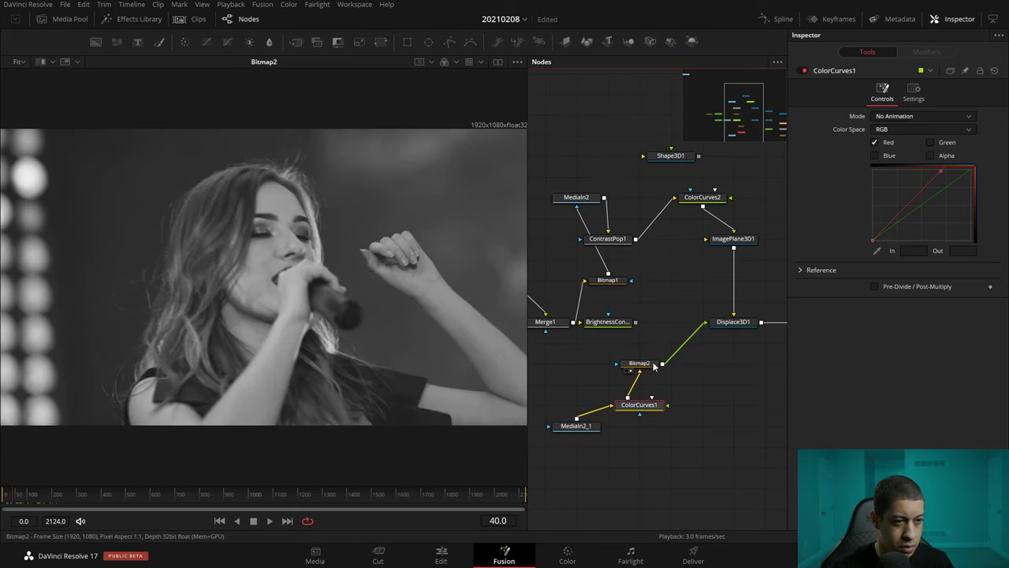
{"action": "mouse_move", "coordinate": [653, 362]}
{"action": "left_mouse_down"}
{"action": "mouse_move", "coordinate": [621, 360]}
{"action": "mouse_move", "coordinate": [653, 339]}
{"action": "left_mouse_up"}
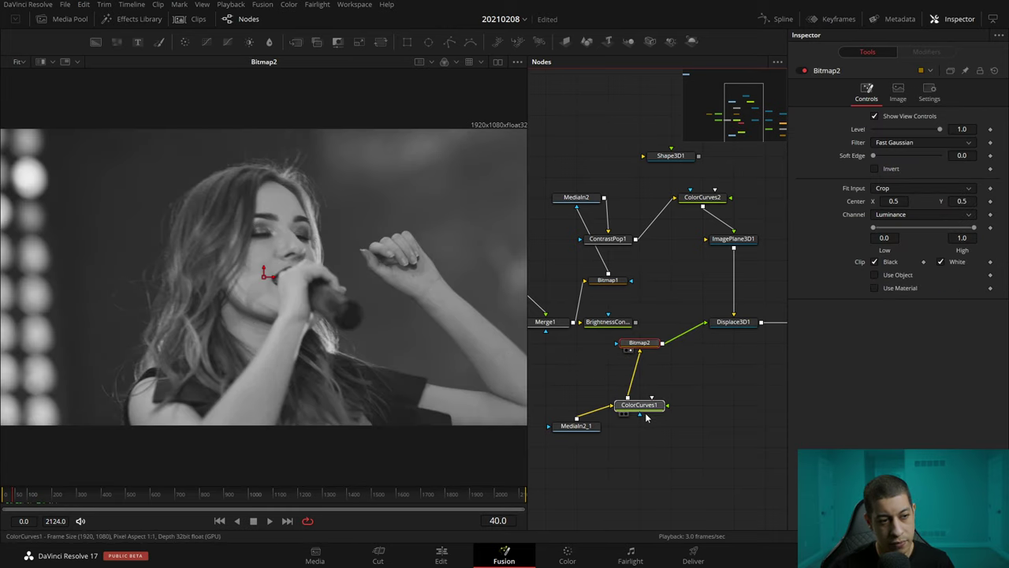
Insert a Blur1 node after ColorCurves1, placed just below Bitmap2.
{"action": "left_click", "coordinate": [649, 406]}
{"action": "key", "text": "shift+space"}
{"action": "type", "text": "glow"}
{"action": "key", "text": "BackSpace"}
{"action": "key", "text": "BackSpace"}
{"action": "key", "text": "BackSpace"}
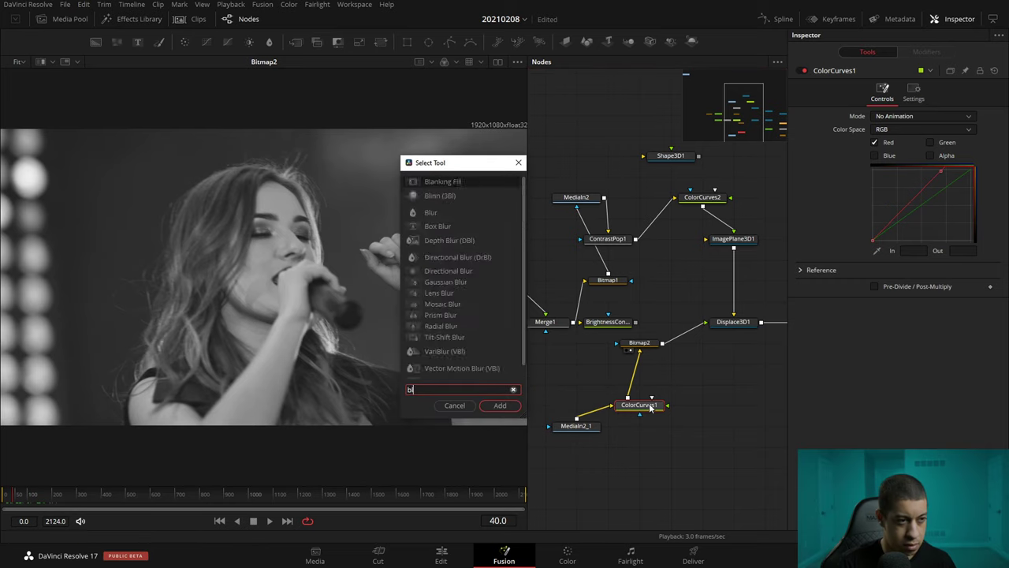
{"action": "type", "text": "bl"}
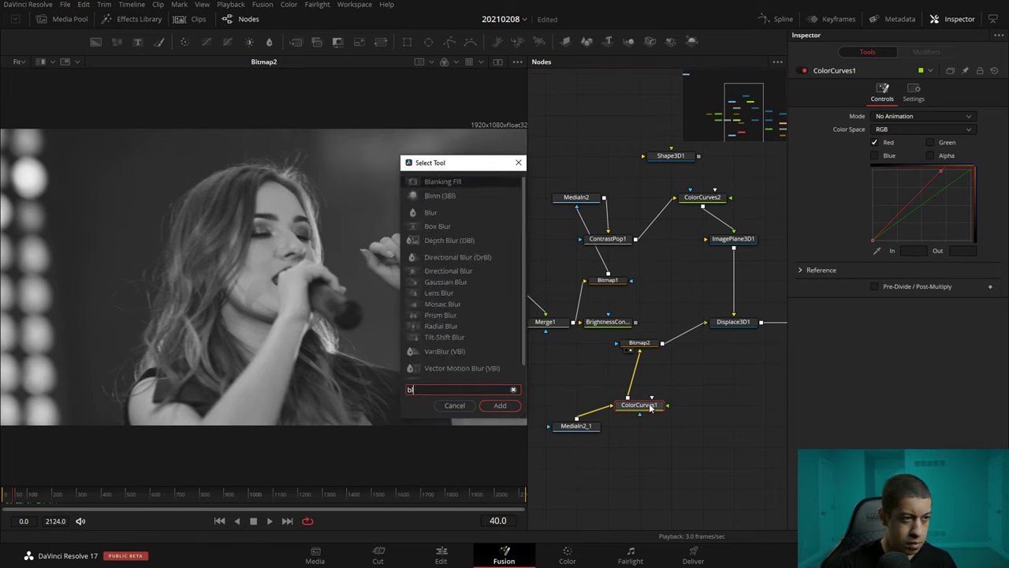
{"action": "key", "text": "Down"}
{"action": "key", "text": "Down"}
{"action": "key", "text": "Return"}
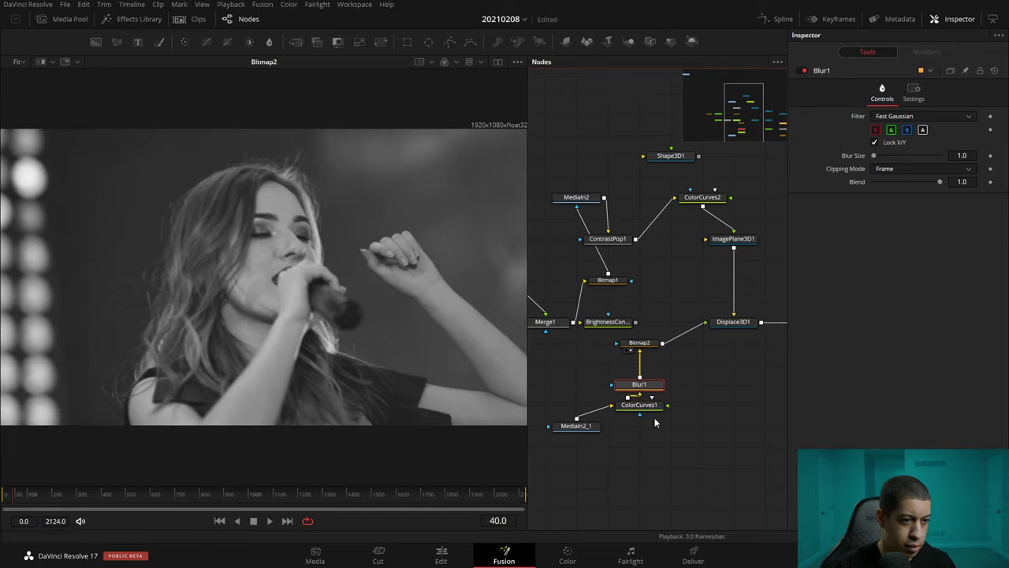
{"action": "left_click_drag", "start_coordinate": [651, 387], "coordinate": [652, 365]}
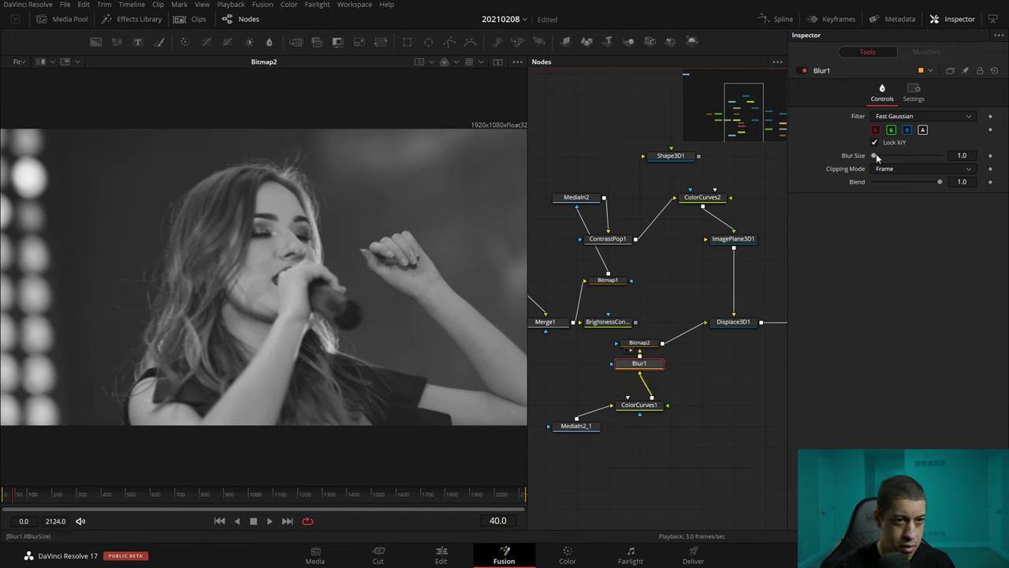
Set Blur1's size to 5.0 while viewing the Merge2 output.
{"action": "left_click_drag", "start_coordinate": [876, 155], "coordinate": [884, 156]}
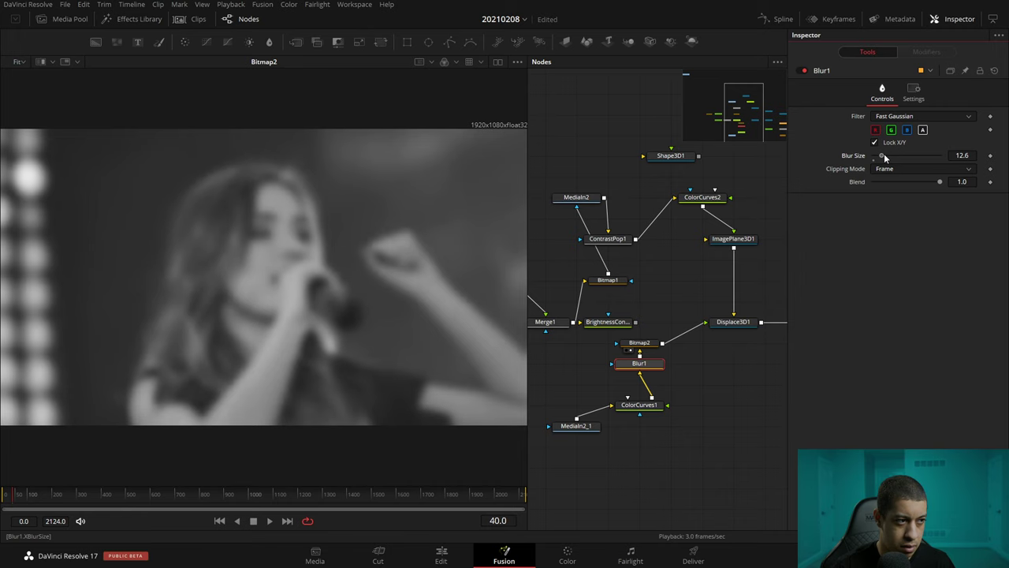
{"action": "left_click_drag", "start_coordinate": [772, 353], "coordinate": [690, 364]}
{"action": "left_click", "coordinate": [663, 332]}
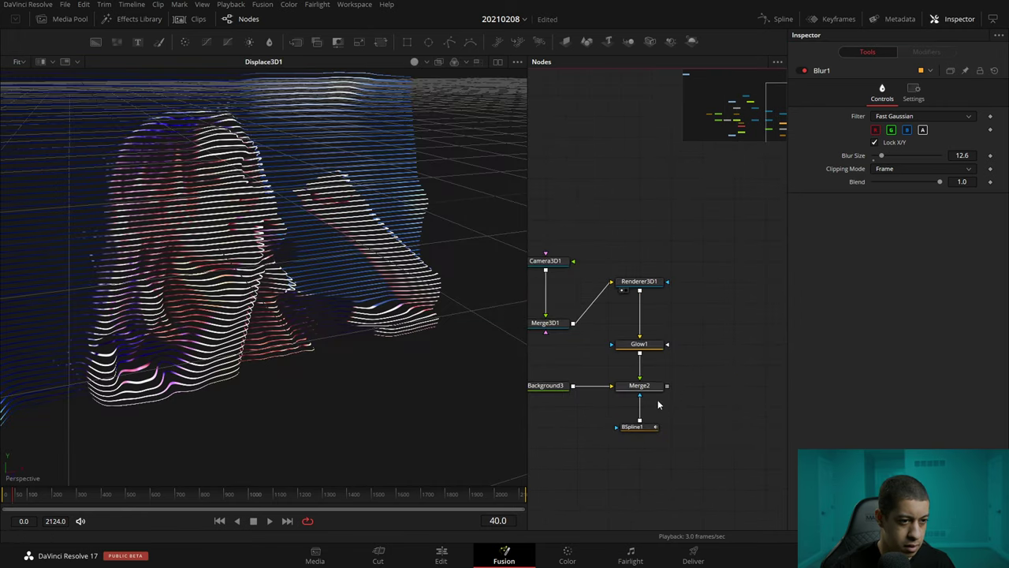
{"action": "left_click", "coordinate": [645, 387]}
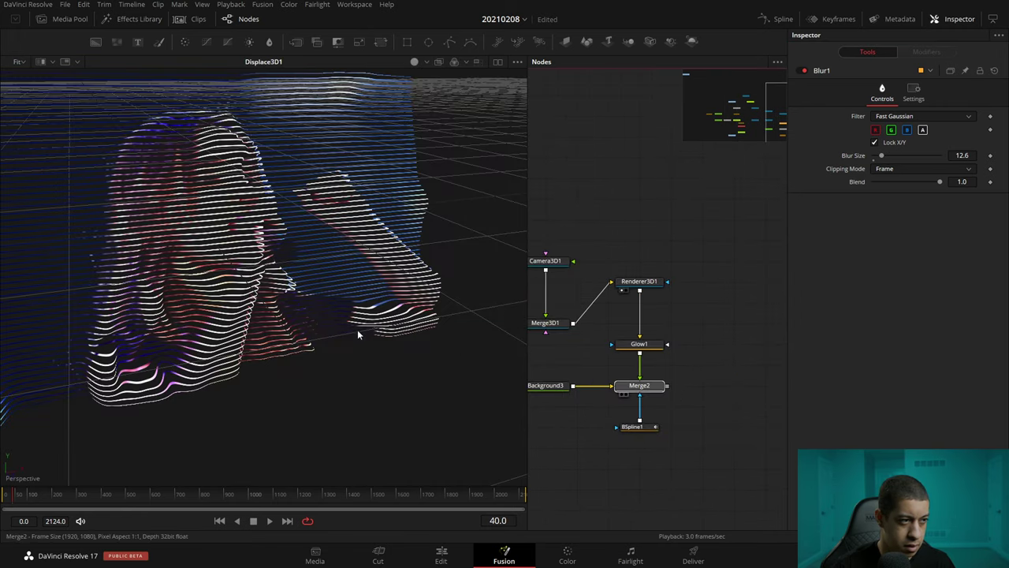
{"action": "key", "text": "1"}
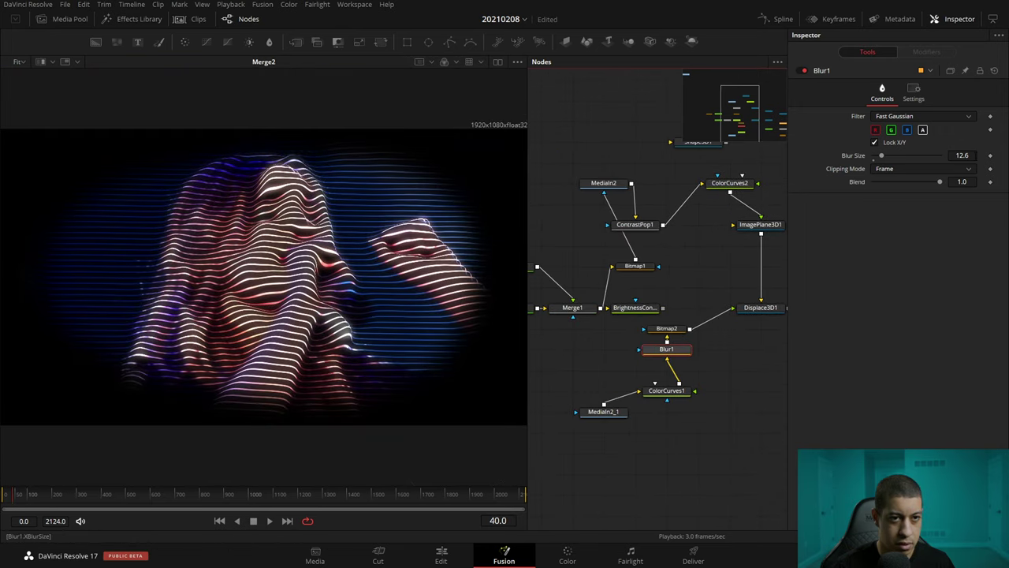
{"action": "left_click", "coordinate": [963, 155]}
{"action": "key", "text": "Tab"}
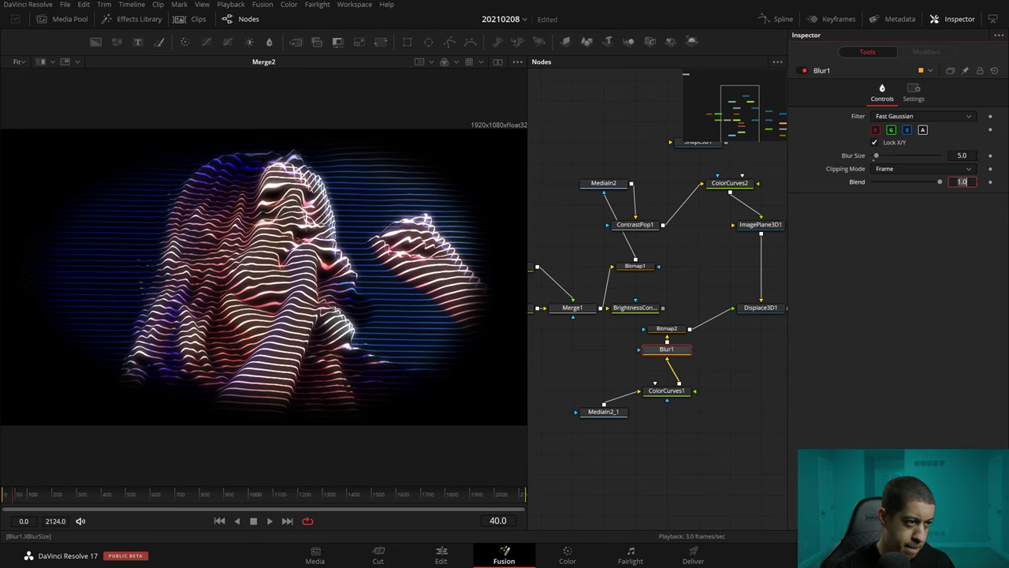
Toggle Blur1 off and on to compare the displacement detail.
{"action": "left_click", "coordinate": [803, 70]}
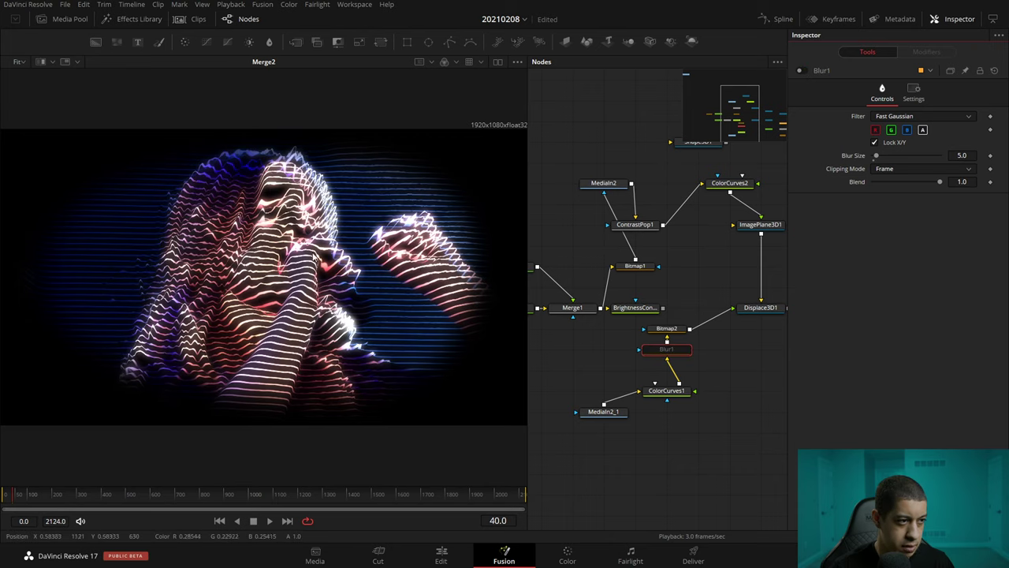
{"action": "left_click", "coordinate": [803, 70]}
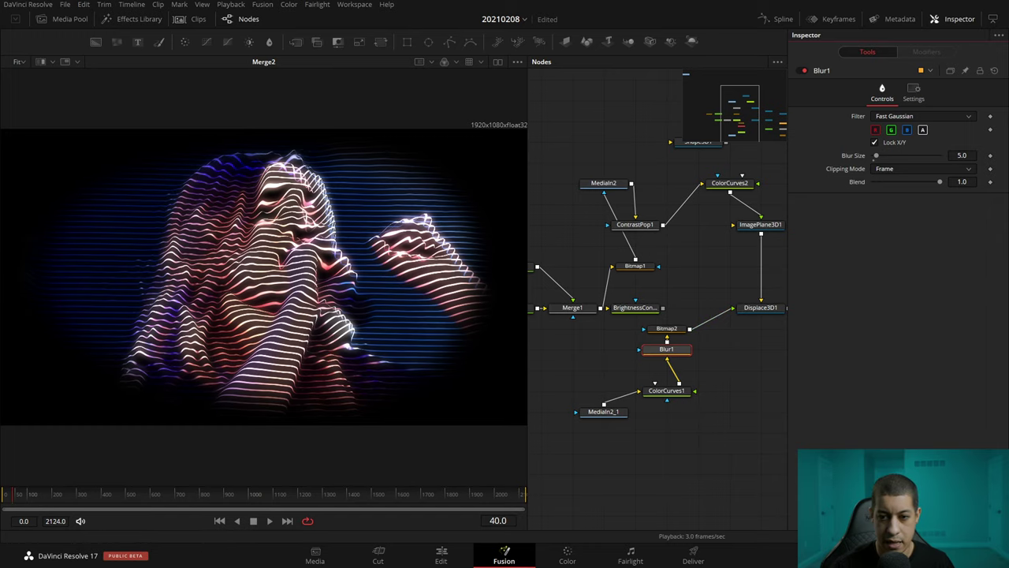
{"action": "key", "text": "alt+Tab"}
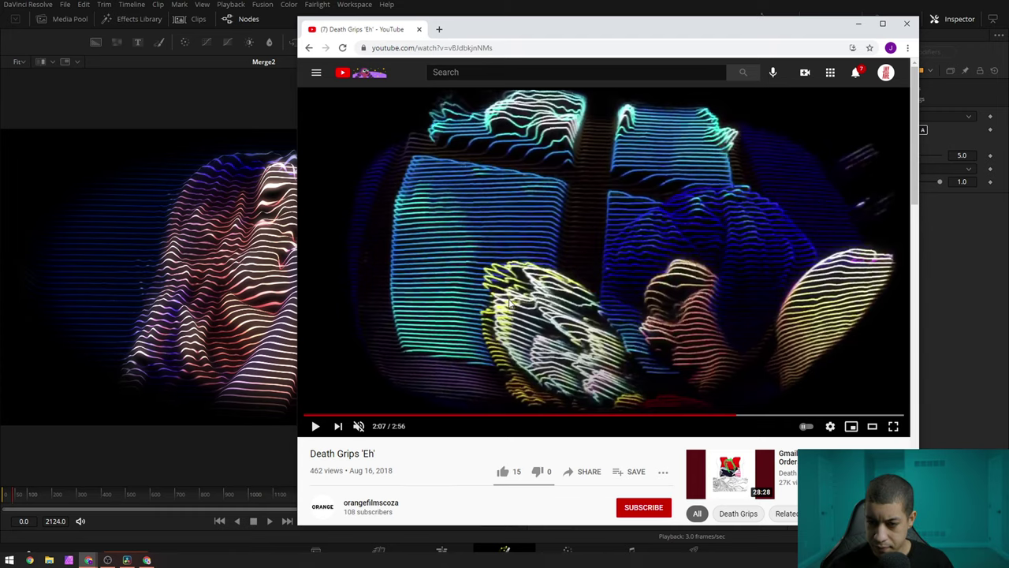
Scrub the YouTube 'Eh' reference back to 0:23.
{"action": "left_click_drag", "start_coordinate": [368, 415], "coordinate": [386, 416]}
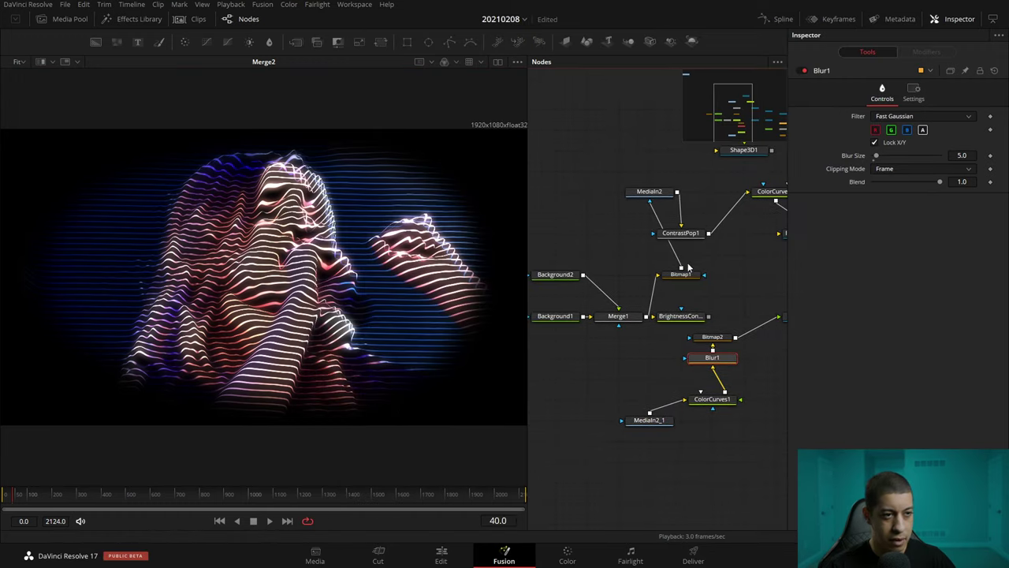
Lower Displace3D1's scale to about 0.157, then pan to the Renderer3D1–Merge2 output chain.
{"action": "left_click_drag", "start_coordinate": [702, 260], "coordinate": [608, 255]}
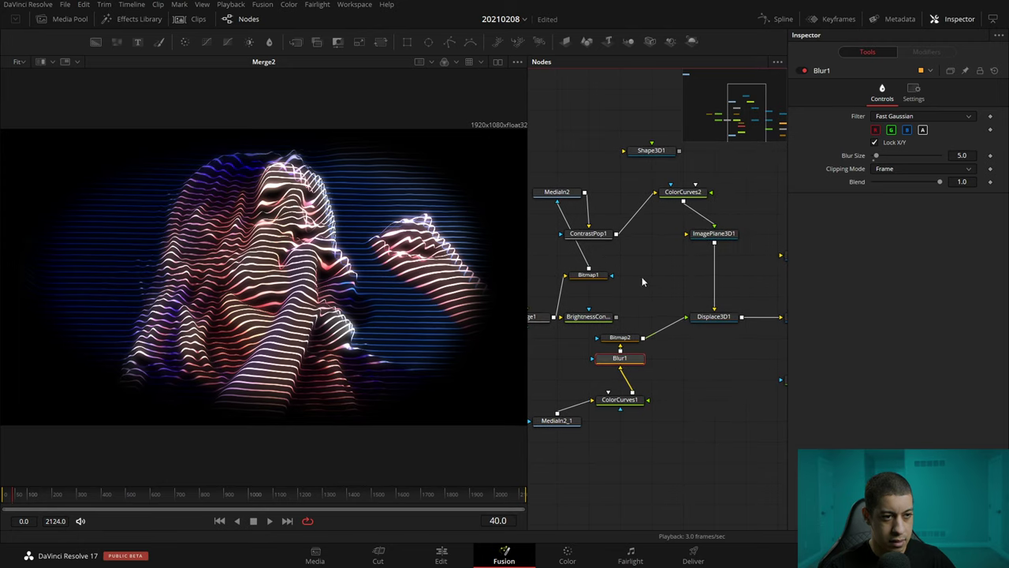
{"action": "left_click", "coordinate": [714, 316]}
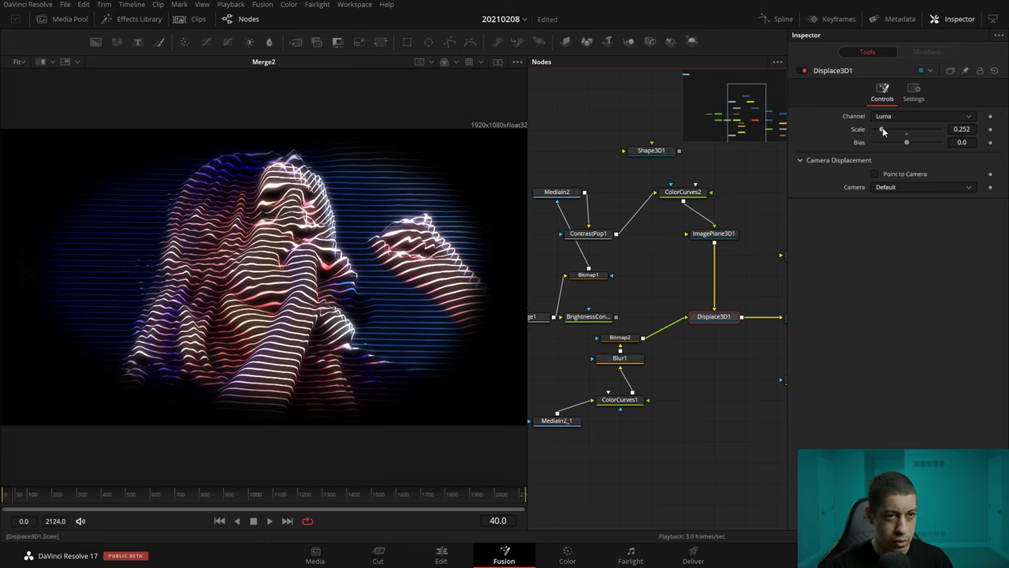
{"action": "left_click_drag", "start_coordinate": [881, 131], "coordinate": [878, 133]}
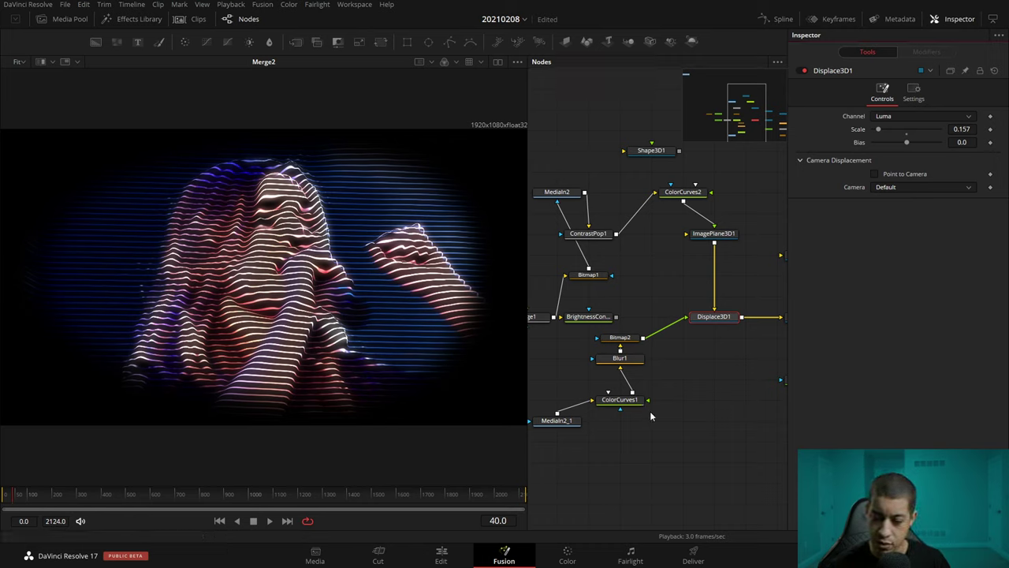
{"action": "mouse_move", "coordinate": [619, 400]}
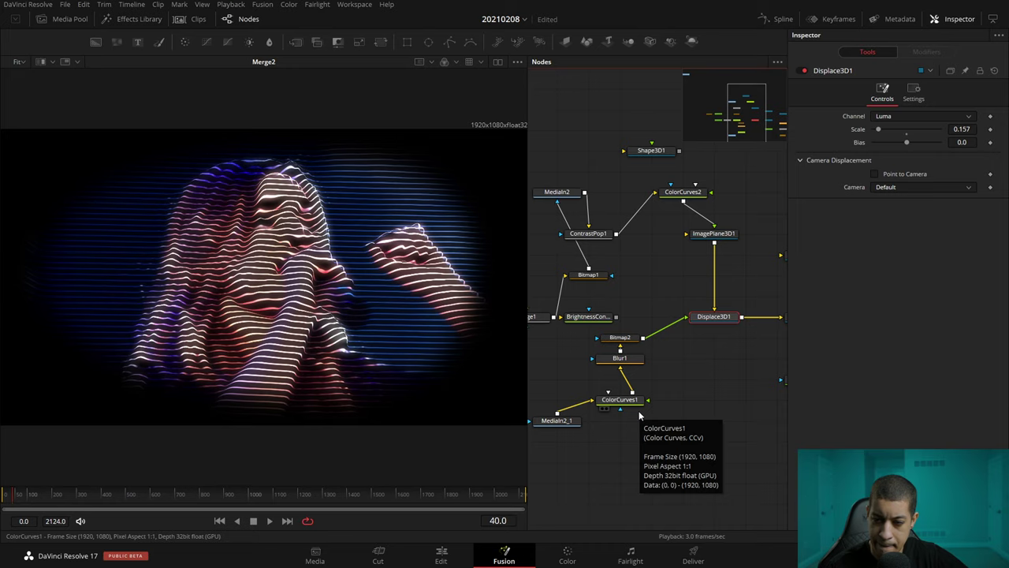
{"action": "scroll", "coordinate": [625, 383], "scroll_direction": "right", "scroll_amount": 3}
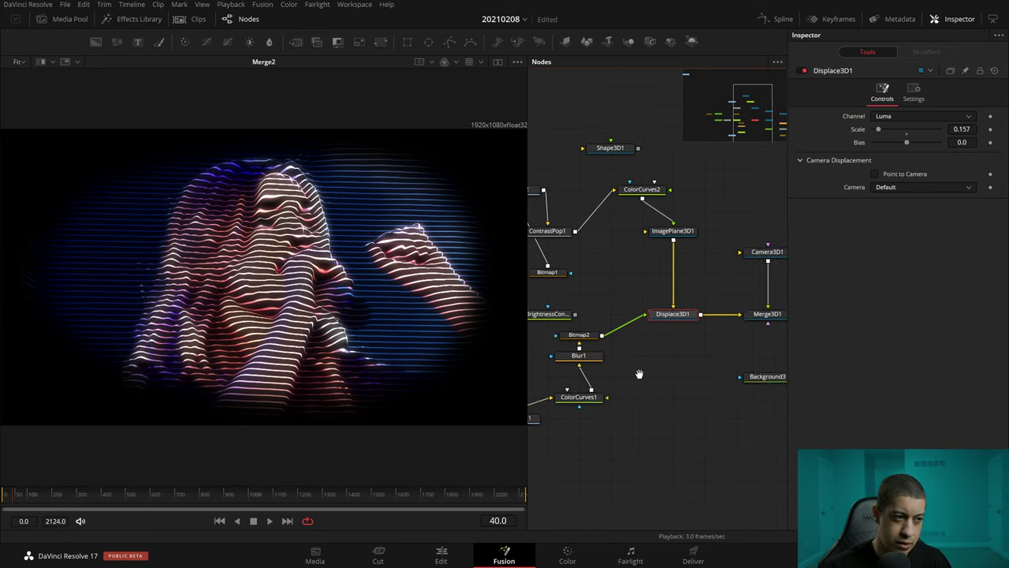
{"action": "scroll", "coordinate": [698, 369], "scroll_direction": "right", "scroll_amount": 3}
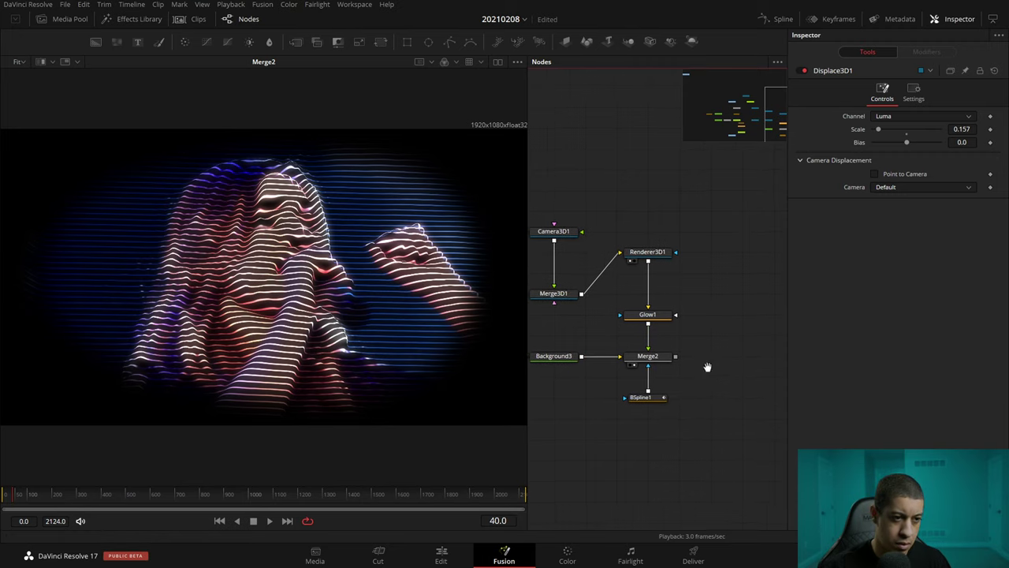
Add a Lens Distort node fed by Merge2's output.
{"action": "key", "text": "shift+space"}
{"action": "type", "text": "bldis"}
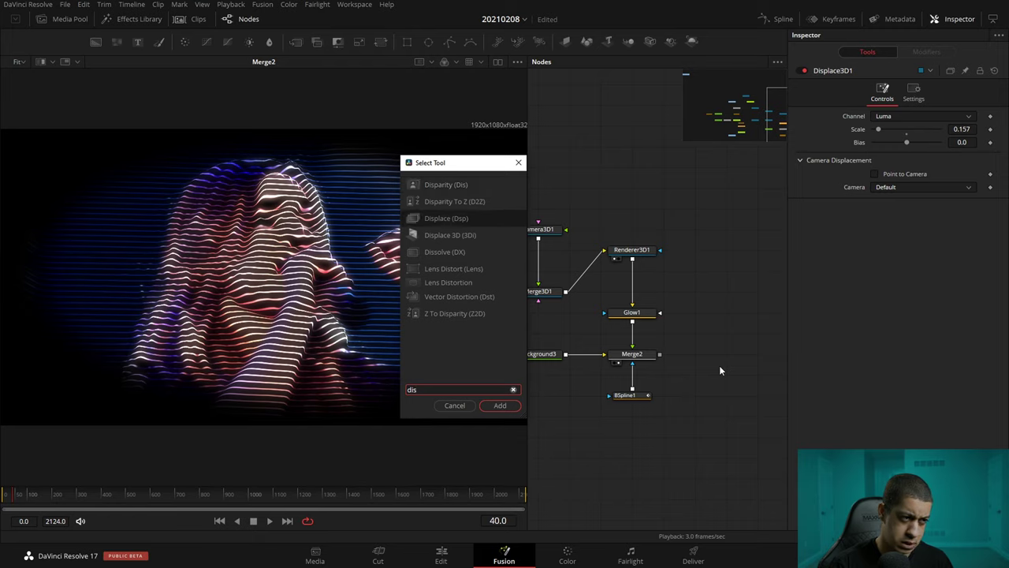
{"action": "key", "text": "Down"}
{"action": "key", "text": "Down"}
{"action": "key", "text": "Down"}
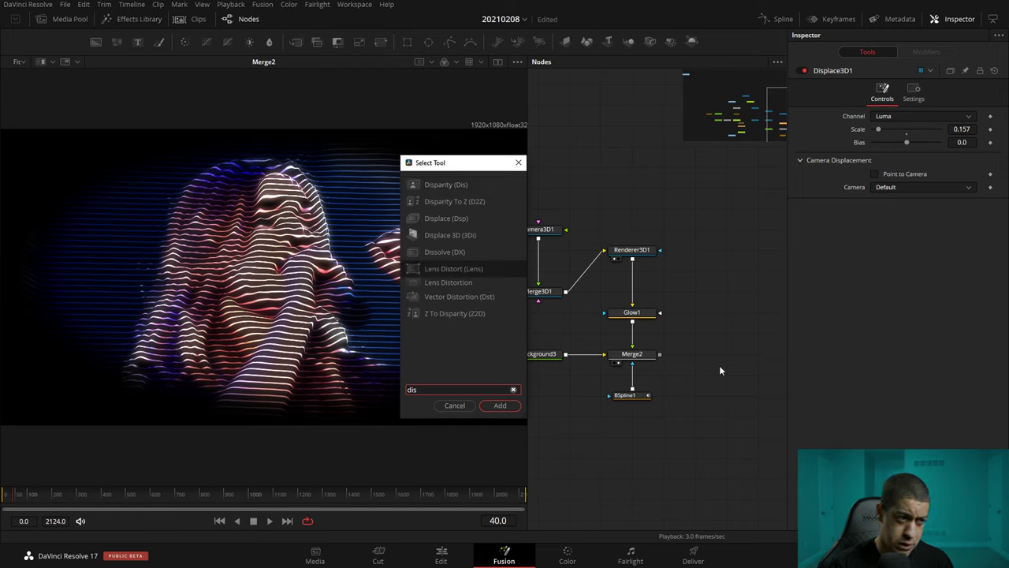
{"action": "key", "text": "Return"}
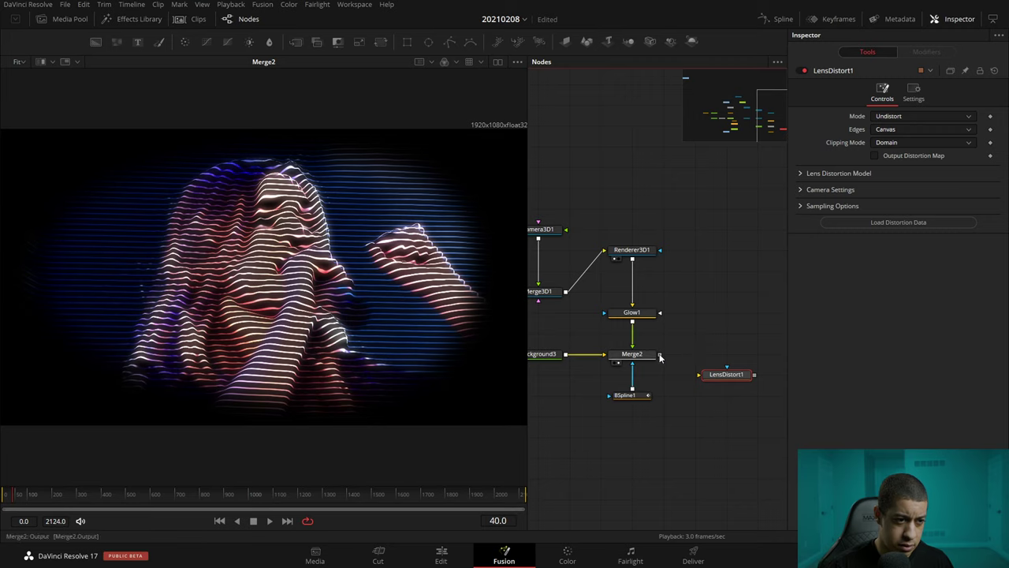
{"action": "left_click_drag", "start_coordinate": [660, 354], "coordinate": [713, 374]}
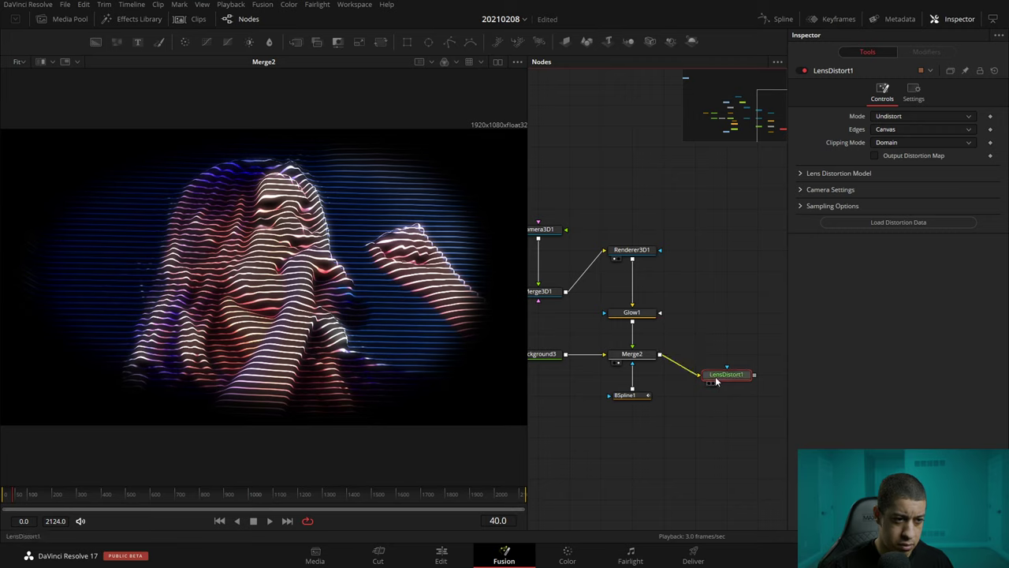
{"action": "left_click", "coordinate": [710, 291]}
Add a Lens Distortion node beside Glow1, also fed by Merge2's output.
{"action": "key", "text": "shift+space"}
{"action": "type", "text": "dis"}
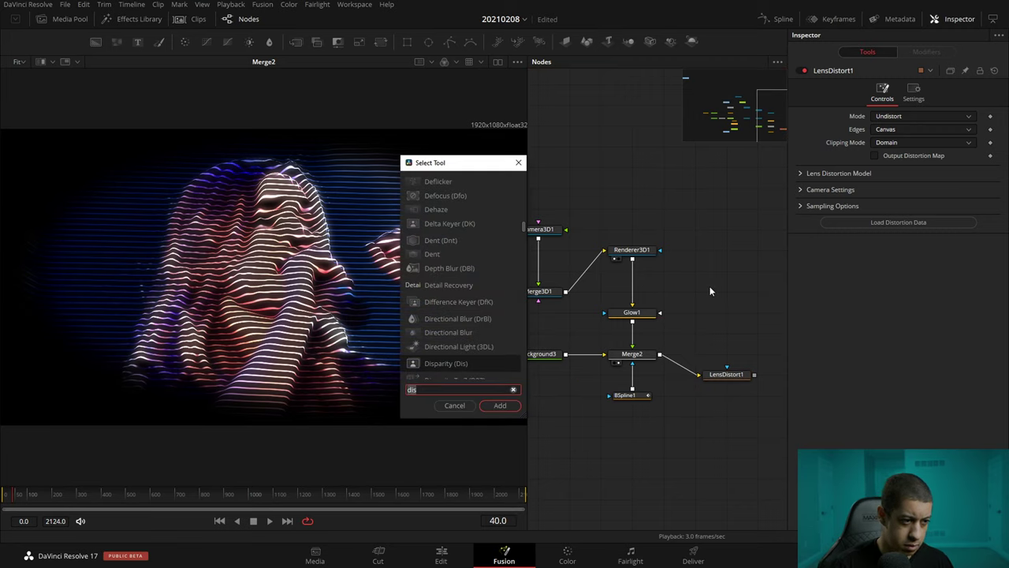
{"action": "key", "text": "BackSpace"}
{"action": "key", "text": "BackSpace"}
{"action": "key", "text": "BackSpace"}
{"action": "type", "text": "len"}
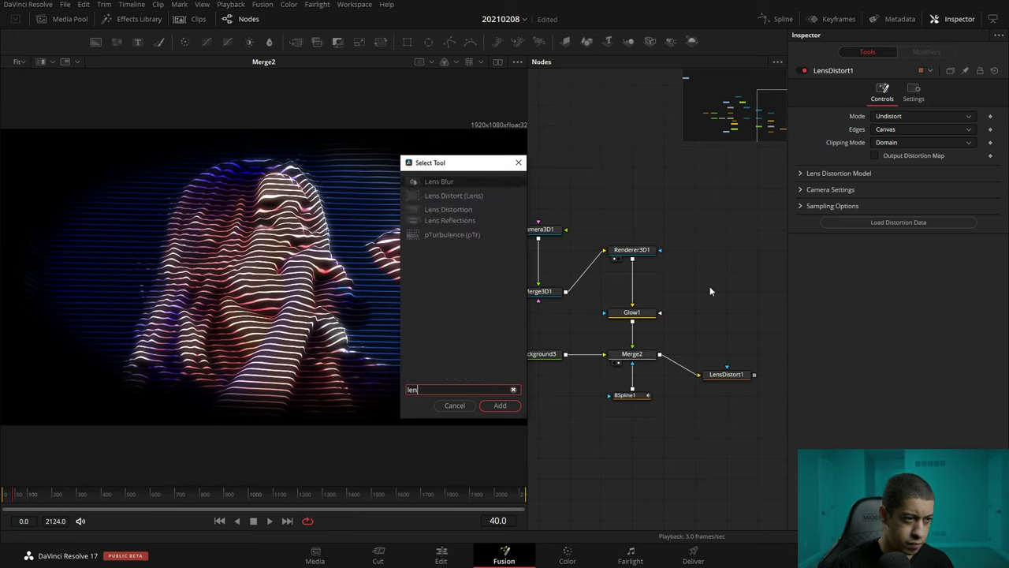
{"action": "key", "text": "Down"}
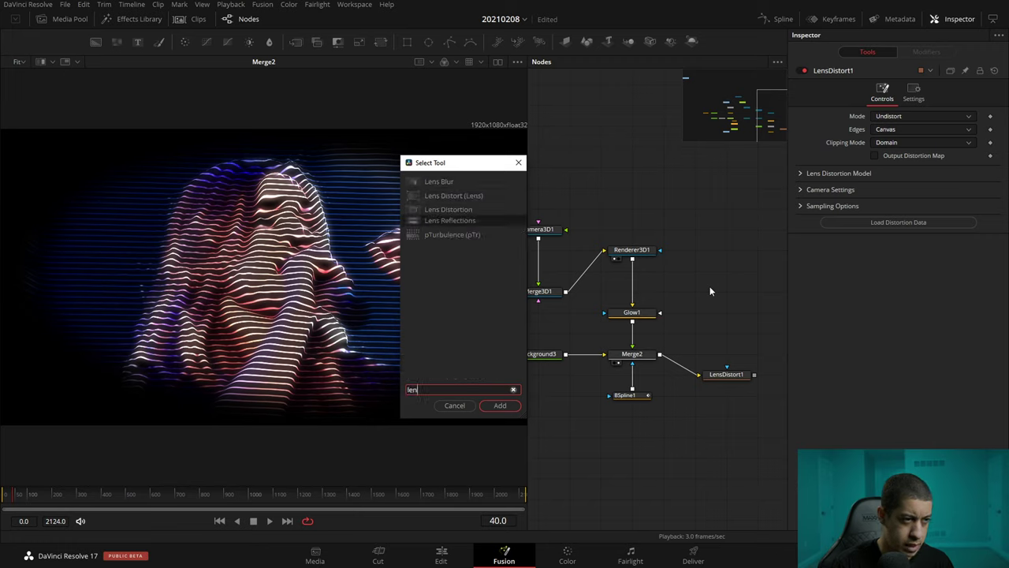
{"action": "key", "text": "Up"}
{"action": "key", "text": "Return"}
{"action": "mouse_move", "coordinate": [694, 291]}
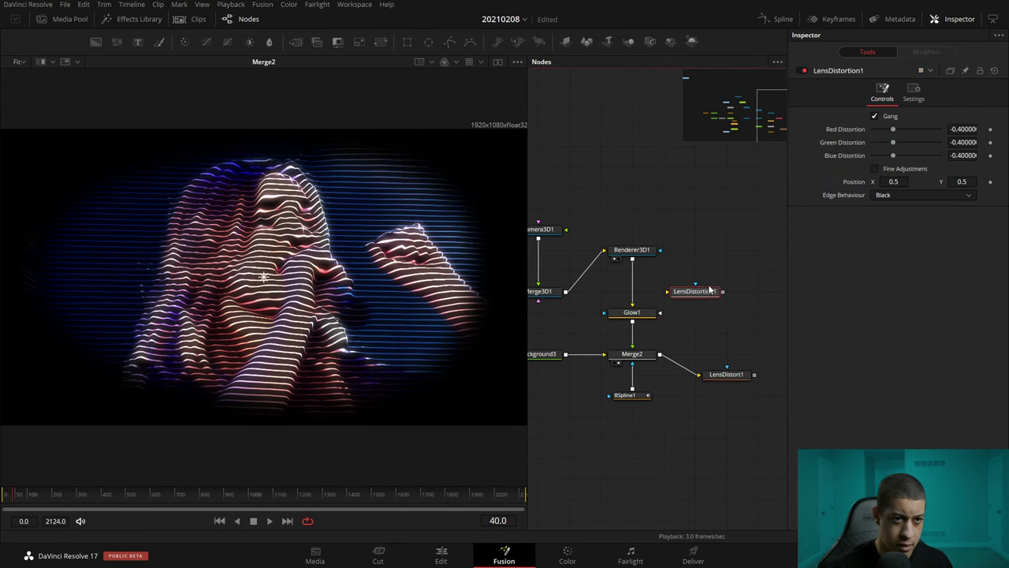
{"action": "left_click_drag", "start_coordinate": [700, 293], "coordinate": [731, 315]}
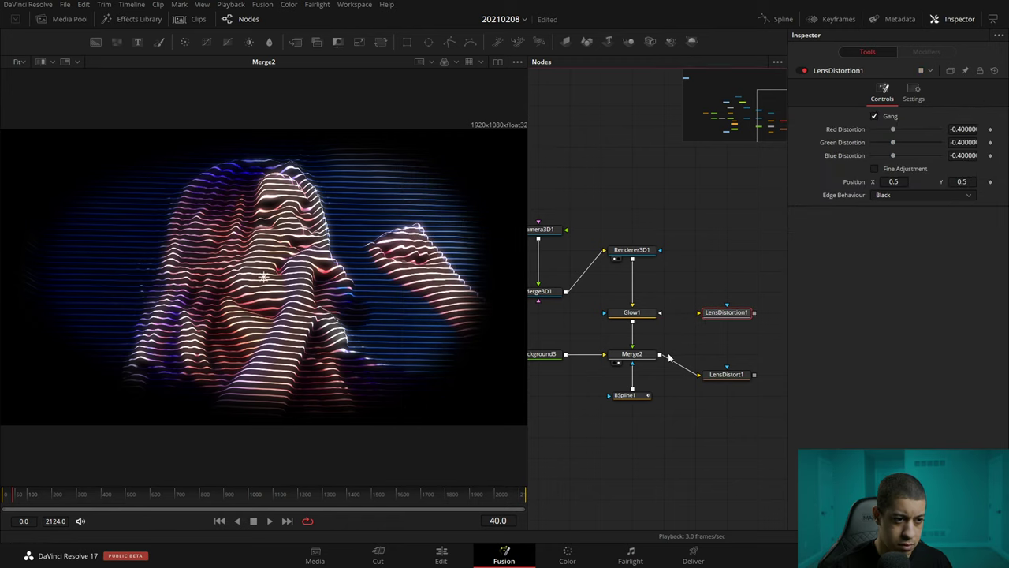
{"action": "left_click_drag", "start_coordinate": [660, 354], "coordinate": [711, 314]}
View LensDistortion1 and set its ganged Red/Green/Blue distortion to 0.89.
{"action": "key", "text": "1"}
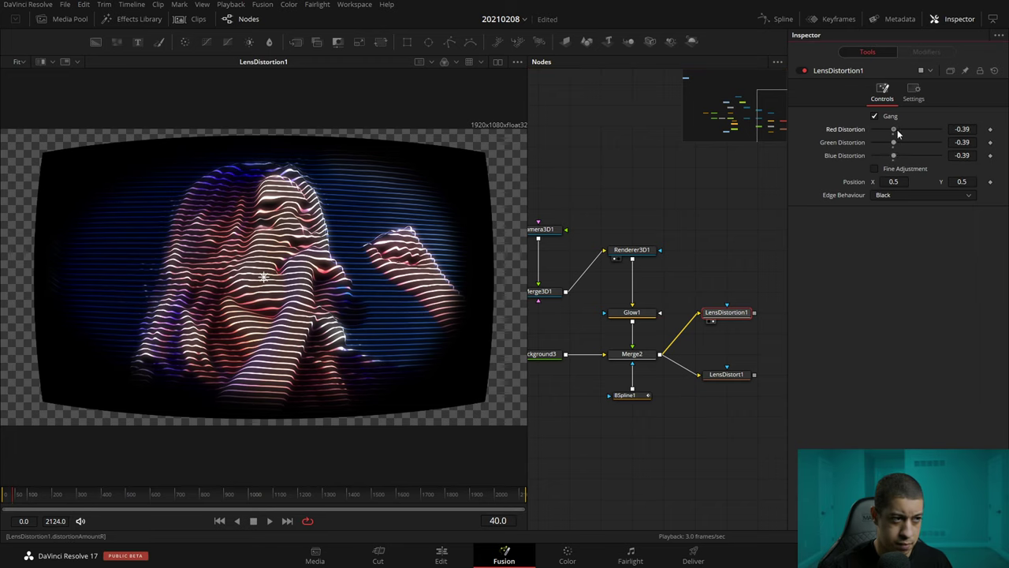
{"action": "mouse_move", "coordinate": [897, 141]}
{"action": "left_mouse_down"}
{"action": "mouse_move", "coordinate": [912, 139]}
{"action": "mouse_move", "coordinate": [880, 133]}
{"action": "left_mouse_up"}
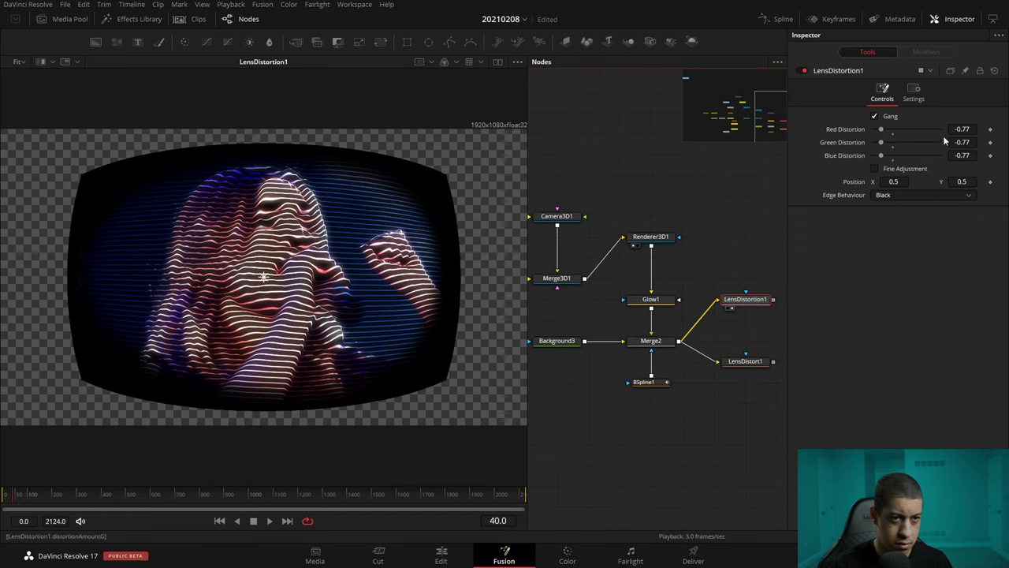
{"action": "left_click_drag", "start_coordinate": [885, 132], "coordinate": [938, 142]}
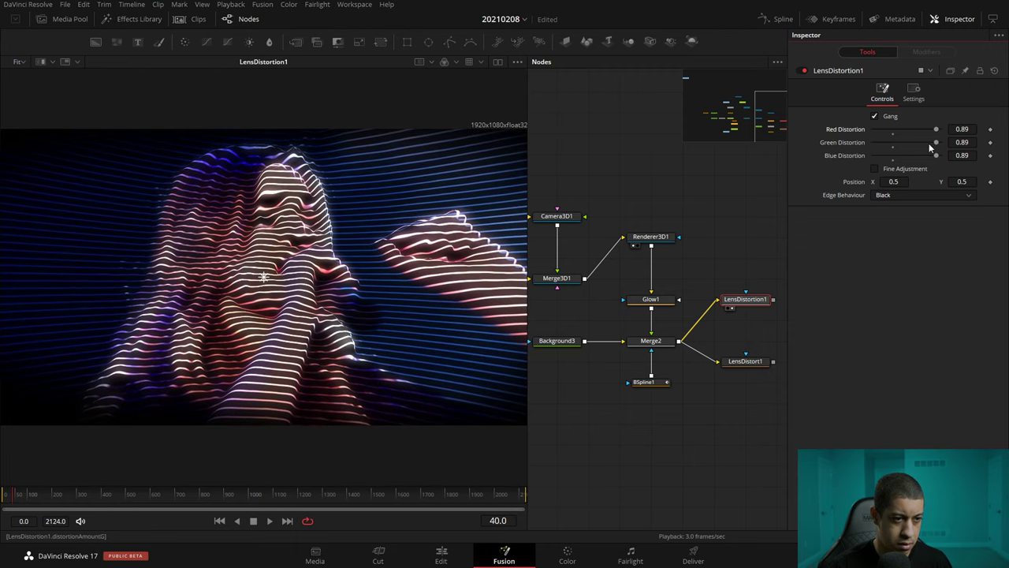
{"action": "mouse_move", "coordinate": [748, 305]}
{"action": "left_mouse_down"}
{"action": "mouse_move", "coordinate": [680, 301]}
{"action": "mouse_move", "coordinate": [679, 325]}
{"action": "left_mouse_up"}
{"action": "left_click", "coordinate": [609, 333]}
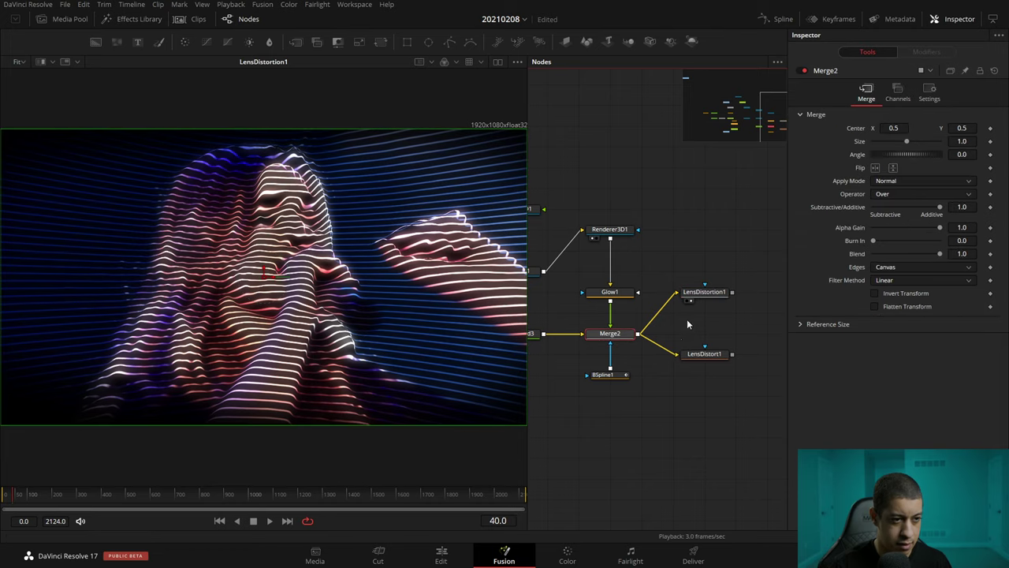
Insert a Transform node after Merge2 and shrink its size to about 0.84.
{"action": "key", "text": "shift+space"}
{"action": "type", "text": "tran"}
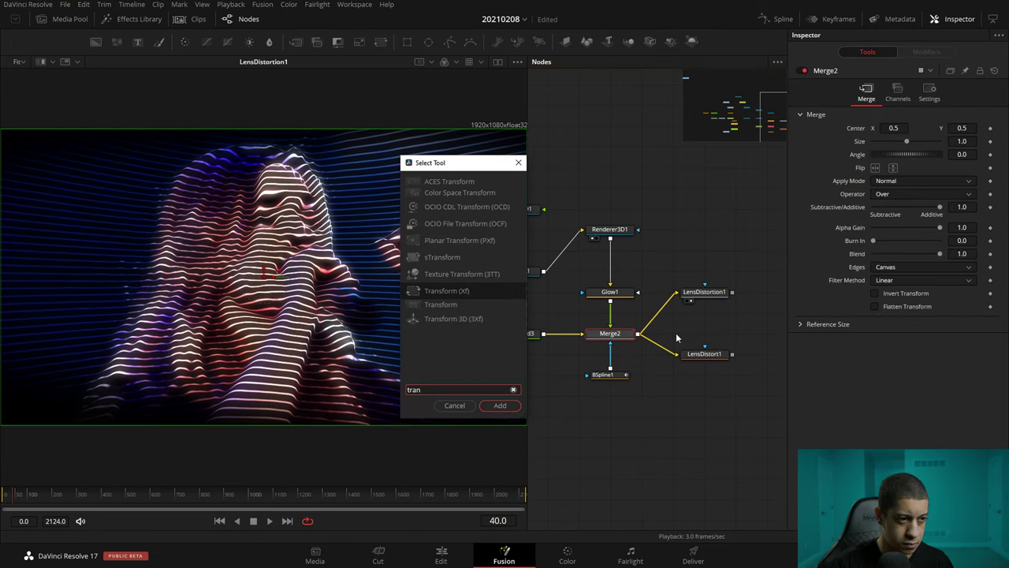
{"action": "key", "text": "Return"}
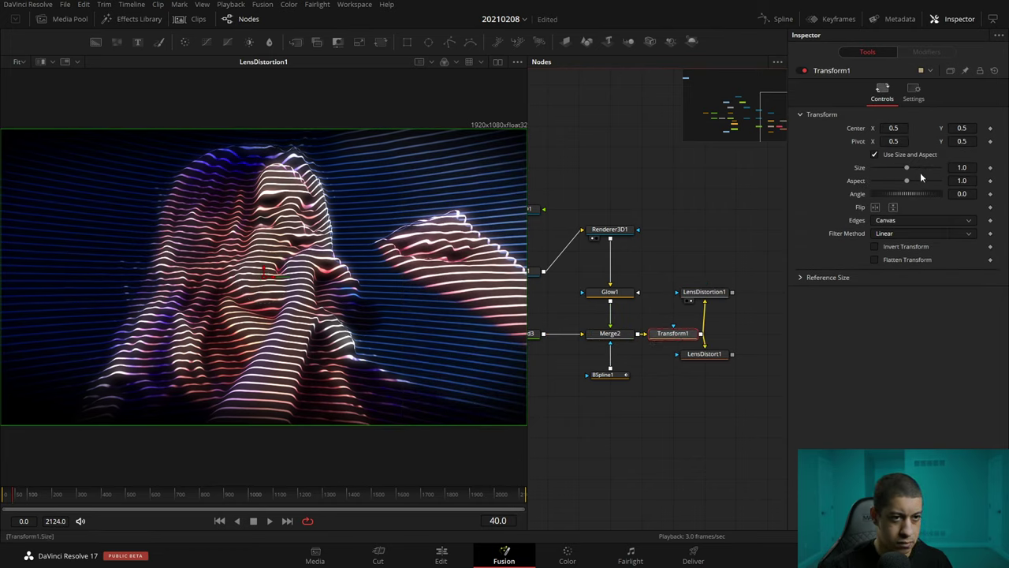
{"action": "left_click_drag", "start_coordinate": [905, 167], "coordinate": [901, 168]}
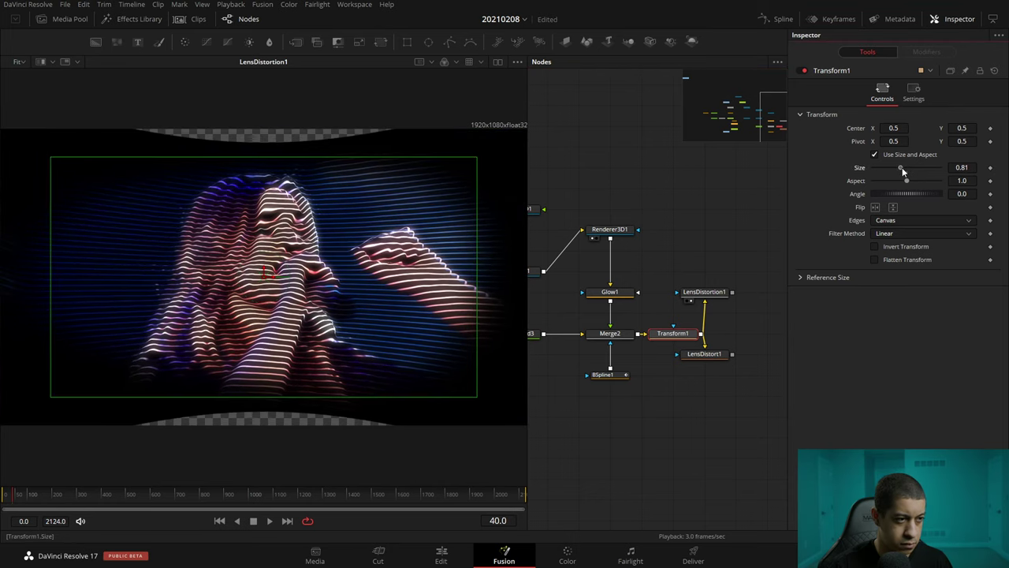
Delete the extra LensDistort1 node and merge LensDistortion1 over Background3 as Merge3.
{"action": "left_click_drag", "start_coordinate": [684, 355], "coordinate": [715, 357]}
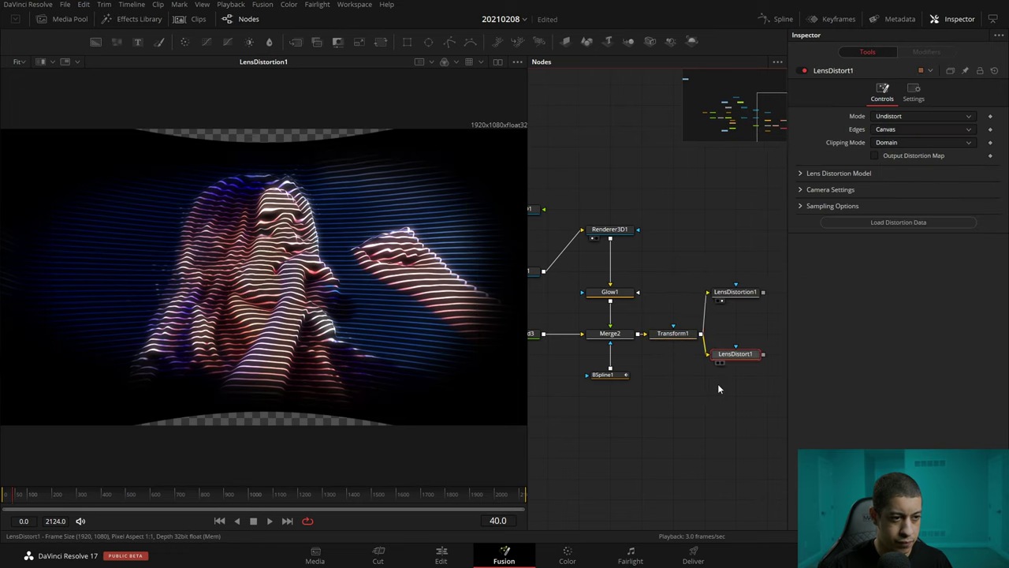
{"action": "left_click_drag", "start_coordinate": [535, 345], "coordinate": [737, 390]}
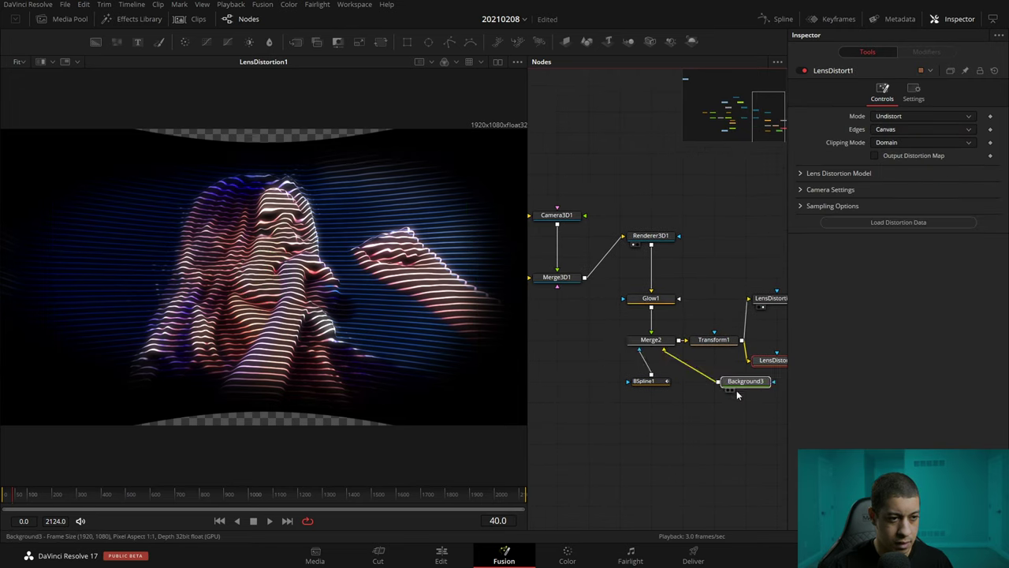
{"action": "left_click_drag", "start_coordinate": [678, 360], "coordinate": [650, 241]}
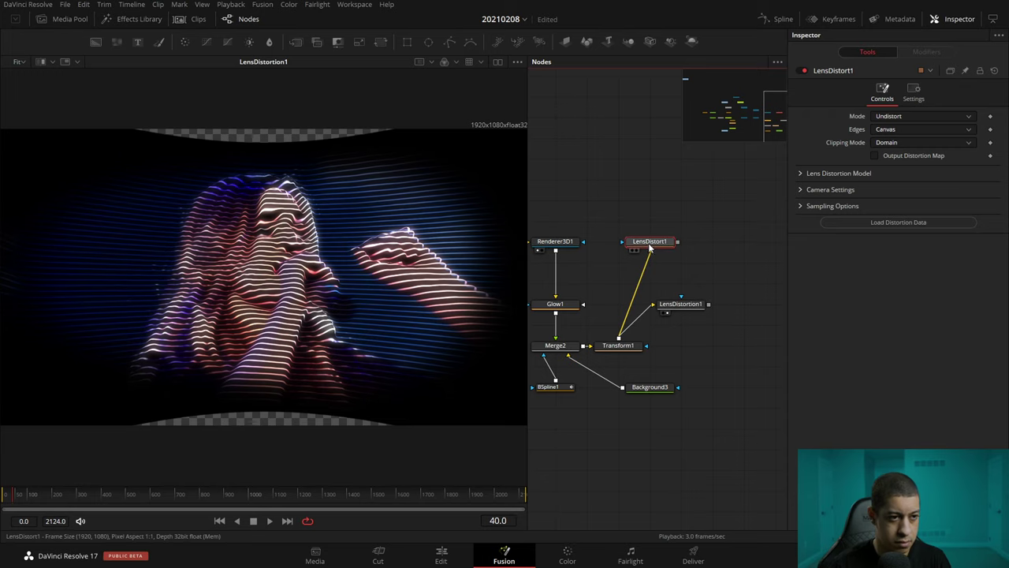
{"action": "key", "text": "Delete"}
{"action": "left_click_drag", "start_coordinate": [708, 304], "coordinate": [623, 392]}
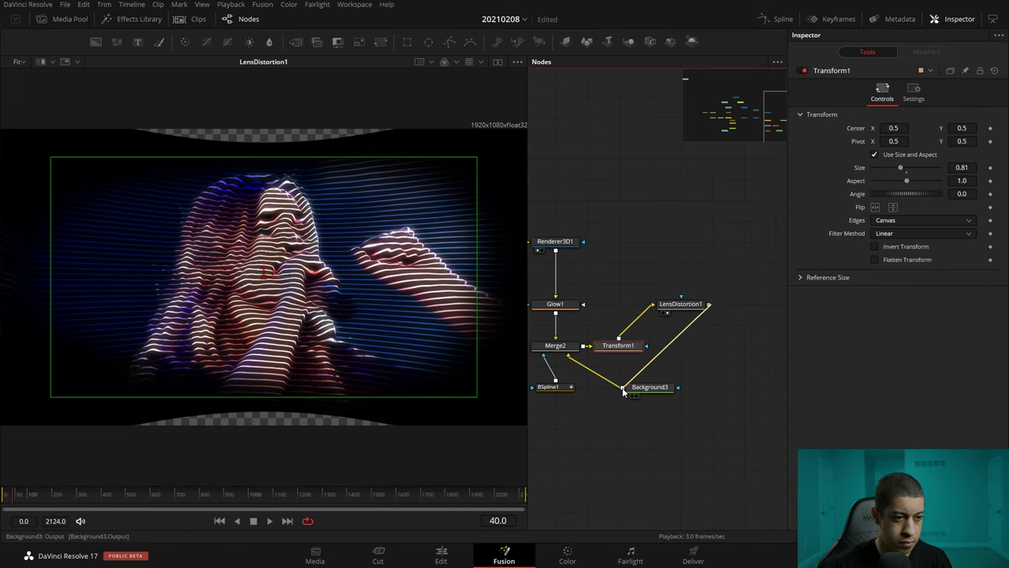
{"action": "key", "text": "1"}
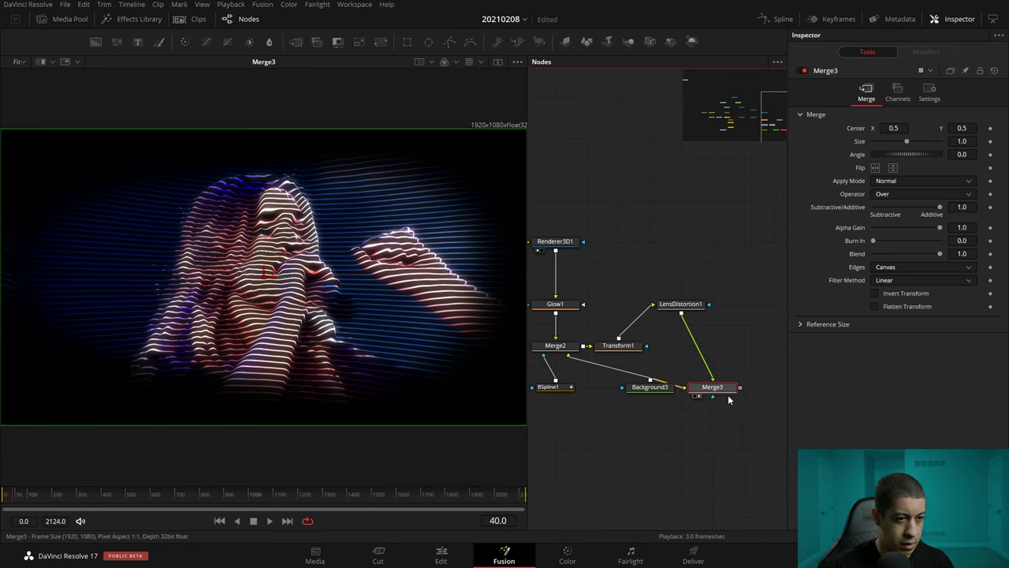
Tidy the Merge3, Background3 and LensDistortion1 layout and review LensDistortion1's settings.
{"action": "left_click_drag", "start_coordinate": [724, 387], "coordinate": [724, 366]}
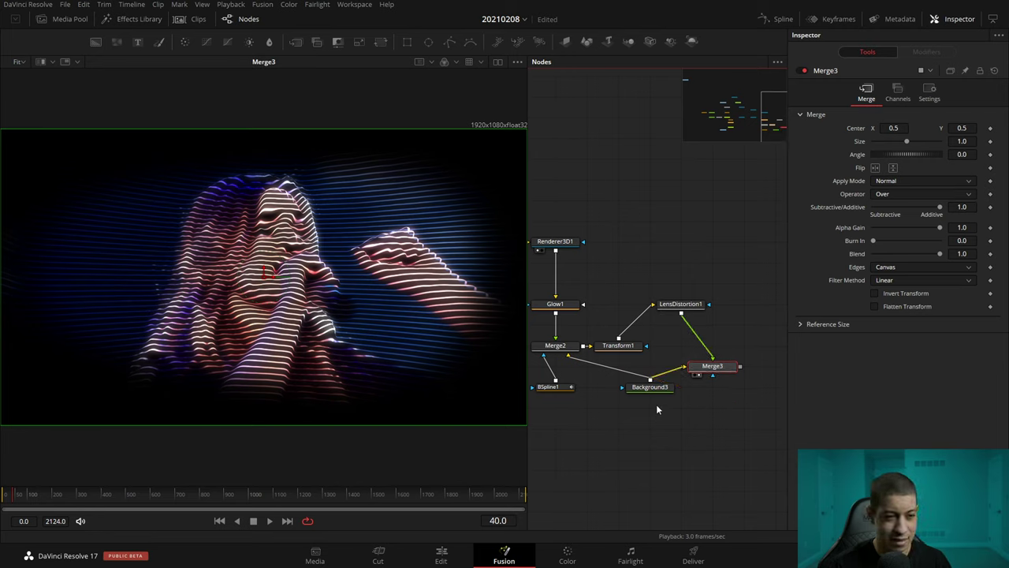
{"action": "left_click_drag", "start_coordinate": [652, 387], "coordinate": [653, 407]}
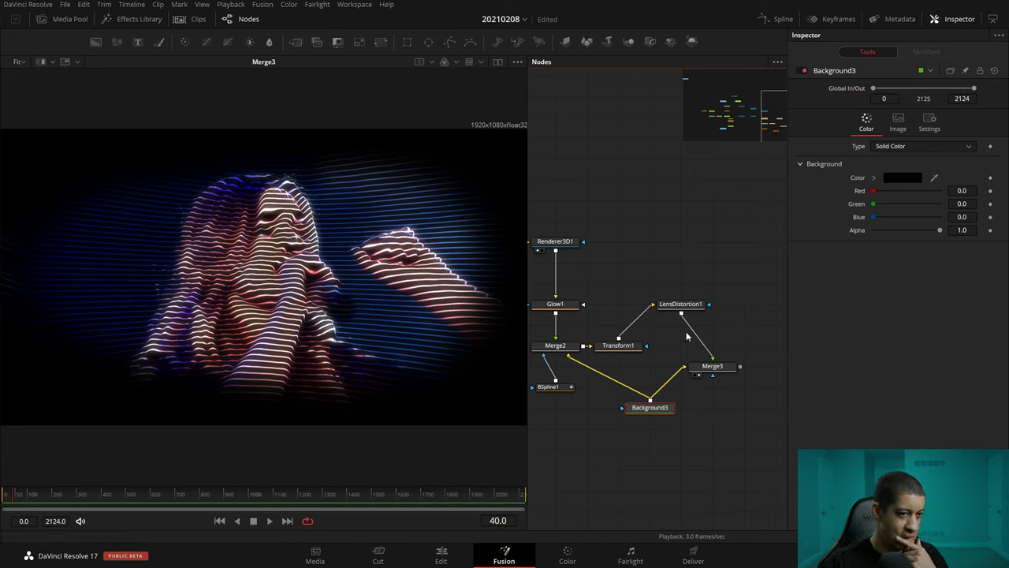
{"action": "left_click_drag", "start_coordinate": [699, 303], "coordinate": [730, 323]}
{"action": "left_click", "coordinate": [730, 324]}
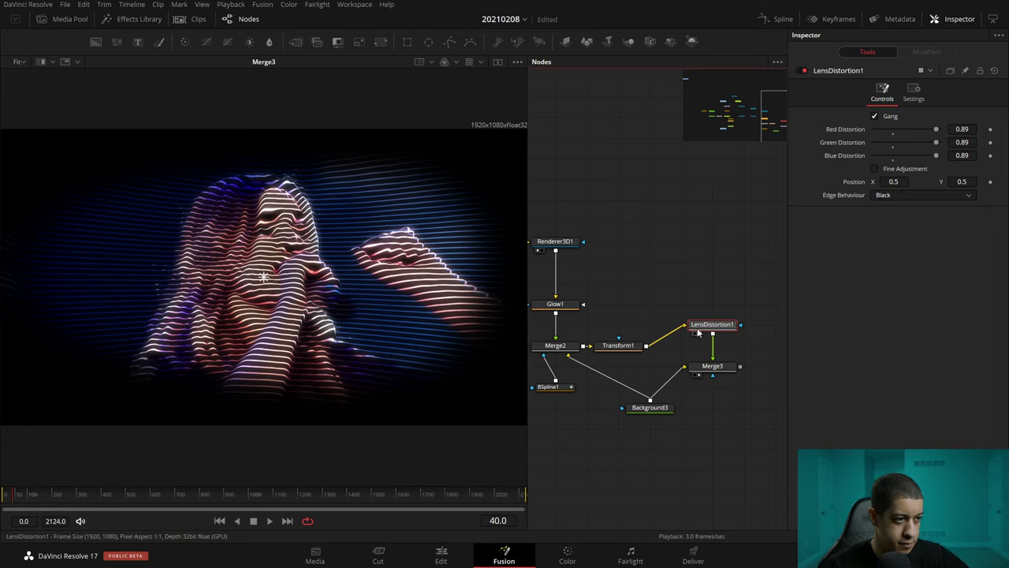
{"action": "mouse_move", "coordinate": [696, 335]}
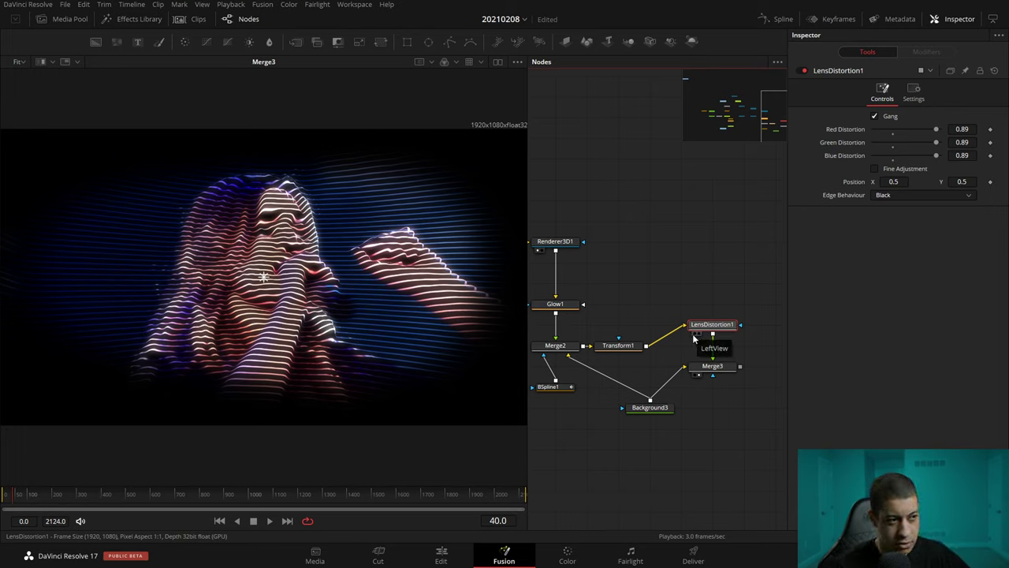
{"action": "left_click", "coordinate": [707, 433]}
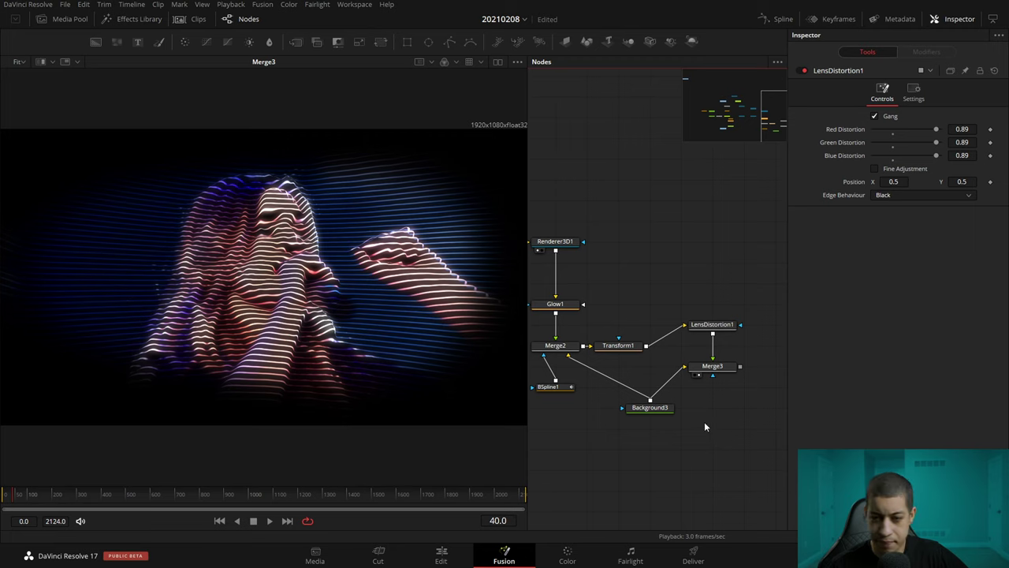
{"action": "left_click", "coordinate": [548, 386]}
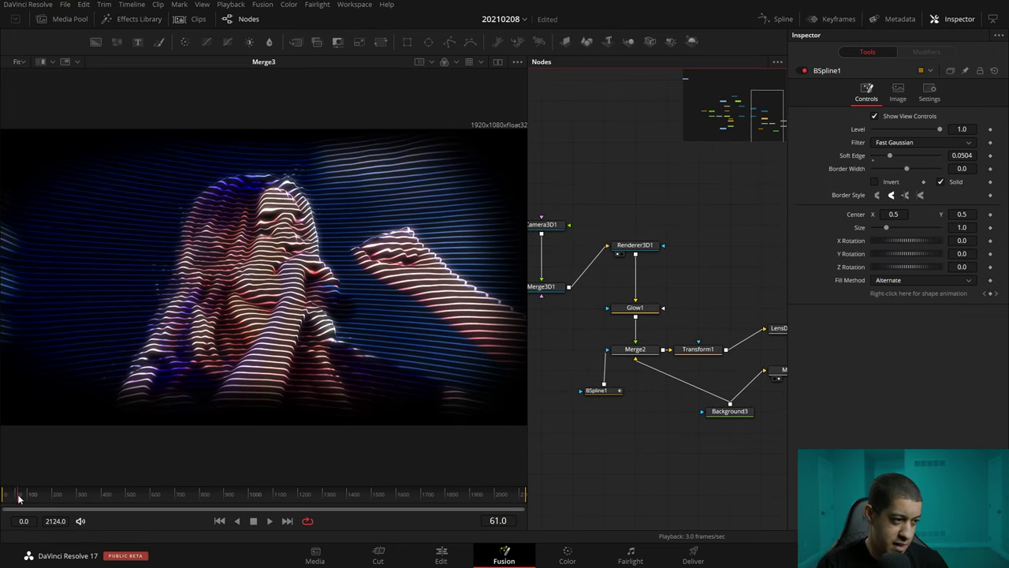
Preview the scan-line composite at frame 47, then switch to the YouTube 'Eh' video.
{"action": "left_click_drag", "start_coordinate": [18, 497], "coordinate": [15, 498]}
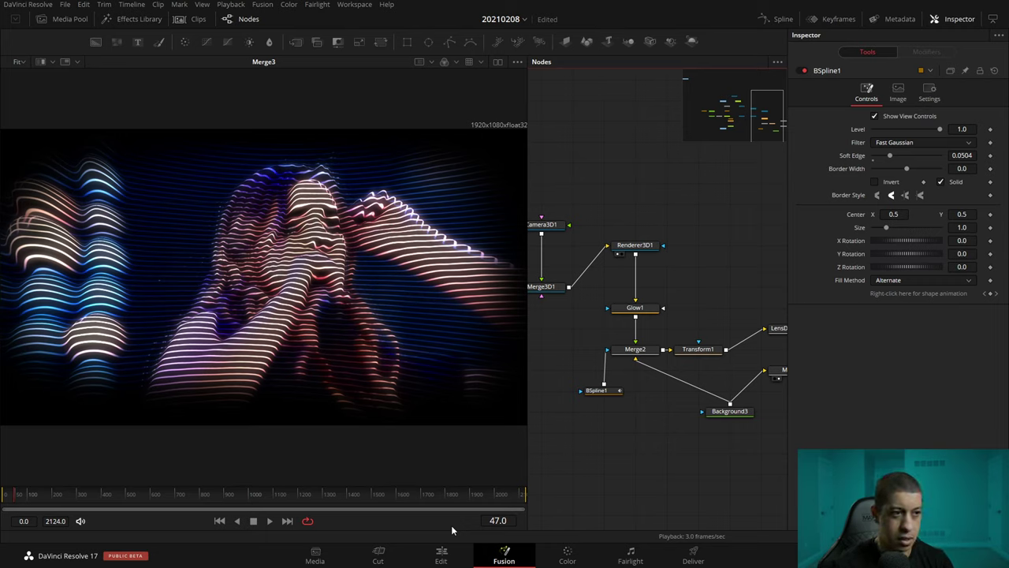
{"action": "left_click_drag", "start_coordinate": [584, 388], "coordinate": [642, 405]}
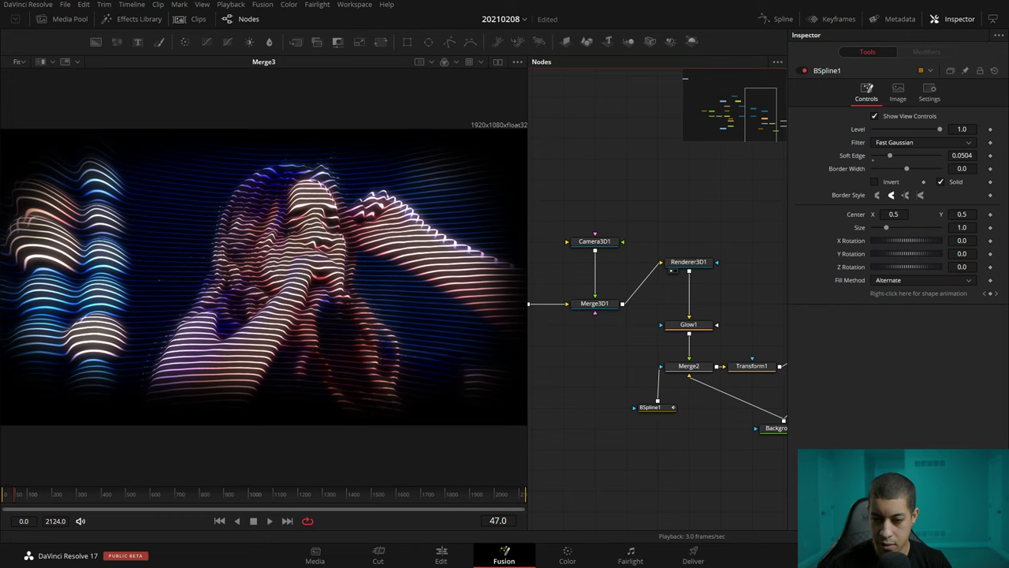
{"action": "key", "text": "alt+Tab"}
Skim the 'Eh' reference to 0:36 and shrink the browser window beside Resolve.
{"action": "left_click", "coordinate": [336, 414]}
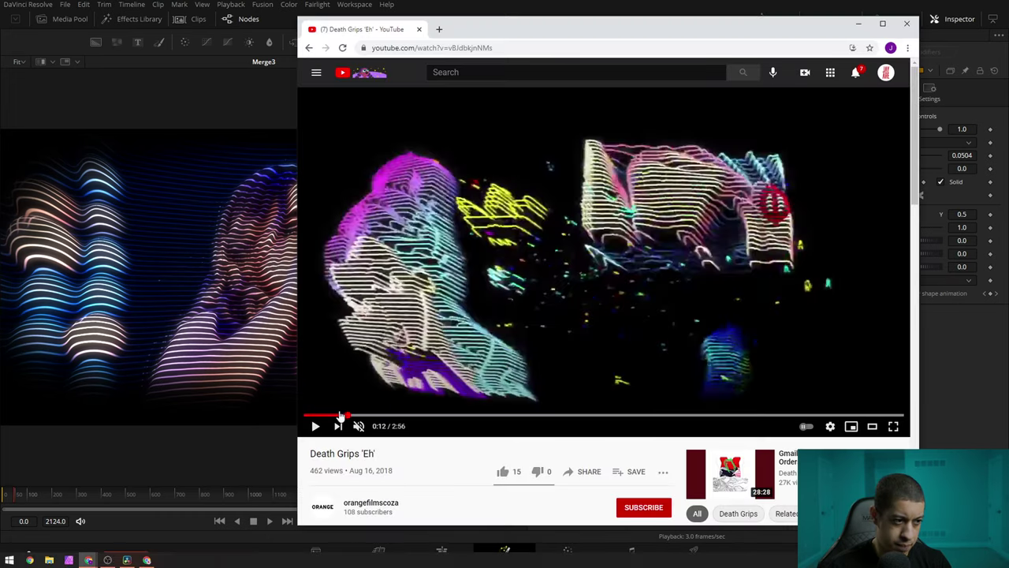
{"action": "left_click", "coordinate": [342, 415]}
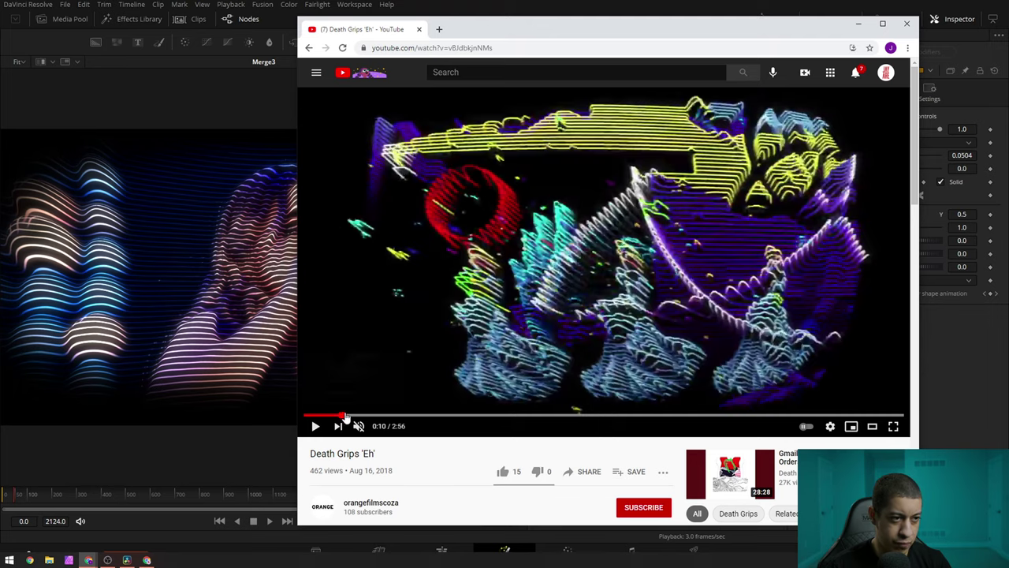
{"action": "left_click", "coordinate": [353, 415]}
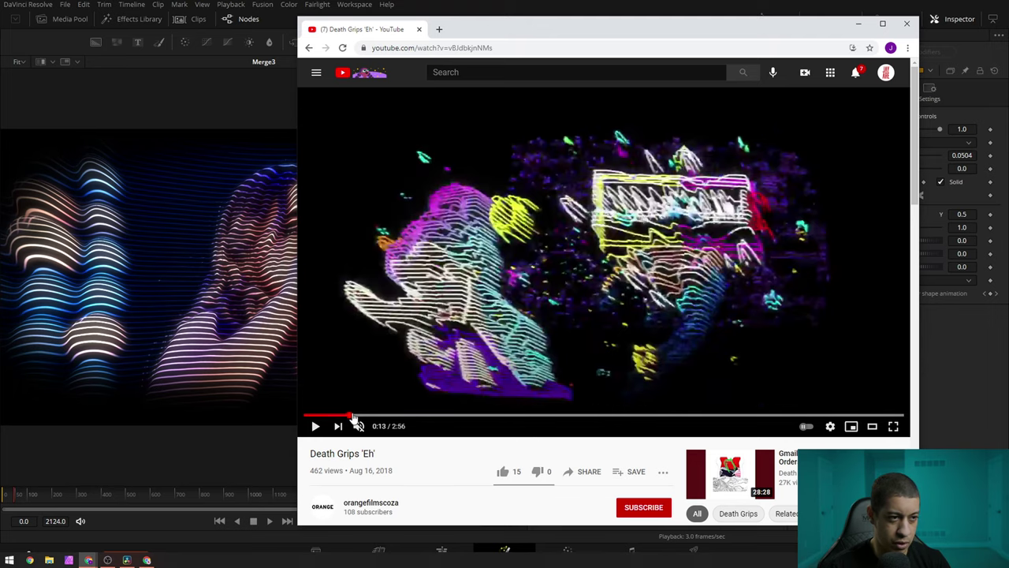
{"action": "left_click", "coordinate": [363, 414]}
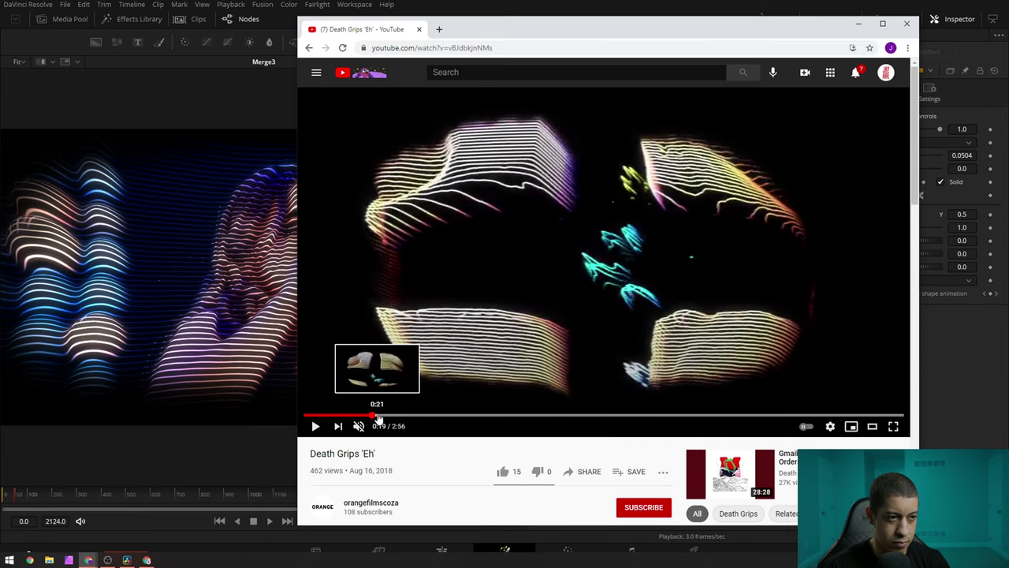
{"action": "left_click", "coordinate": [383, 415]}
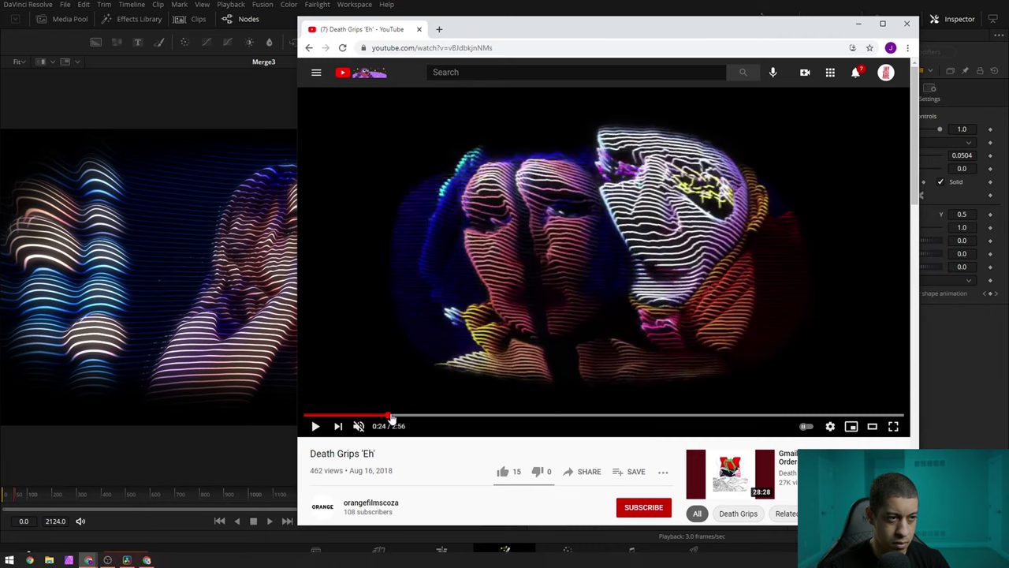
{"action": "left_click", "coordinate": [399, 416]}
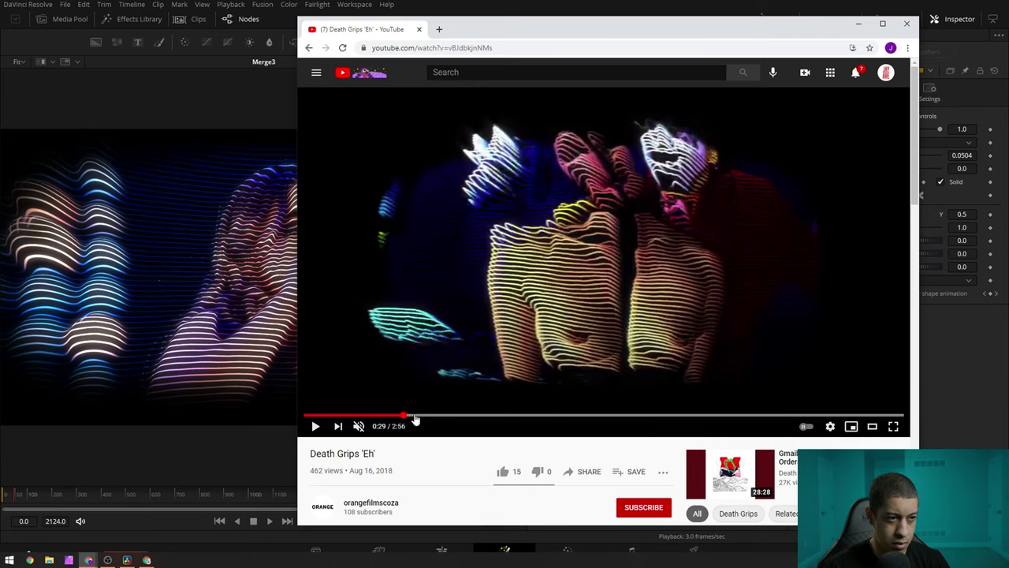
{"action": "left_click", "coordinate": [413, 415]}
{"action": "left_click", "coordinate": [429, 416]}
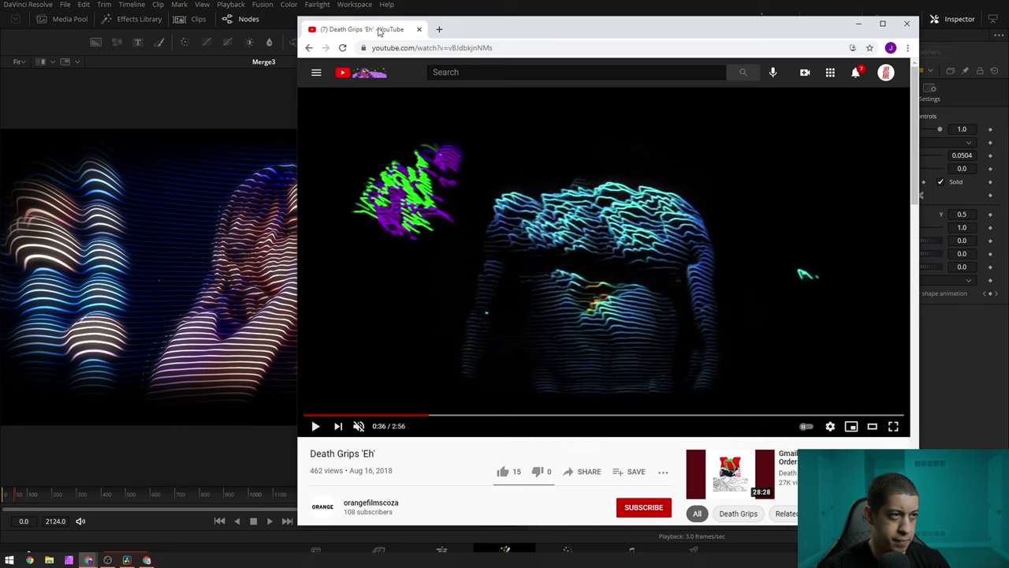
{"action": "mouse_move", "coordinate": [302, 18]}
{"action": "left_mouse_down"}
{"action": "mouse_move", "coordinate": [357, 33]}
{"action": "mouse_move", "coordinate": [434, 34]}
{"action": "left_mouse_up"}
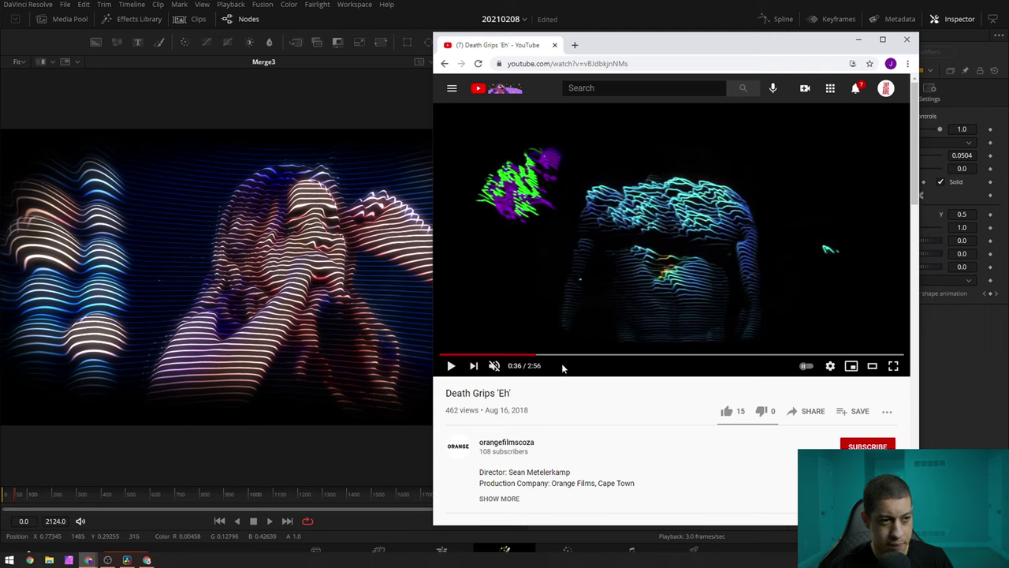
Replay the video from 0:00 full screen, pause on the EH title, and return to Resolve.
{"action": "mouse_move", "coordinate": [552, 355]}
{"action": "left_mouse_down"}
{"action": "mouse_move", "coordinate": [576, 359]}
{"action": "mouse_move", "coordinate": [443, 357]}
{"action": "left_mouse_up"}
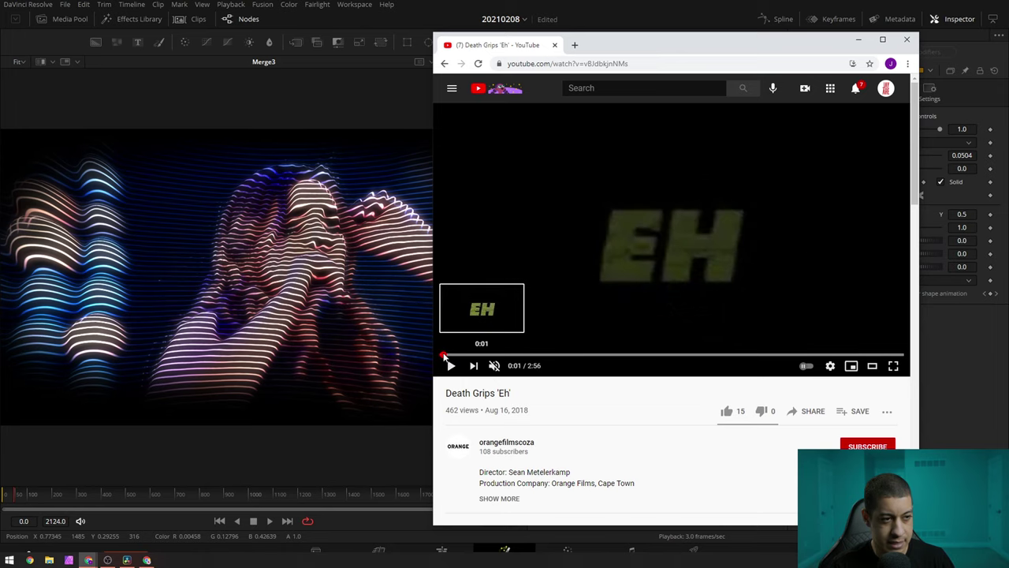
{"action": "left_click_drag", "start_coordinate": [447, 357], "coordinate": [448, 359]}
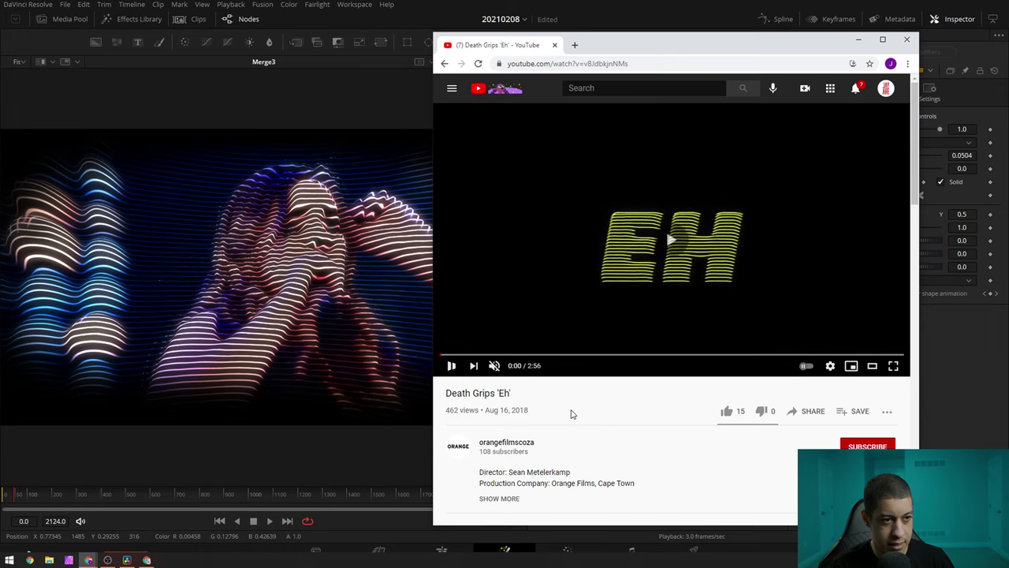
{"action": "left_click", "coordinate": [894, 365]}
{"action": "left_click", "coordinate": [556, 289]}
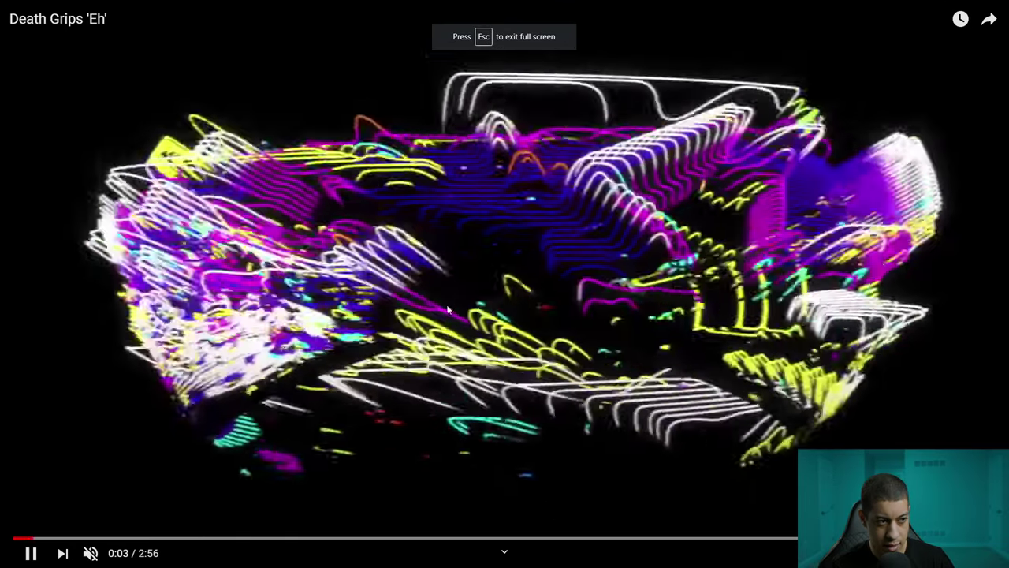
{"action": "left_click", "coordinate": [392, 339]}
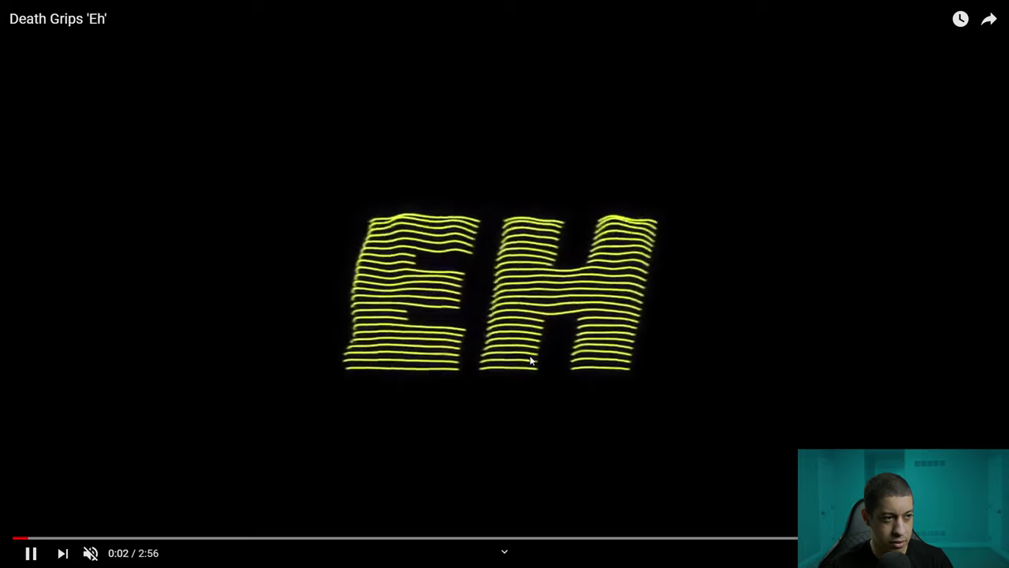
{"action": "left_click", "coordinate": [561, 376]}
{"action": "key", "text": "Escape"}
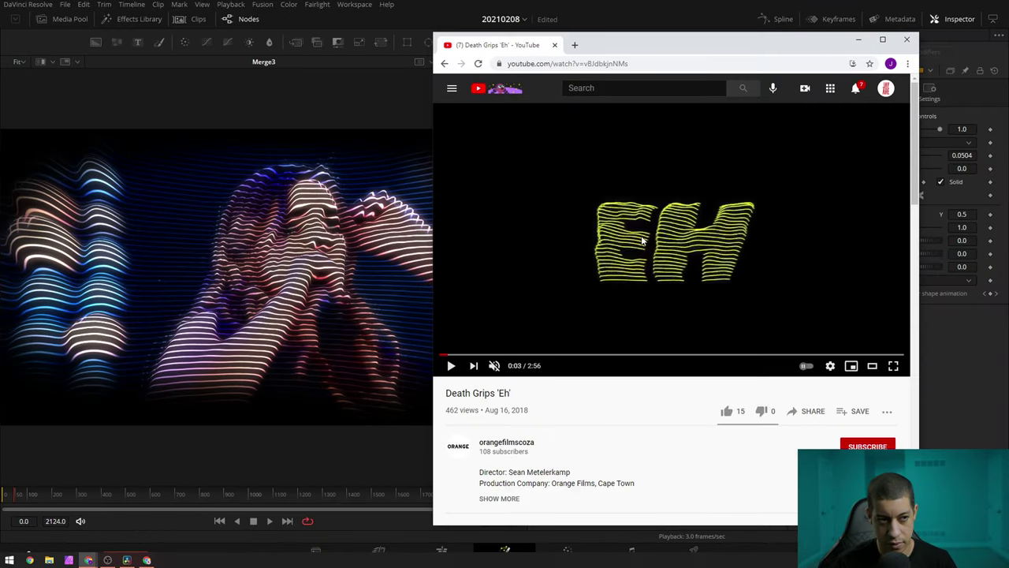
{"action": "left_click", "coordinate": [363, 484]}
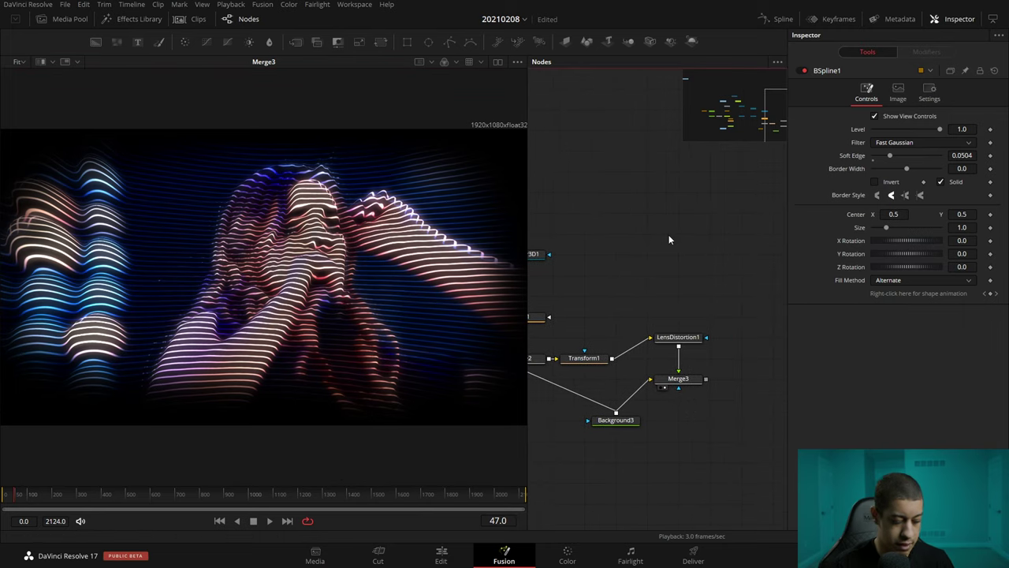
Add a Transform2 node and a Text+ node merged with it.
{"action": "key", "text": "shift+space"}
{"action": "type", "text": "trans"}
{"action": "key", "text": "Return"}
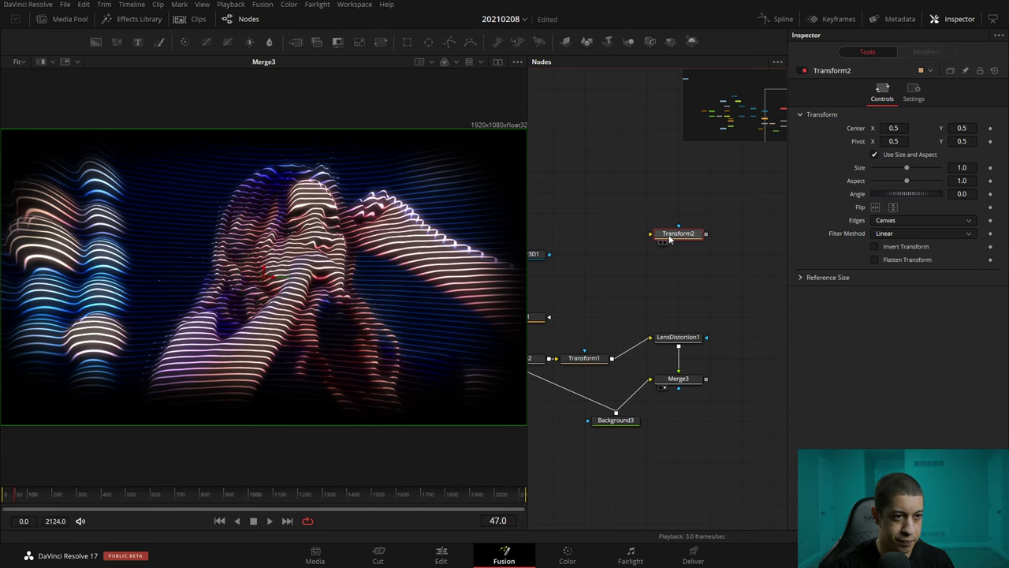
{"action": "key", "text": "shift+space"}
{"action": "type", "text": "TE"}
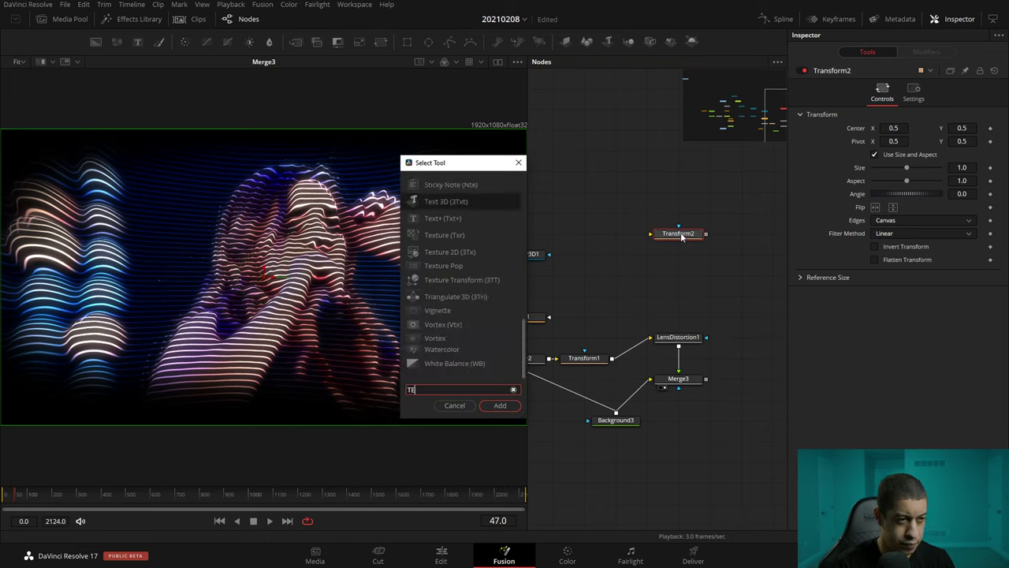
{"action": "type", "text": "XT"}
{"action": "key", "text": "Down"}
{"action": "key", "text": "Return"}
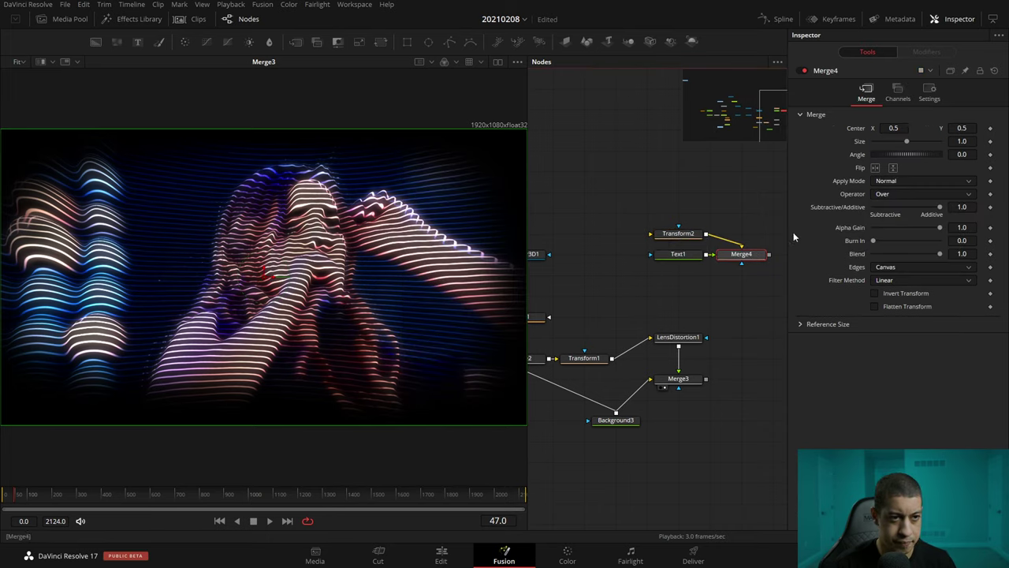
{"action": "left_click_drag", "start_coordinate": [677, 233], "coordinate": [740, 234]}
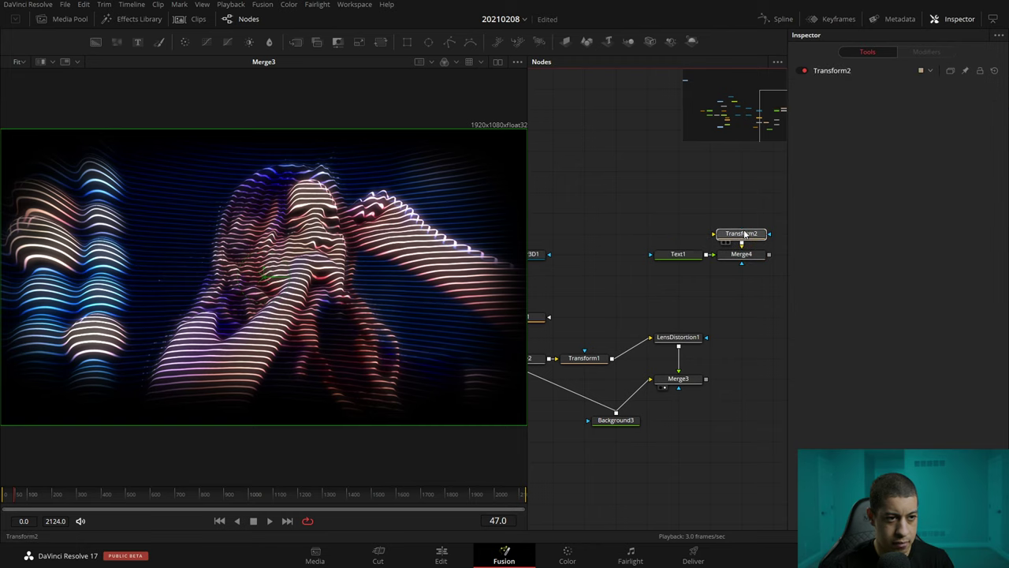
Set Text1 to read JAYARETV in the Meltland Bold font.
{"action": "left_click", "coordinate": [679, 253]}
{"action": "left_click", "coordinate": [892, 158]}
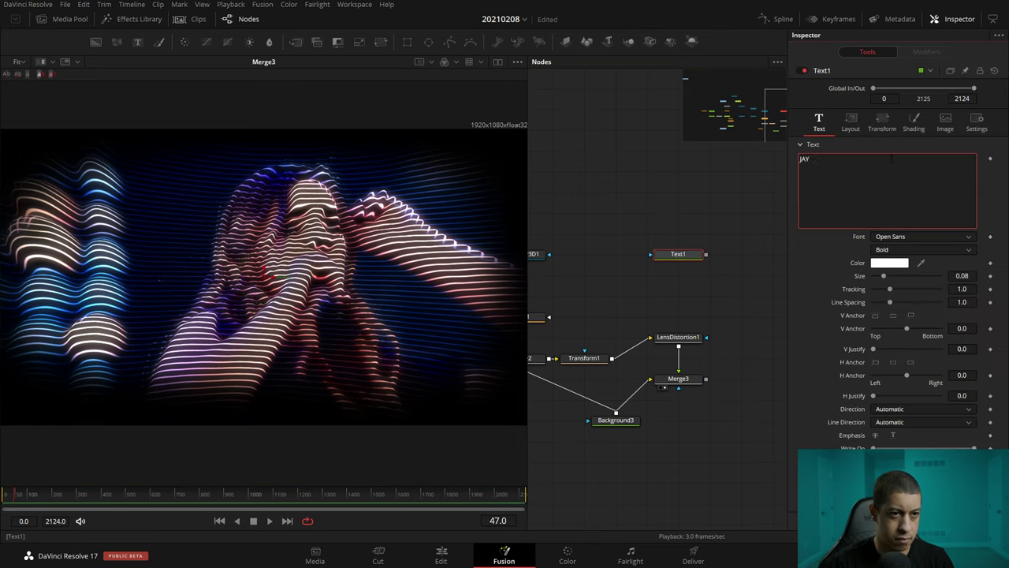
{"action": "type", "text": "JAYARETV"}
{"action": "left_click", "coordinate": [932, 238]}
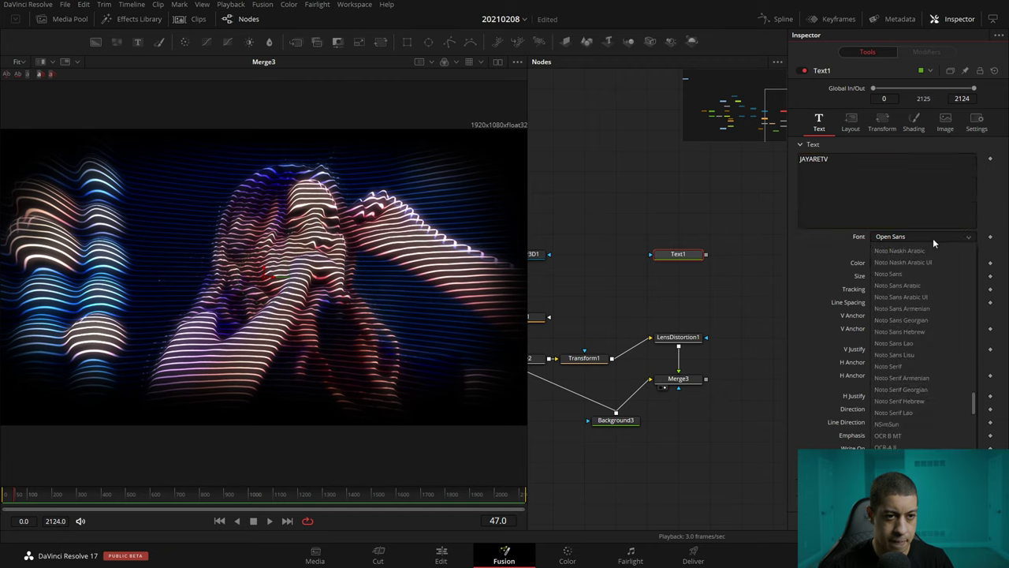
{"action": "key", "text": "Down"}
{"action": "key", "text": "Down"}
{"action": "key", "text": "Down"}
{"action": "key", "text": "Down"}
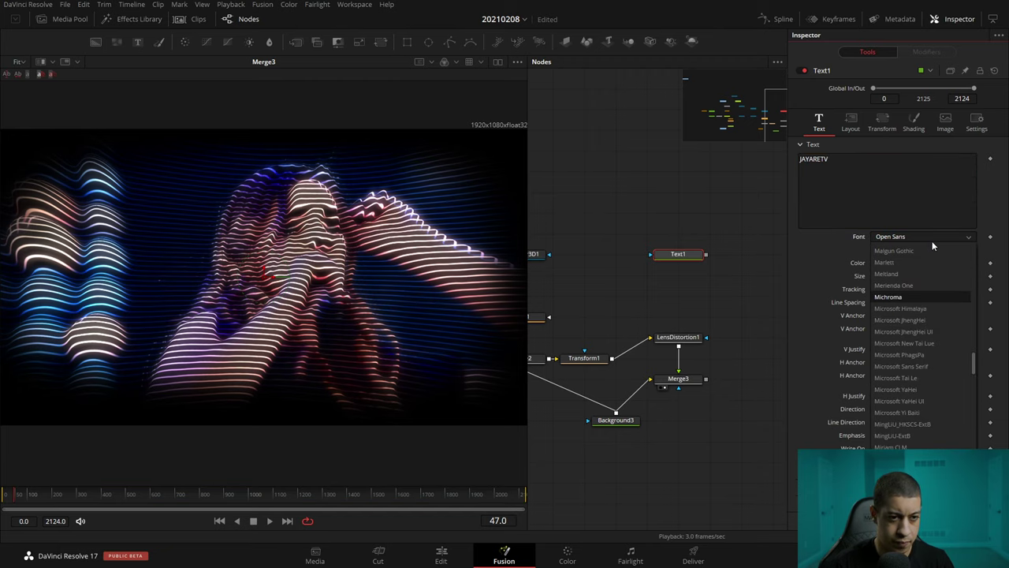
{"action": "key", "text": "Up"}
{"action": "key", "text": "Up"}
{"action": "key", "text": "Return"}
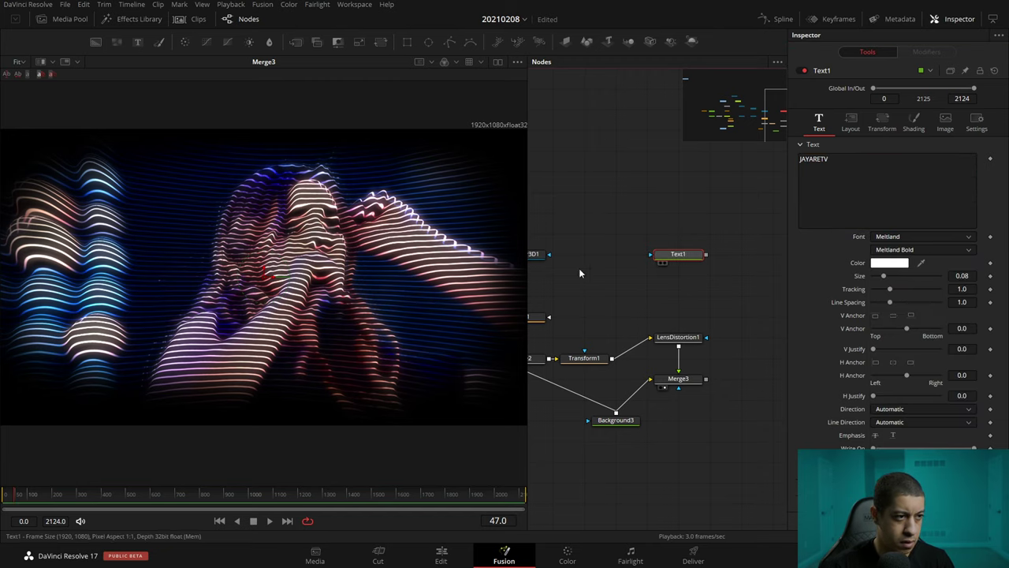
{"action": "key", "text": "1"}
Add a FastNoise node masked by Text1 with noise scale about 51.
{"action": "mouse_move", "coordinate": [679, 253]}
{"action": "left_mouse_down"}
{"action": "mouse_move", "coordinate": [571, 238]}
{"action": "mouse_move", "coordinate": [772, 304]}
{"action": "left_mouse_up"}
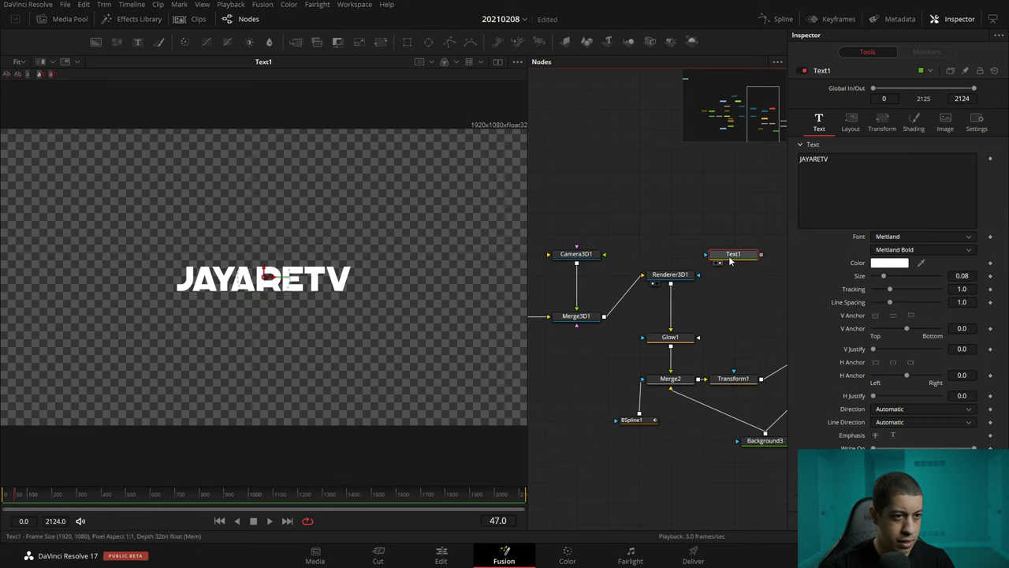
{"action": "mouse_move", "coordinate": [733, 255]}
{"action": "left_mouse_down"}
{"action": "mouse_move", "coordinate": [670, 214]}
{"action": "mouse_move", "coordinate": [703, 235]}
{"action": "left_mouse_up"}
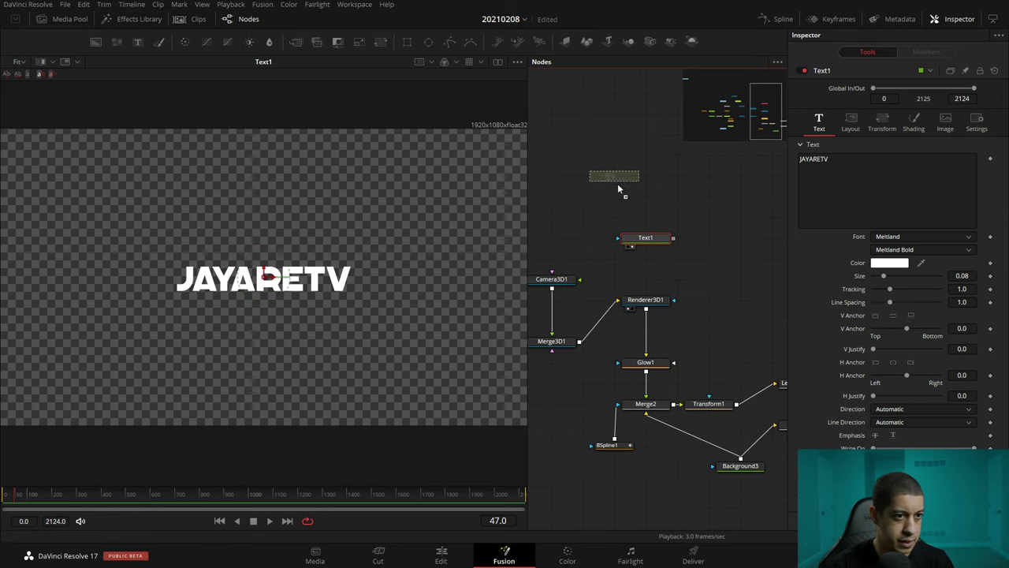
{"action": "left_click", "coordinate": [648, 206]}
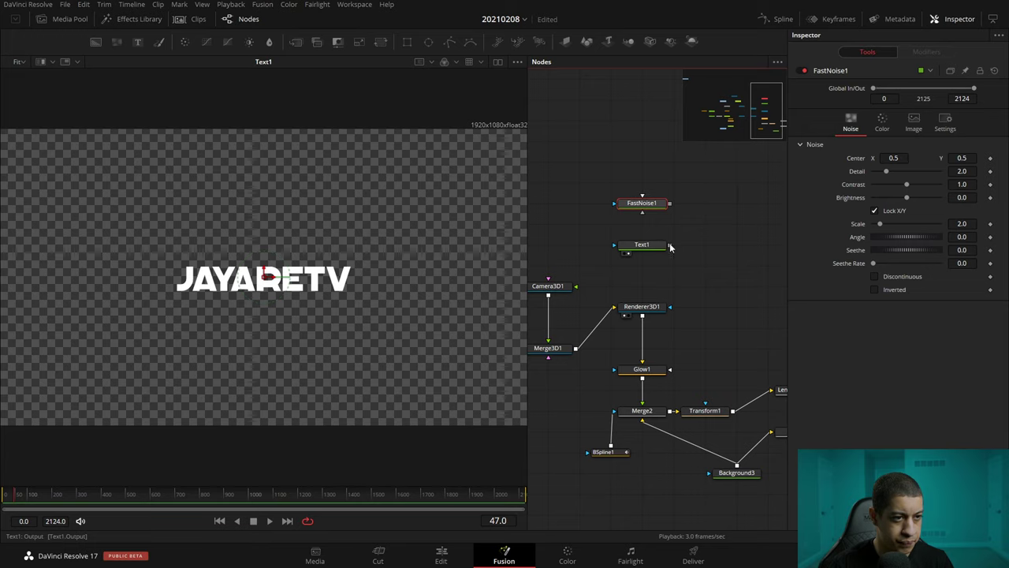
{"action": "left_click_drag", "start_coordinate": [671, 248], "coordinate": [642, 203]}
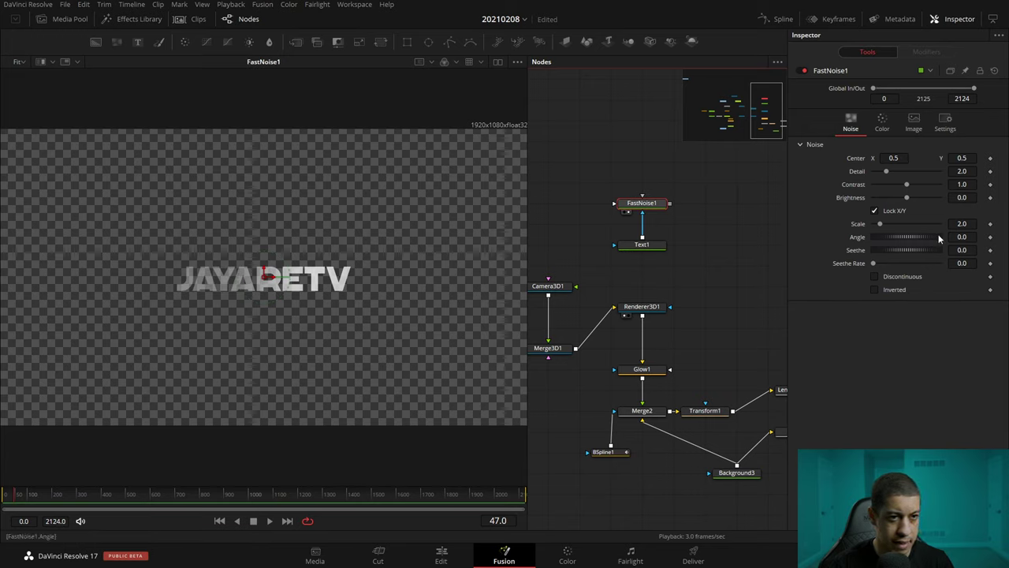
{"action": "left_click_drag", "start_coordinate": [882, 225], "coordinate": [957, 231]}
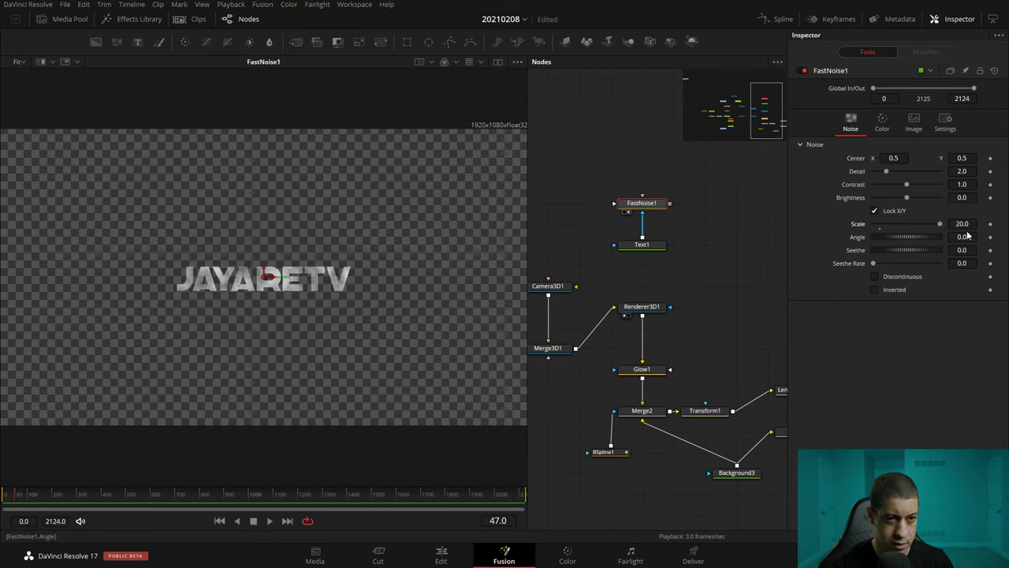
{"action": "type", "text": "0"}
{"action": "key", "text": "Tab"}
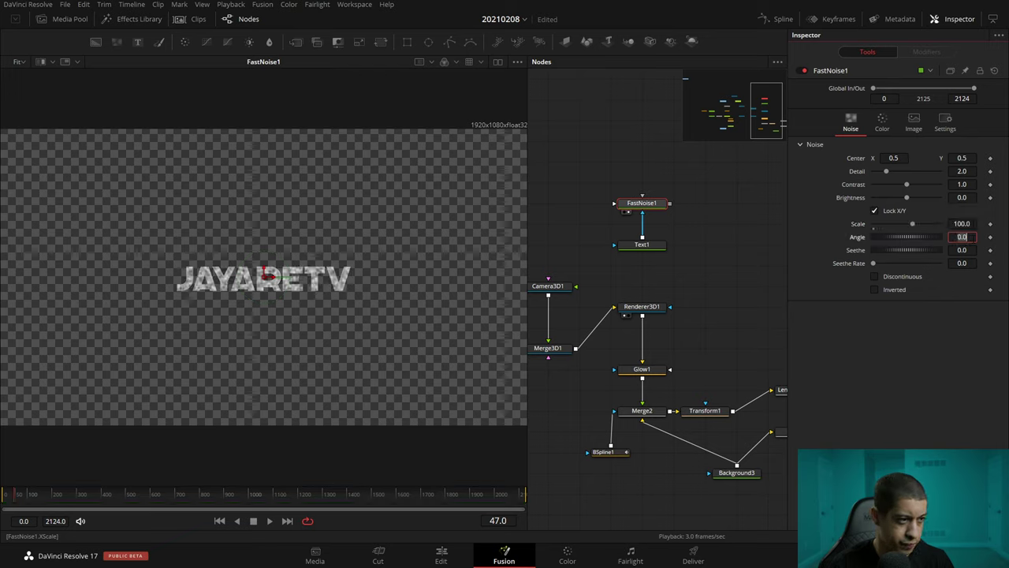
{"action": "left_click_drag", "start_coordinate": [915, 226], "coordinate": [895, 225]}
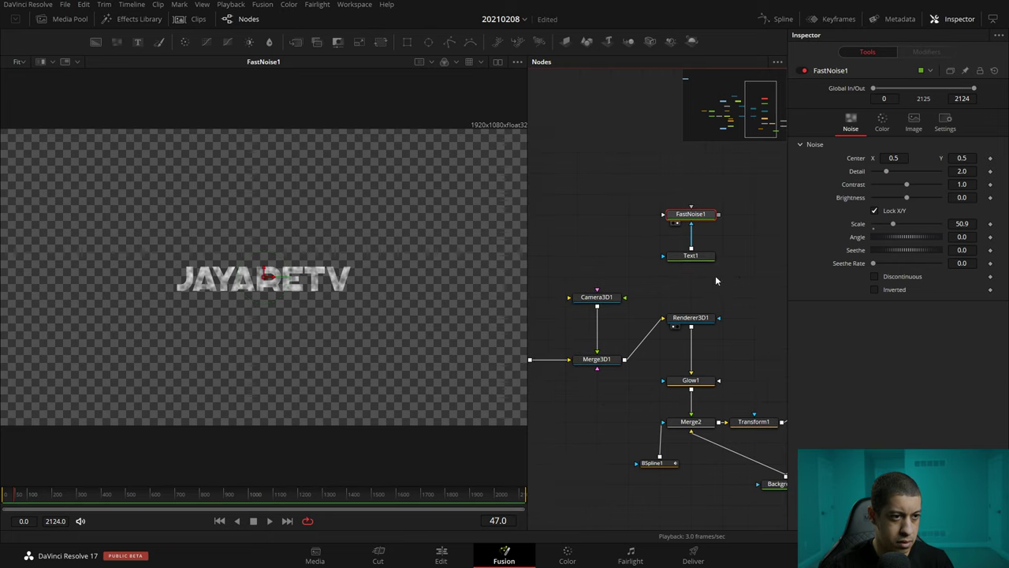
Move the noise and text nodes left and connect FastNoise1's output to ContrastPop1.
{"action": "left_click_drag", "start_coordinate": [693, 255], "coordinate": [694, 234]}
{"action": "left_click", "coordinate": [694, 221]}
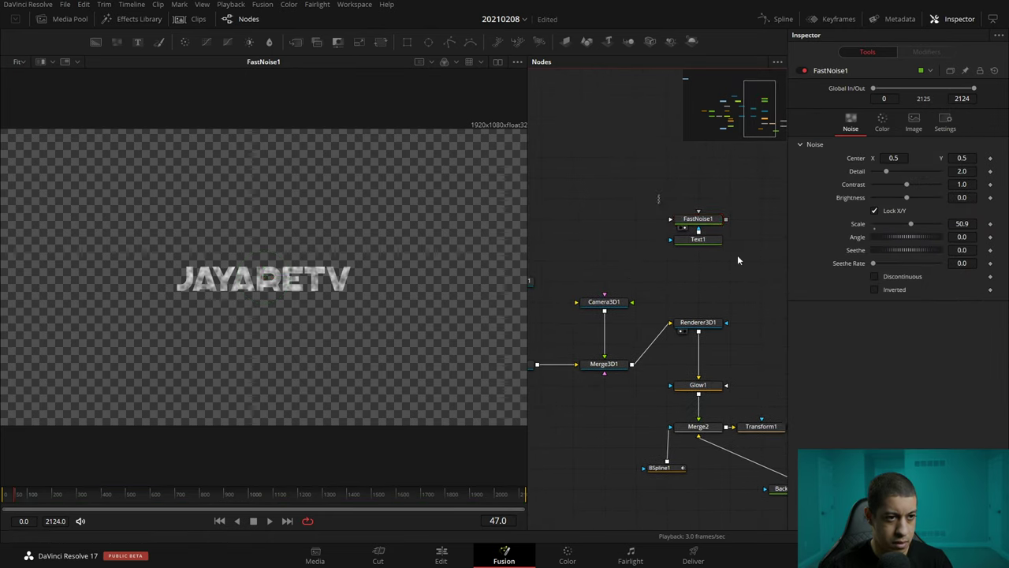
{"action": "left_click_drag", "start_coordinate": [737, 255], "coordinate": [658, 206]}
{"action": "left_click_drag", "start_coordinate": [667, 214], "coordinate": [579, 215]}
{"action": "scroll", "coordinate": [633, 261], "scroll_direction": "left", "scroll_amount": 5}
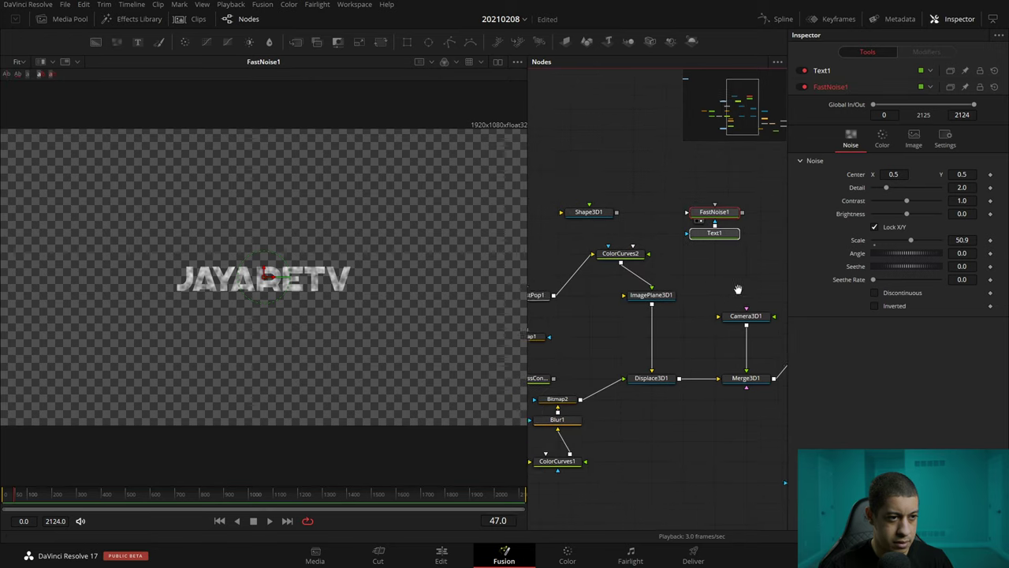
{"action": "scroll", "coordinate": [706, 211], "scroll_direction": "left", "scroll_amount": 3}
{"action": "scroll", "coordinate": [725, 231], "scroll_direction": "down", "scroll_amount": 3, "text": "ctrl"}
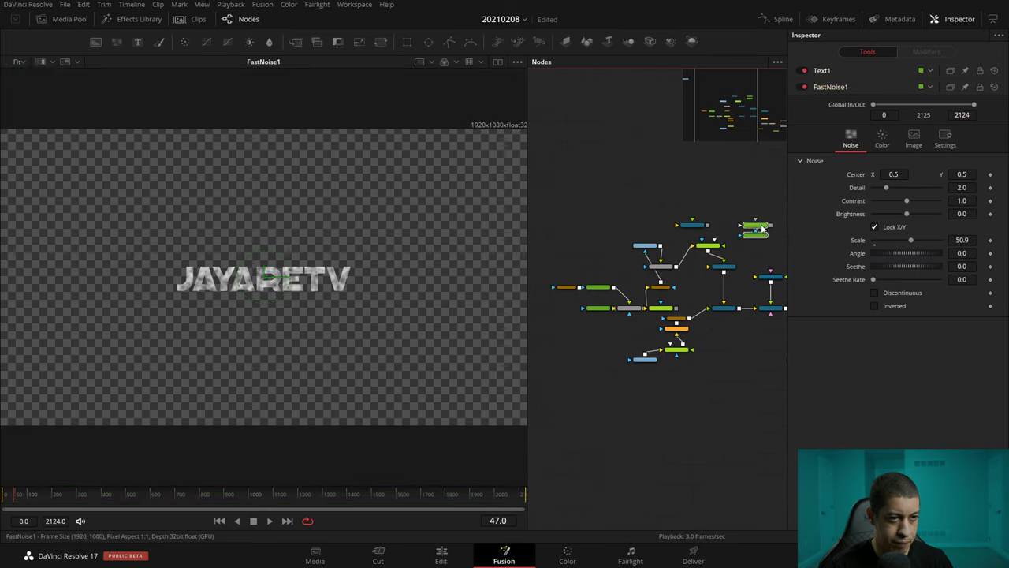
{"action": "scroll", "coordinate": [635, 235], "scroll_direction": "up", "scroll_amount": 5, "text": "ctrl"}
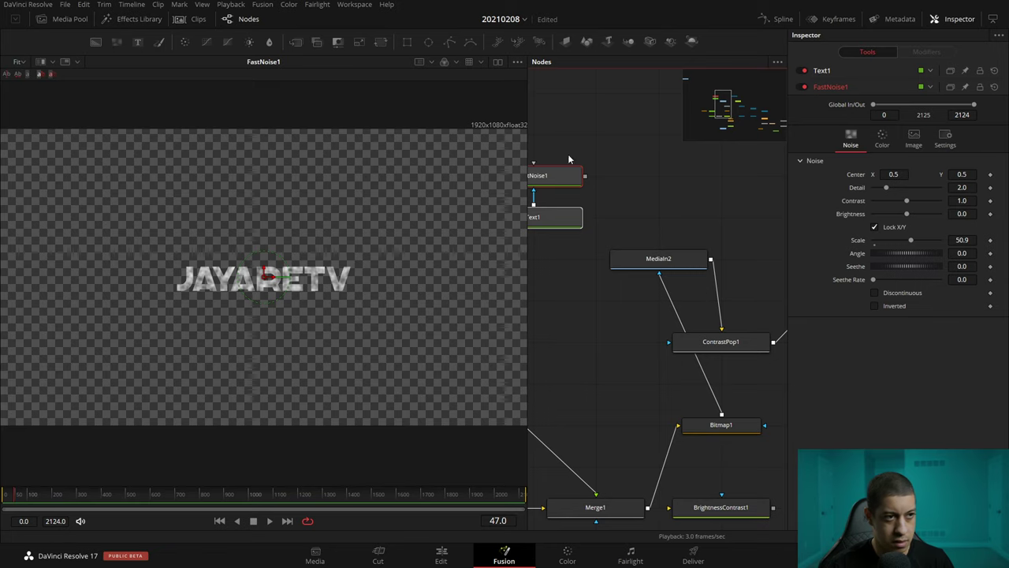
{"action": "left_click_drag", "start_coordinate": [528, 233], "coordinate": [339, 234]}
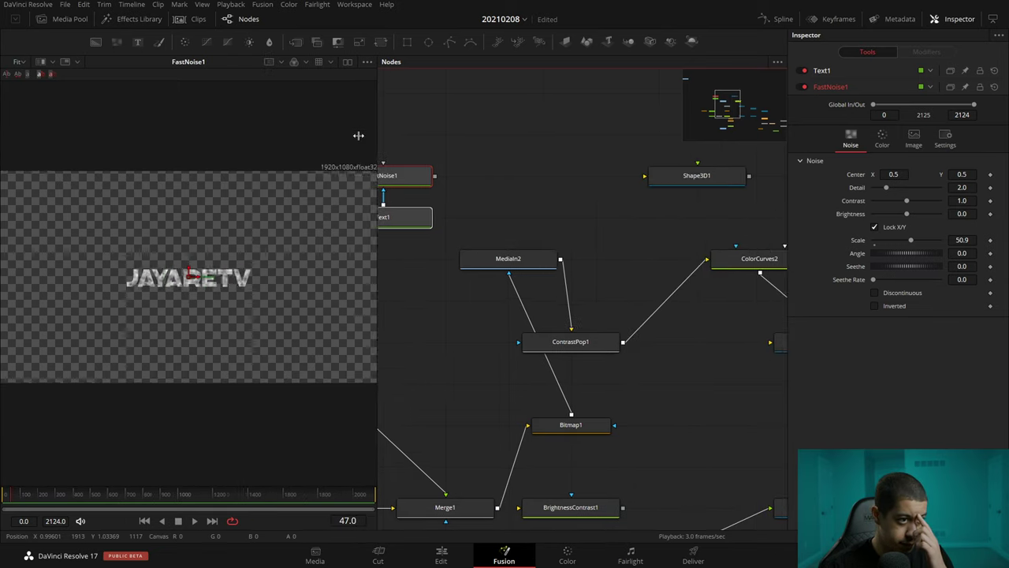
{"action": "scroll", "coordinate": [441, 268], "scroll_direction": "left", "scroll_amount": 3}
{"action": "scroll", "coordinate": [536, 260], "scroll_direction": "down", "scroll_amount": 3}
{"action": "left_click_drag", "start_coordinate": [568, 207], "coordinate": [264, 258]}
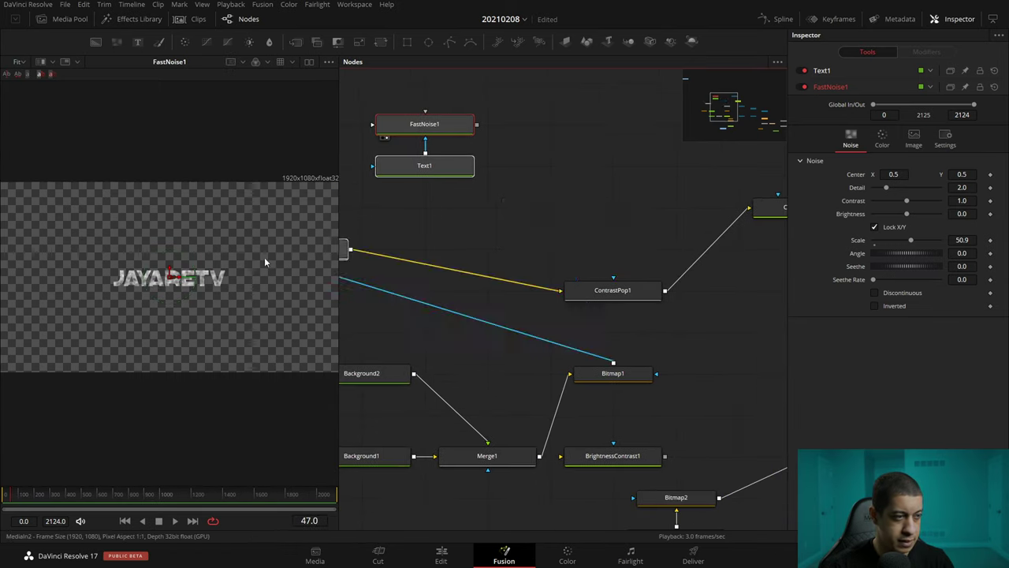
{"action": "scroll", "coordinate": [559, 278], "scroll_direction": "up", "scroll_amount": 2}
{"action": "scroll", "coordinate": [442, 189], "scroll_direction": "up", "scroll_amount": 1}
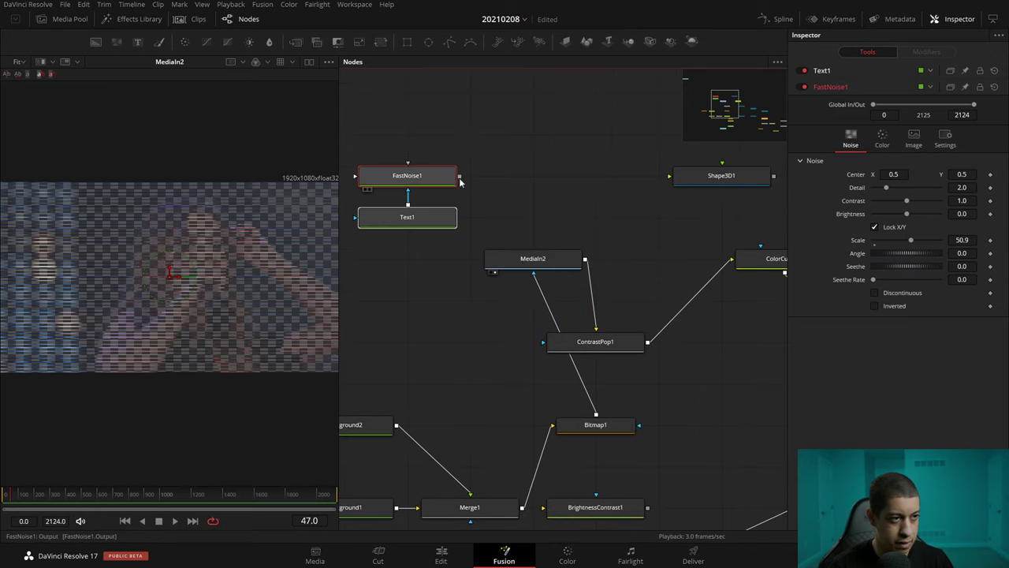
{"action": "mouse_move", "coordinate": [460, 176]}
{"action": "left_mouse_down"}
{"action": "mouse_move", "coordinate": [595, 343]}
{"action": "mouse_move", "coordinate": [604, 231]}
{"action": "left_mouse_up"}
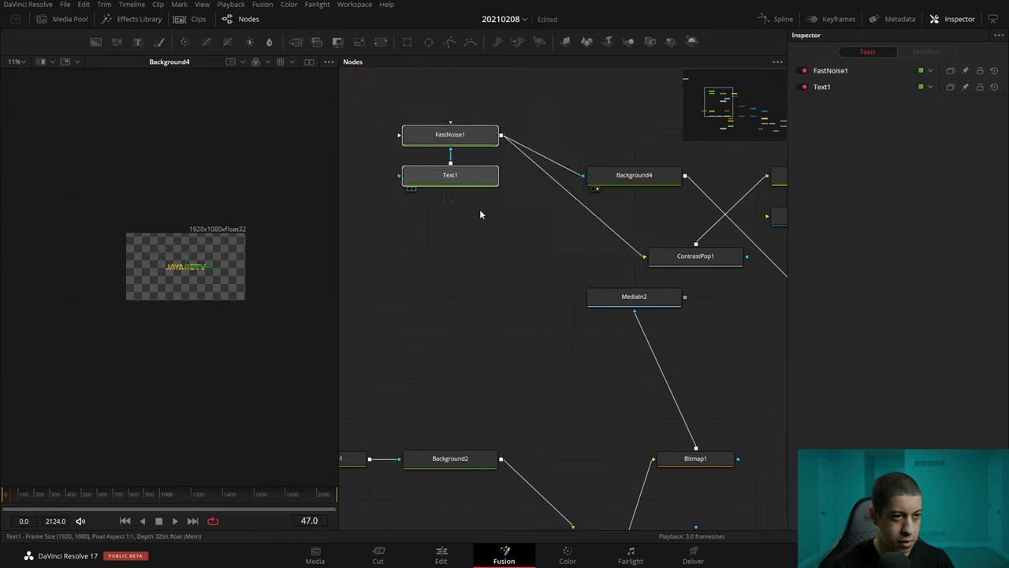
Color the JAYARETV text yellow.
{"action": "mouse_move", "coordinate": [474, 176]}
{"action": "left_mouse_down"}
{"action": "mouse_move", "coordinate": [533, 256]}
{"action": "mouse_move", "coordinate": [542, 154]}
{"action": "left_mouse_up"}
{"action": "left_click", "coordinate": [509, 255]}
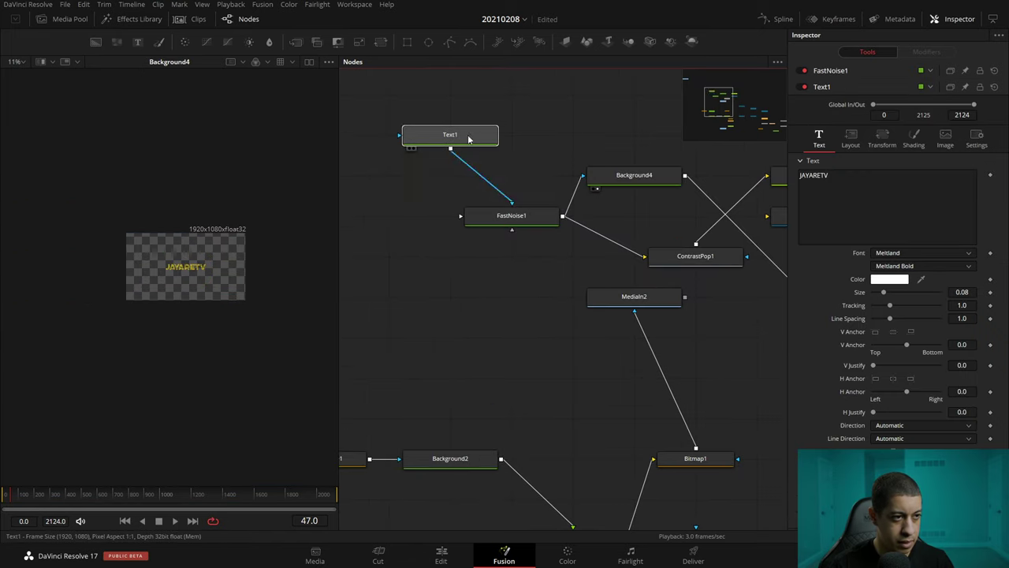
{"action": "left_click", "coordinate": [542, 159]}
{"action": "left_click", "coordinate": [904, 260]}
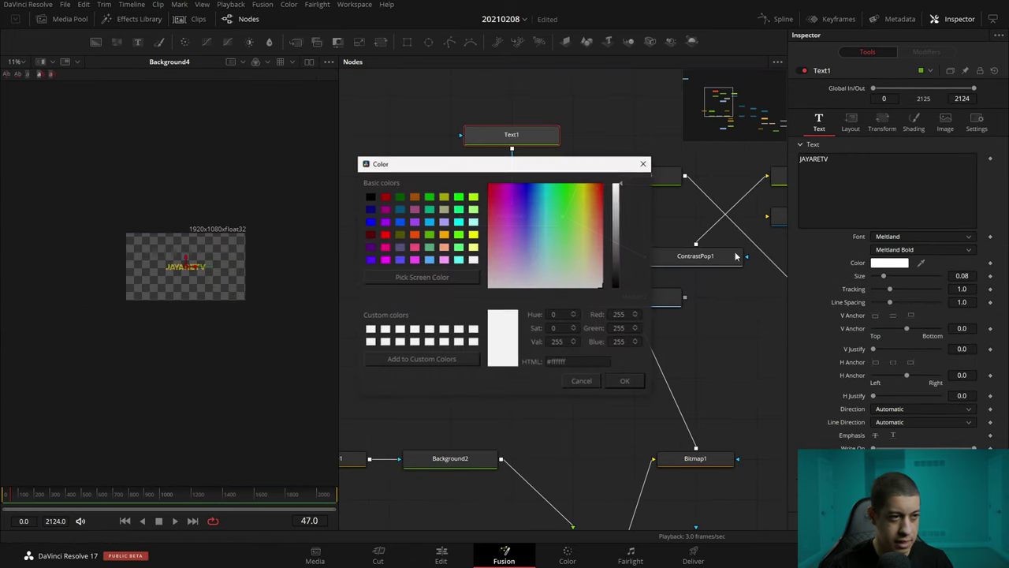
{"action": "left_click", "coordinate": [587, 189]}
{"action": "left_click", "coordinate": [625, 381]}
{"action": "left_click", "coordinate": [645, 201]}
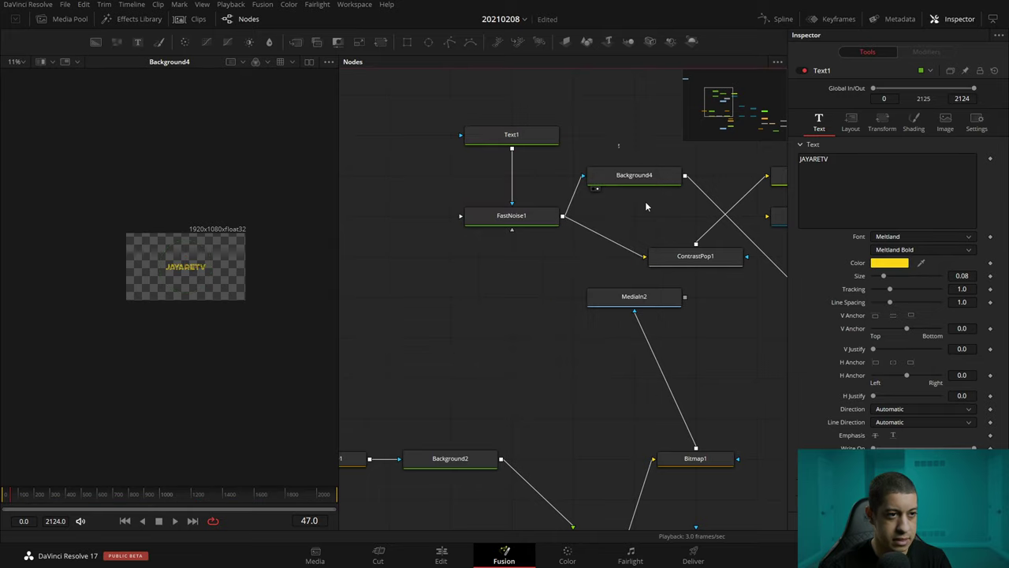
Move ContrastPop1, ColorCurves2 and Shape3D1 aside; link Text1 to ImagePlane3D1 and FastNoise1's mask.
{"action": "scroll", "coordinate": [586, 207], "scroll_direction": "down", "scroll_amount": 5}
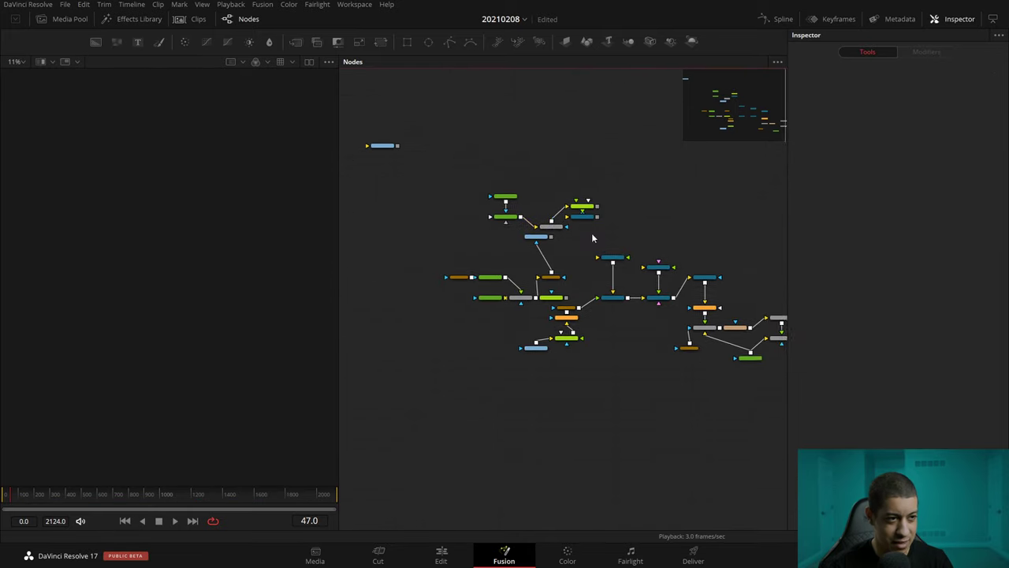
{"action": "scroll", "coordinate": [591, 235], "scroll_direction": "up", "scroll_amount": 4}
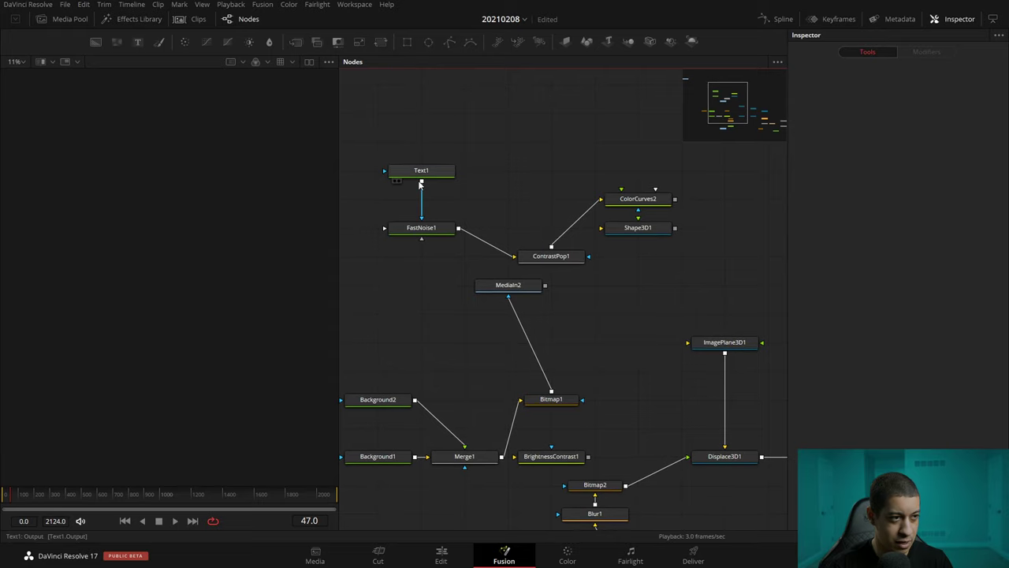
{"action": "left_click_drag", "start_coordinate": [617, 263], "coordinate": [674, 316]}
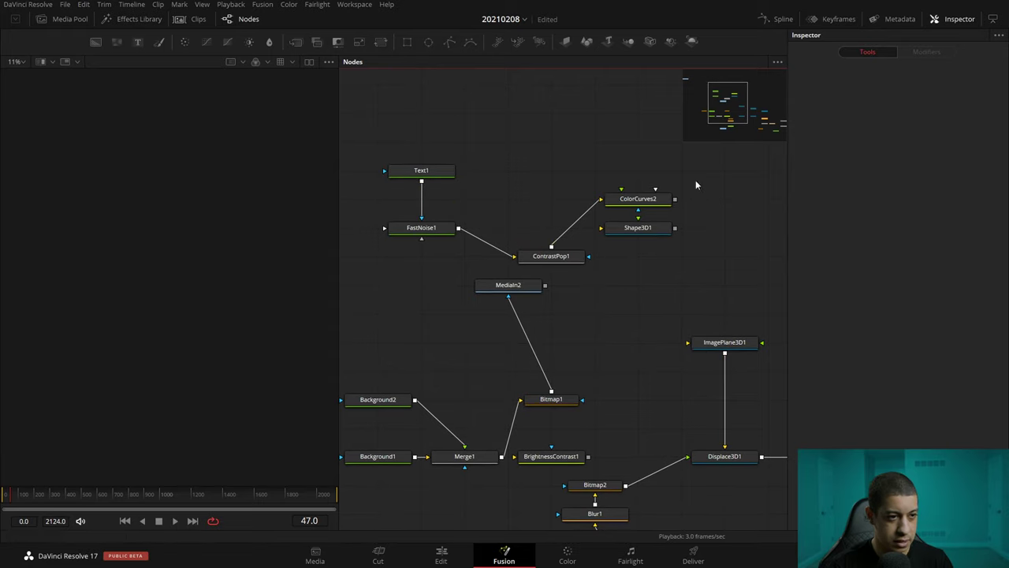
{"action": "mouse_move", "coordinate": [695, 180]}
{"action": "left_mouse_down"}
{"action": "mouse_move", "coordinate": [565, 287]}
{"action": "mouse_move", "coordinate": [603, 141]}
{"action": "left_mouse_up"}
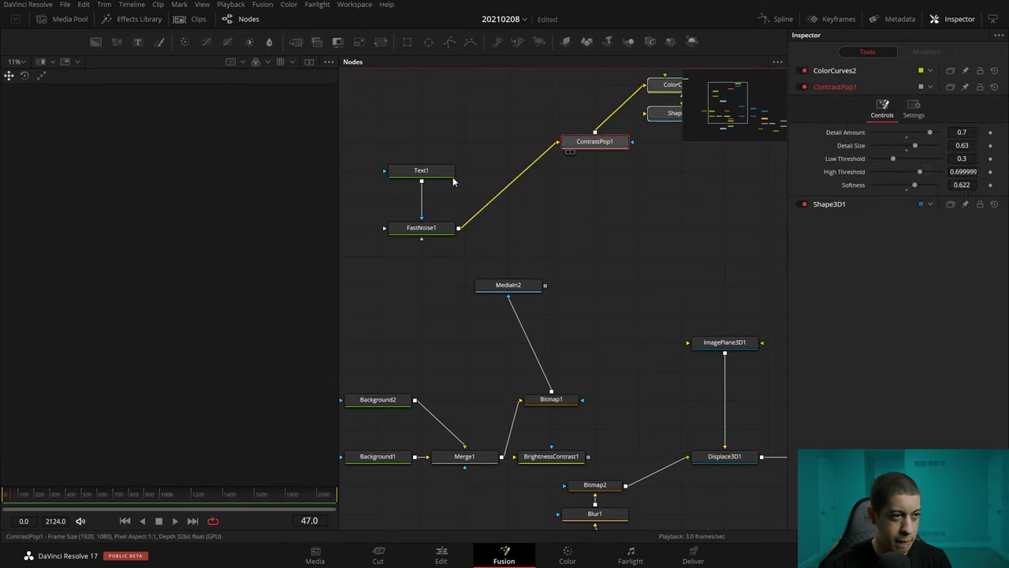
{"action": "mouse_move", "coordinate": [421, 172]}
{"action": "left_mouse_down"}
{"action": "mouse_move", "coordinate": [595, 229]}
{"action": "mouse_move", "coordinate": [694, 342]}
{"action": "left_mouse_up"}
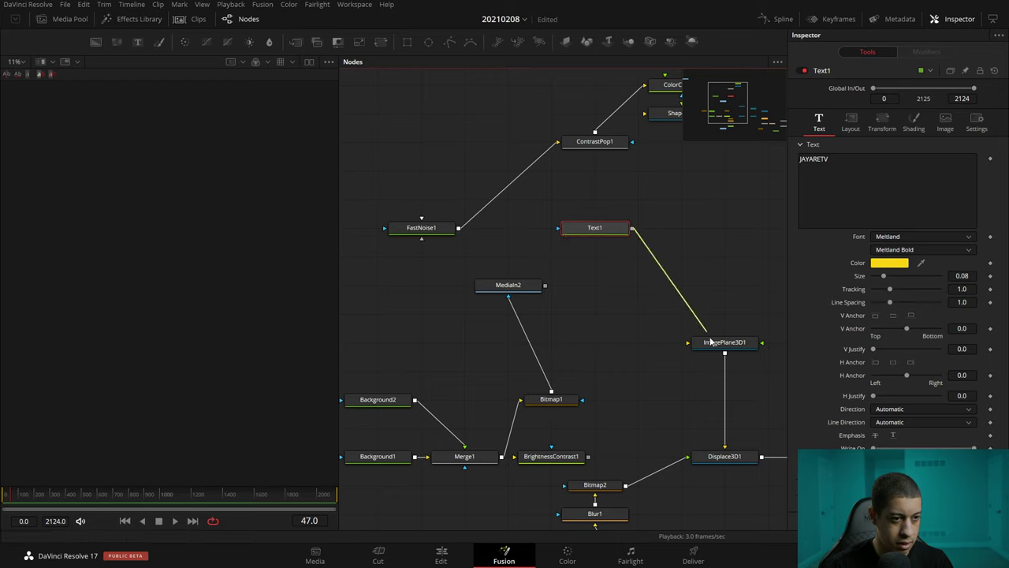
{"action": "left_click_drag", "start_coordinate": [709, 341], "coordinate": [710, 342]}
{"action": "left_click_drag", "start_coordinate": [602, 236], "coordinate": [423, 239]}
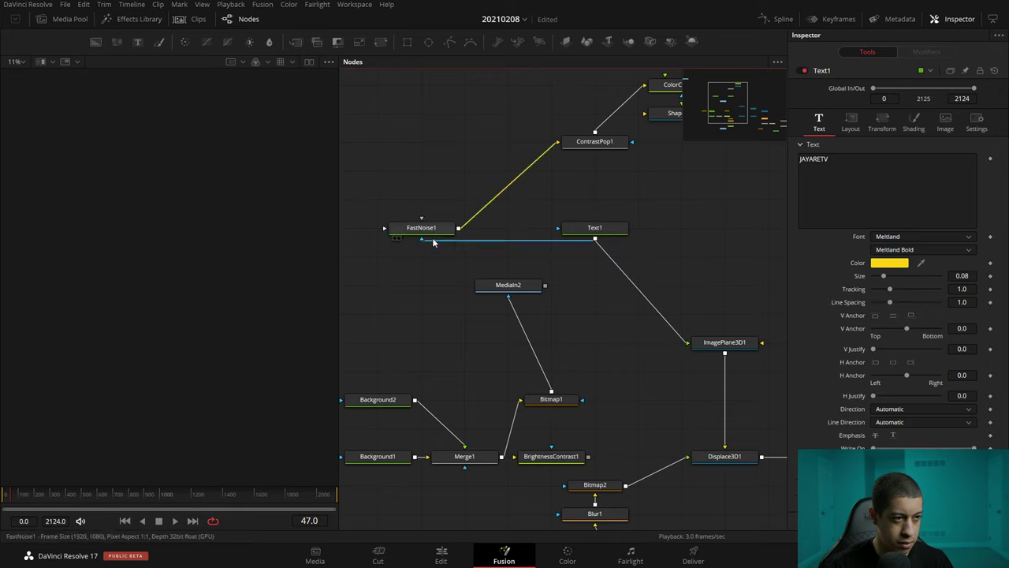
Reposition FastNoise1 above MediaIn2_1 and connect its output to Bitmap2.
{"action": "left_click_drag", "start_coordinate": [565, 173], "coordinate": [565, 174]}
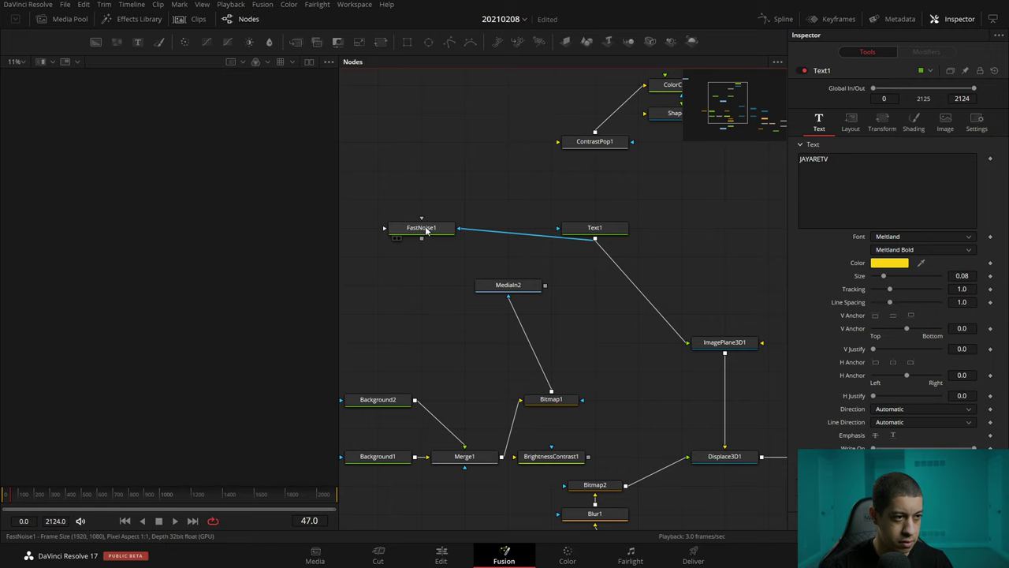
{"action": "left_click_drag", "start_coordinate": [421, 227], "coordinate": [637, 401]}
{"action": "left_click_drag", "start_coordinate": [659, 306], "coordinate": [530, 448]}
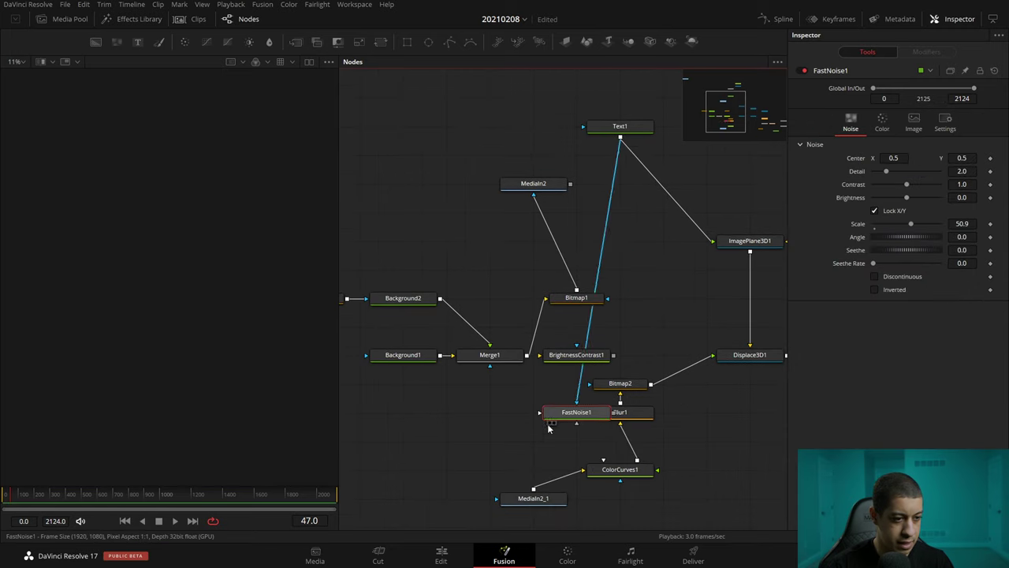
{"action": "left_click_drag", "start_coordinate": [627, 412], "coordinate": [713, 441]}
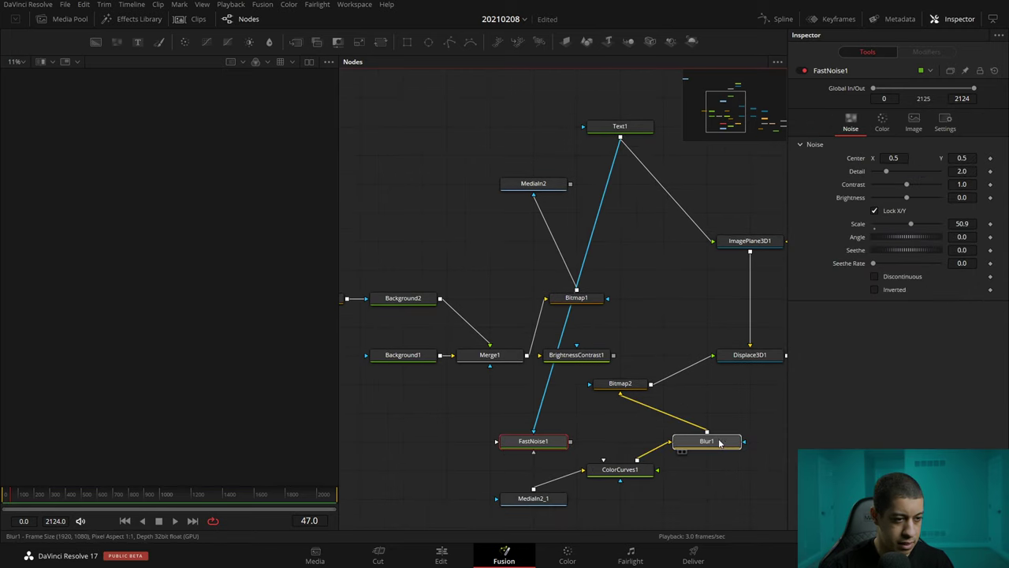
{"action": "left_click_drag", "start_coordinate": [622, 397], "coordinate": [622, 396]}
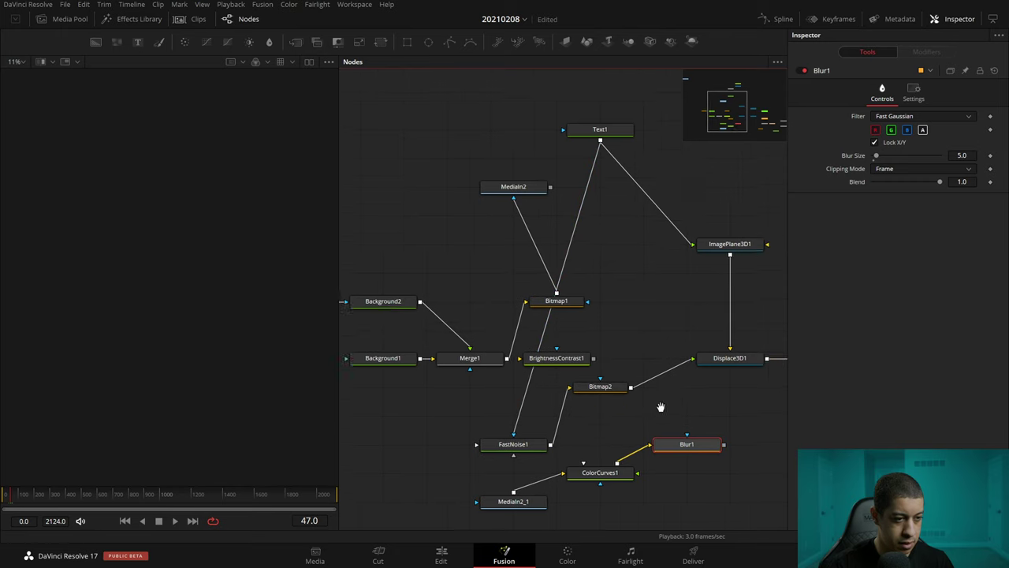
Switch the viewer from the Displace3D1 scene to the final Merge3 composite.
{"action": "key", "text": "1"}
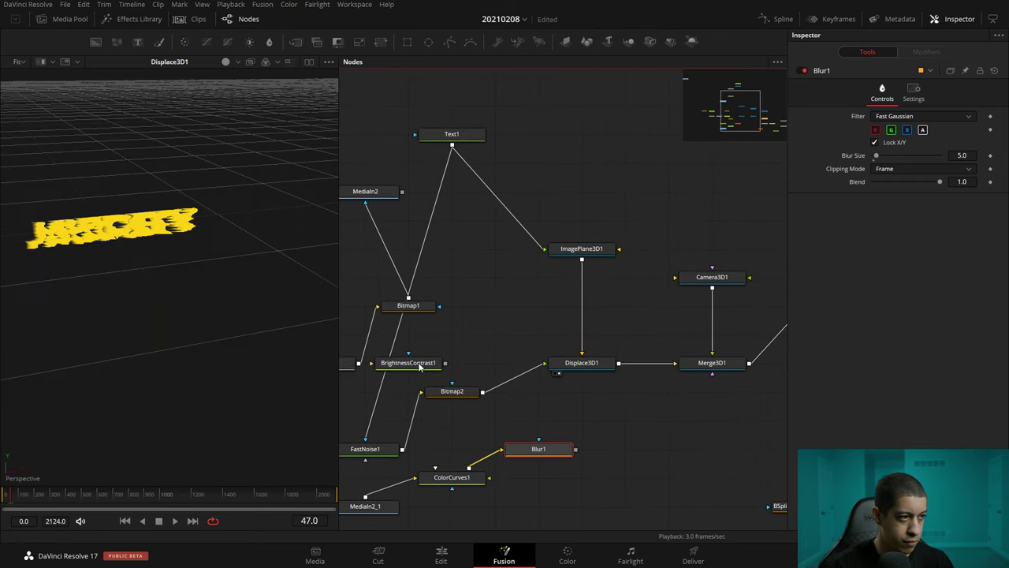
{"action": "scroll", "coordinate": [492, 394], "scroll_direction": "right", "scroll_amount": 5}
{"action": "scroll", "coordinate": [473, 370], "scroll_direction": "down", "scroll_amount": 3}
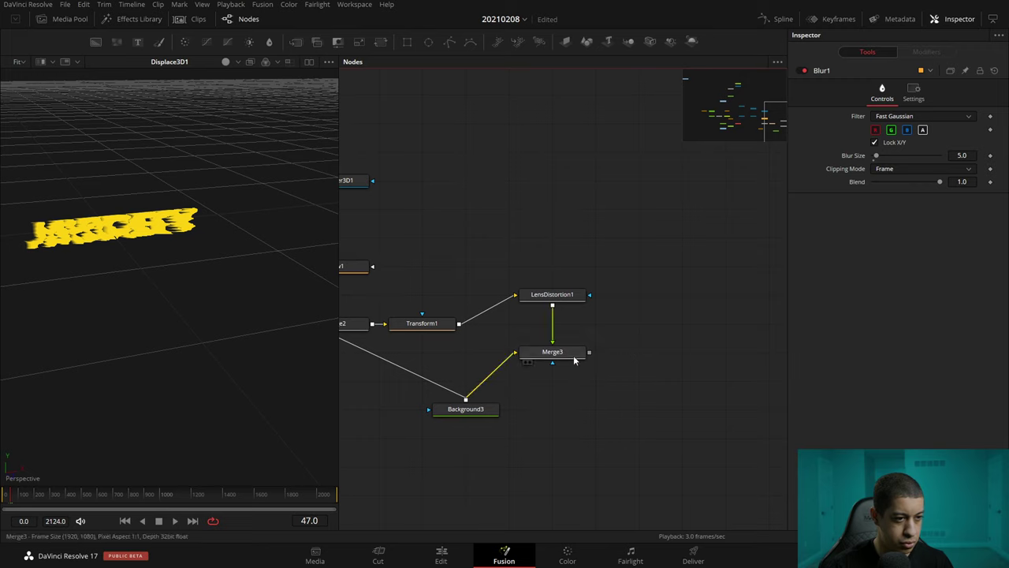
{"action": "key", "text": "1"}
Pan to the Text1 node and paste an instanced copy, Instance_Text1.
{"action": "scroll", "coordinate": [504, 292], "scroll_direction": "left", "scroll_amount": 5}
{"action": "scroll", "coordinate": [599, 306], "scroll_direction": "left", "scroll_amount": 4}
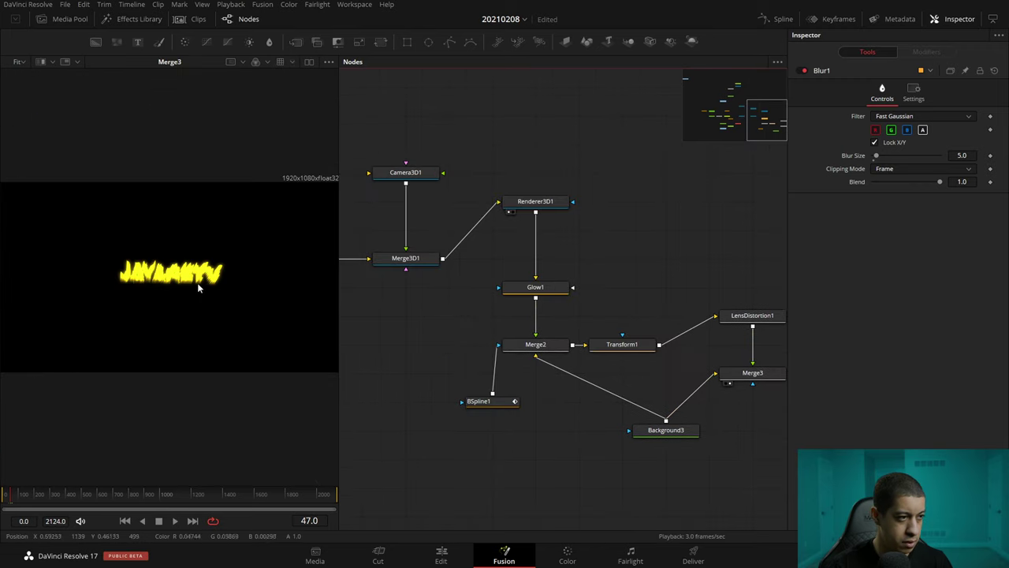
{"action": "scroll", "coordinate": [177, 278], "scroll_direction": "up", "scroll_amount": 2}
{"action": "scroll", "coordinate": [562, 357], "scroll_direction": "left", "scroll_amount": 5}
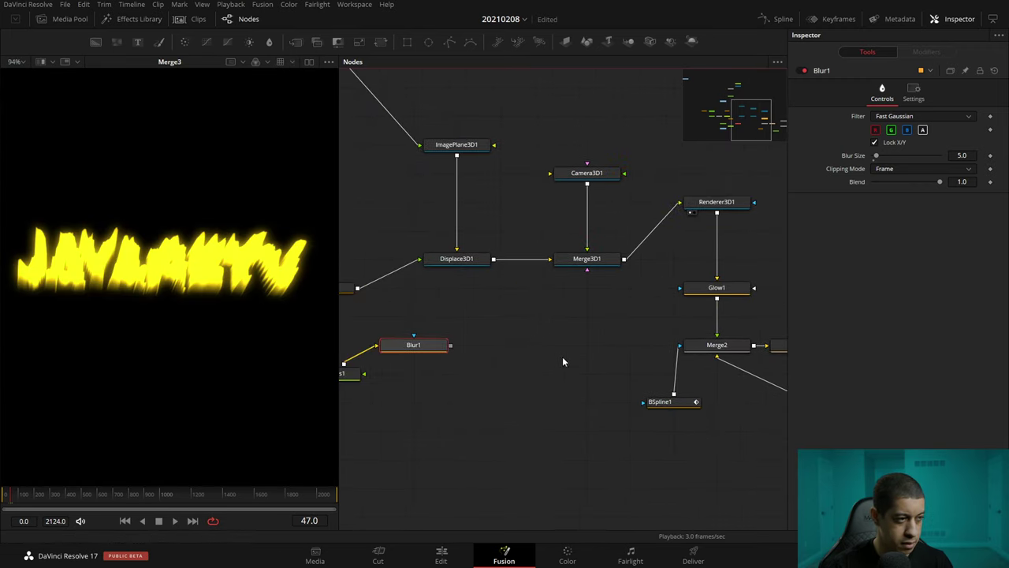
{"action": "scroll", "coordinate": [562, 356], "scroll_direction": "left", "scroll_amount": 5}
{"action": "scroll", "coordinate": [596, 394], "scroll_direction": "left", "scroll_amount": 5}
{"action": "scroll", "coordinate": [596, 395], "scroll_direction": "left", "scroll_amount": 5}
{"action": "scroll", "coordinate": [596, 394], "scroll_direction": "up", "scroll_amount": 4}
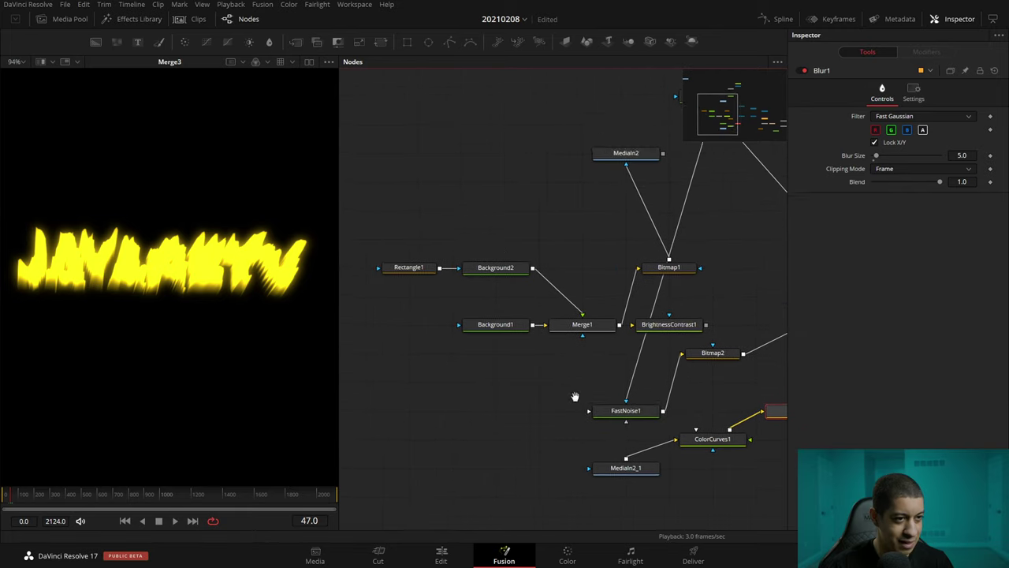
{"action": "scroll", "coordinate": [579, 323], "scroll_direction": "up", "scroll_amount": 3}
{"action": "scroll", "coordinate": [522, 319], "scroll_direction": "up", "scroll_amount": 3}
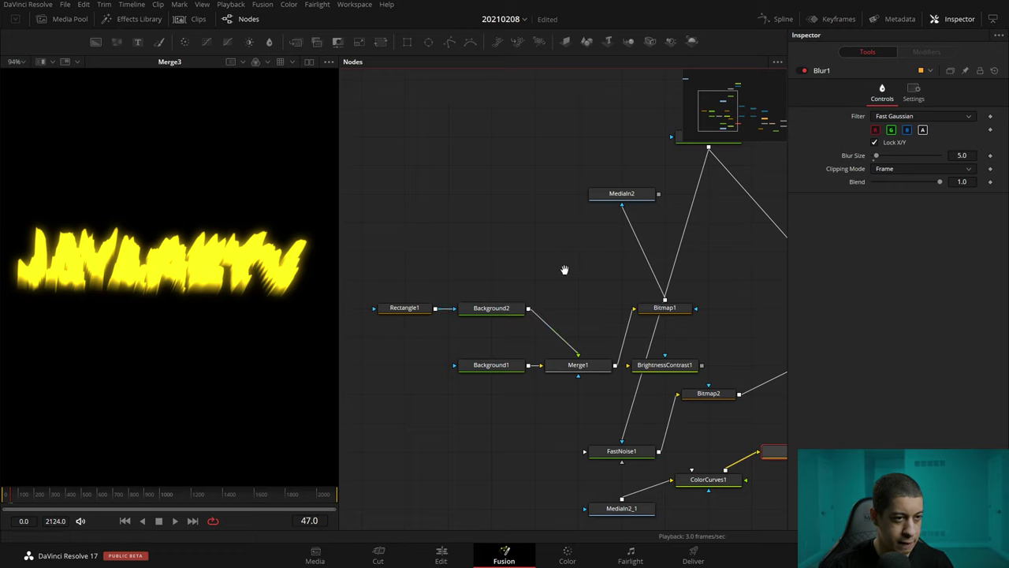
{"action": "left_click_drag", "start_coordinate": [564, 270], "coordinate": [545, 326]}
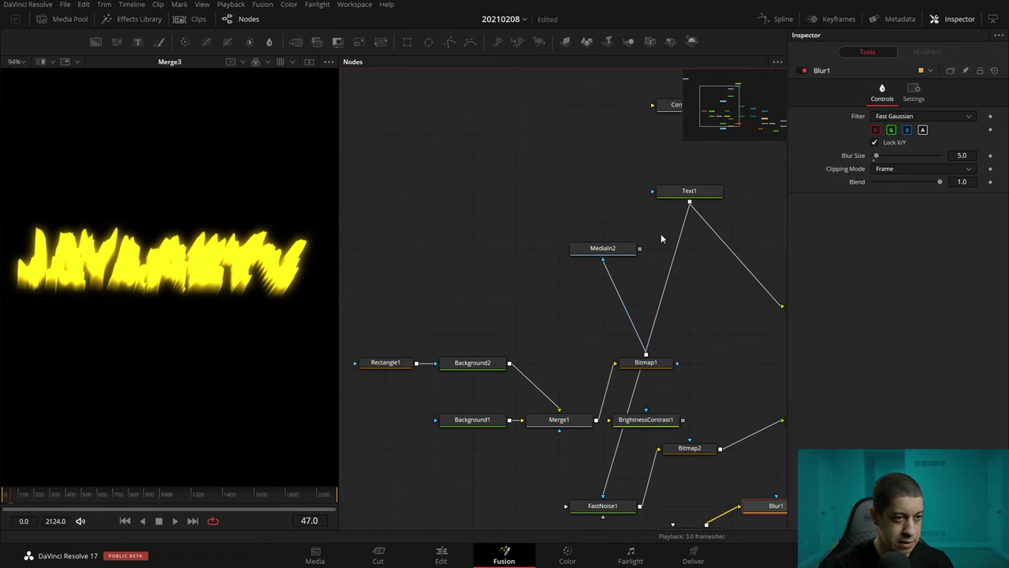
{"action": "left_click", "coordinate": [689, 194]}
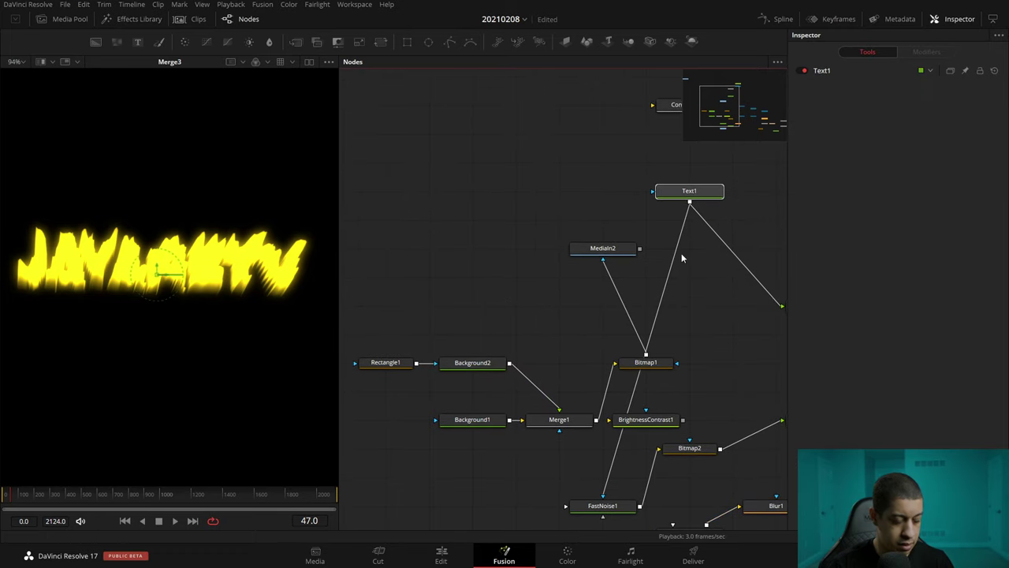
{"action": "scroll", "coordinate": [568, 376], "scroll_direction": "down", "scroll_amount": 2}
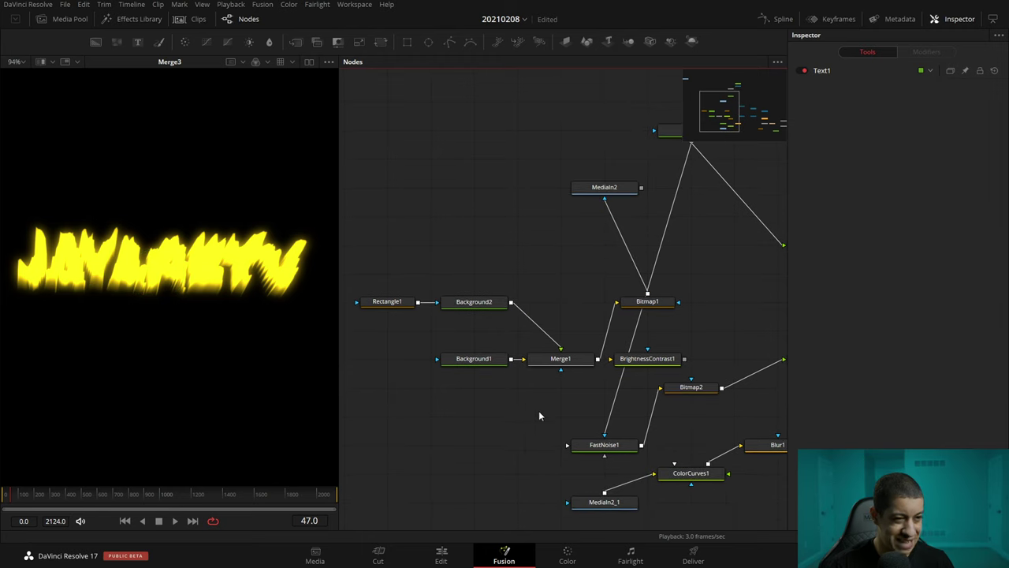
{"action": "key", "text": "ctrl+shift+v"}
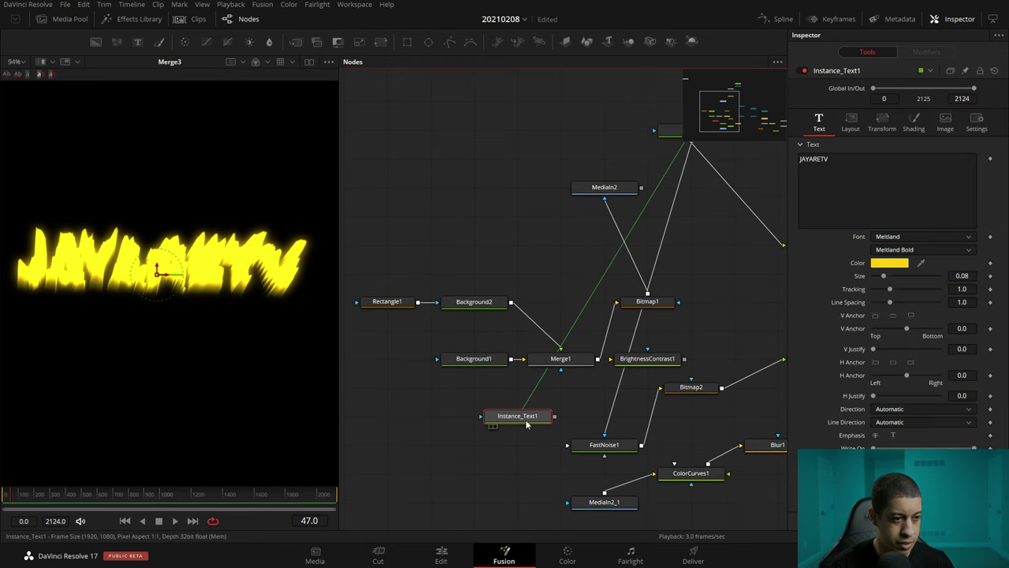
Try Background2 as Text1's mask, preview it alone, then move Background2 and Rectangle1 back down.
{"action": "scroll", "coordinate": [535, 358], "scroll_direction": "up", "scroll_amount": 1}
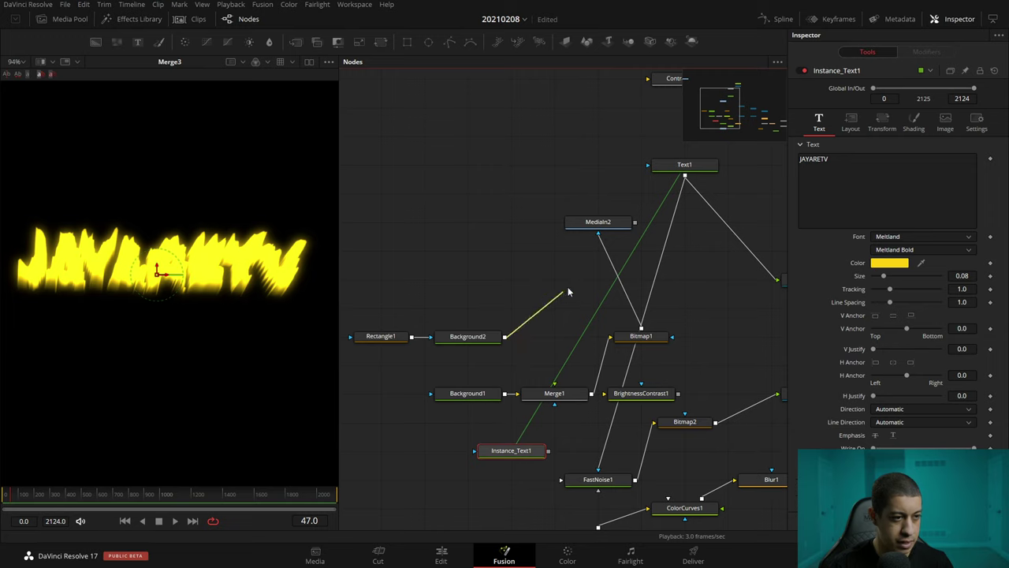
{"action": "left_click_drag", "start_coordinate": [568, 292], "coordinate": [598, 225]}
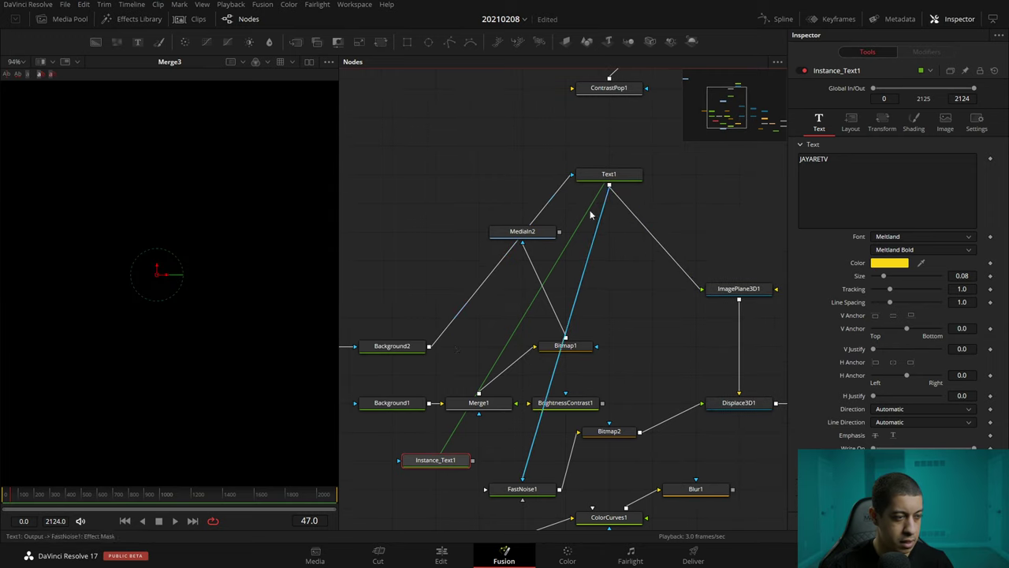
{"action": "left_click_drag", "start_coordinate": [543, 391], "coordinate": [555, 237]}
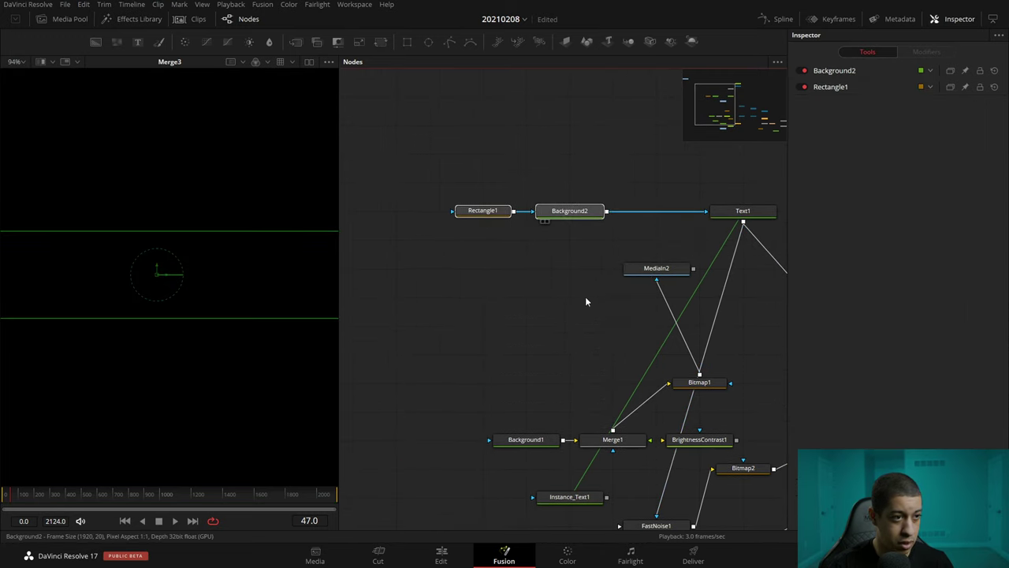
{"action": "left_click", "coordinate": [544, 211]}
{"action": "key", "text": "1"}
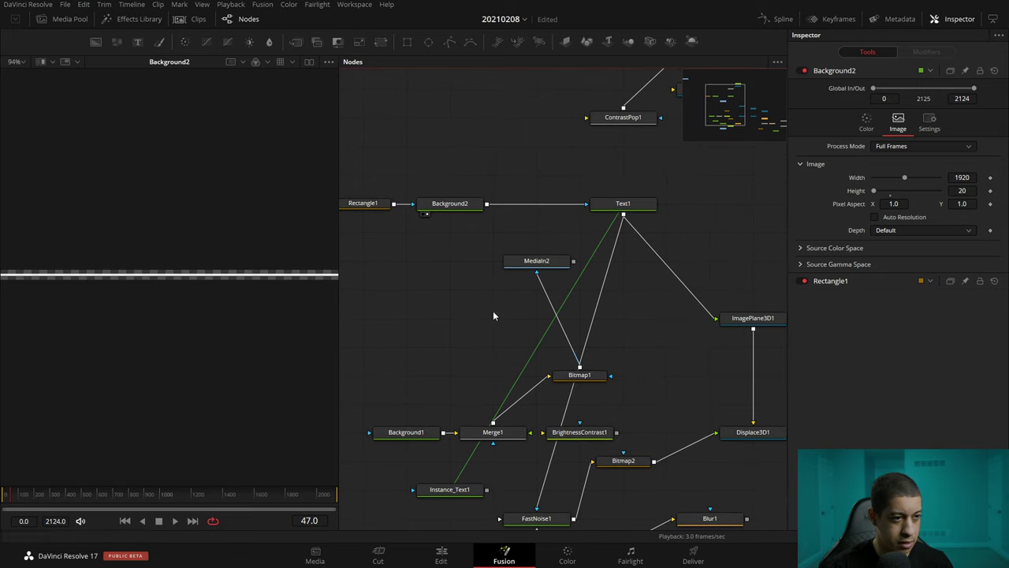
{"action": "left_click_drag", "start_coordinate": [468, 212], "coordinate": [425, 383]}
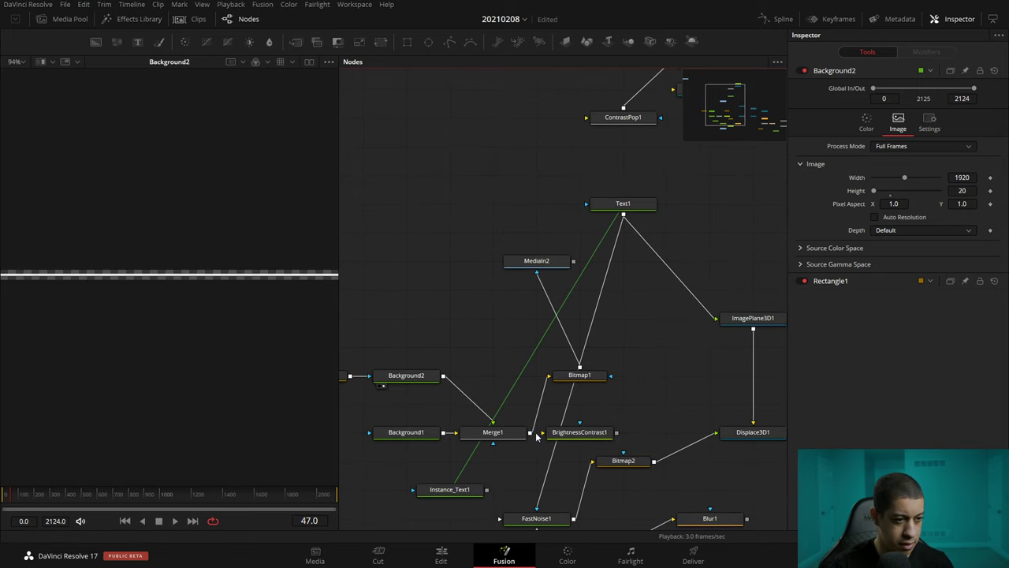
Connect Bitmap1's stripe pattern into Text1's mask and preview the striped text.
{"action": "left_click_drag", "start_coordinate": [536, 432], "coordinate": [608, 279]}
{"action": "mouse_move", "coordinate": [615, 375]}
{"action": "left_mouse_down"}
{"action": "mouse_move", "coordinate": [571, 375]}
{"action": "mouse_move", "coordinate": [438, 261]}
{"action": "left_mouse_up"}
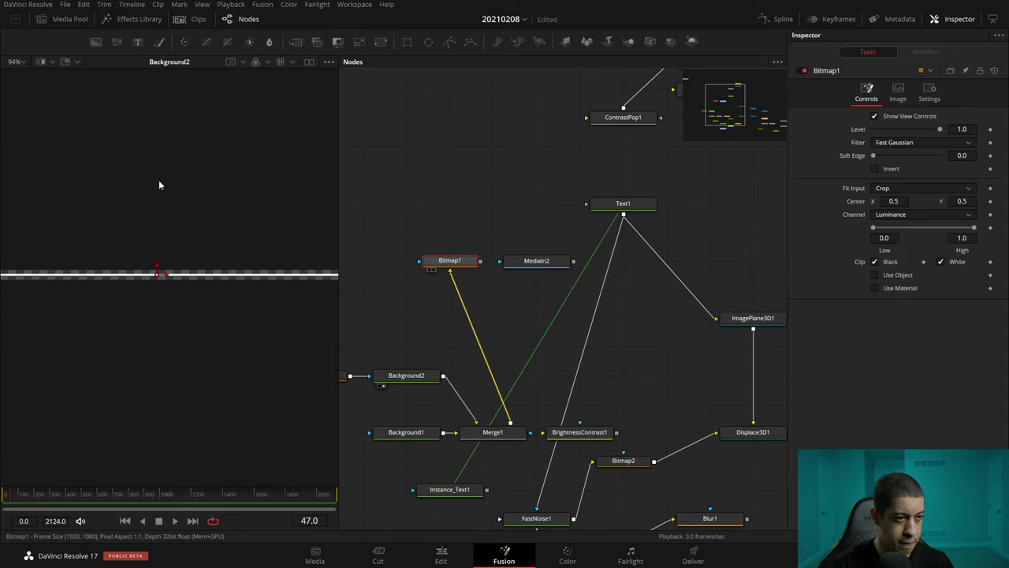
{"action": "key", "text": "1"}
{"action": "left_click_drag", "start_coordinate": [536, 260], "coordinate": [363, 146]}
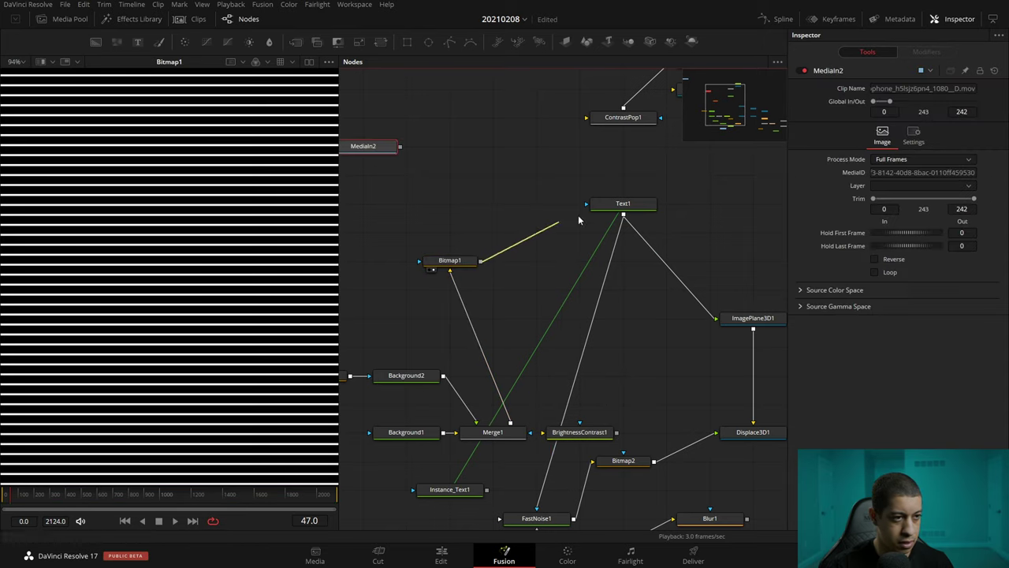
{"action": "mouse_move", "coordinate": [579, 220]}
{"action": "left_mouse_down"}
{"action": "mouse_move", "coordinate": [599, 207]}
{"action": "mouse_move", "coordinate": [621, 211]}
{"action": "left_mouse_up"}
{"action": "key", "text": "1"}
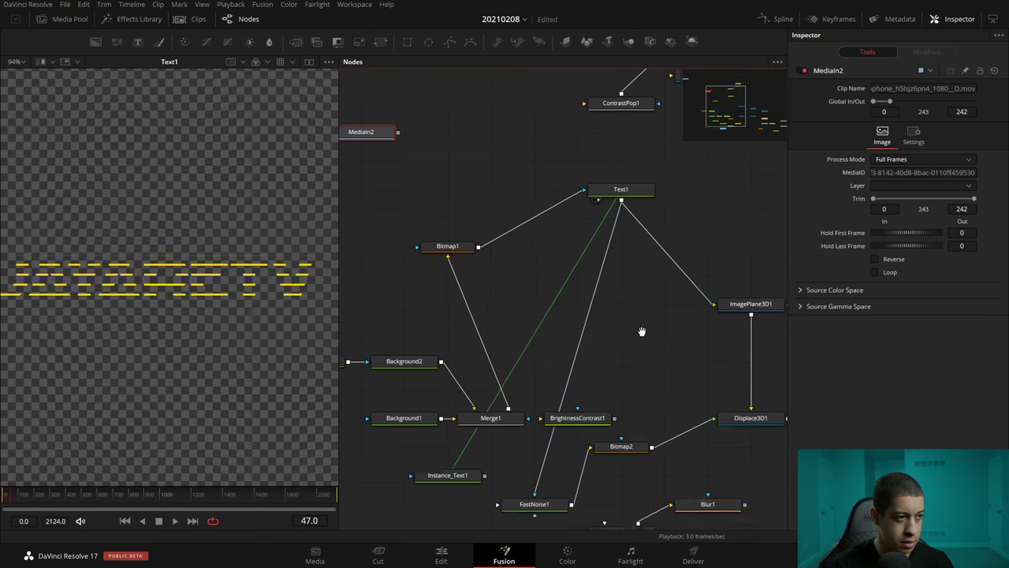
Connect Instance_Text1 into FastNoise1 to texture the noise with the text.
{"action": "scroll", "coordinate": [650, 388], "scroll_direction": "down", "scroll_amount": 5}
{"action": "scroll", "coordinate": [651, 386], "scroll_direction": "down", "scroll_amount": 1}
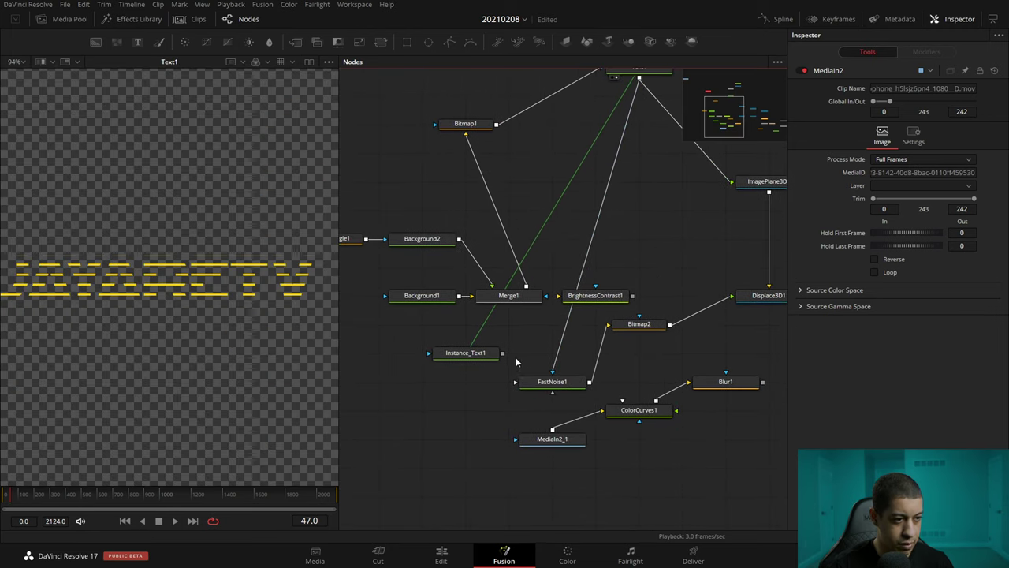
{"action": "mouse_move", "coordinate": [477, 360]}
{"action": "left_mouse_down"}
{"action": "mouse_move", "coordinate": [434, 390]}
{"action": "mouse_move", "coordinate": [602, 411]}
{"action": "left_mouse_up"}
{"action": "key", "text": "1"}
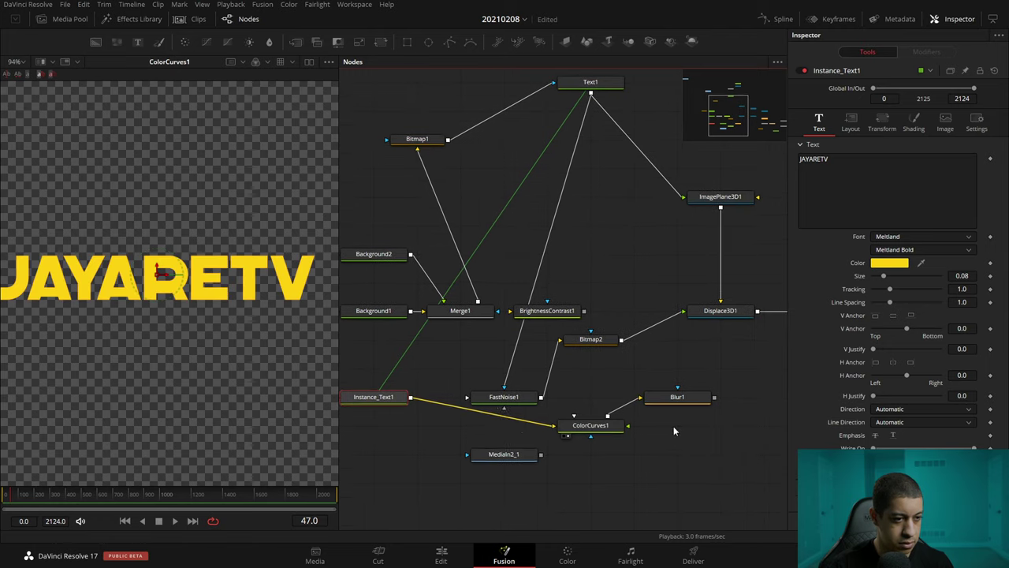
{"action": "left_click_drag", "start_coordinate": [542, 429], "coordinate": [501, 396]}
{"action": "key", "text": "1"}
{"action": "left_click_drag", "start_coordinate": [578, 406], "coordinate": [615, 422]}
Preview Text1 alone, then view the final Merge3 composite and select Merge3D1.
{"action": "left_click_drag", "start_coordinate": [611, 101], "coordinate": [205, 234]}
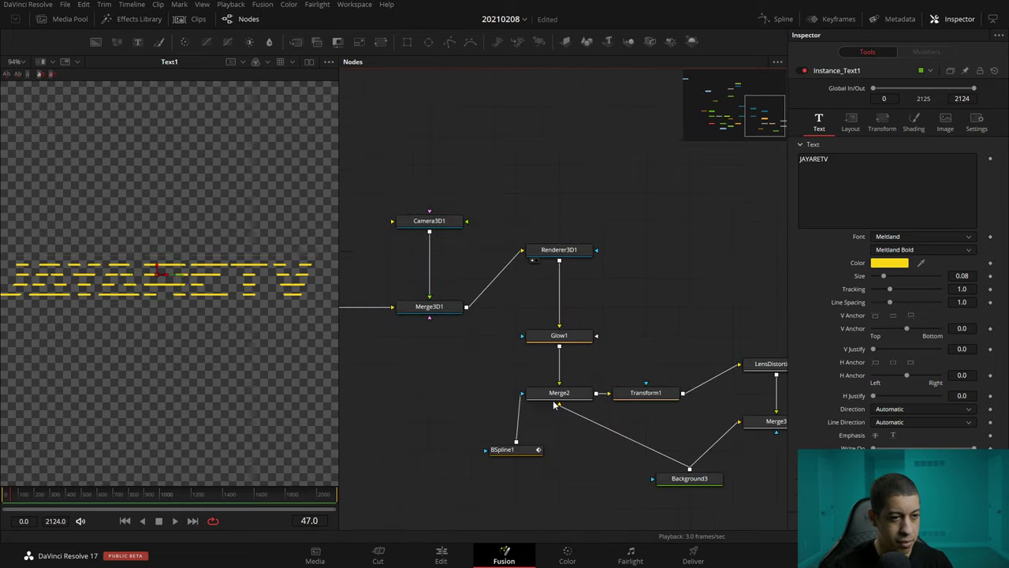
{"action": "left_click_drag", "start_coordinate": [608, 402], "coordinate": [85, 336]}
{"action": "mouse_move", "coordinate": [502, 322]}
{"action": "left_mouse_down"}
{"action": "mouse_move", "coordinate": [370, 287]}
{"action": "mouse_move", "coordinate": [581, 328]}
{"action": "left_mouse_up"}
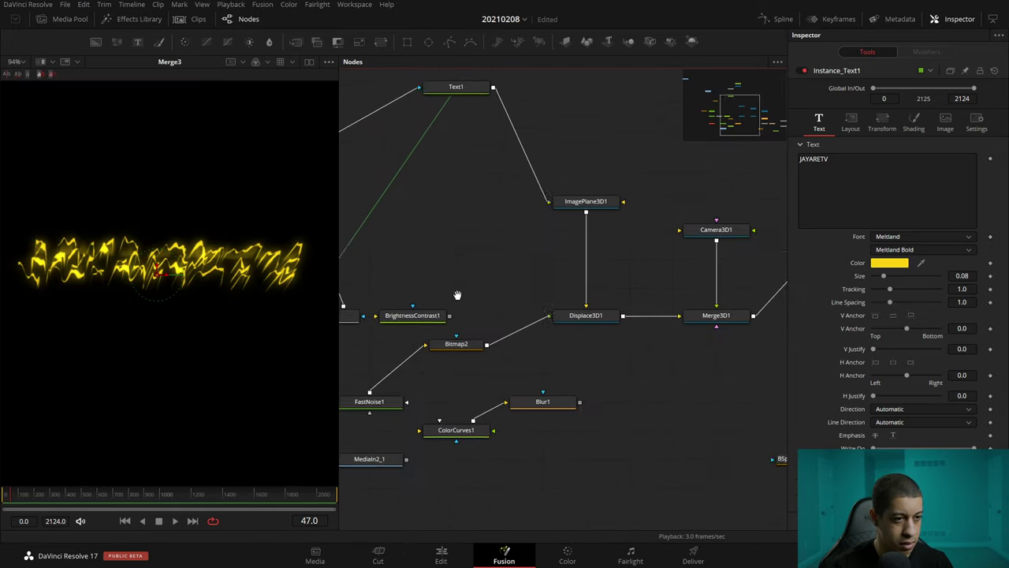
{"action": "left_click", "coordinate": [585, 328]}
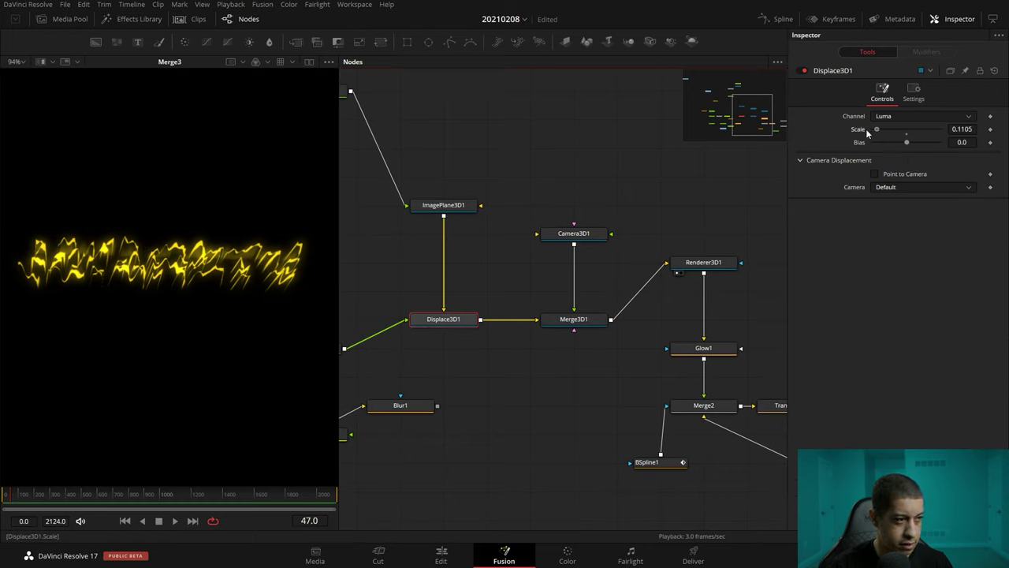
Set Displace3D1's displacement Scale to 0.01.
{"action": "left_click_drag", "start_coordinate": [867, 131], "coordinate": [785, 144]}
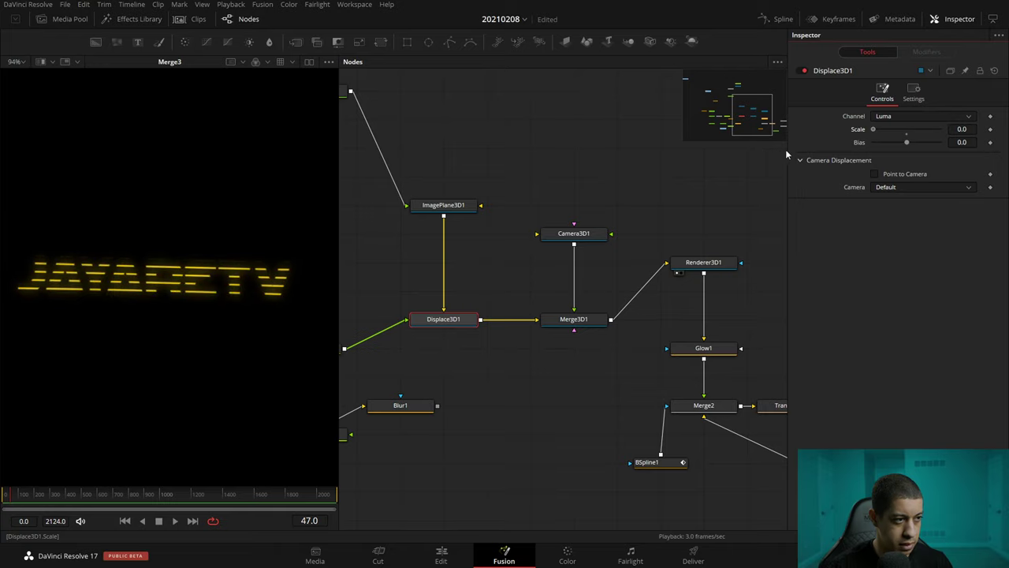
{"action": "double_click", "coordinate": [962, 129]}
{"action": "type", "text": "0.01"}
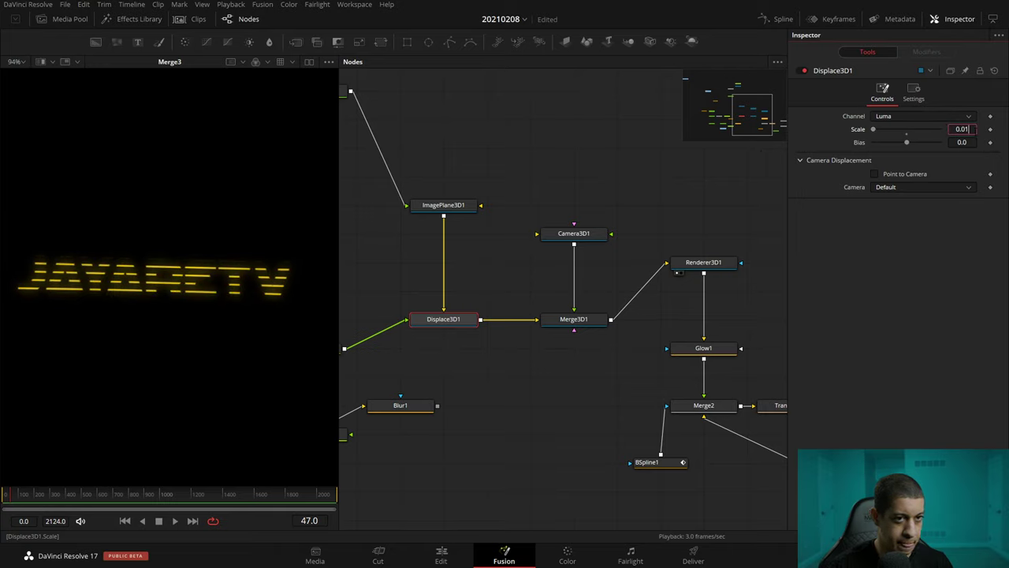
{"action": "key", "text": "Tab"}
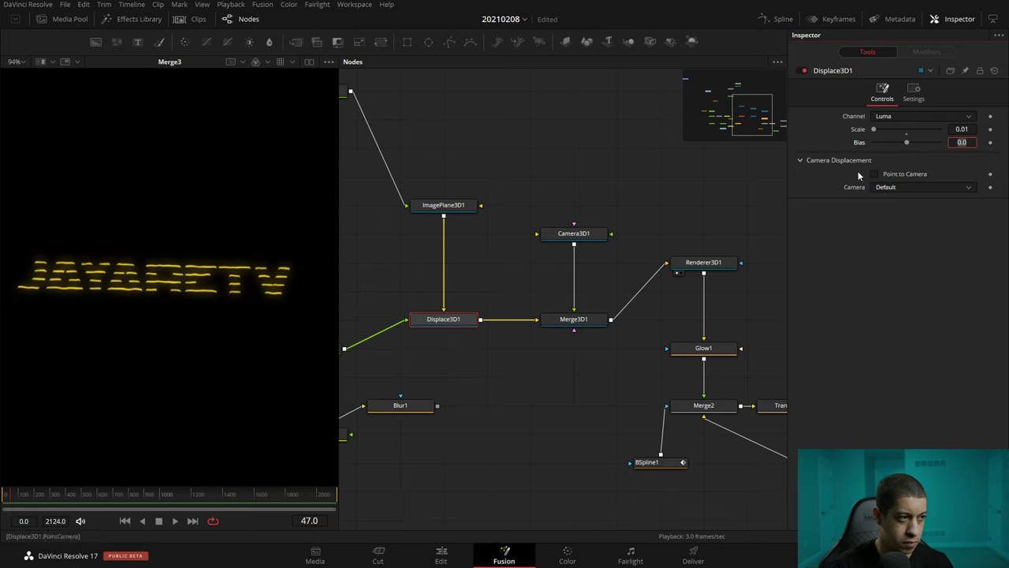
Set FastNoise1's Seethe Rate to 1 to animate the noise.
{"action": "scroll", "coordinate": [599, 405], "scroll_direction": "up", "scroll_amount": 5}
{"action": "scroll", "coordinate": [701, 314], "scroll_direction": "left", "scroll_amount": 5}
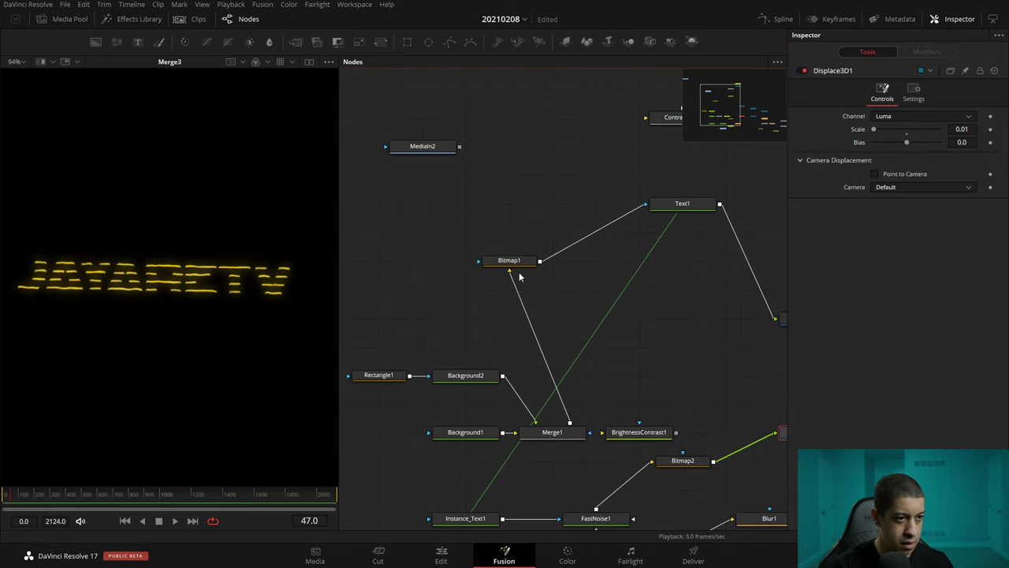
{"action": "scroll", "coordinate": [520, 276], "scroll_direction": "right", "scroll_amount": 3}
{"action": "scroll", "coordinate": [610, 289], "scroll_direction": "up", "scroll_amount": 5}
{"action": "scroll", "coordinate": [670, 300], "scroll_direction": "down", "scroll_amount": 3}
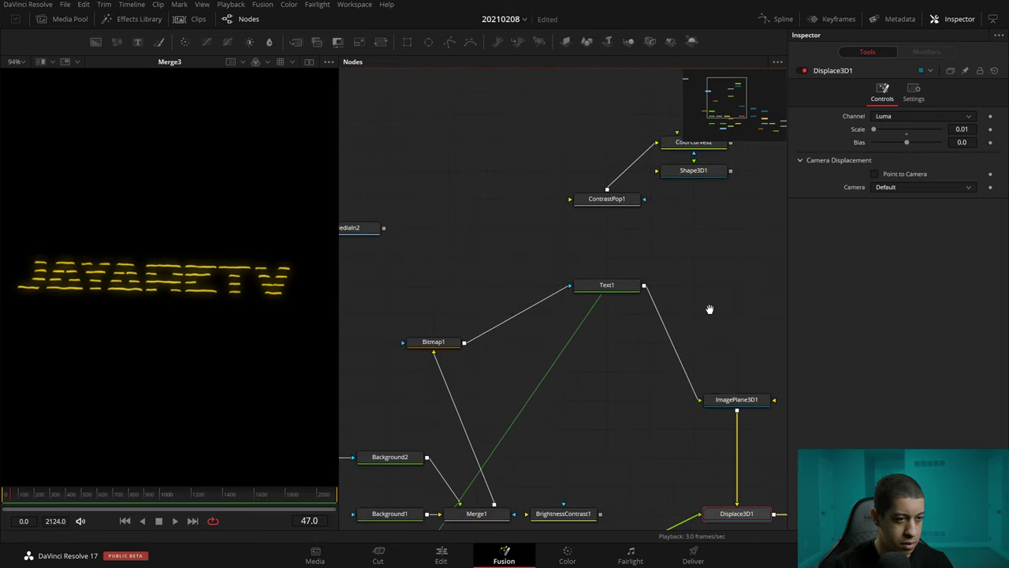
{"action": "scroll", "coordinate": [556, 349], "scroll_direction": "down", "scroll_amount": 2}
{"action": "scroll", "coordinate": [552, 316], "scroll_direction": "down", "scroll_amount": 3}
{"action": "scroll", "coordinate": [552, 316], "scroll_direction": "left", "scroll_amount": 2}
{"action": "scroll", "coordinate": [552, 416], "scroll_direction": "down", "scroll_amount": 2}
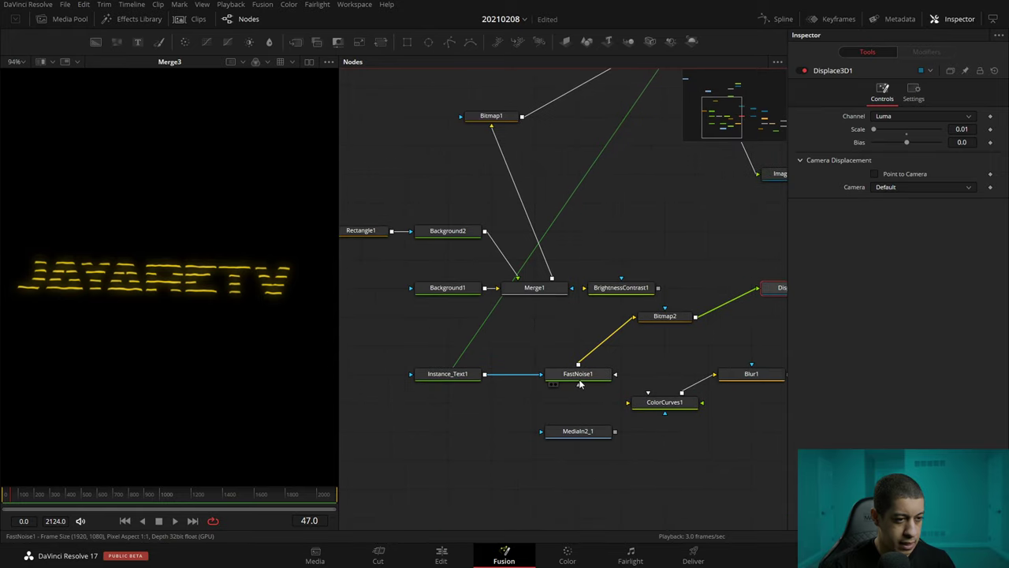
{"action": "left_click", "coordinate": [580, 378]}
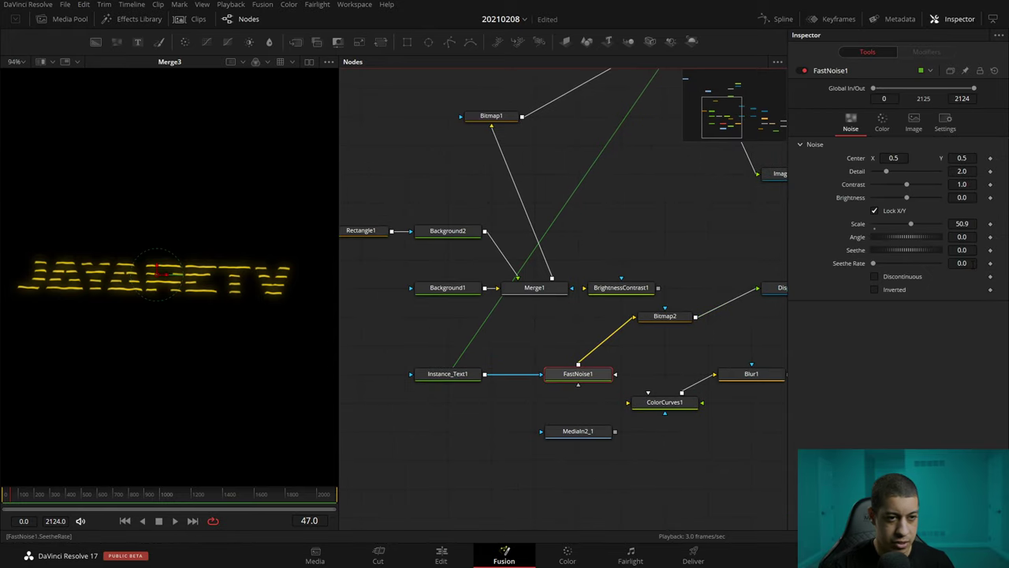
{"action": "left_click", "coordinate": [964, 263]}
{"action": "type", "text": "1"}
{"action": "key", "text": "Return"}
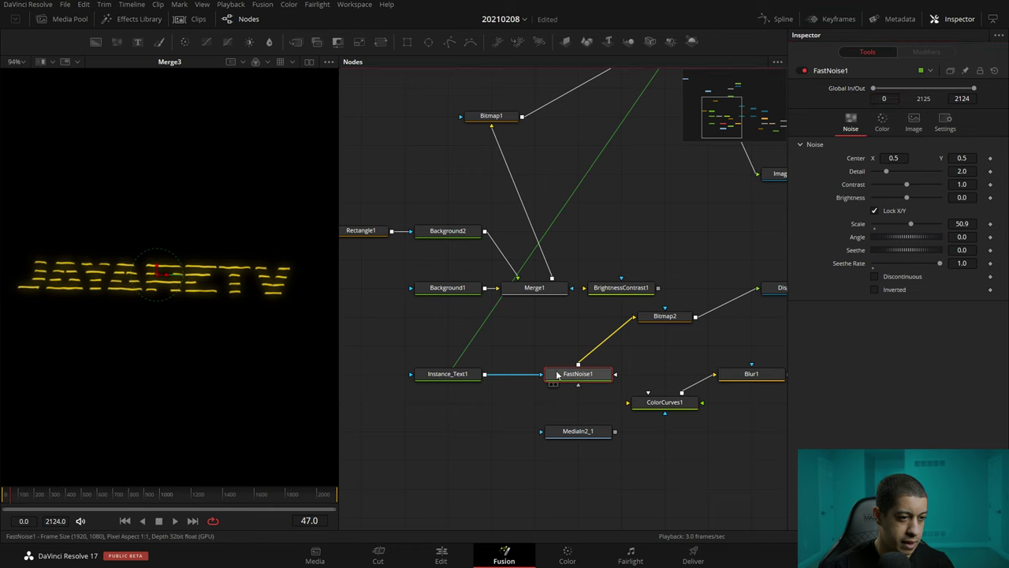
Lower the seethe rate to 0.5 and play back to preview the animated noise.
{"action": "left_click_drag", "start_coordinate": [557, 375], "coordinate": [262, 388]}
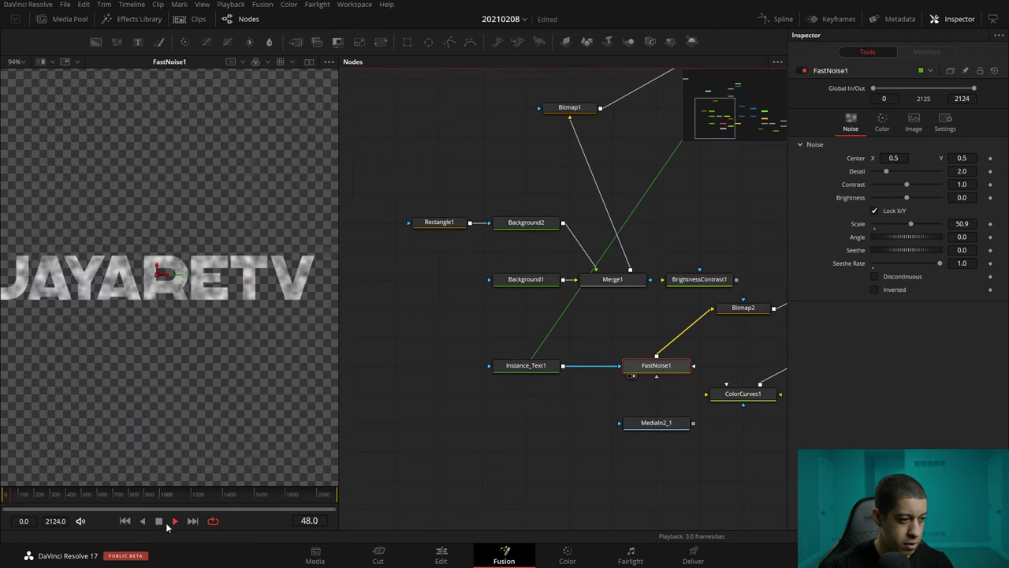
{"action": "left_click_drag", "start_coordinate": [669, 384], "coordinate": [591, 400]}
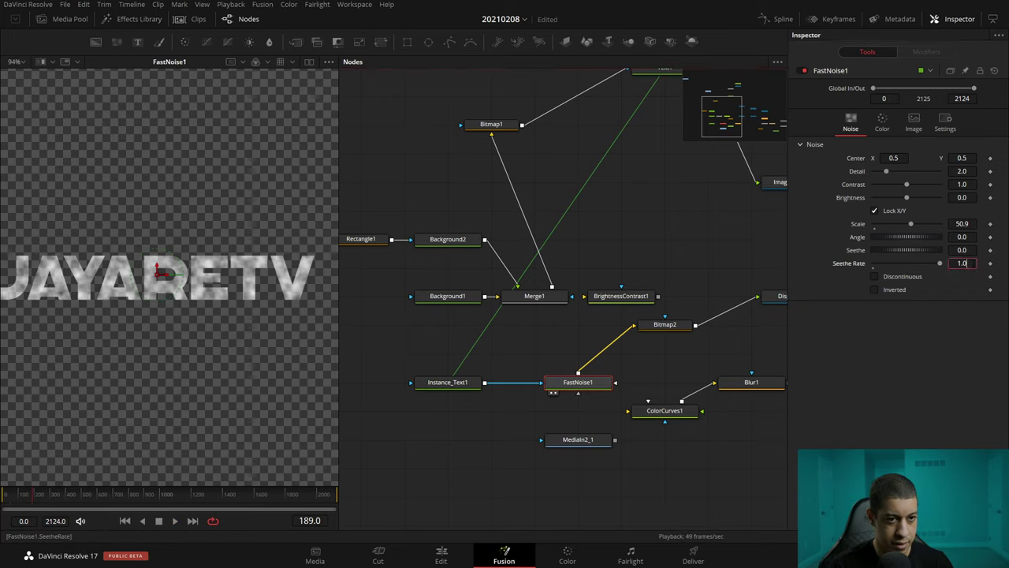
{"action": "type", "text": "0.5"}
{"action": "key", "text": "Tab"}
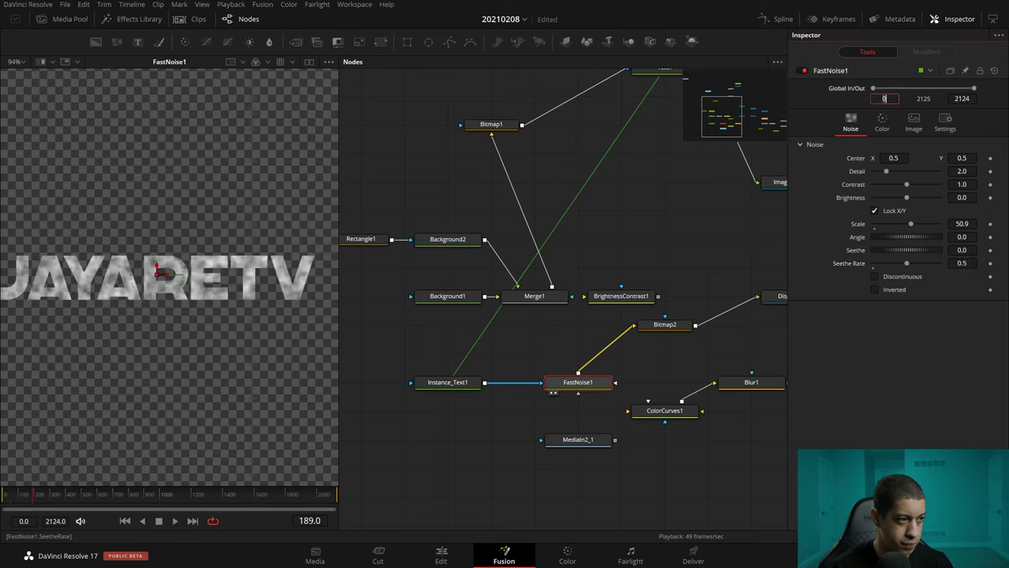
{"action": "left_click", "coordinate": [174, 520]}
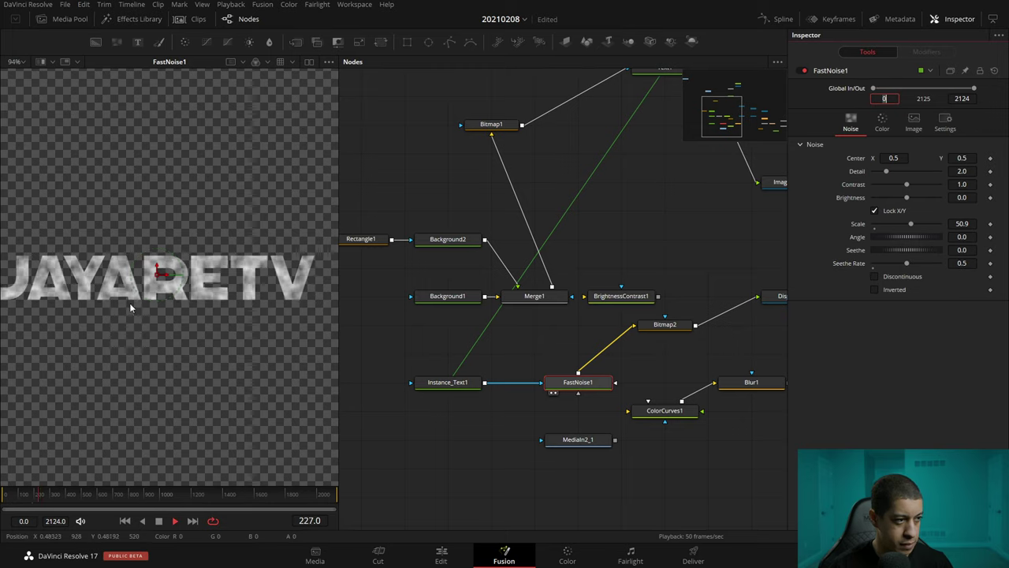
{"action": "left_click", "coordinate": [567, 451]}
{"action": "key", "text": "space"}
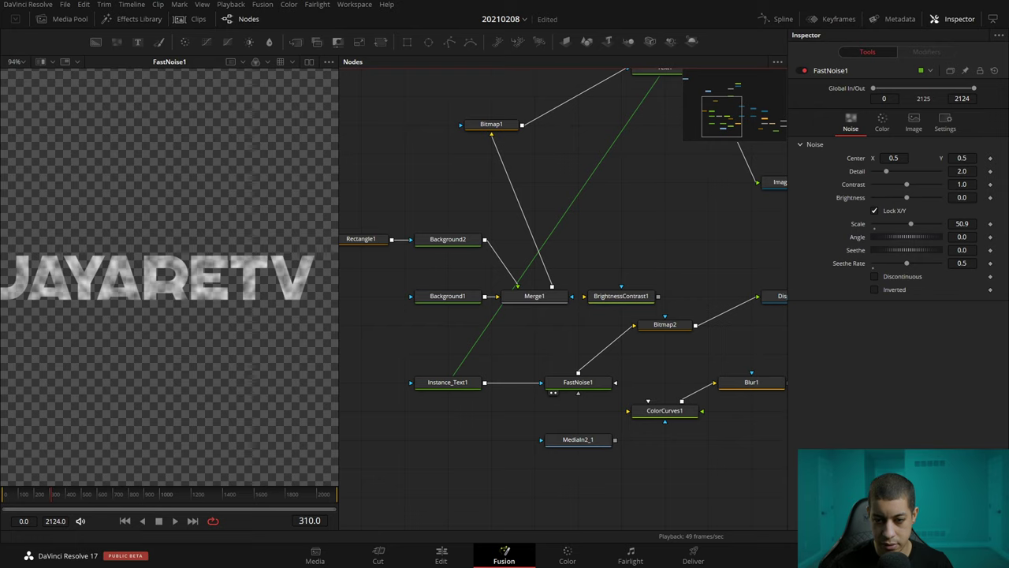
Compare against the reference video in the browser, restarting it from the beginning.
{"action": "key", "text": "alt+Tab"}
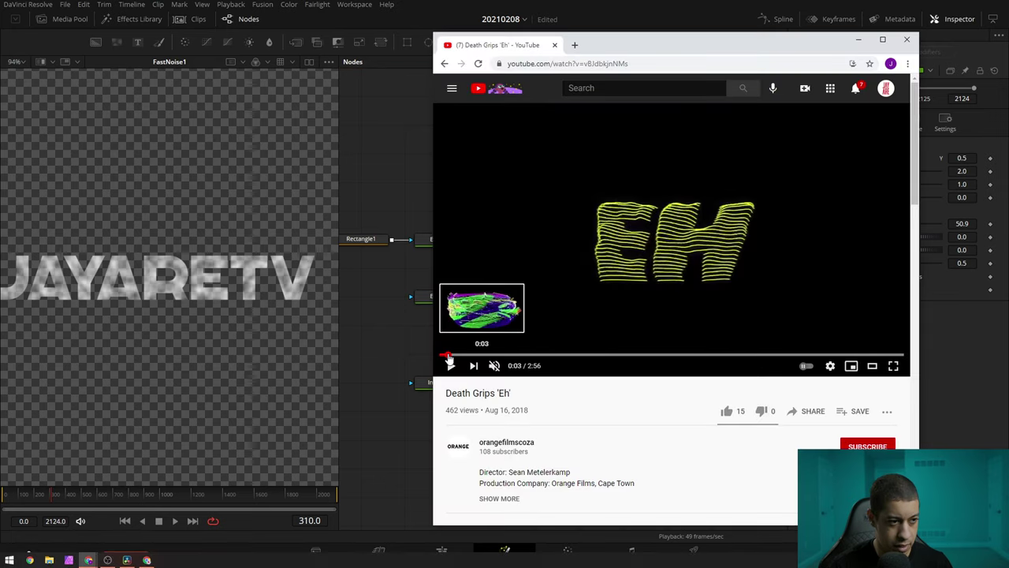
{"action": "left_click", "coordinate": [443, 355]}
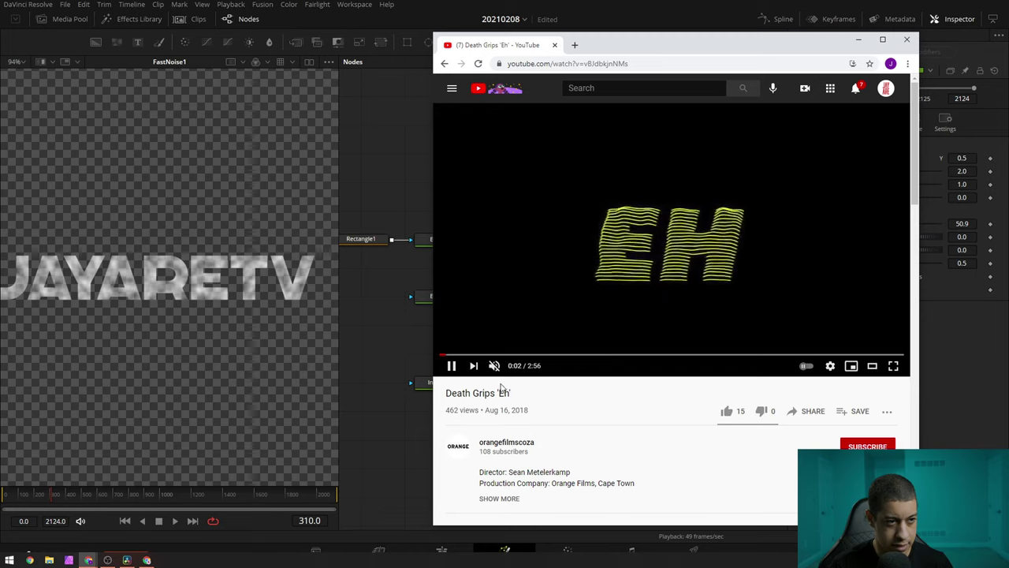
{"action": "left_click", "coordinate": [389, 410]}
View the displaced 3D text in an enlarged viewer at an earlier frame.
{"action": "scroll", "coordinate": [473, 378], "scroll_direction": "right", "scroll_amount": 5}
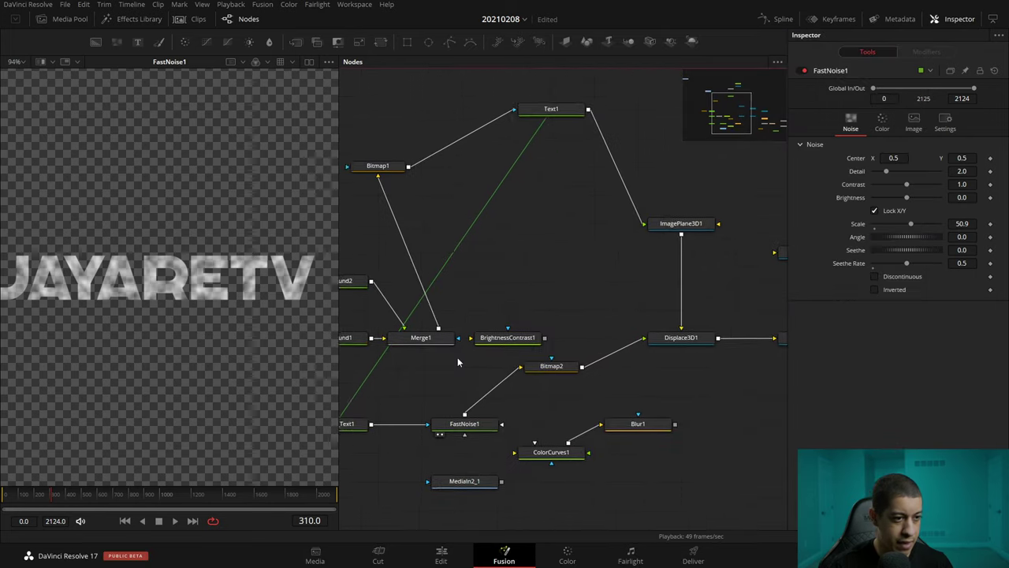
{"action": "key", "text": "1"}
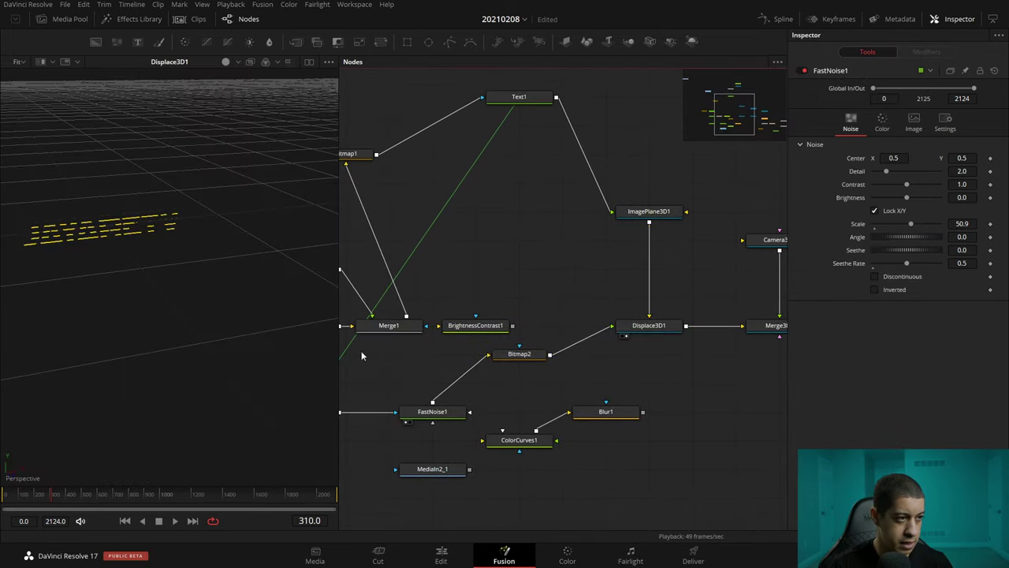
{"action": "scroll", "coordinate": [417, 294], "scroll_direction": "right", "scroll_amount": 5}
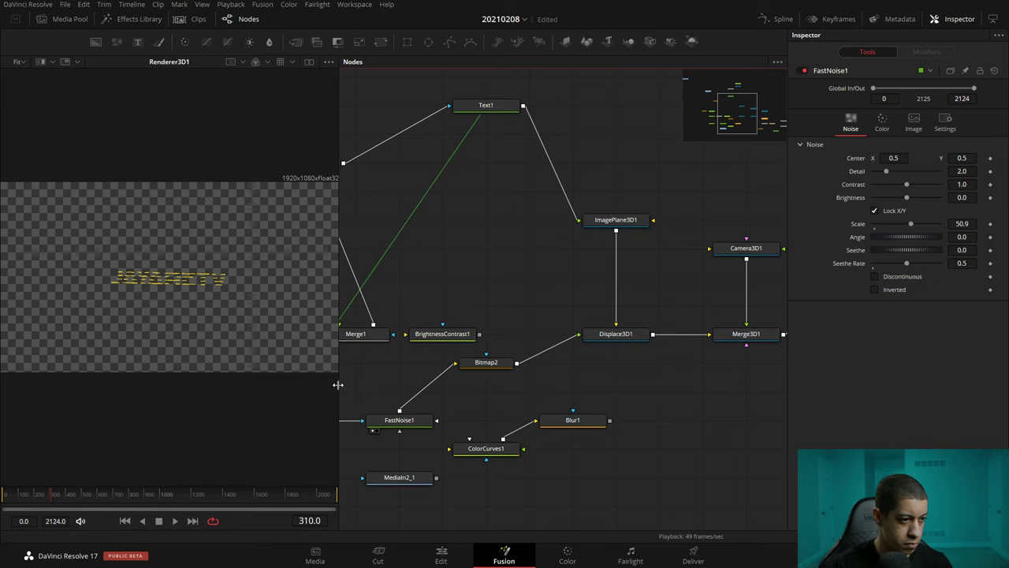
{"action": "left_click_drag", "start_coordinate": [337, 384], "coordinate": [704, 371]}
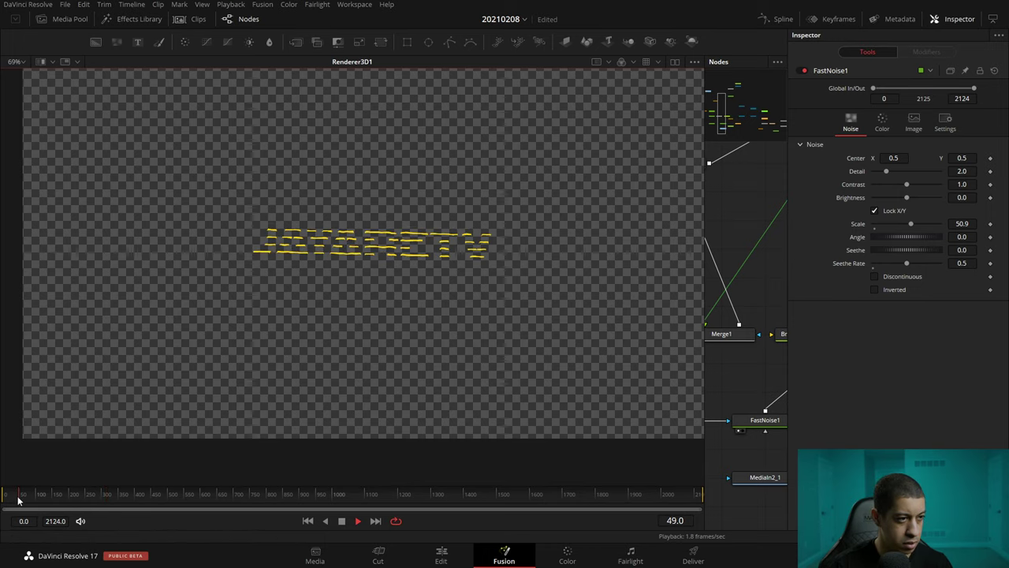
{"action": "scroll", "coordinate": [394, 256], "scroll_direction": "up", "scroll_amount": 2}
{"action": "scroll", "coordinate": [394, 256], "scroll_direction": "up", "scroll_amount": 2}
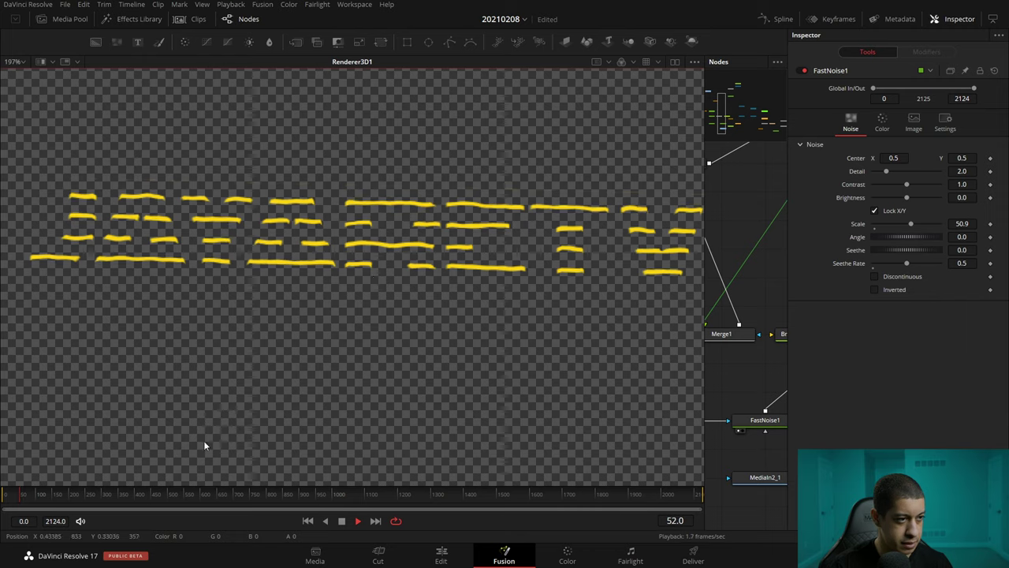
{"action": "left_click", "coordinate": [14, 496]}
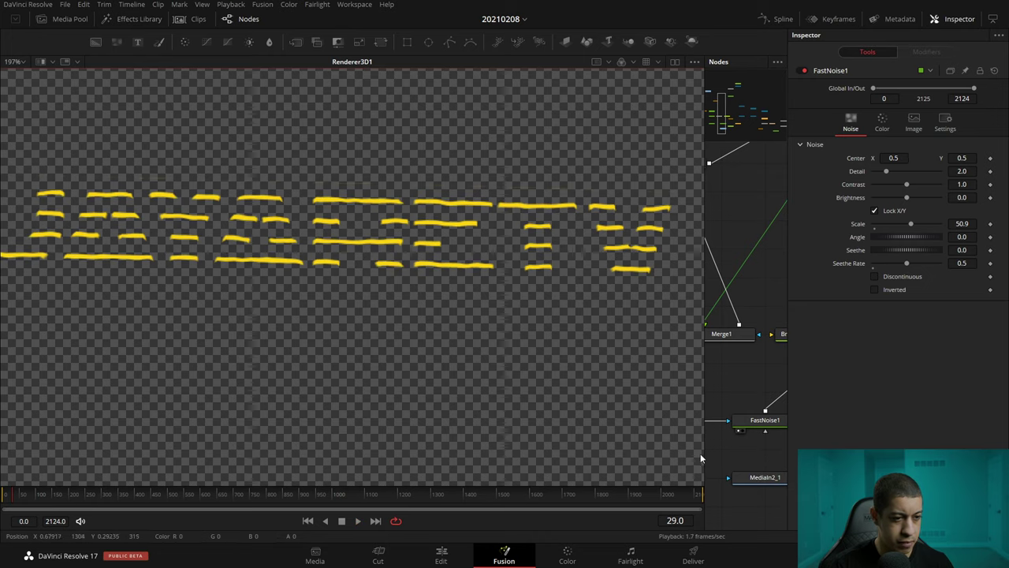
Raise FastNoise1's Scale from 50.9 to 79.37 and reframe the displaced 3D text.
{"action": "left_click_drag", "start_coordinate": [701, 452], "coordinate": [327, 452]}
{"action": "left_click_drag", "start_coordinate": [440, 417], "coordinate": [138, 358]}
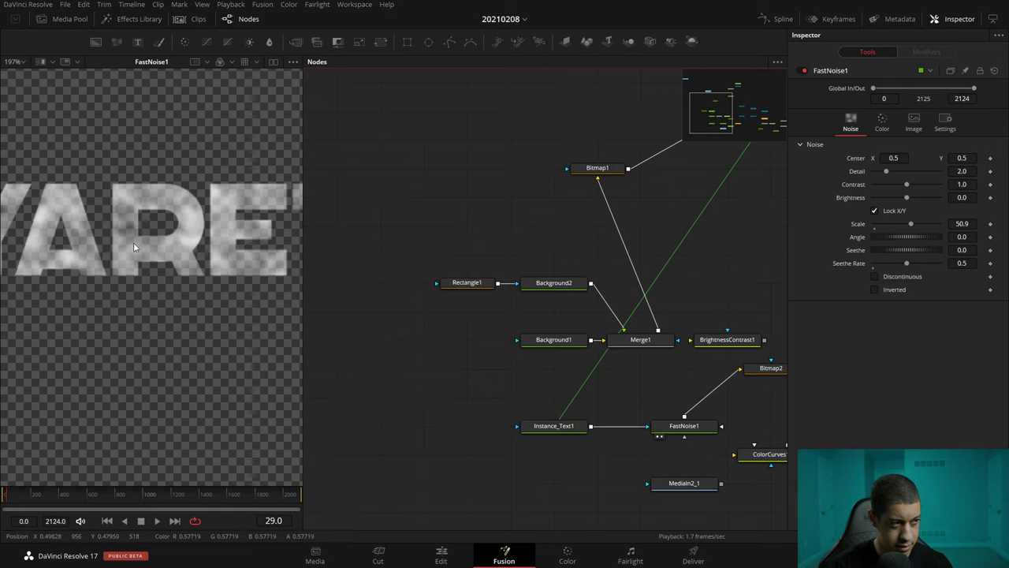
{"action": "left_click_drag", "start_coordinate": [912, 224], "coordinate": [932, 224]}
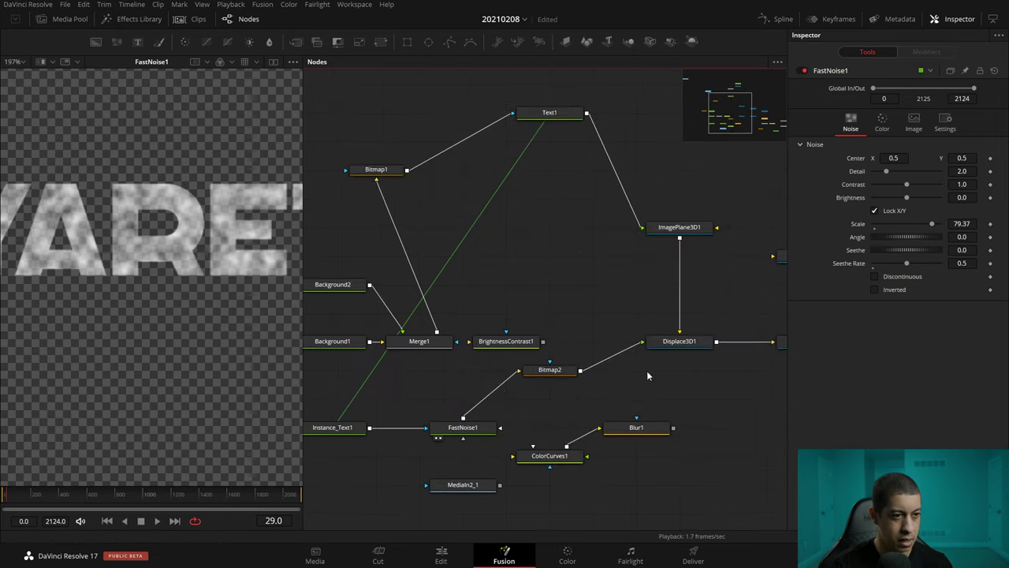
{"action": "left_click_drag", "start_coordinate": [188, 330], "coordinate": [193, 332]}
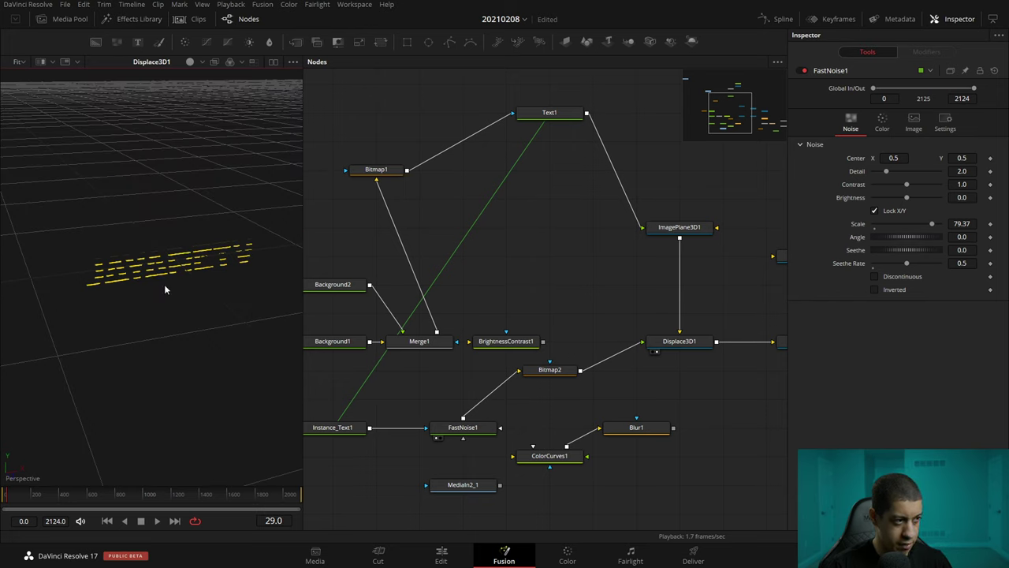
{"action": "left_click_drag", "start_coordinate": [164, 289], "coordinate": [168, 290]}
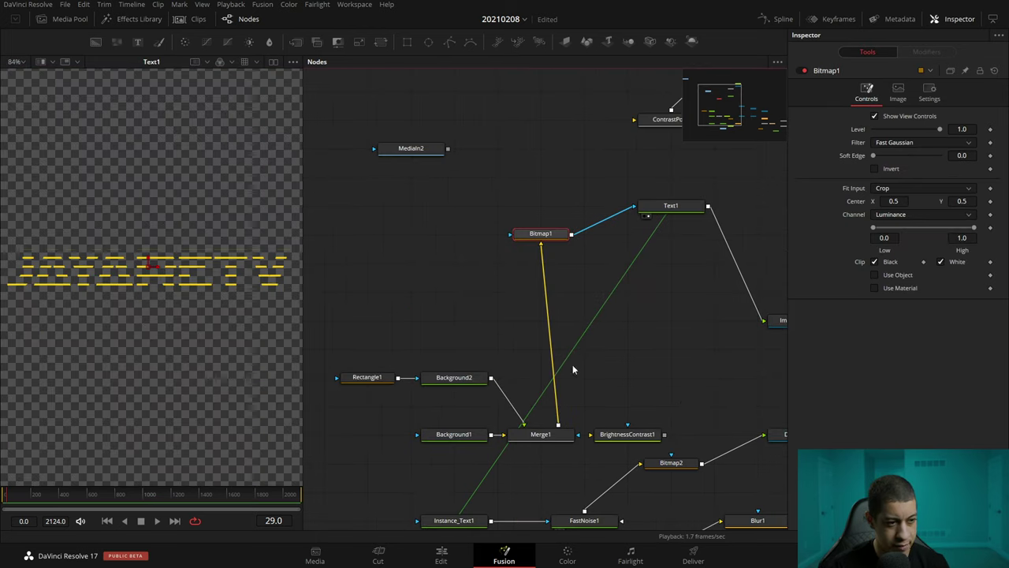
Set Background2's stripe Image Height to 5 for thinner scan lines.
{"action": "left_click", "coordinate": [464, 380]}
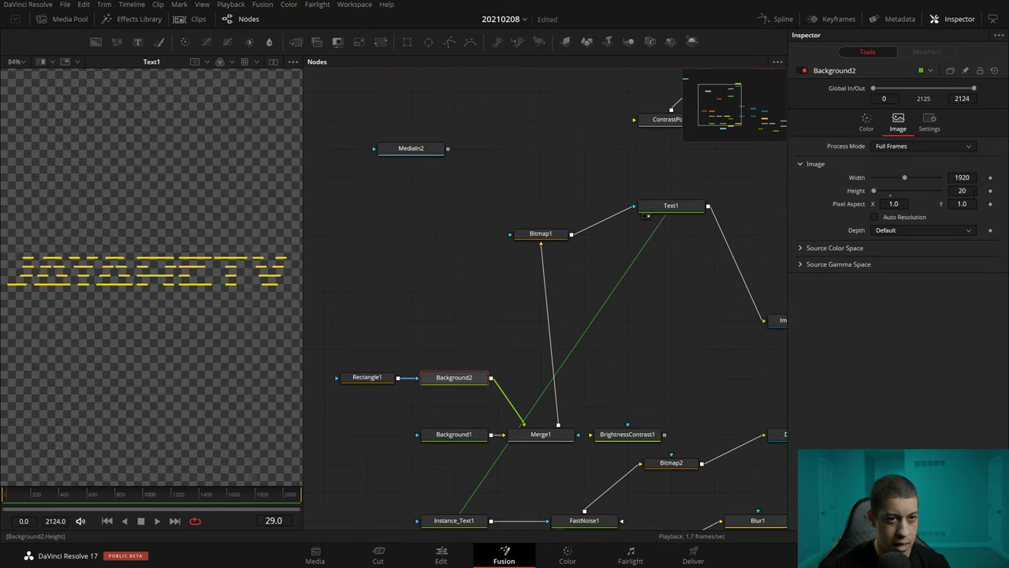
{"action": "left_click", "coordinate": [973, 191]}
{"action": "key", "text": "Tab"}
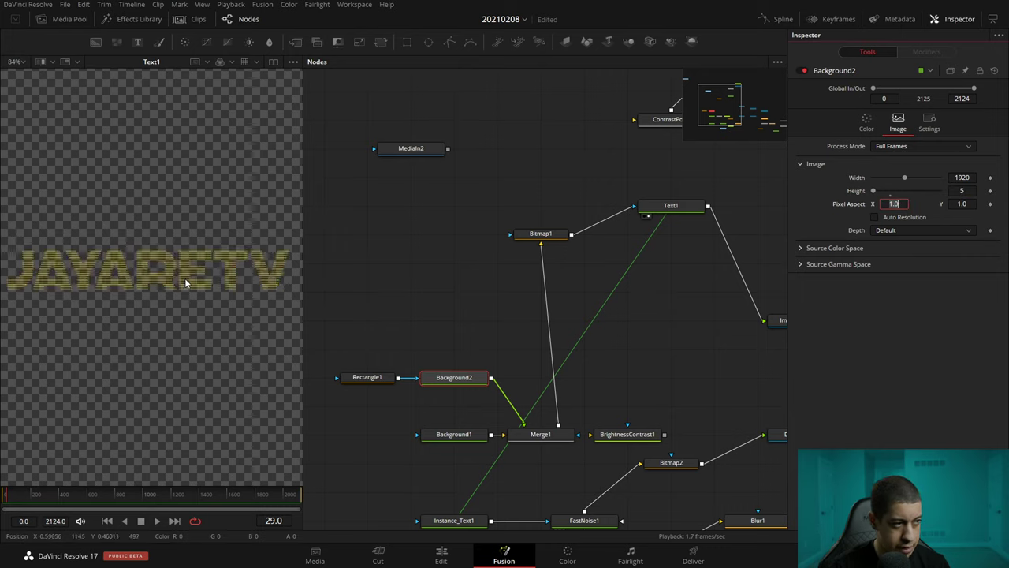
{"action": "scroll", "coordinate": [183, 281], "scroll_direction": "up", "scroll_amount": 3}
{"action": "scroll", "coordinate": [181, 279], "scroll_direction": "up", "scroll_amount": 2}
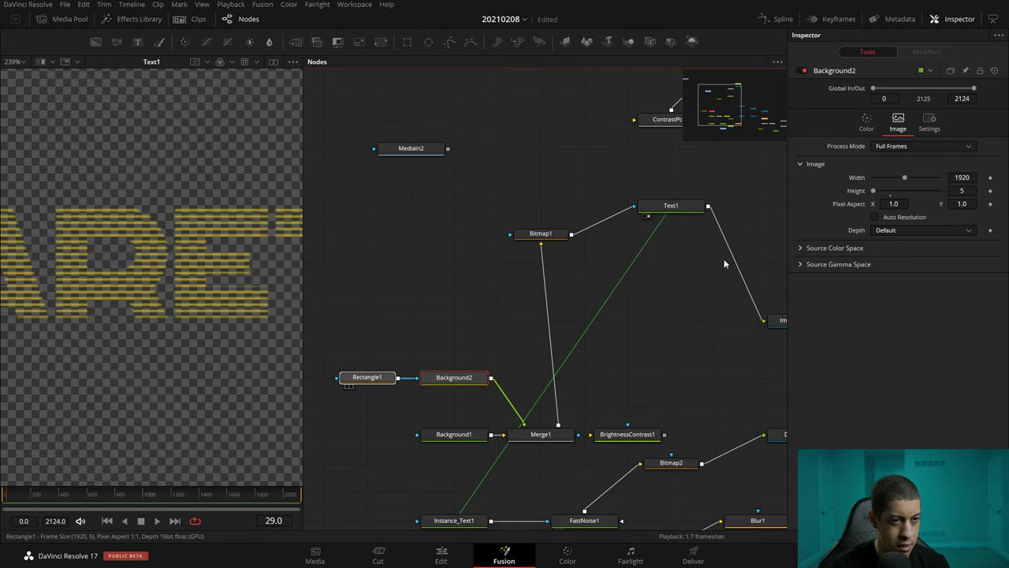
Set Rectangle1's Height to 0.5.
{"action": "left_click", "coordinate": [366, 377]}
{"action": "left_click", "coordinate": [961, 240]}
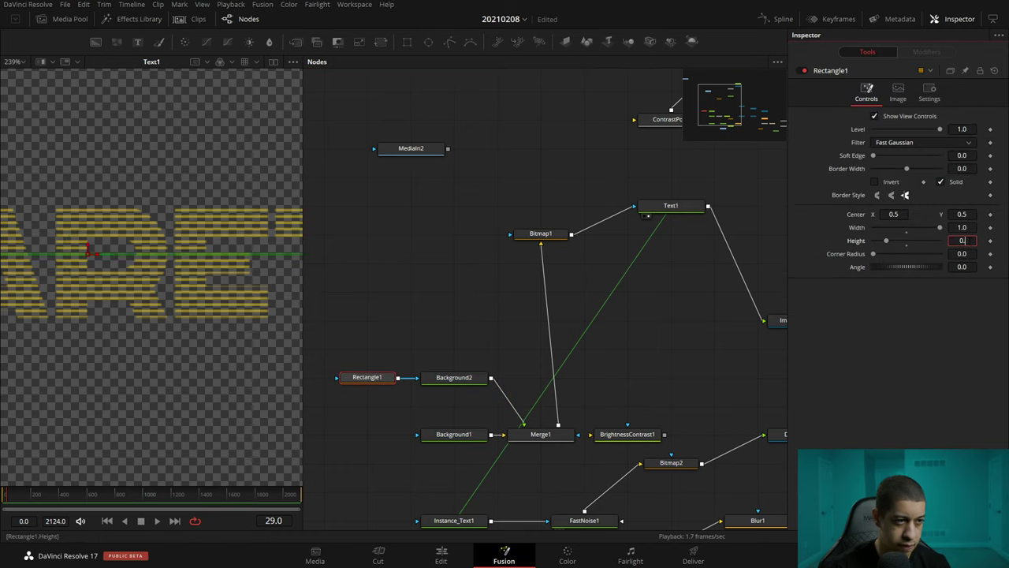
{"action": "type", "text": "5"}
{"action": "key", "text": "Tab"}
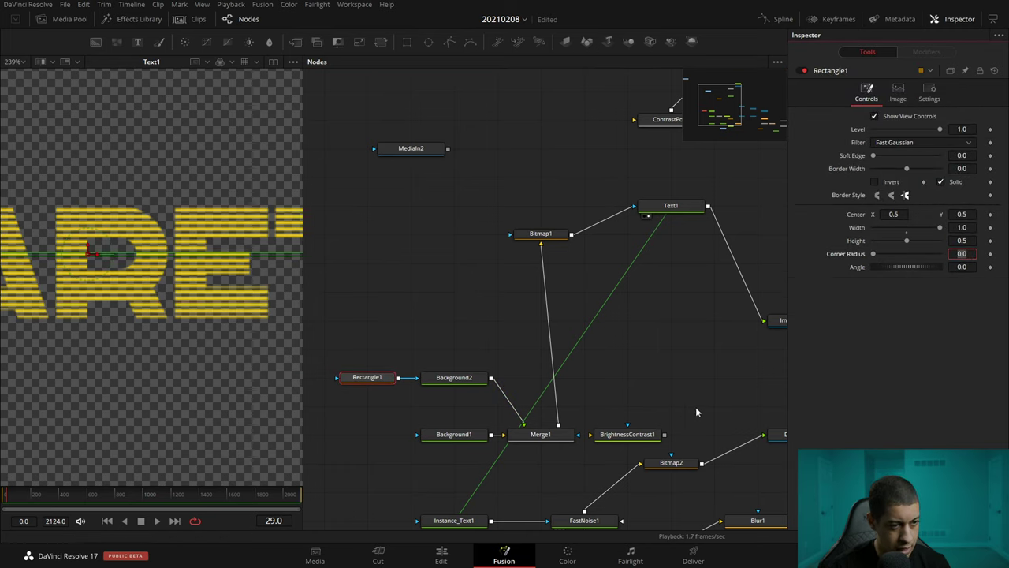
View Displace3D1 in a widened 3D viewer and reframe the logo at a new angle.
{"action": "left_click_drag", "start_coordinate": [695, 406], "coordinate": [539, 339]}
{"action": "key", "text": "1"}
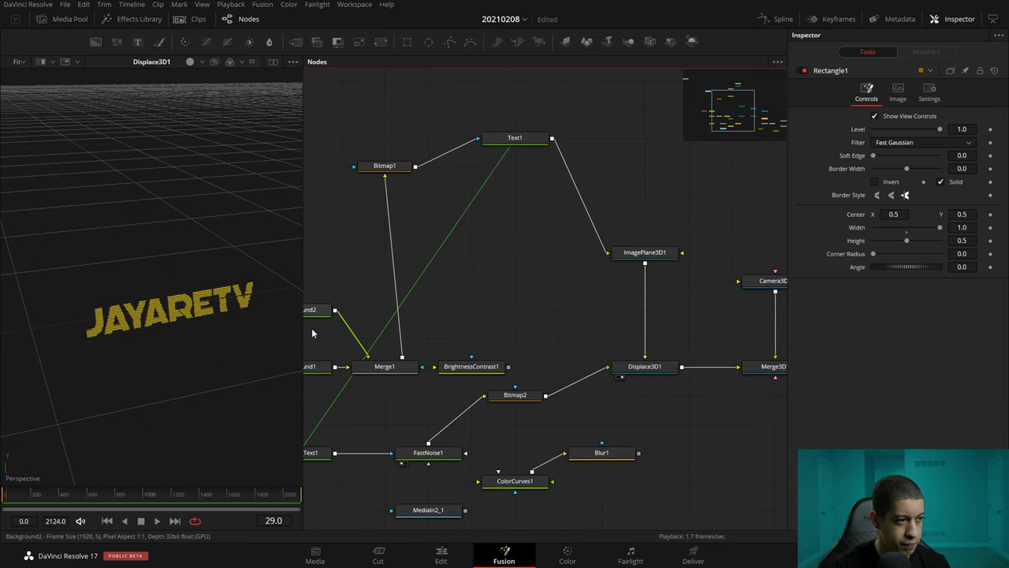
{"action": "scroll", "coordinate": [177, 299], "scroll_direction": "up", "scroll_amount": 5}
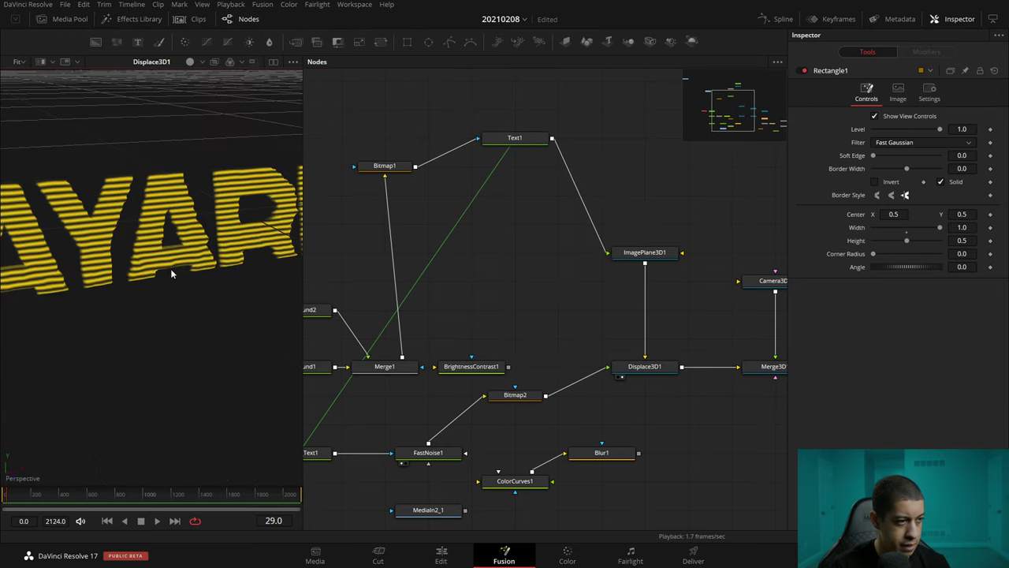
{"action": "left_click_drag", "start_coordinate": [157, 276], "coordinate": [283, 251]}
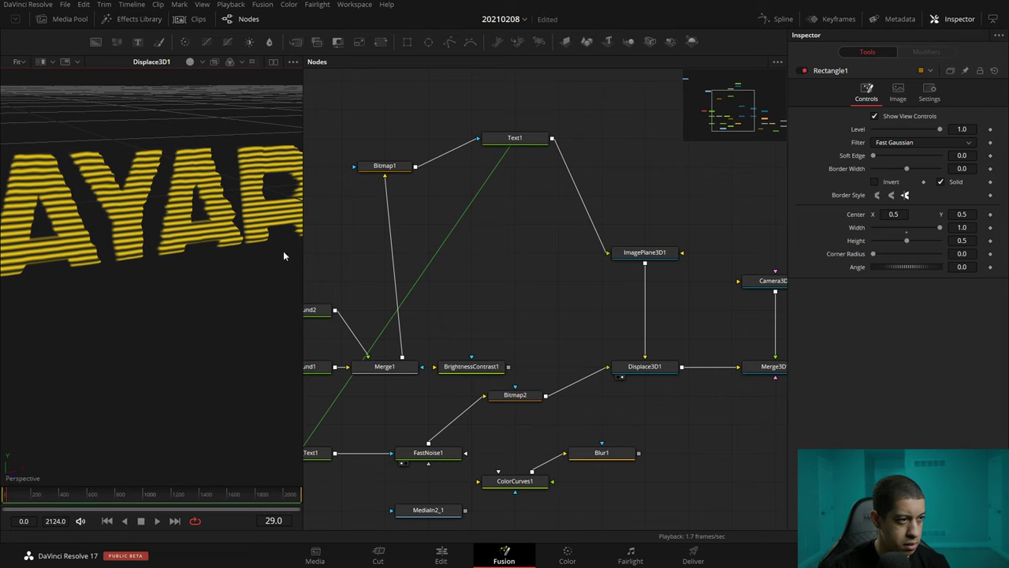
{"action": "left_click_drag", "start_coordinate": [302, 289], "coordinate": [725, 317]}
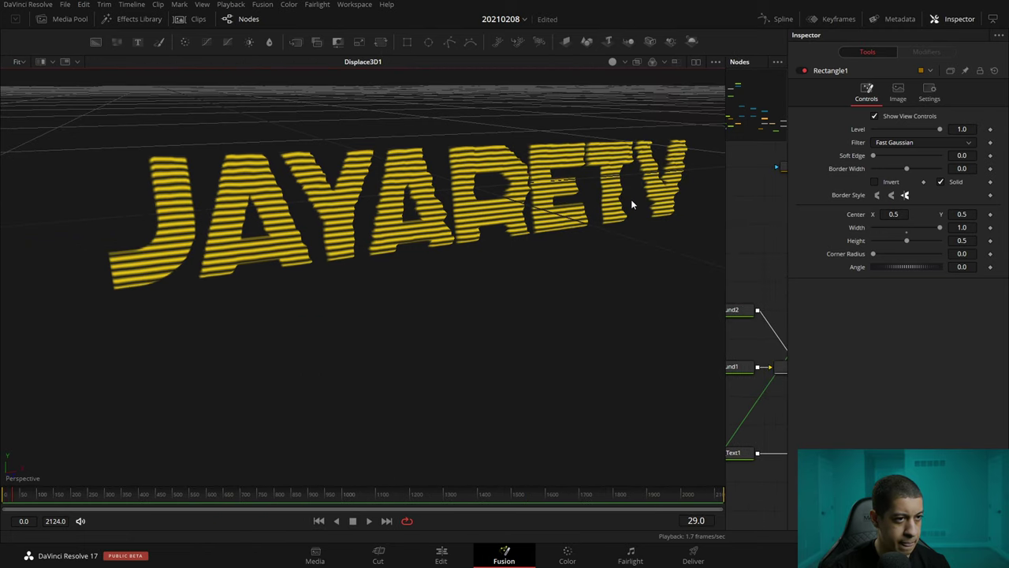
{"action": "left_click_drag", "start_coordinate": [631, 203], "coordinate": [667, 230]}
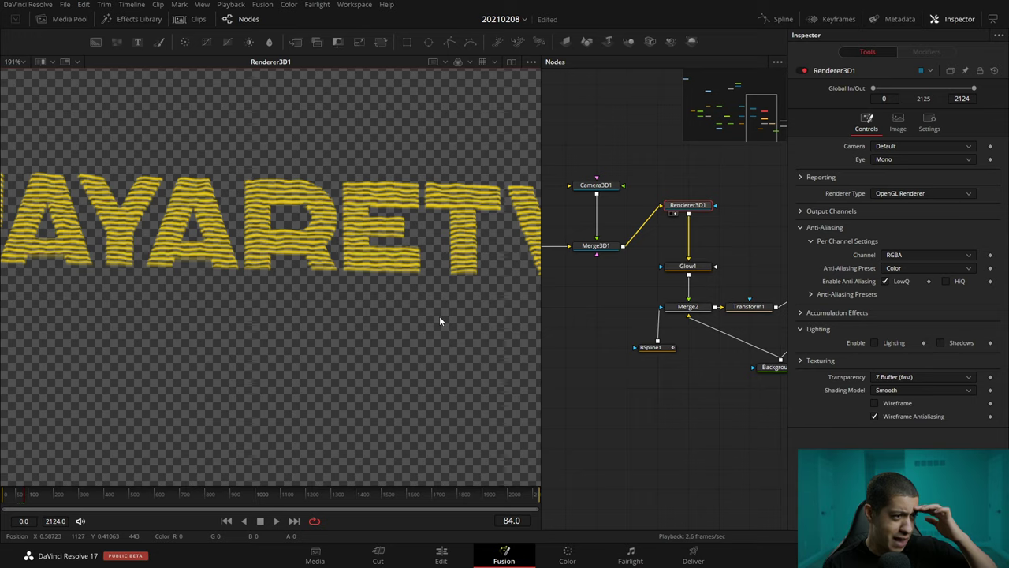
{"action": "left_click_drag", "start_coordinate": [436, 312], "coordinate": [516, 364]}
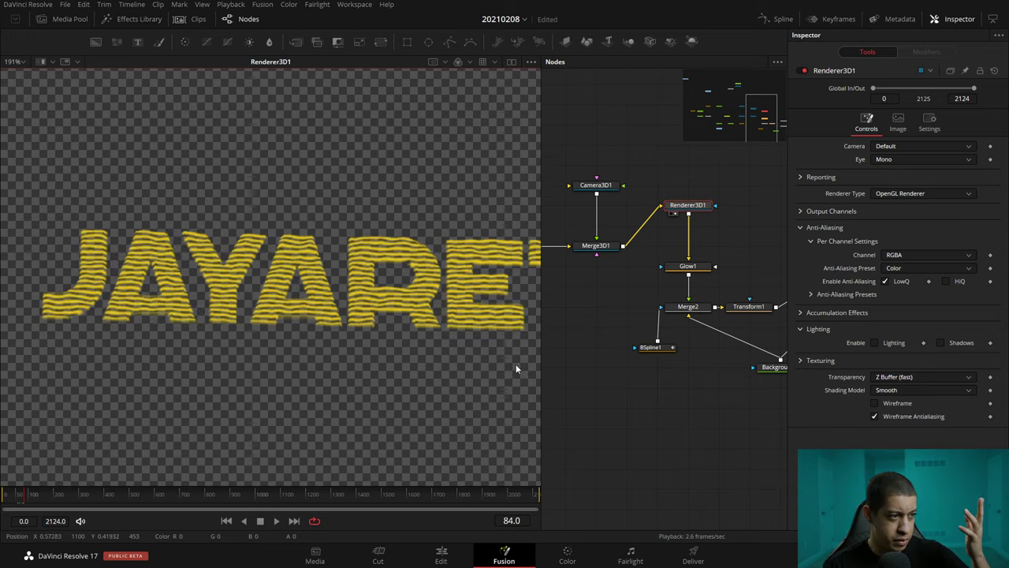